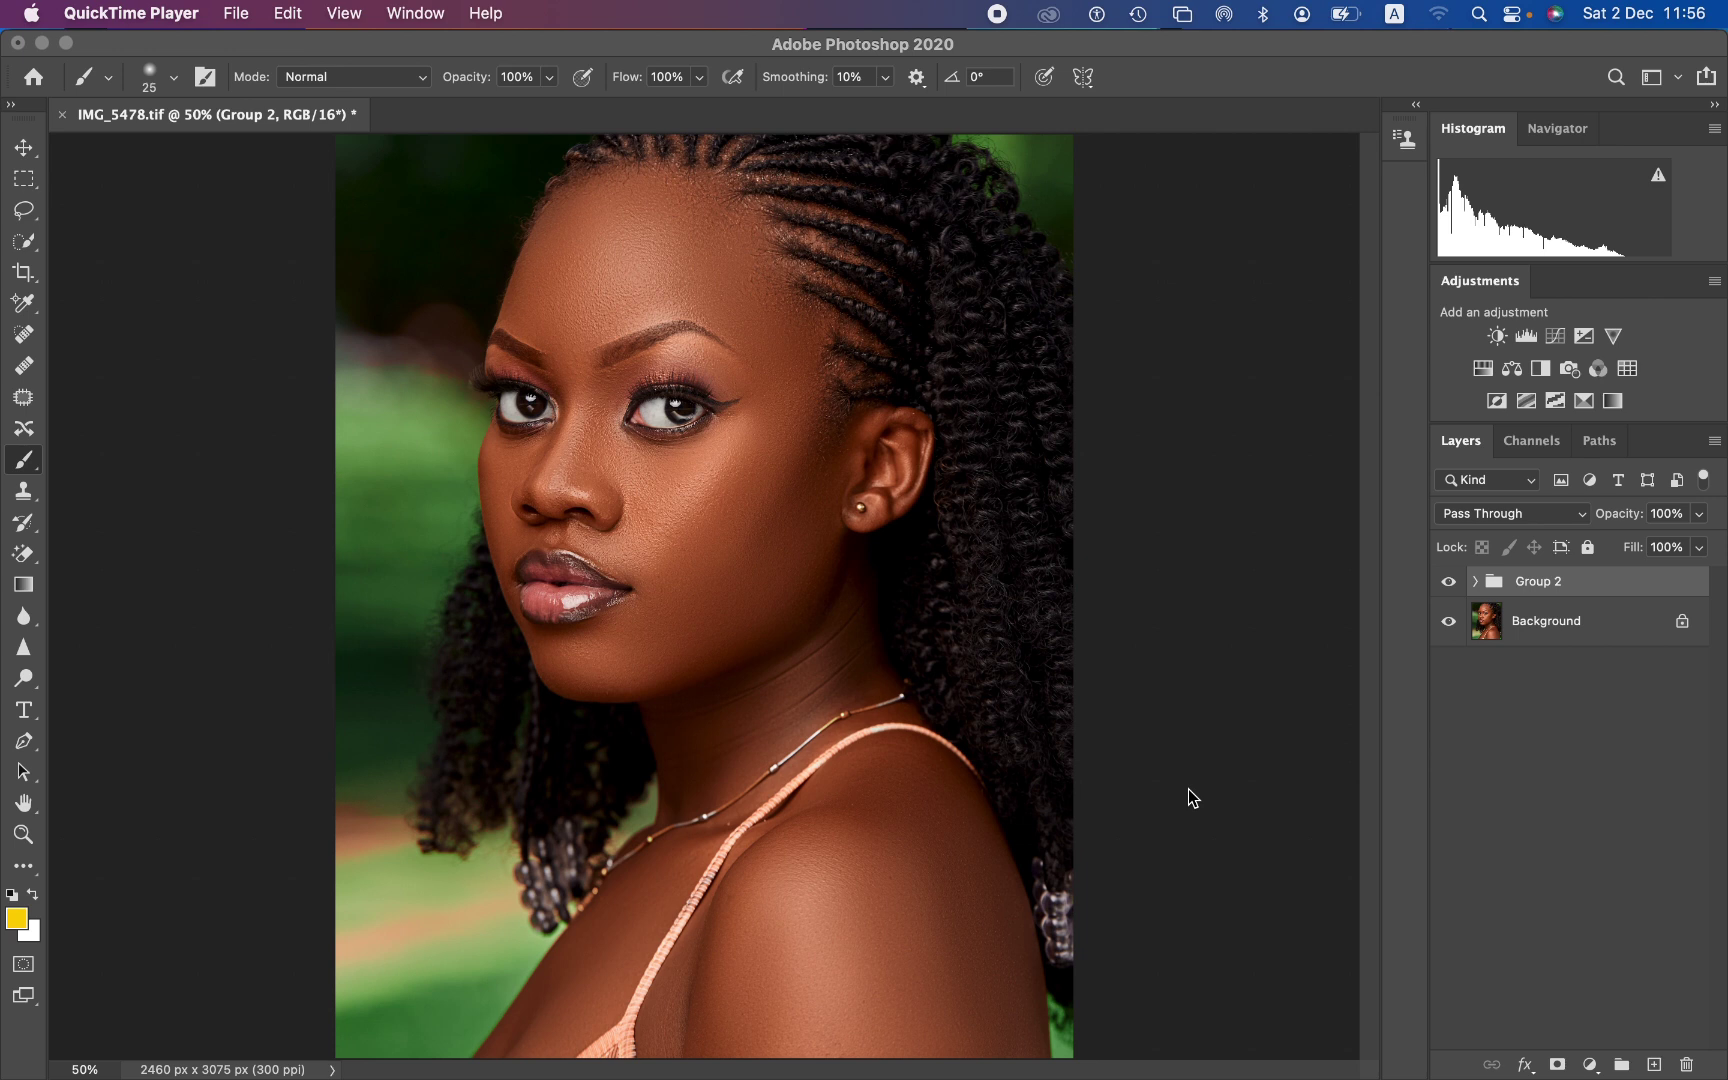
- Toggle the visibility of Group 2 repeatedly to compare the retouched portrait with the original
{"action": "left_click", "coordinate": [1448, 584]}
{"action": "left_click", "coordinate": [1449, 590]}
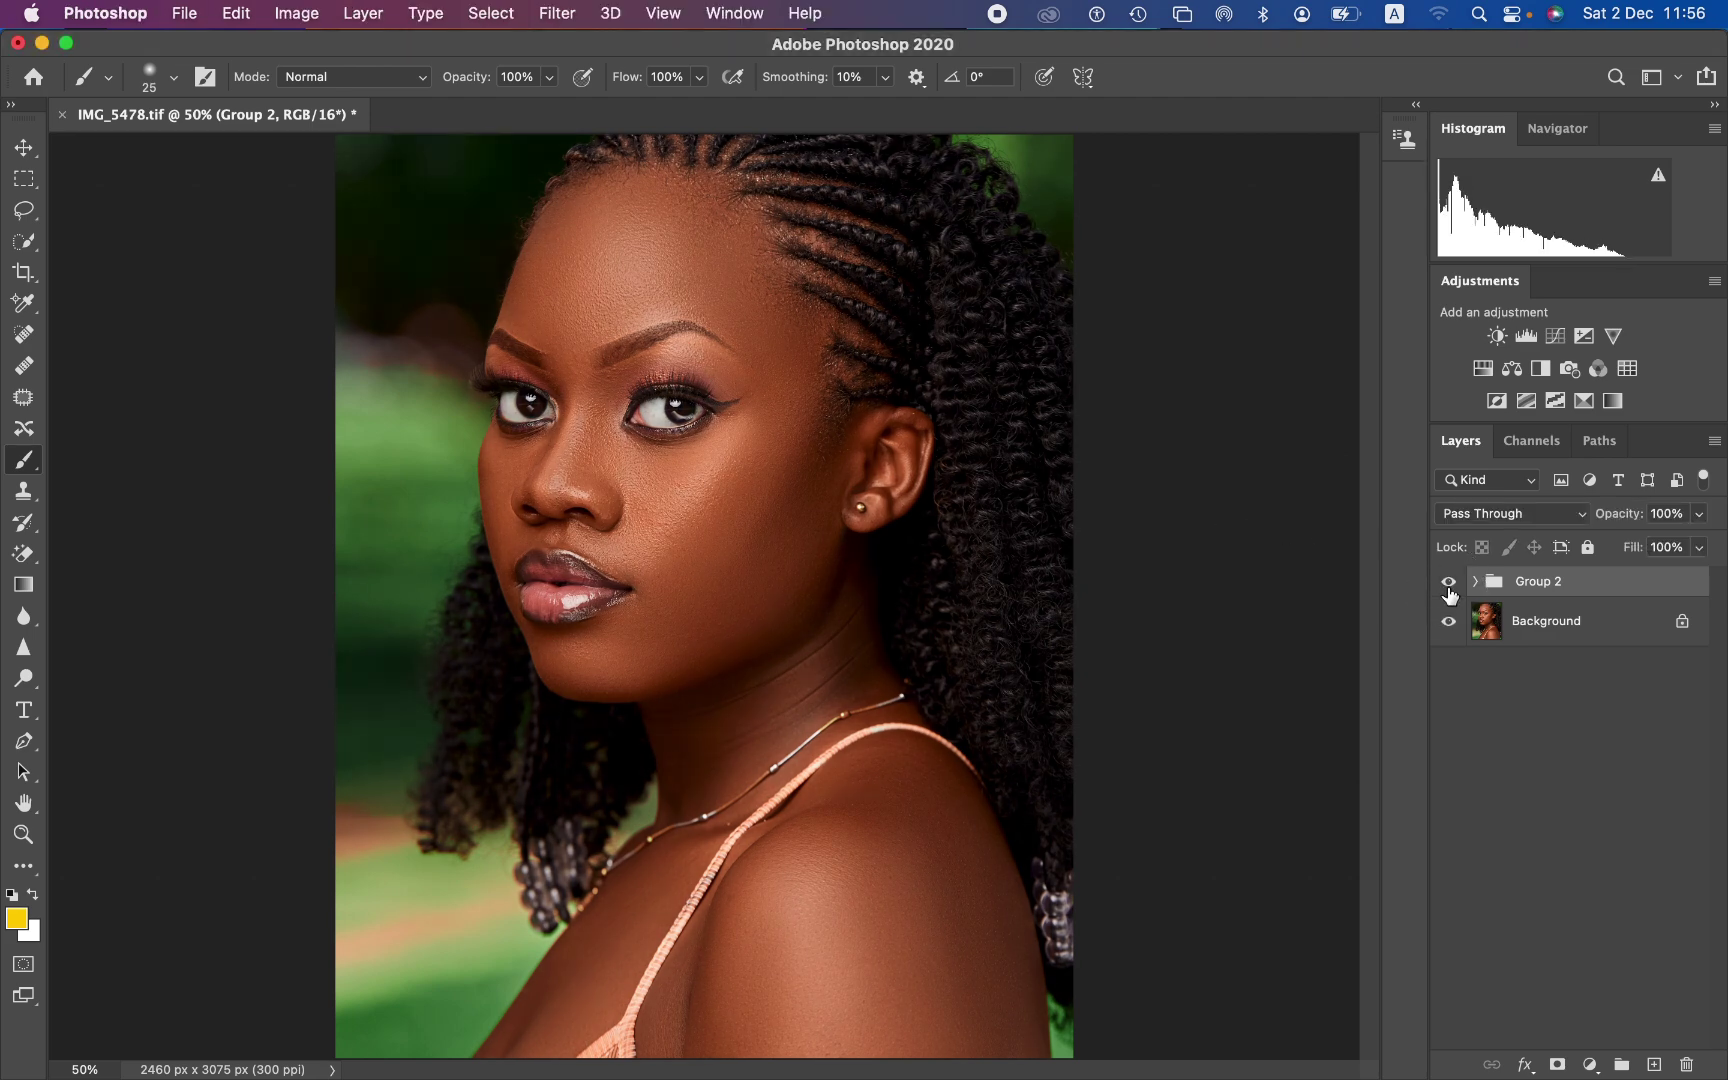
{"action": "left_click", "coordinate": [1449, 590]}
{"action": "left_click", "coordinate": [1448, 591]}
{"action": "left_click", "coordinate": [1447, 590]}
{"action": "left_click", "coordinate": [1447, 590]}
- Delete Group 2 and duplicate the Background layer twice
{"action": "left_click_drag", "start_coordinate": [1612, 608], "coordinate": [1686, 1064]}
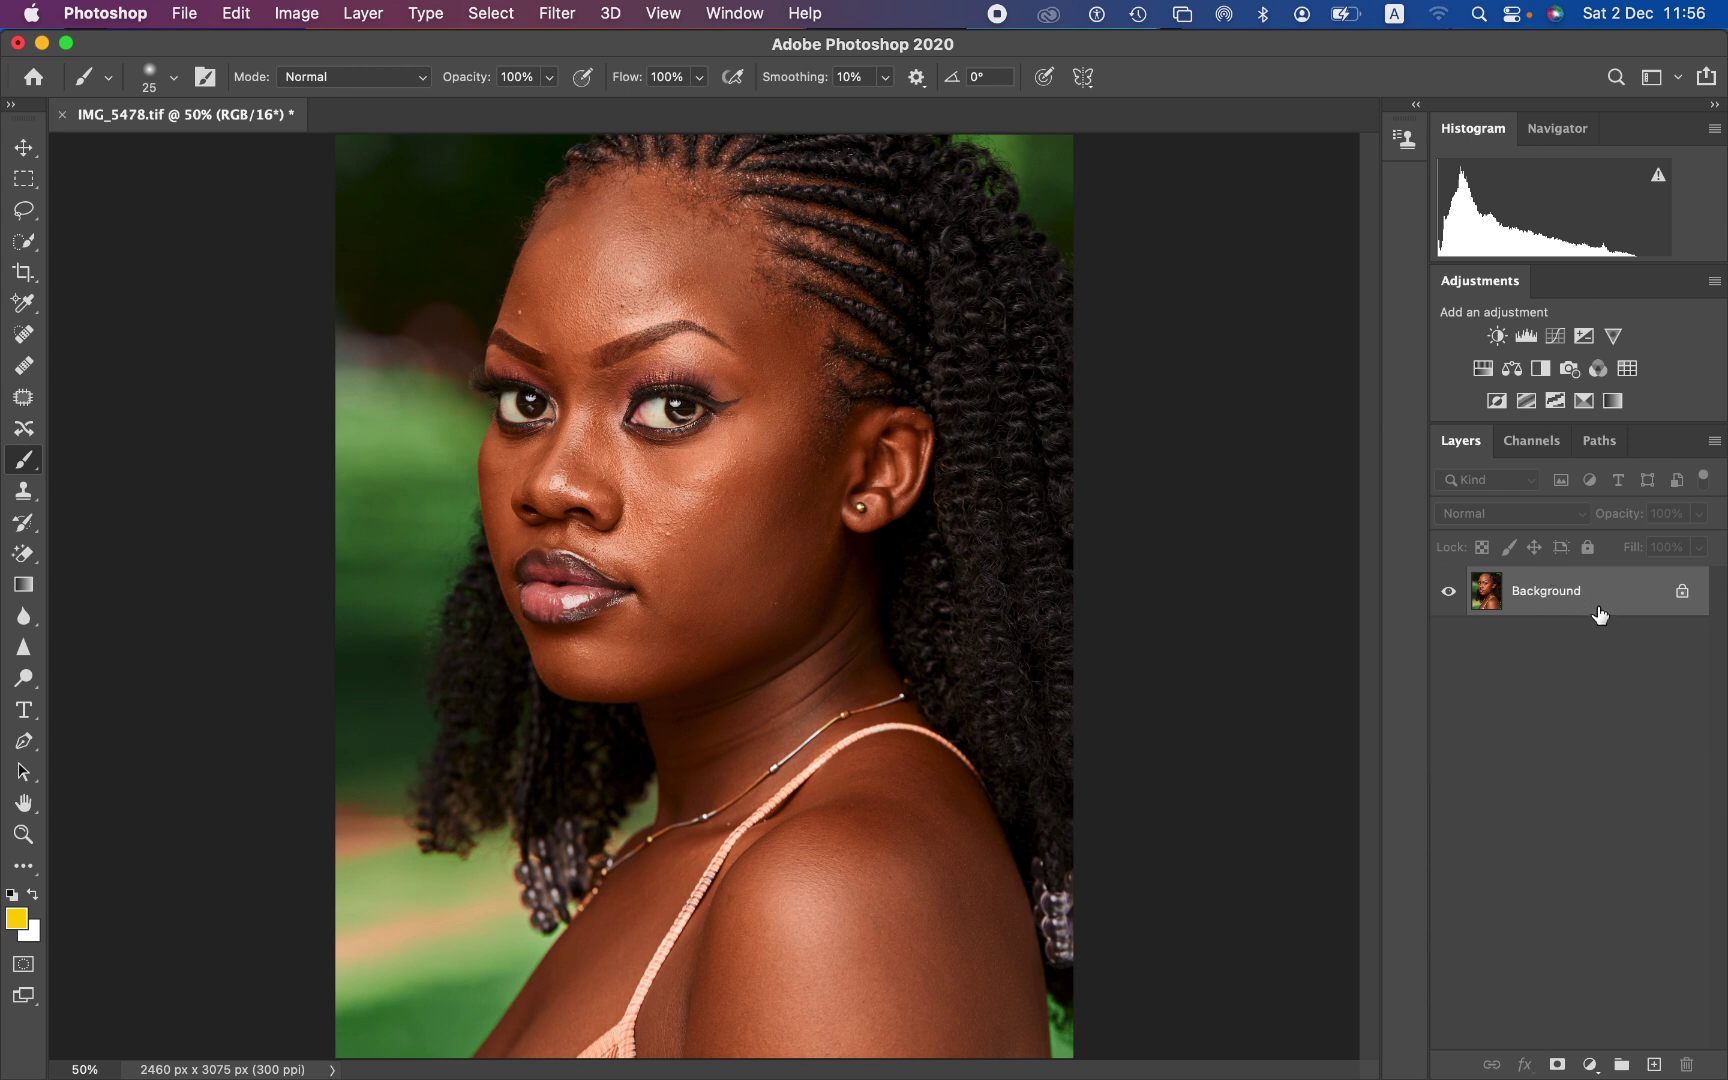
{"action": "left_click_drag", "start_coordinate": [1598, 600], "coordinate": [1654, 1064]}
{"action": "left_click_drag", "start_coordinate": [1600, 592], "coordinate": [1654, 1064]}
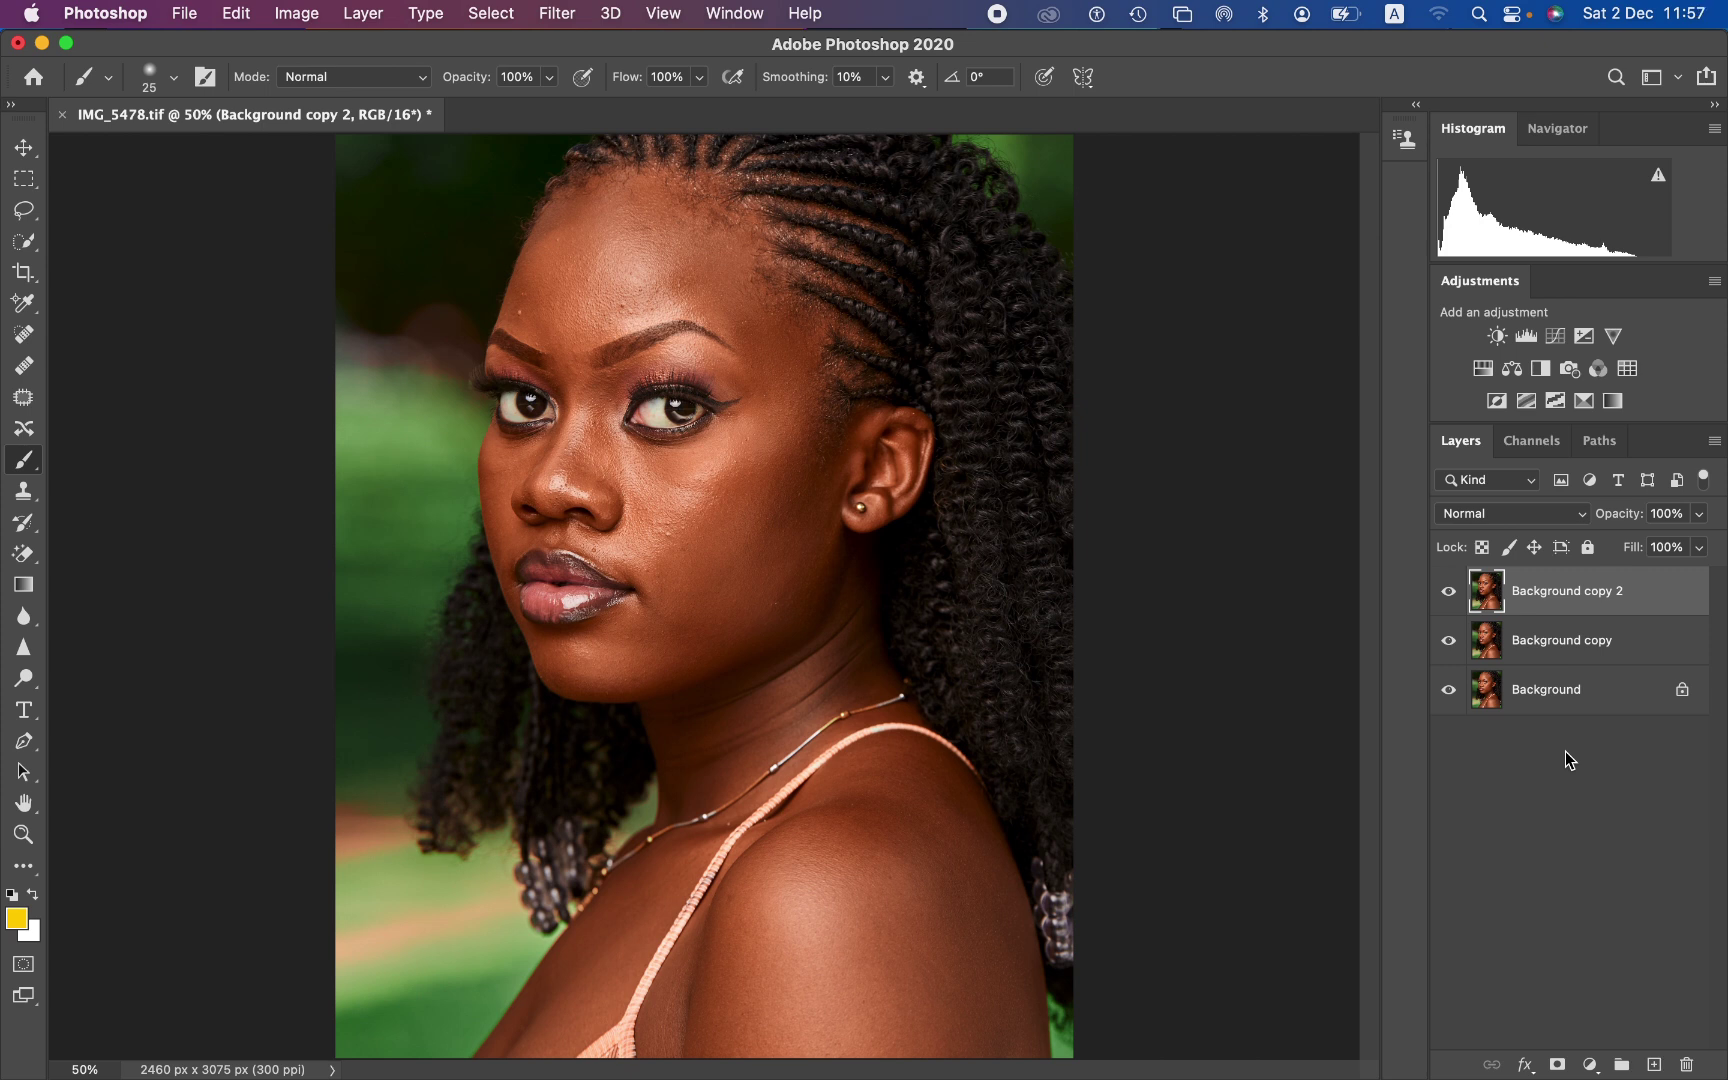
- Rename the lower Background duplicate as color and the upper duplicate as texture
{"action": "double_click", "coordinate": [1555, 648]}
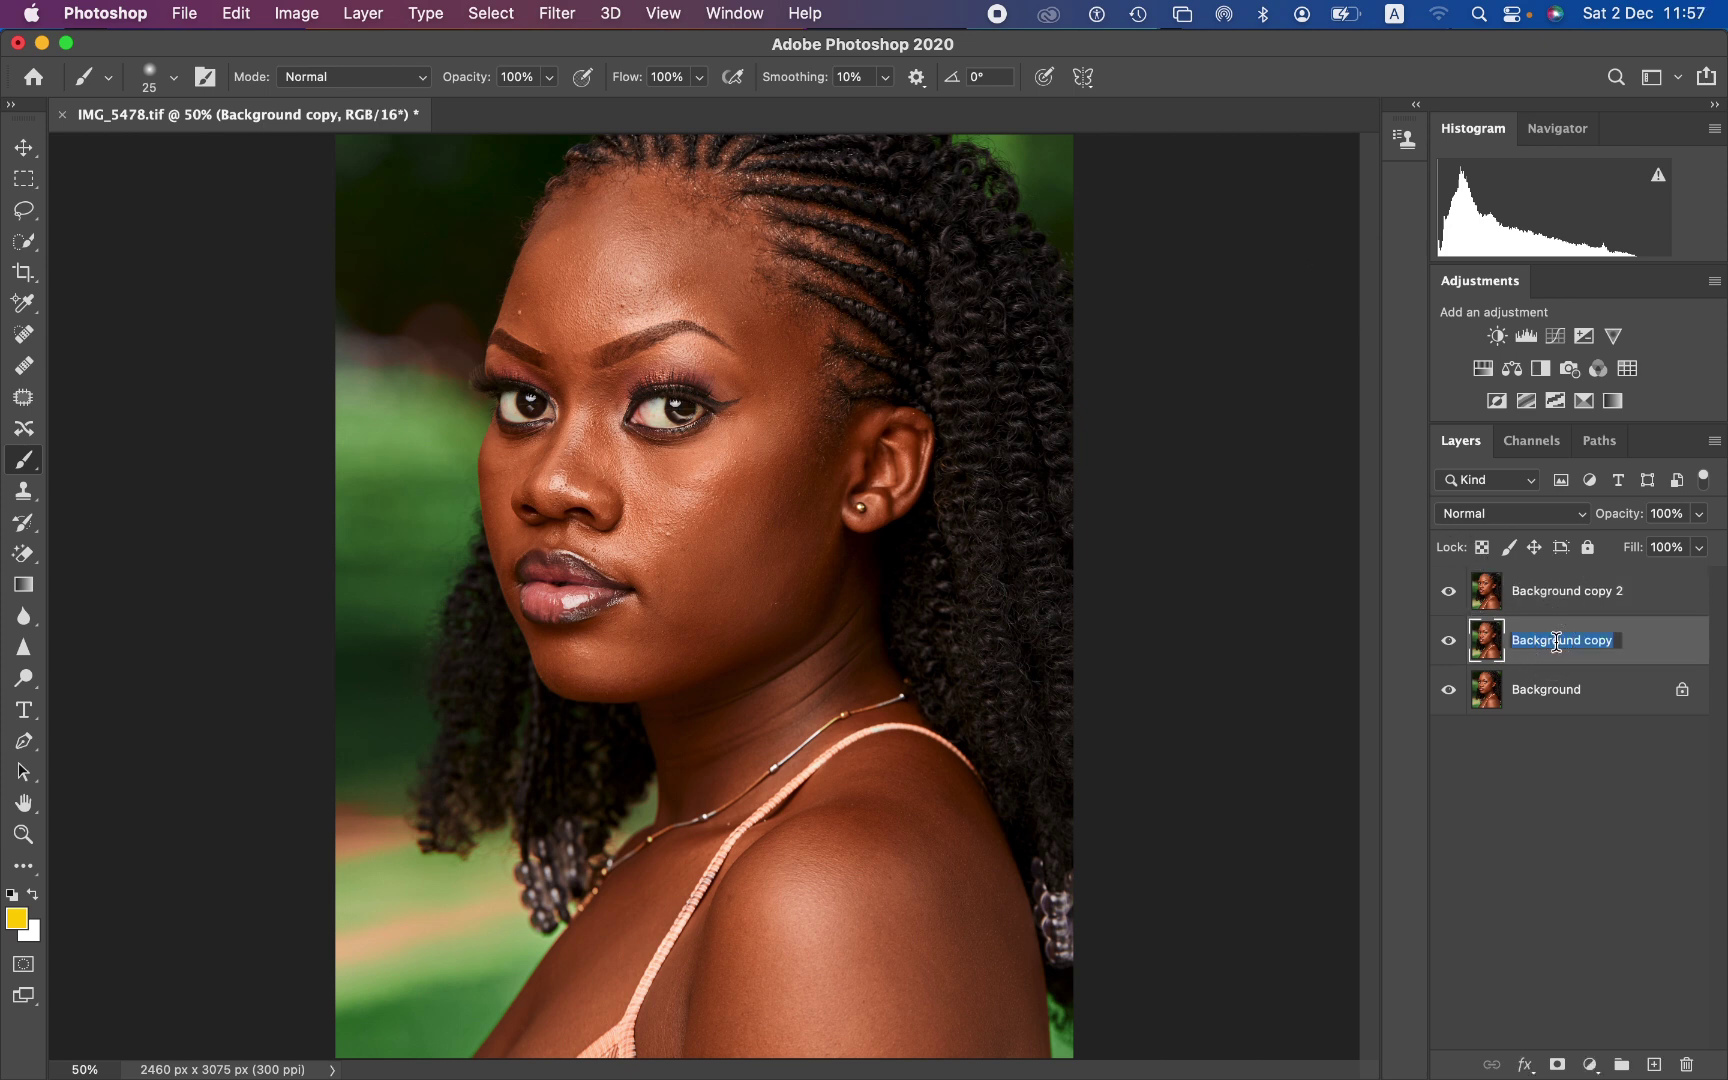
{"action": "type", "text": "color"}
{"action": "key", "text": "Return"}
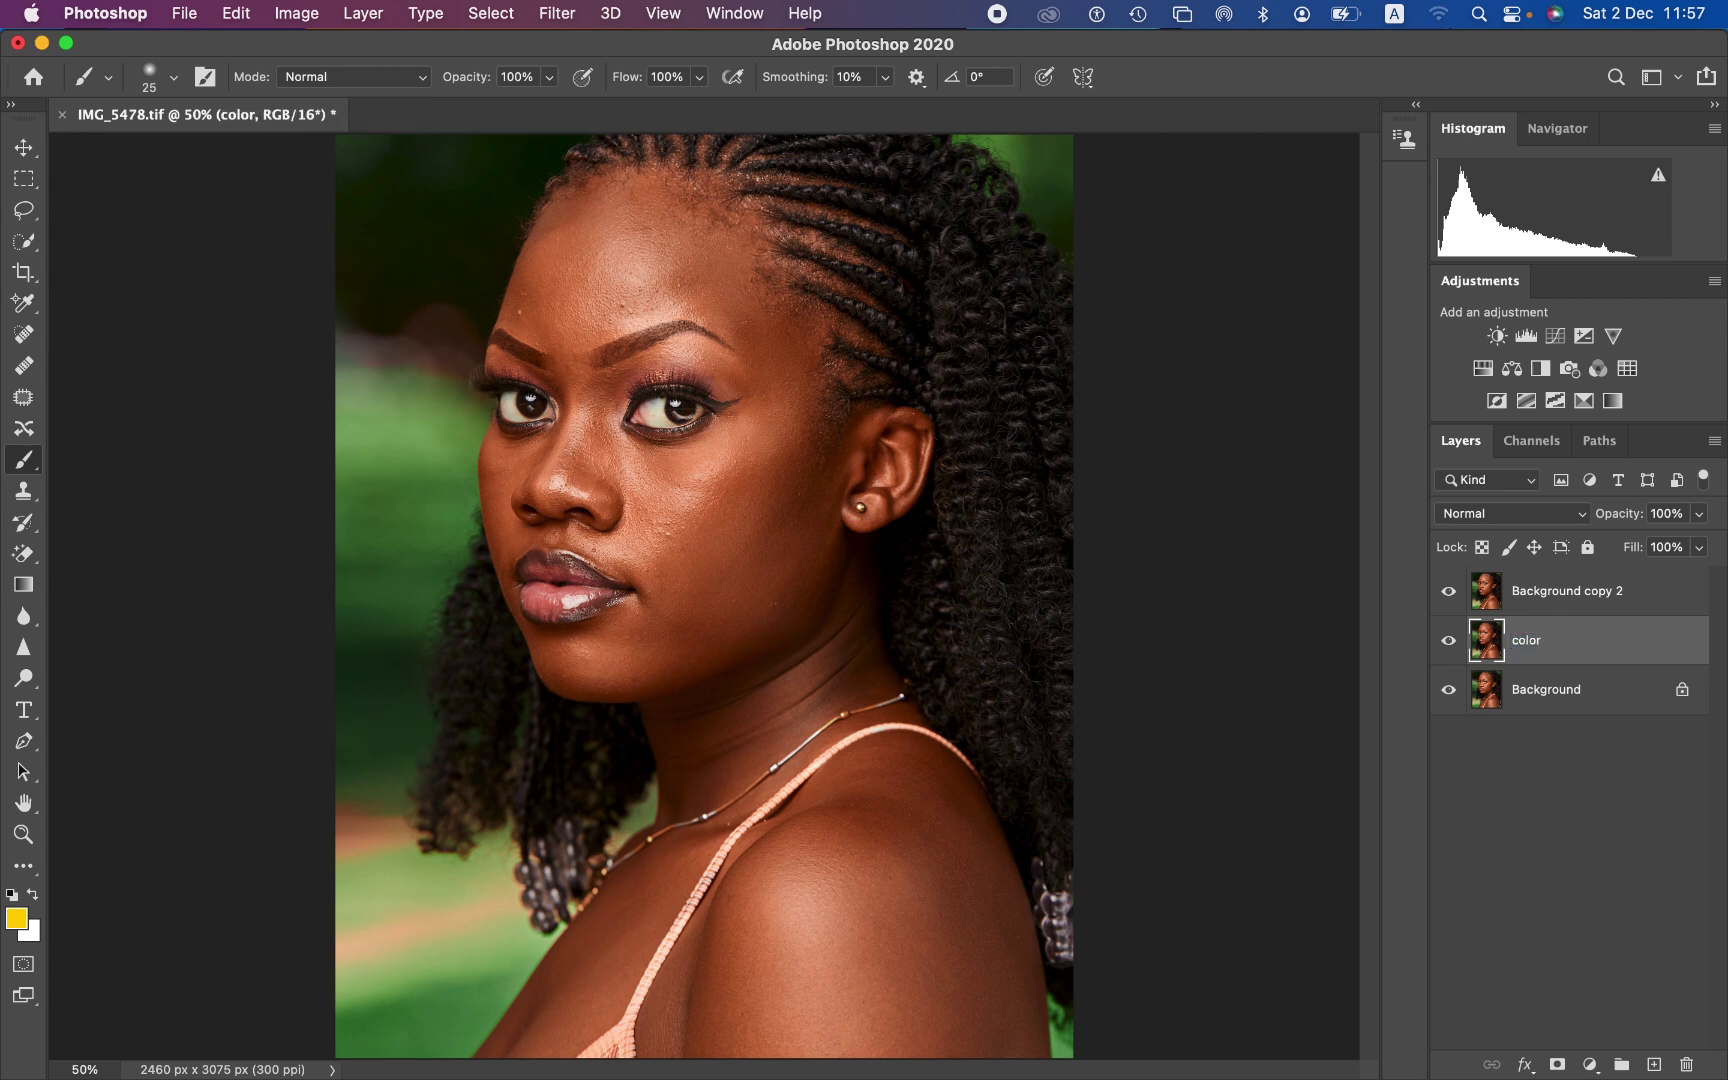
{"action": "double_click", "coordinate": [1536, 602]}
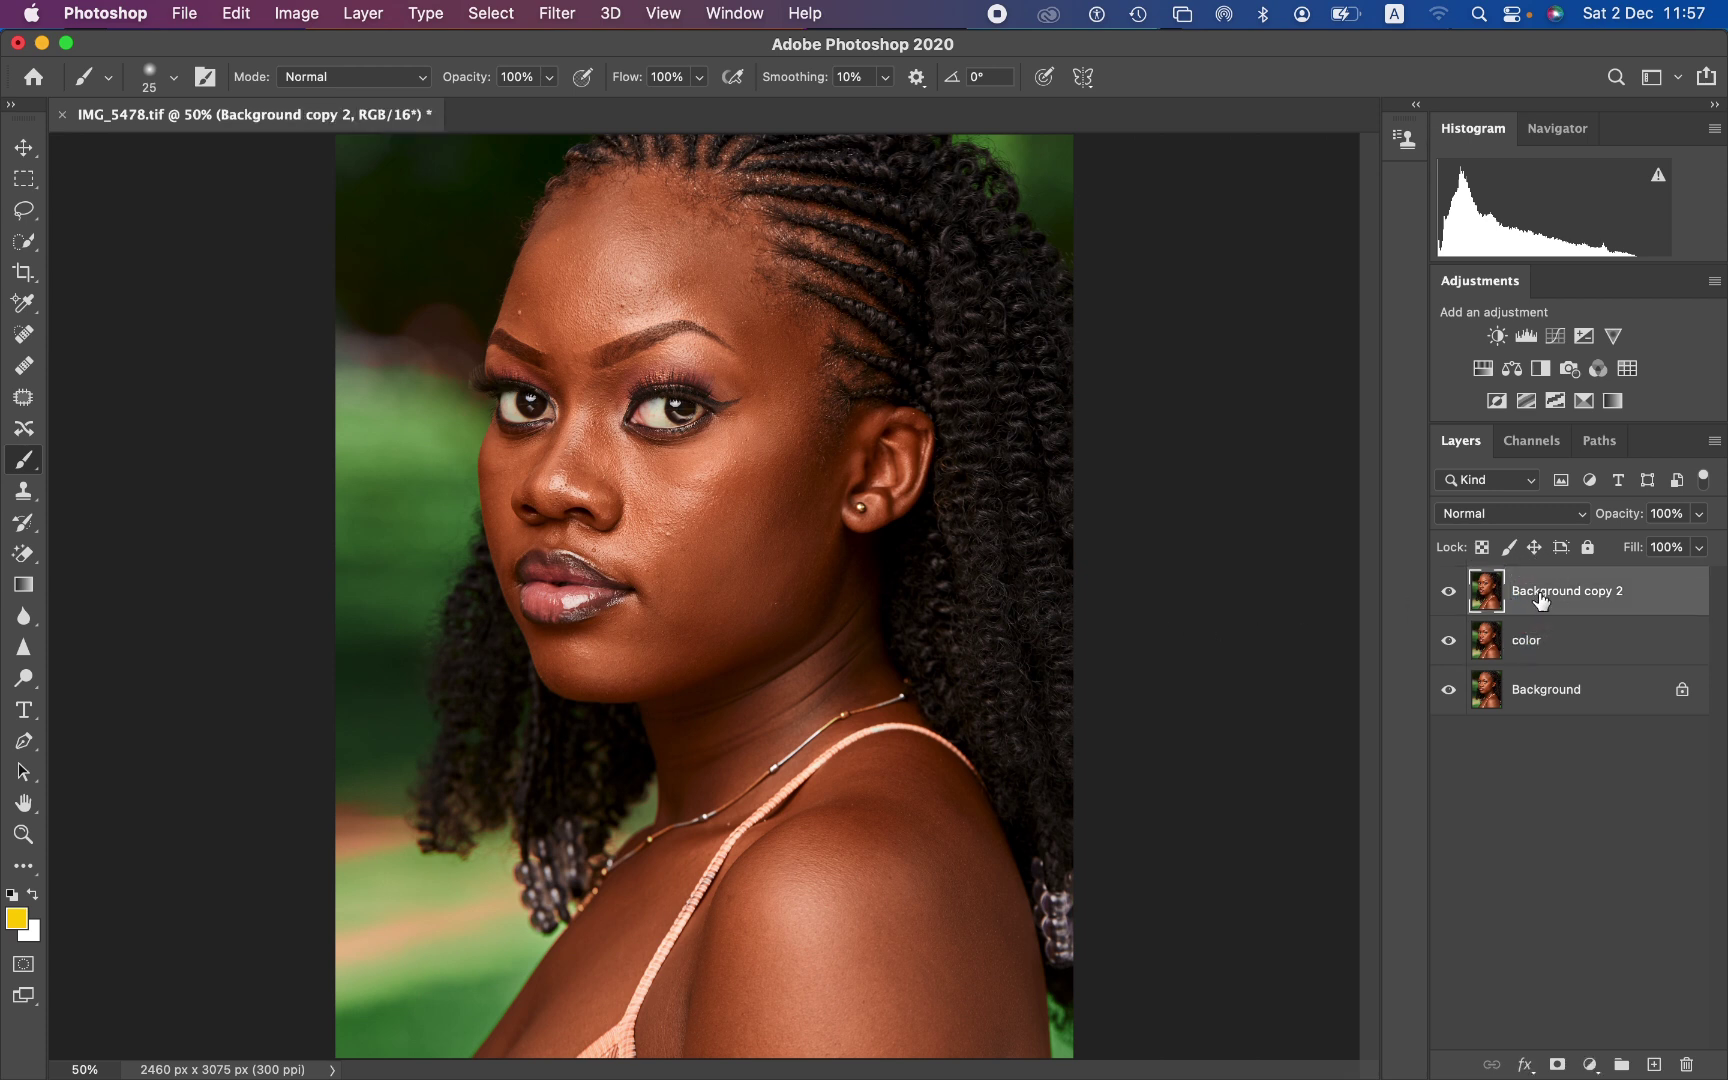
{"action": "type", "text": "texture"}
{"action": "key", "text": "Return"}
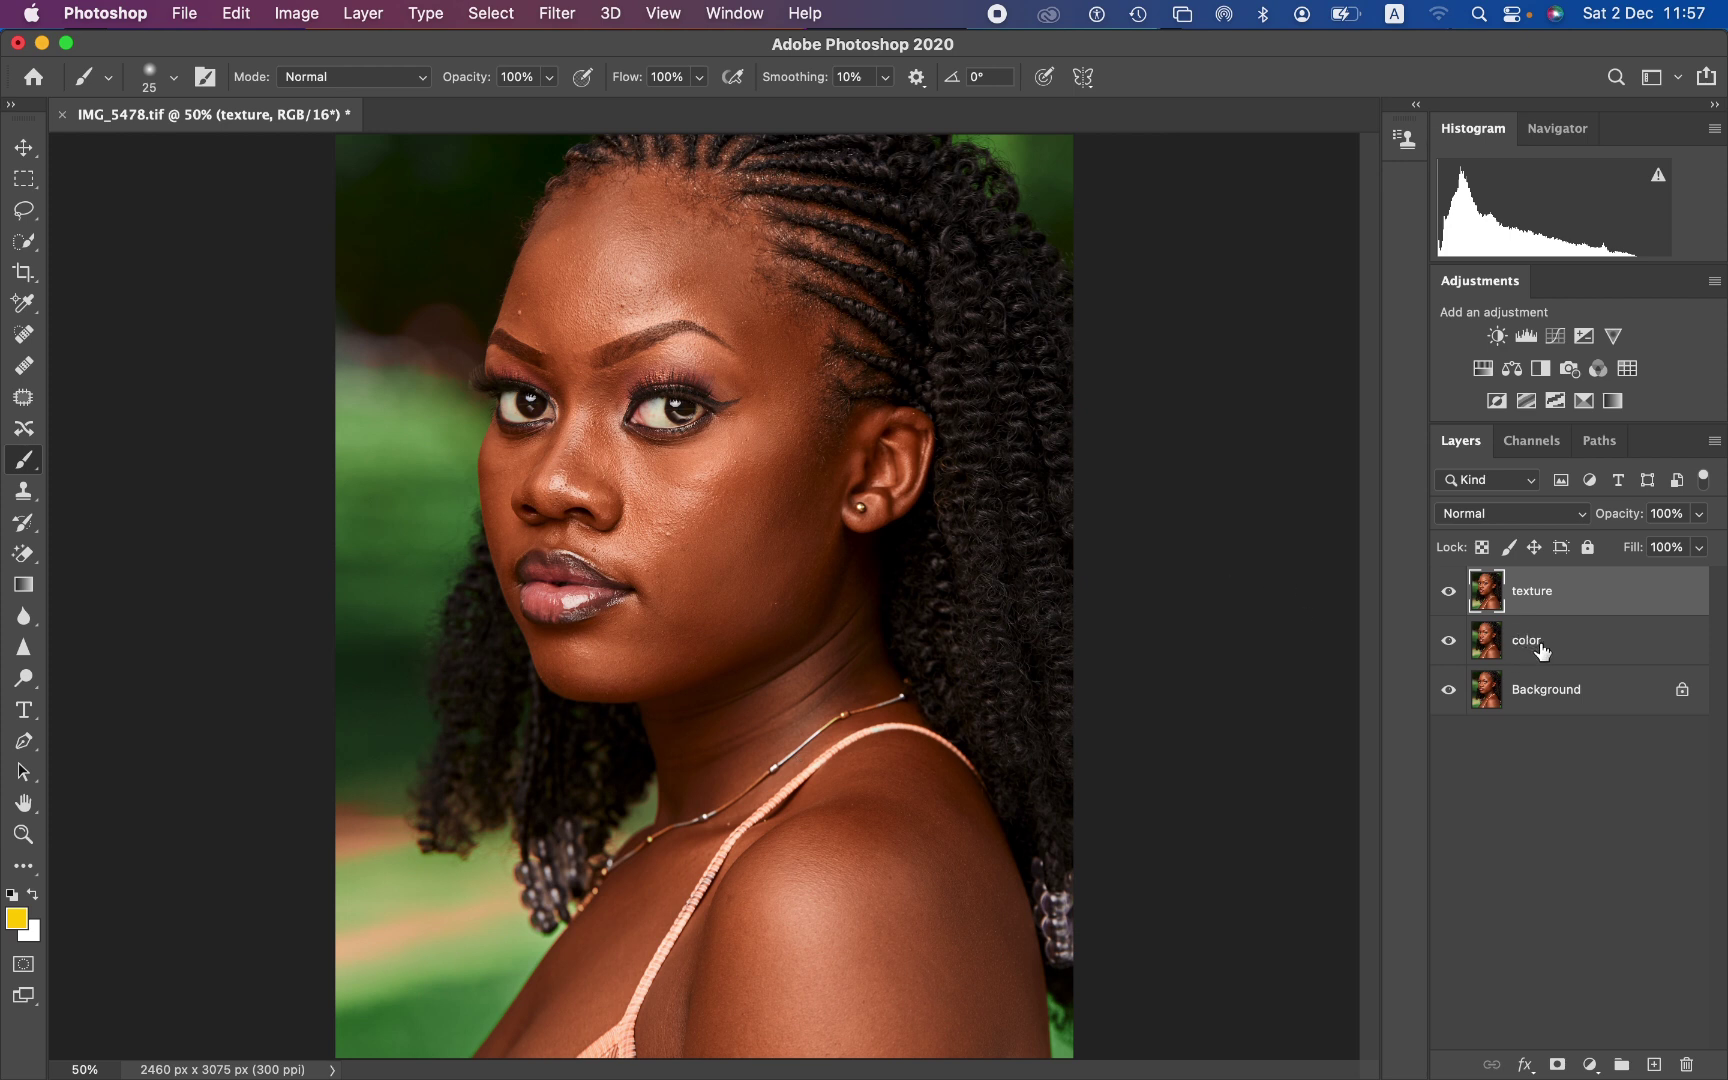
- Hide the texture layer and apply a Gaussian Blur with a 7.0-pixel radius to the color layer, previewing the forehead skin
{"action": "left_click", "coordinate": [1448, 598]}
{"action": "left_click", "coordinate": [1580, 655]}
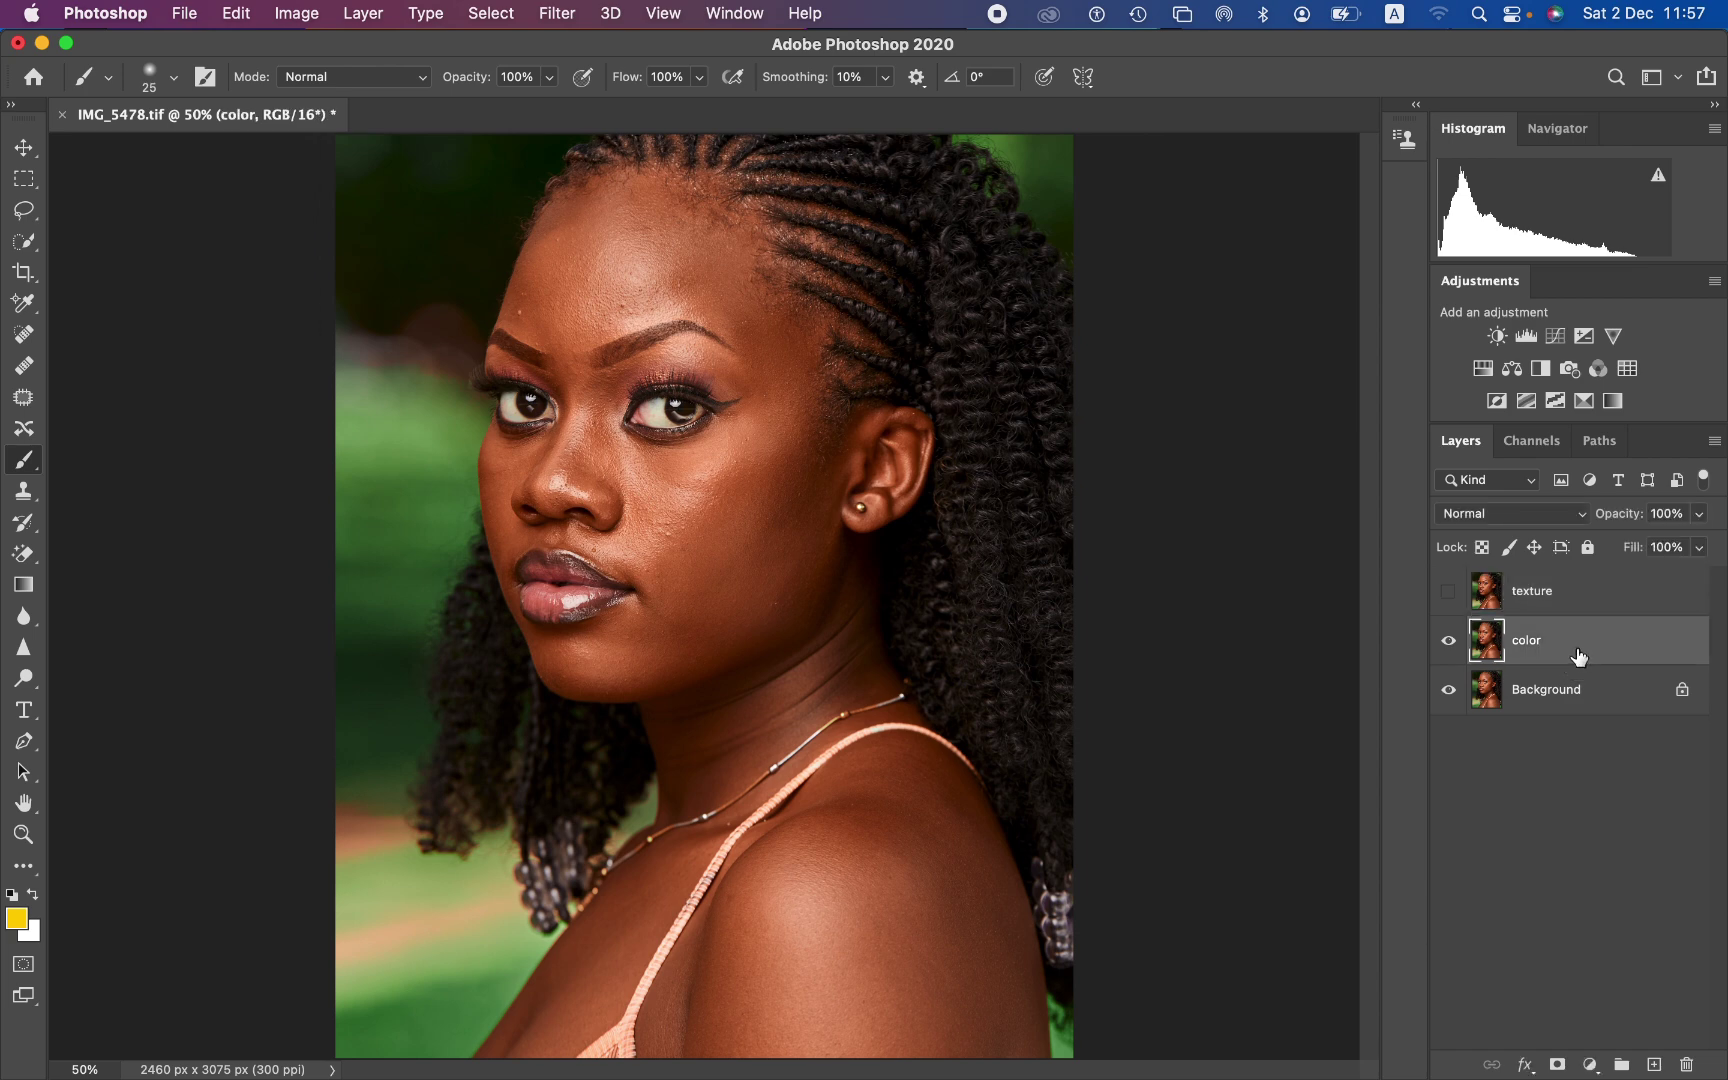
{"action": "left_click", "coordinate": [557, 13]}
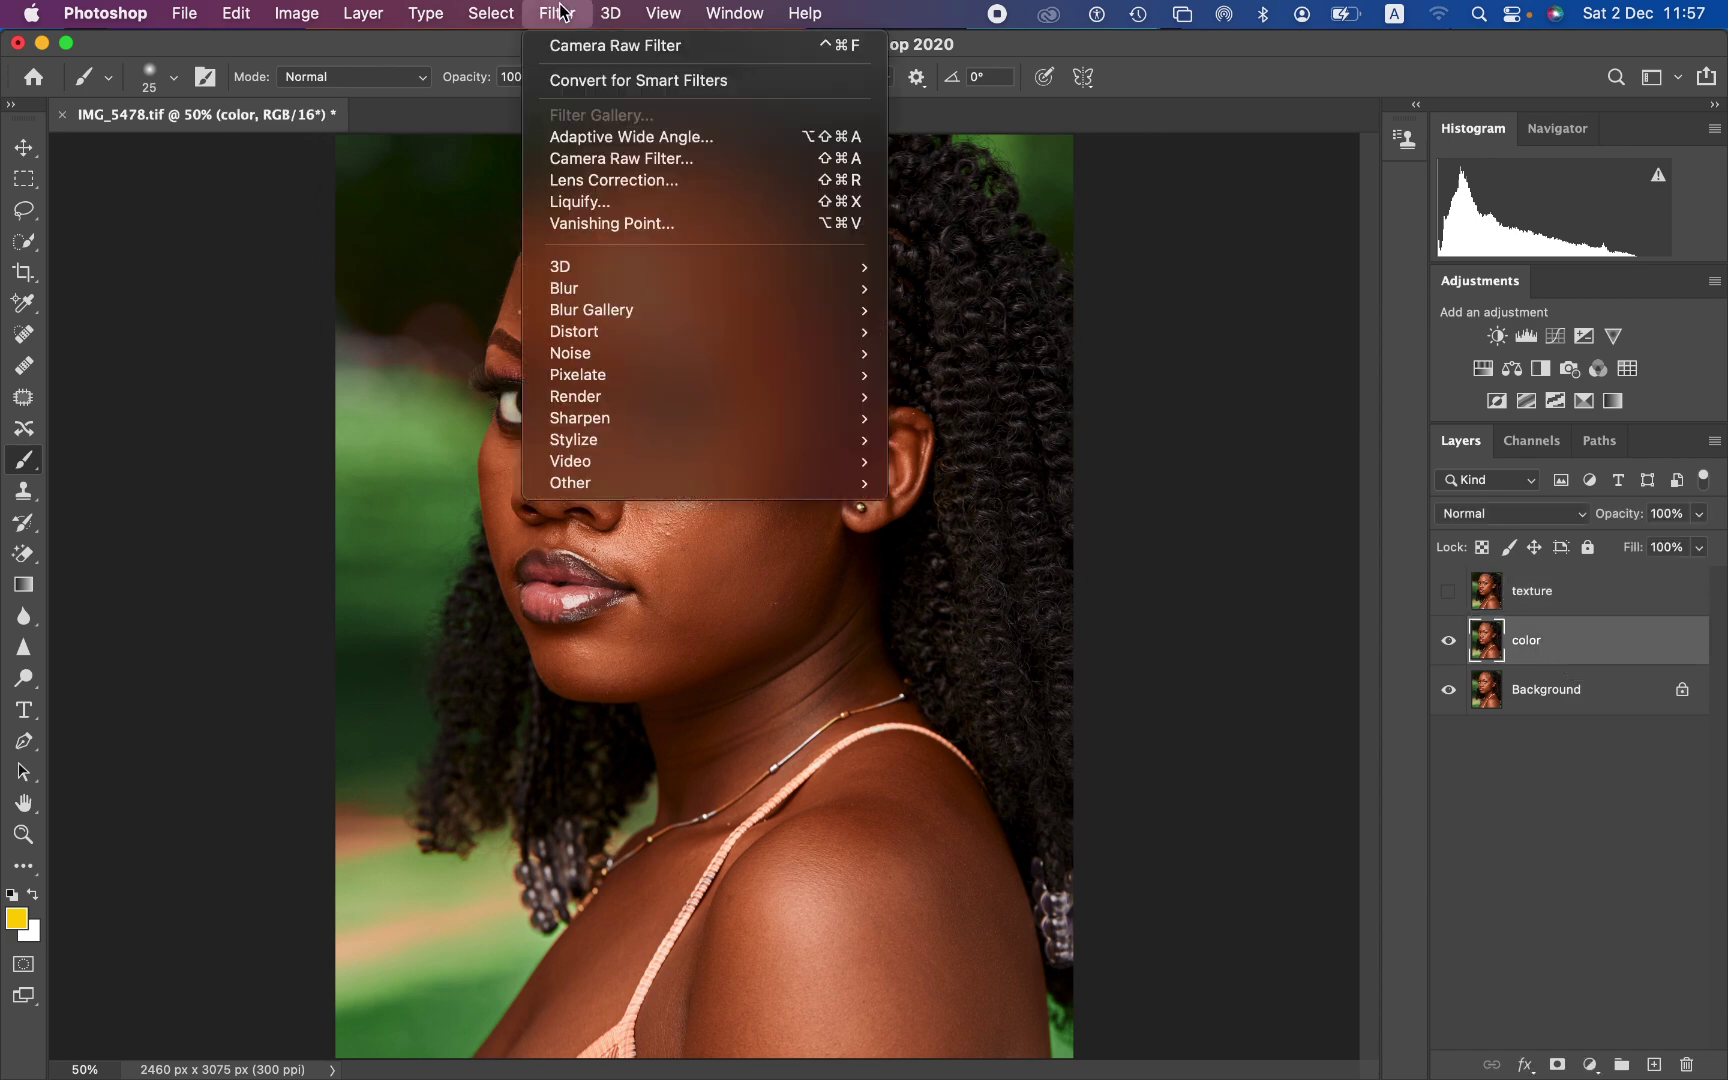
{"action": "mouse_move", "coordinate": [663, 290]}
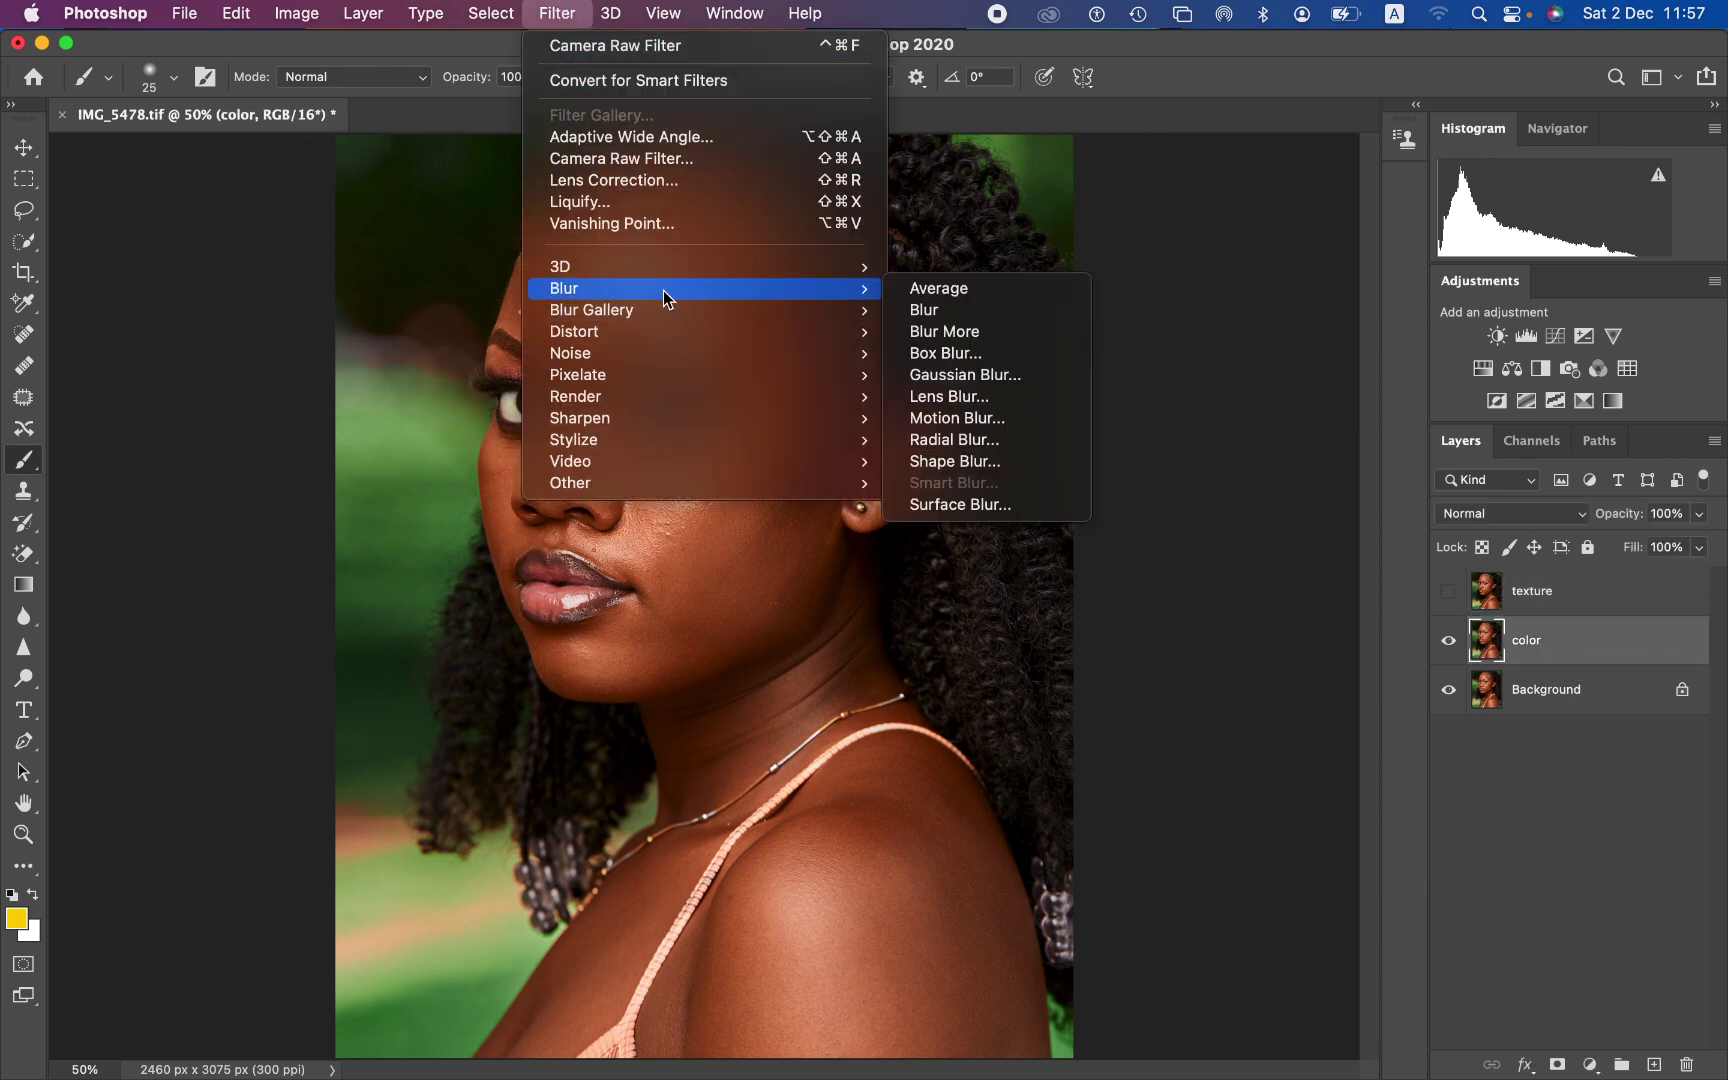
{"action": "left_click", "coordinate": [965, 374]}
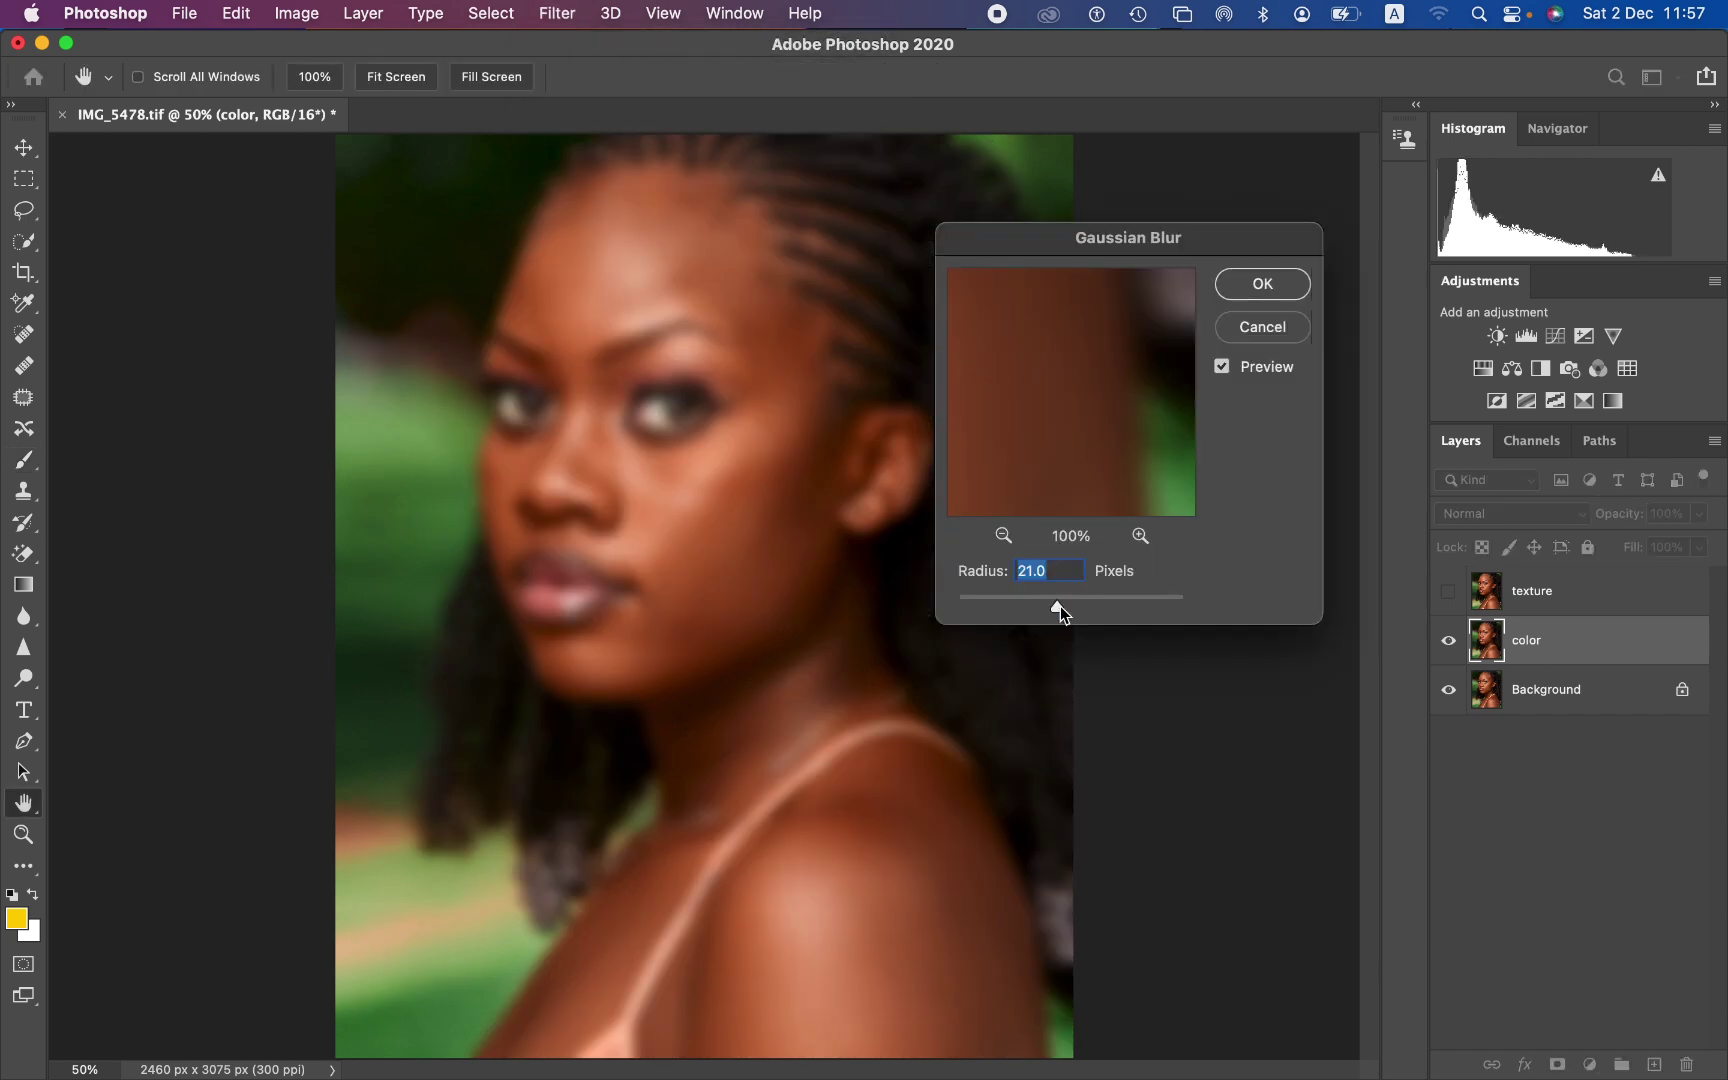
{"action": "left_click_drag", "start_coordinate": [1058, 604], "coordinate": [879, 590]}
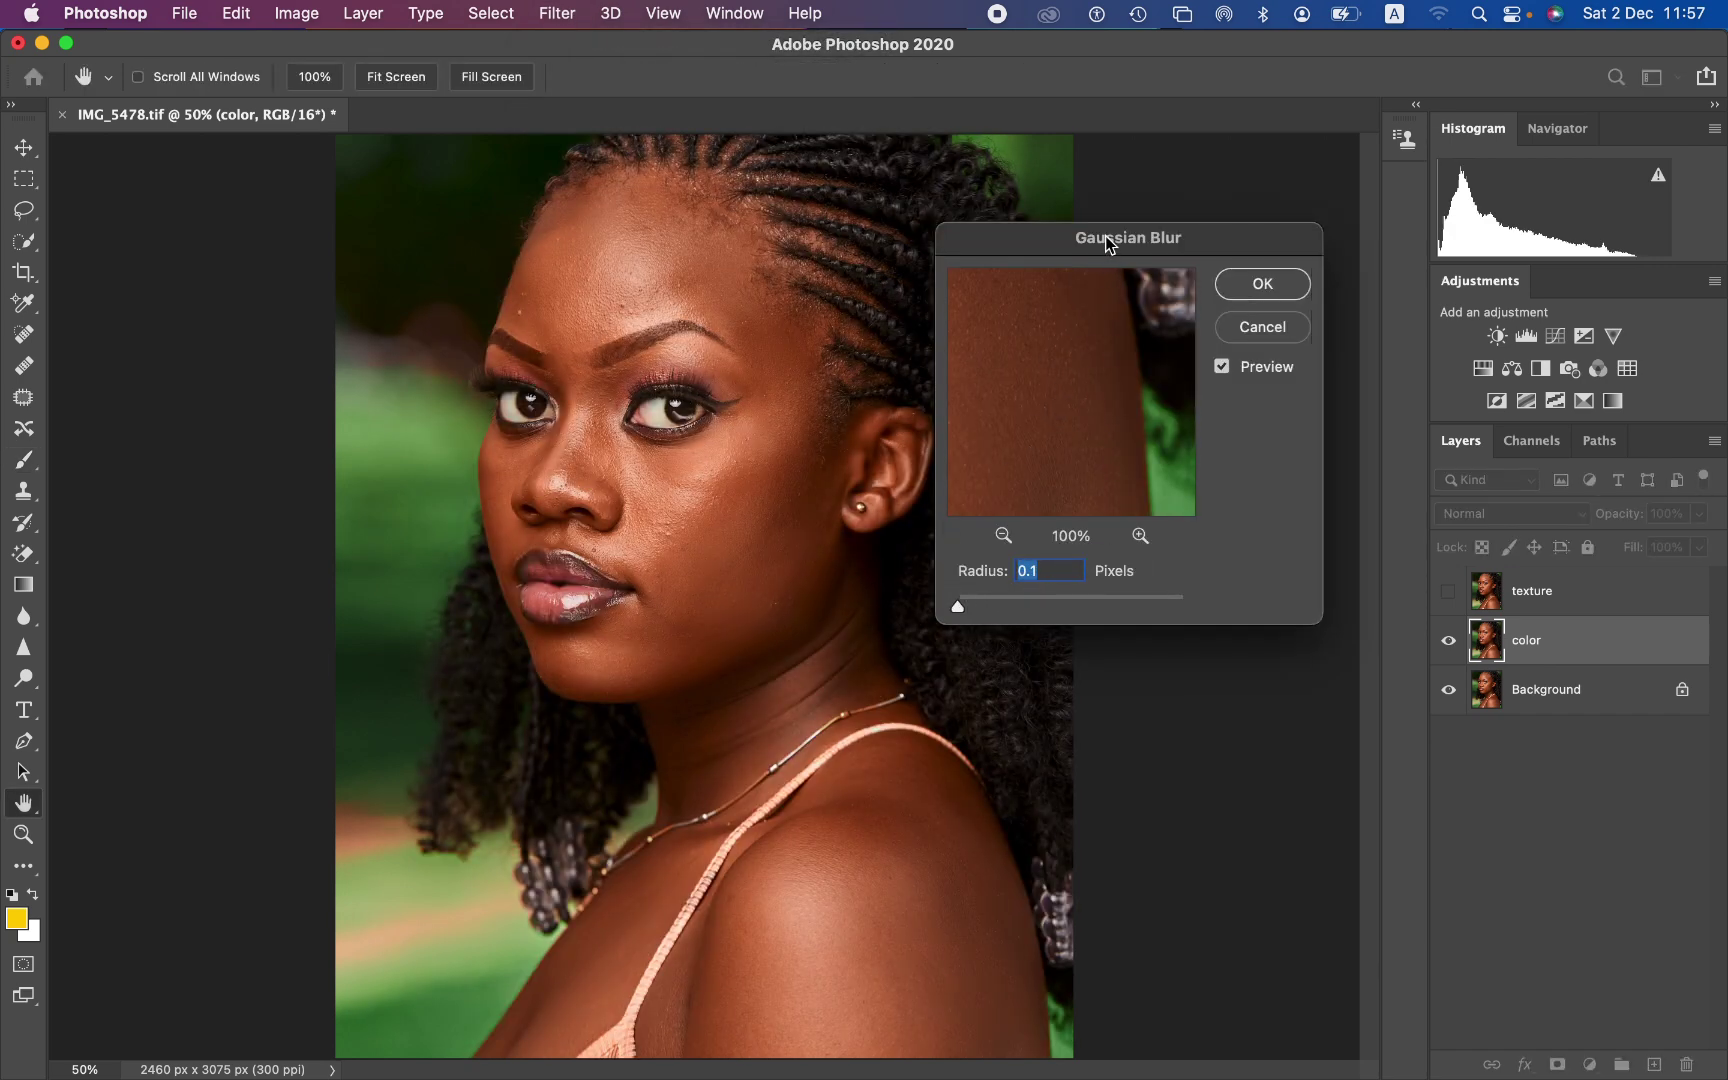
{"action": "left_click_drag", "start_coordinate": [1108, 243], "coordinate": [1204, 220]}
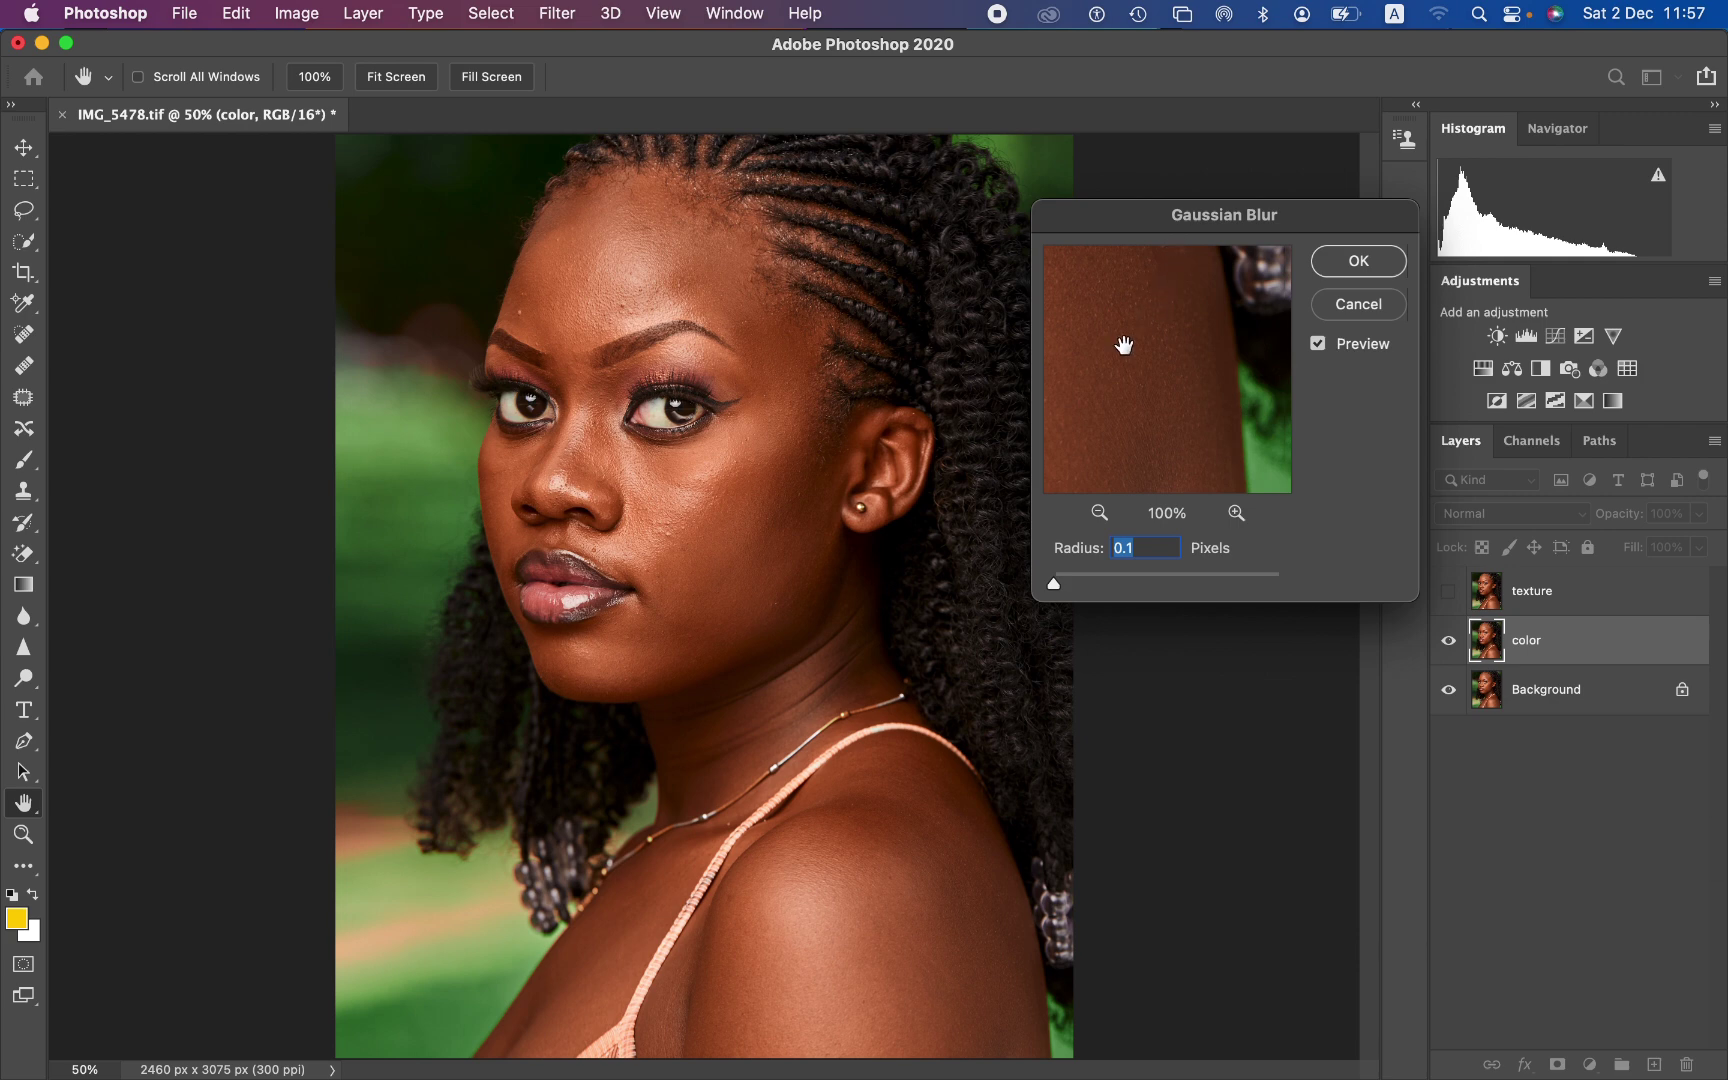
{"action": "left_click", "coordinate": [655, 291]}
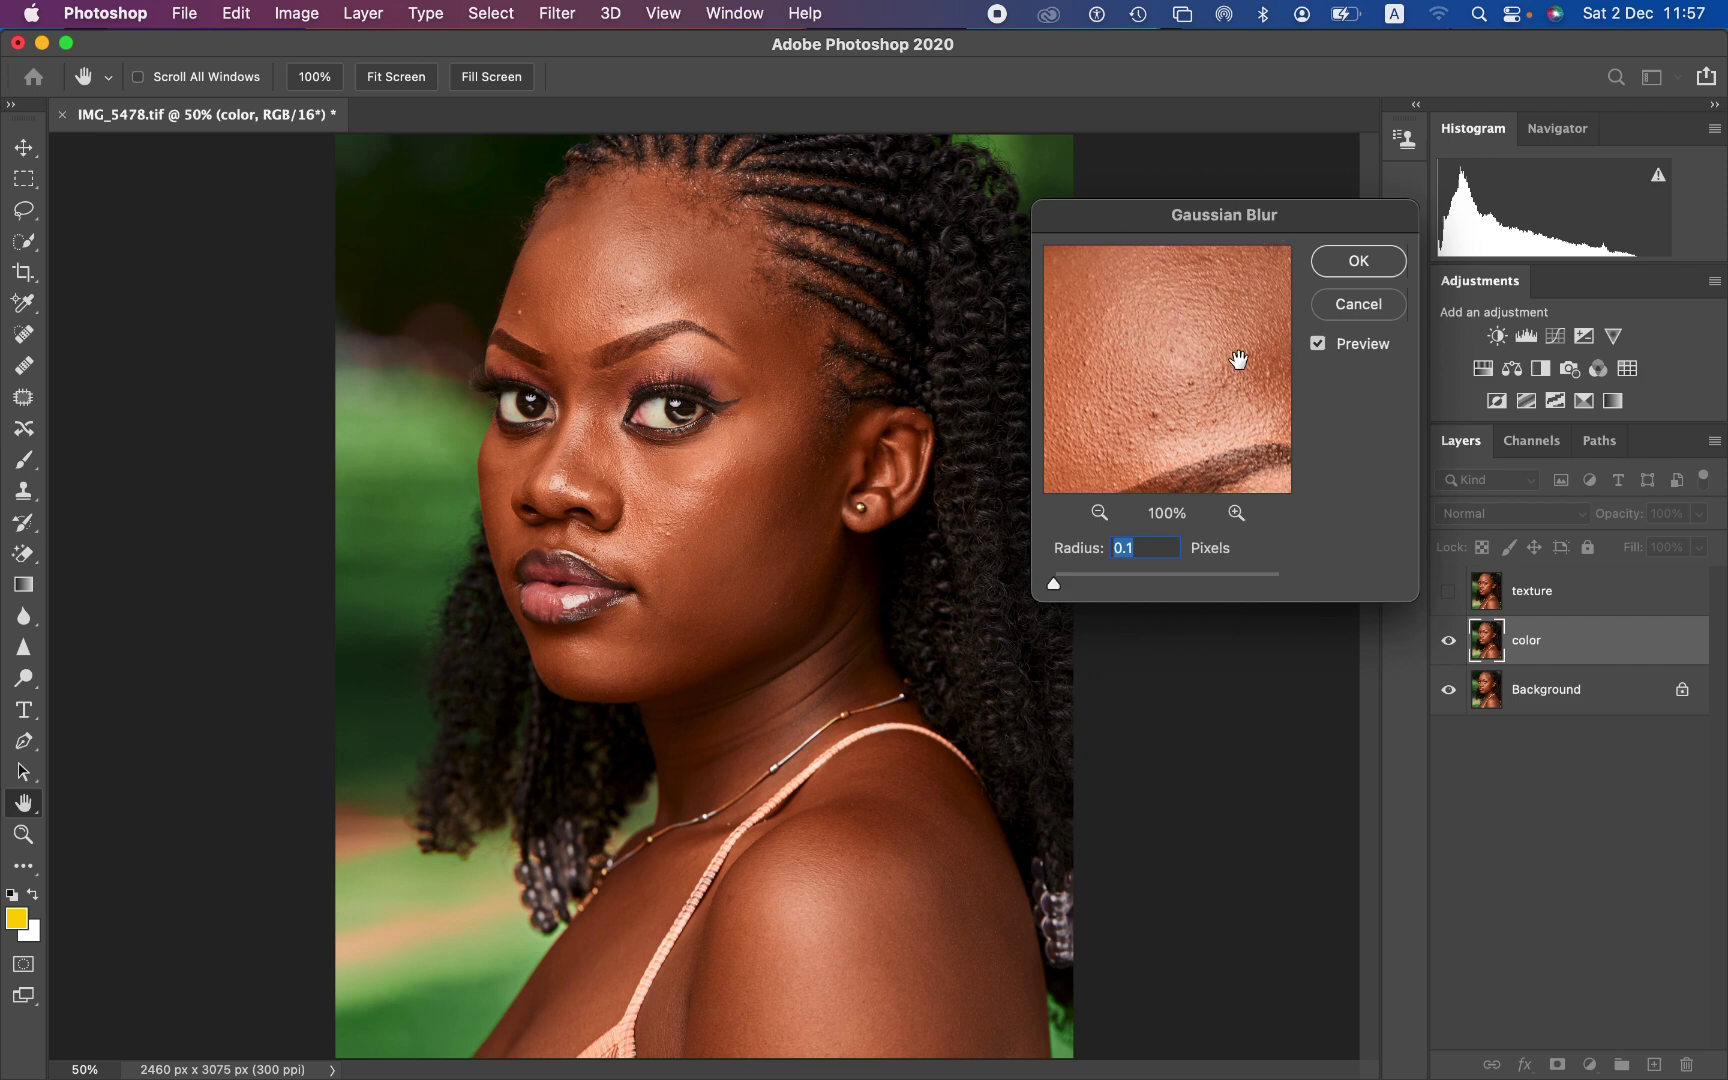
{"action": "mouse_move", "coordinate": [1135, 412]}
{"action": "left_mouse_down"}
{"action": "mouse_move", "coordinate": [1180, 304]}
{"action": "mouse_move", "coordinate": [1157, 374]}
{"action": "mouse_move", "coordinate": [1176, 388]}
{"action": "mouse_move", "coordinate": [1161, 390]}
{"action": "left_mouse_up"}
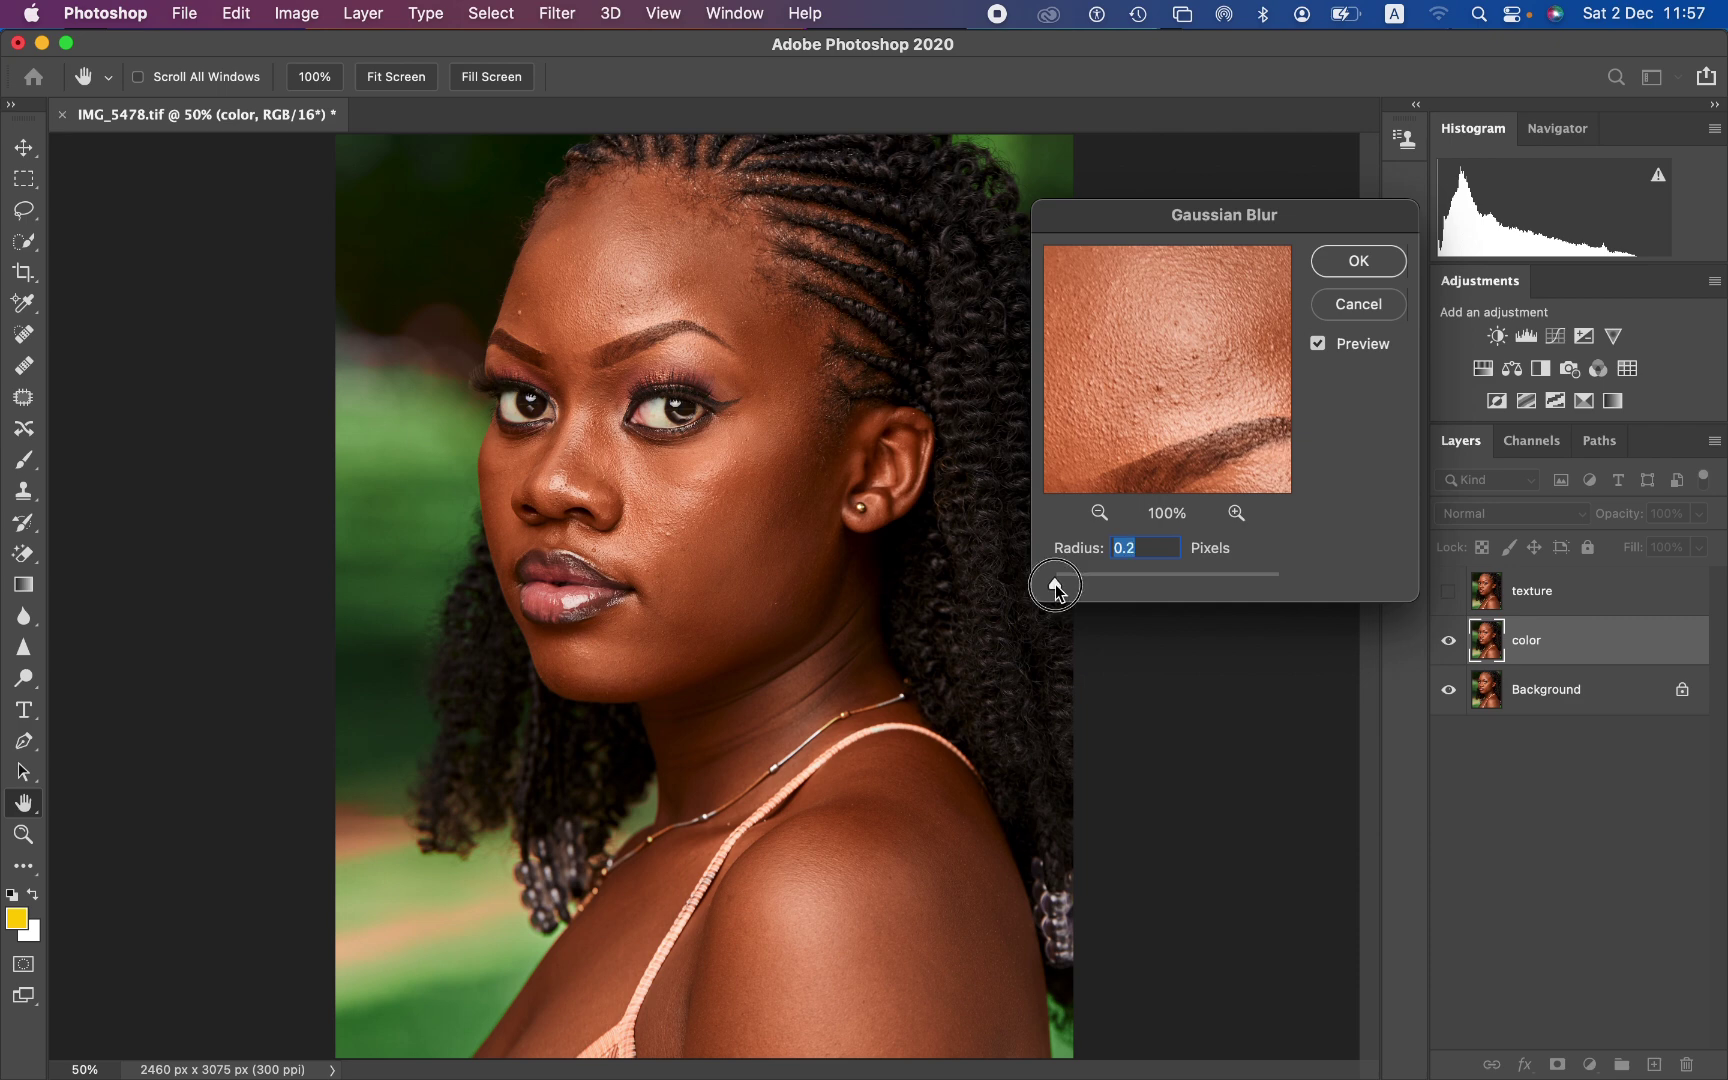
{"action": "left_click_drag", "start_coordinate": [1054, 585], "coordinate": [1076, 585]}
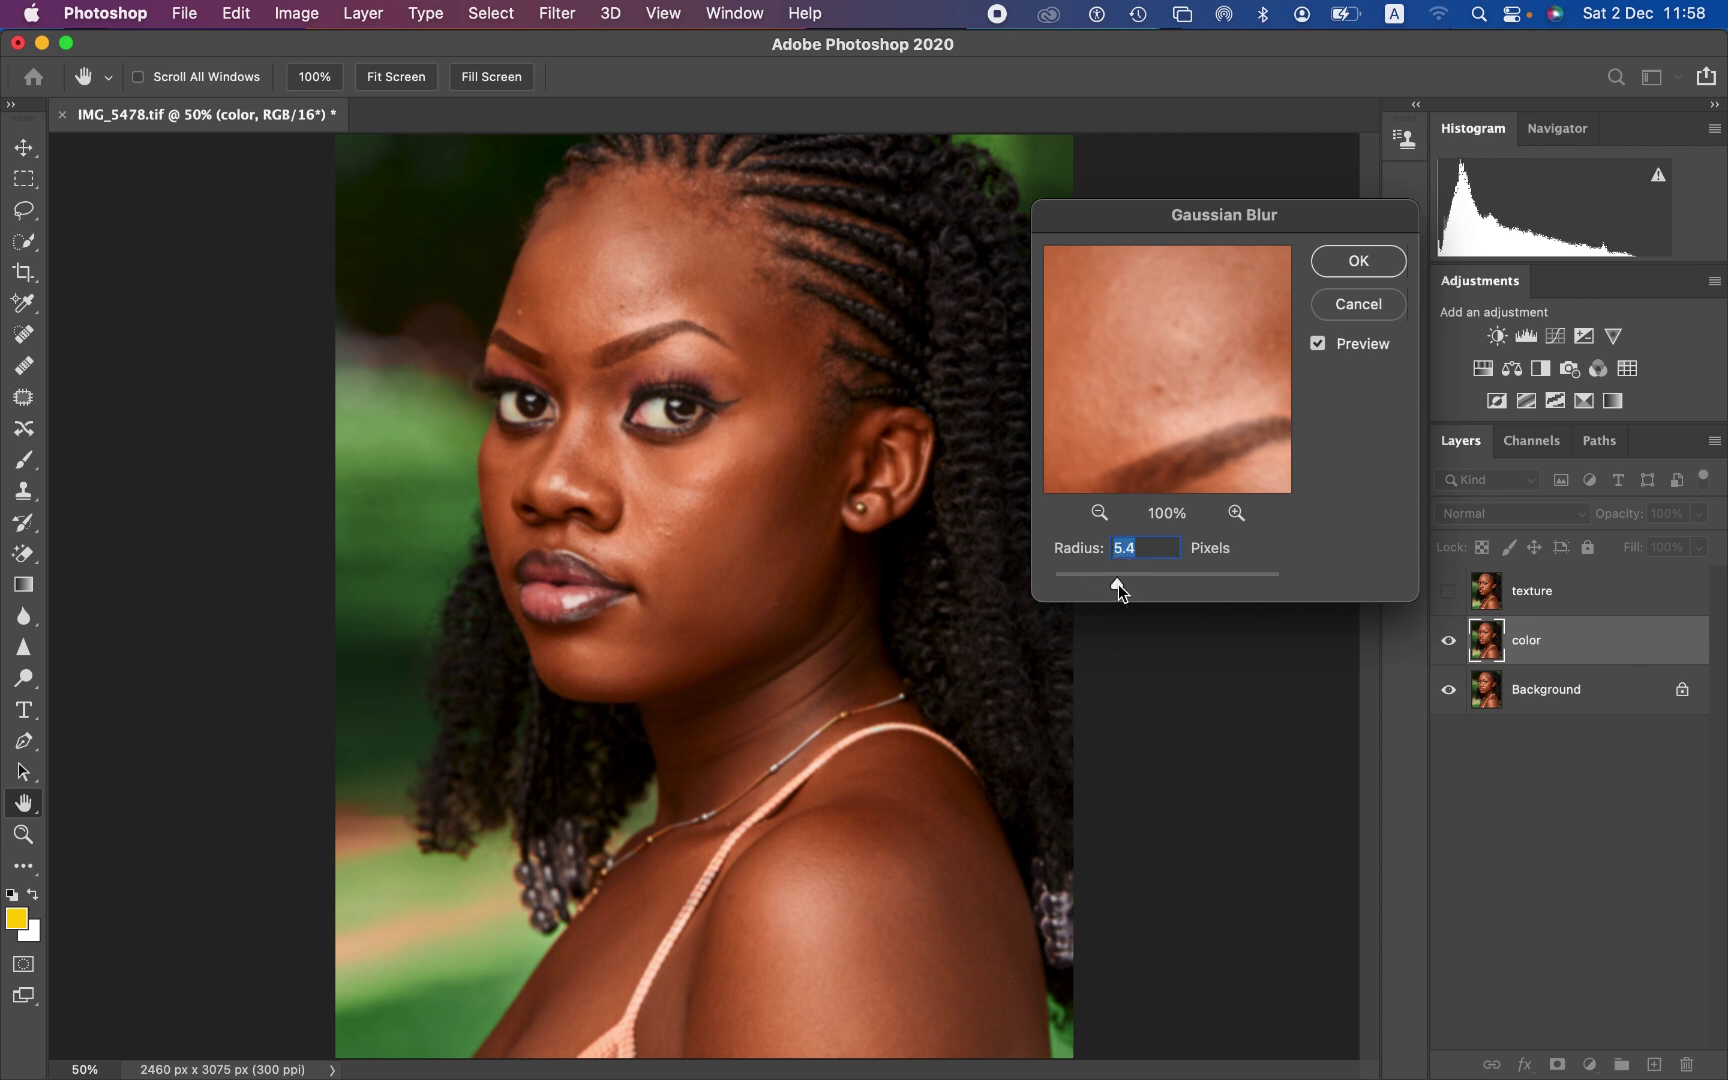
{"action": "left_click_drag", "start_coordinate": [1116, 585], "coordinate": [1127, 584]}
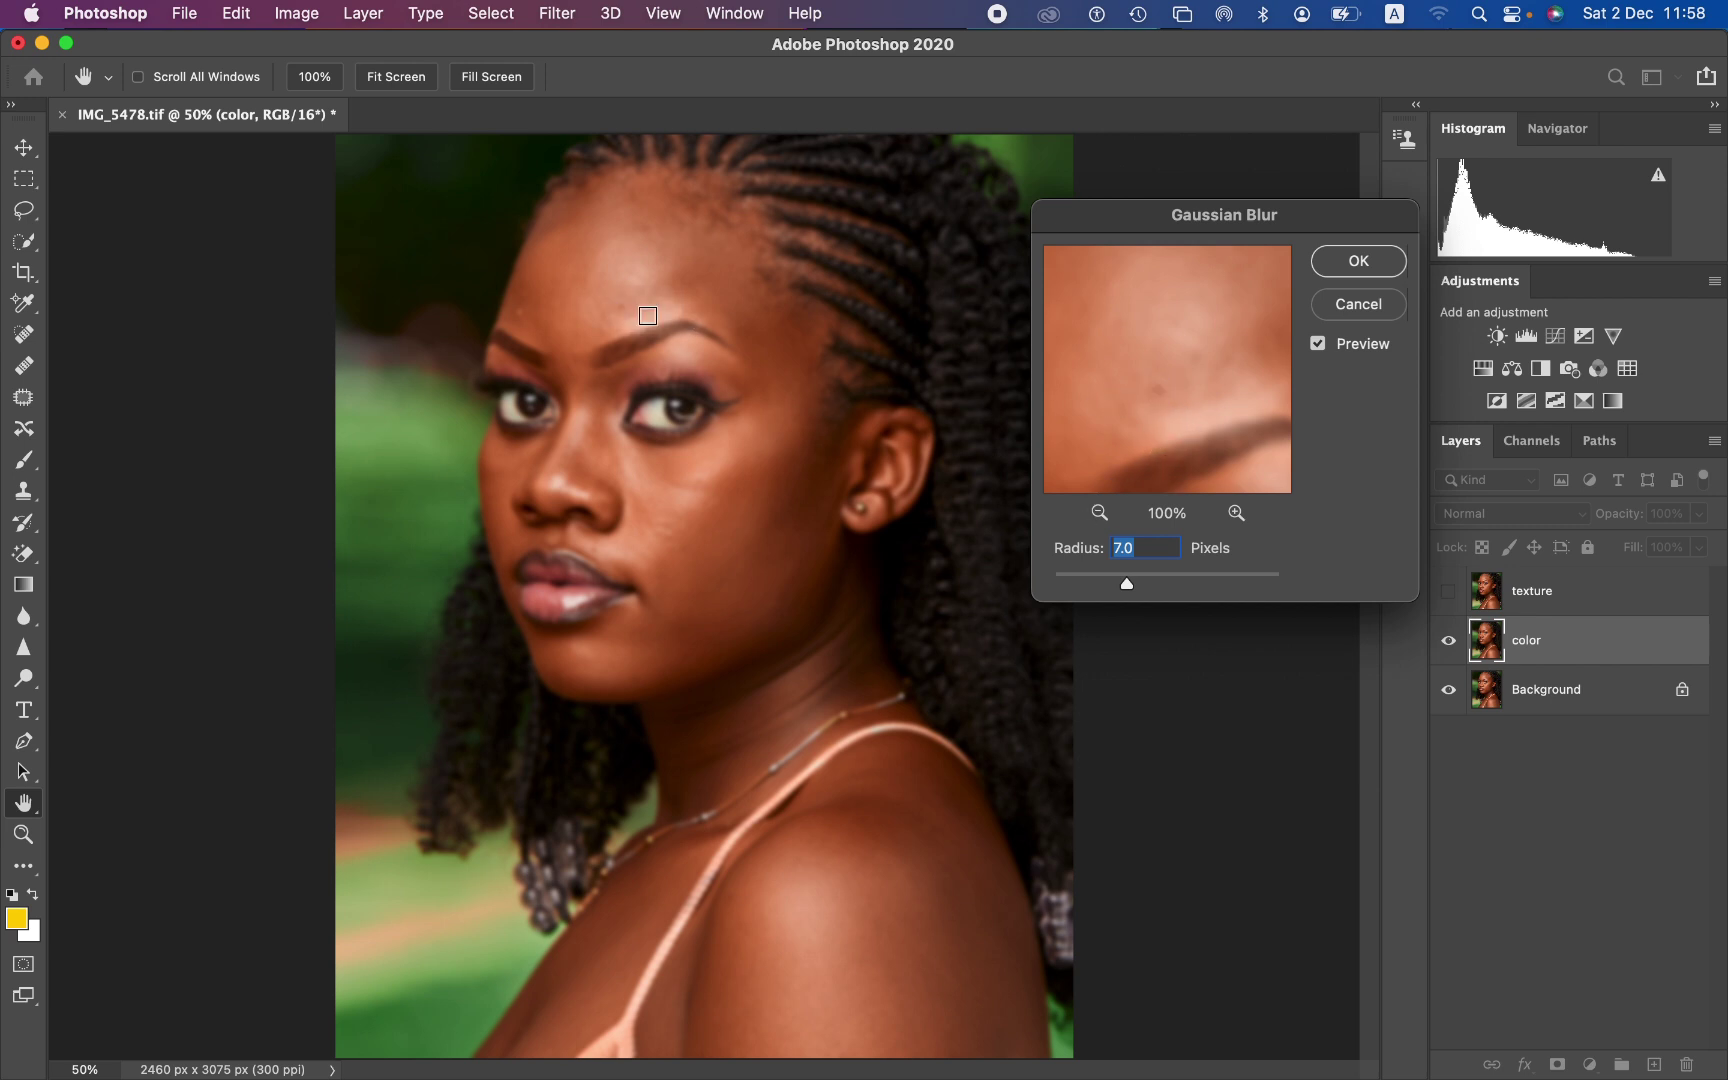
{"action": "left_click", "coordinate": [1357, 259]}
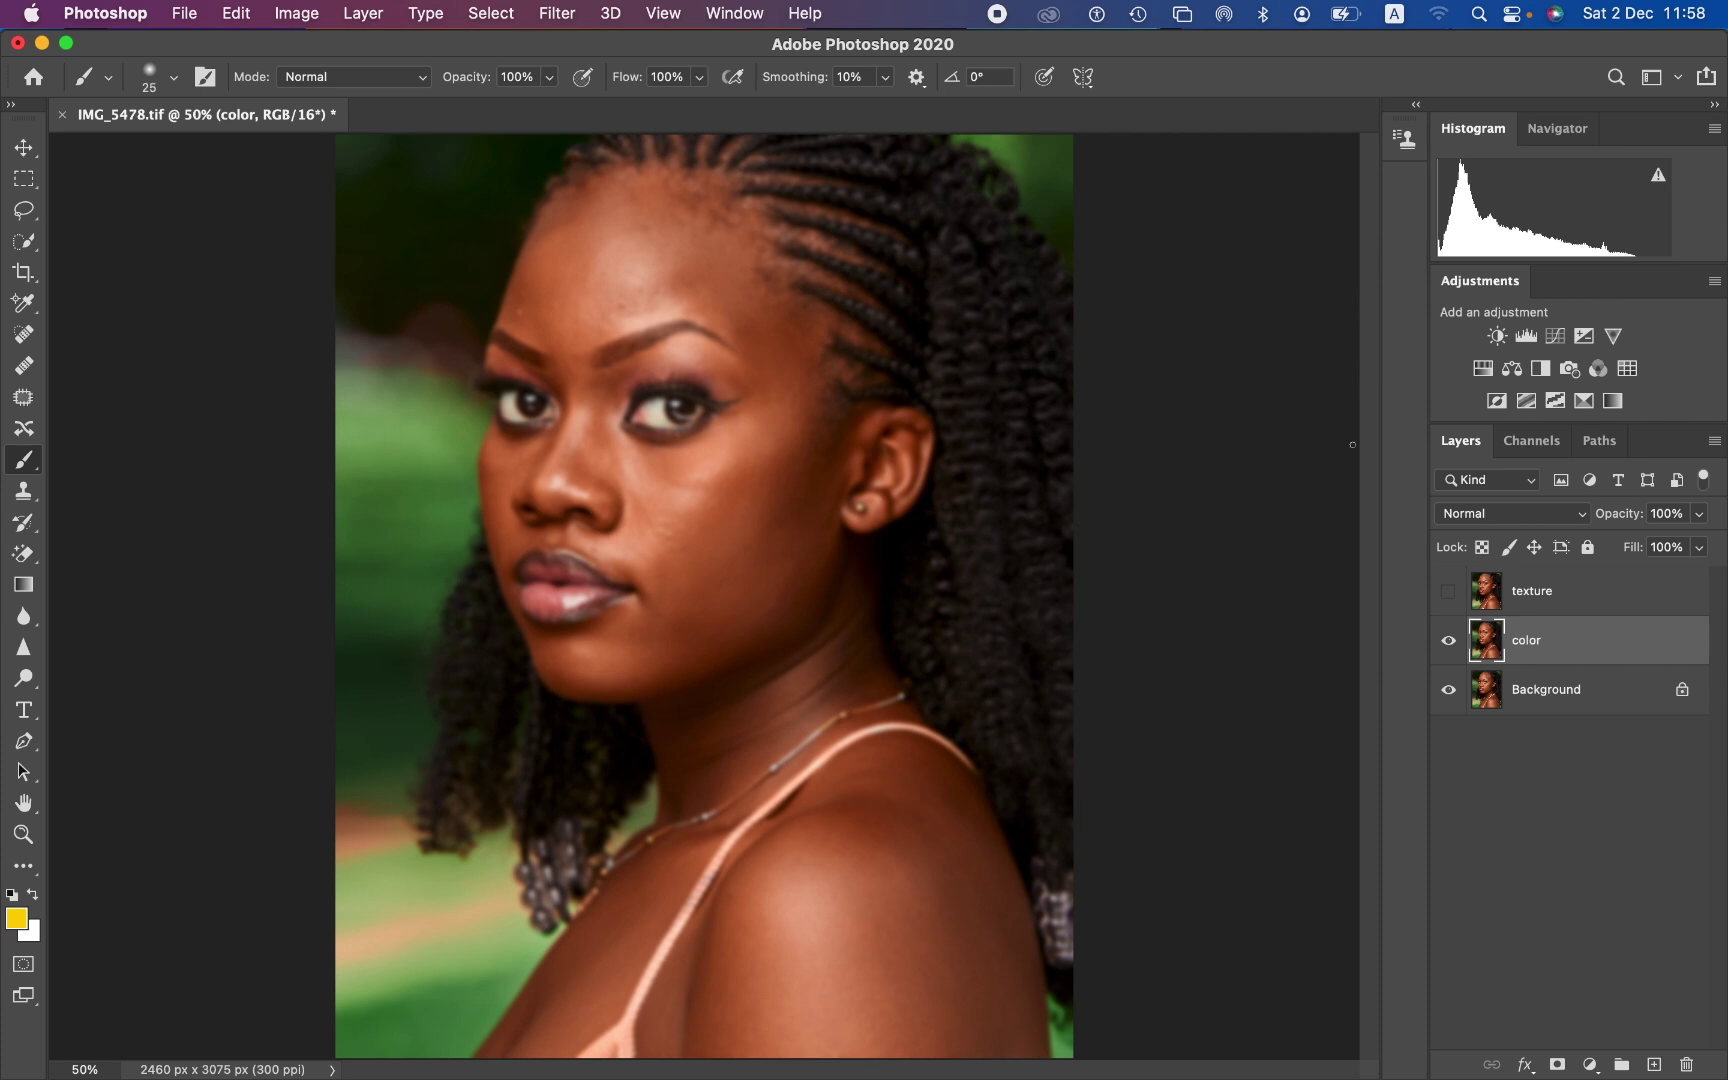
- Show the texture layer and start Apply Image on it with the color layer as the source layer
{"action": "left_click", "coordinate": [1576, 598]}
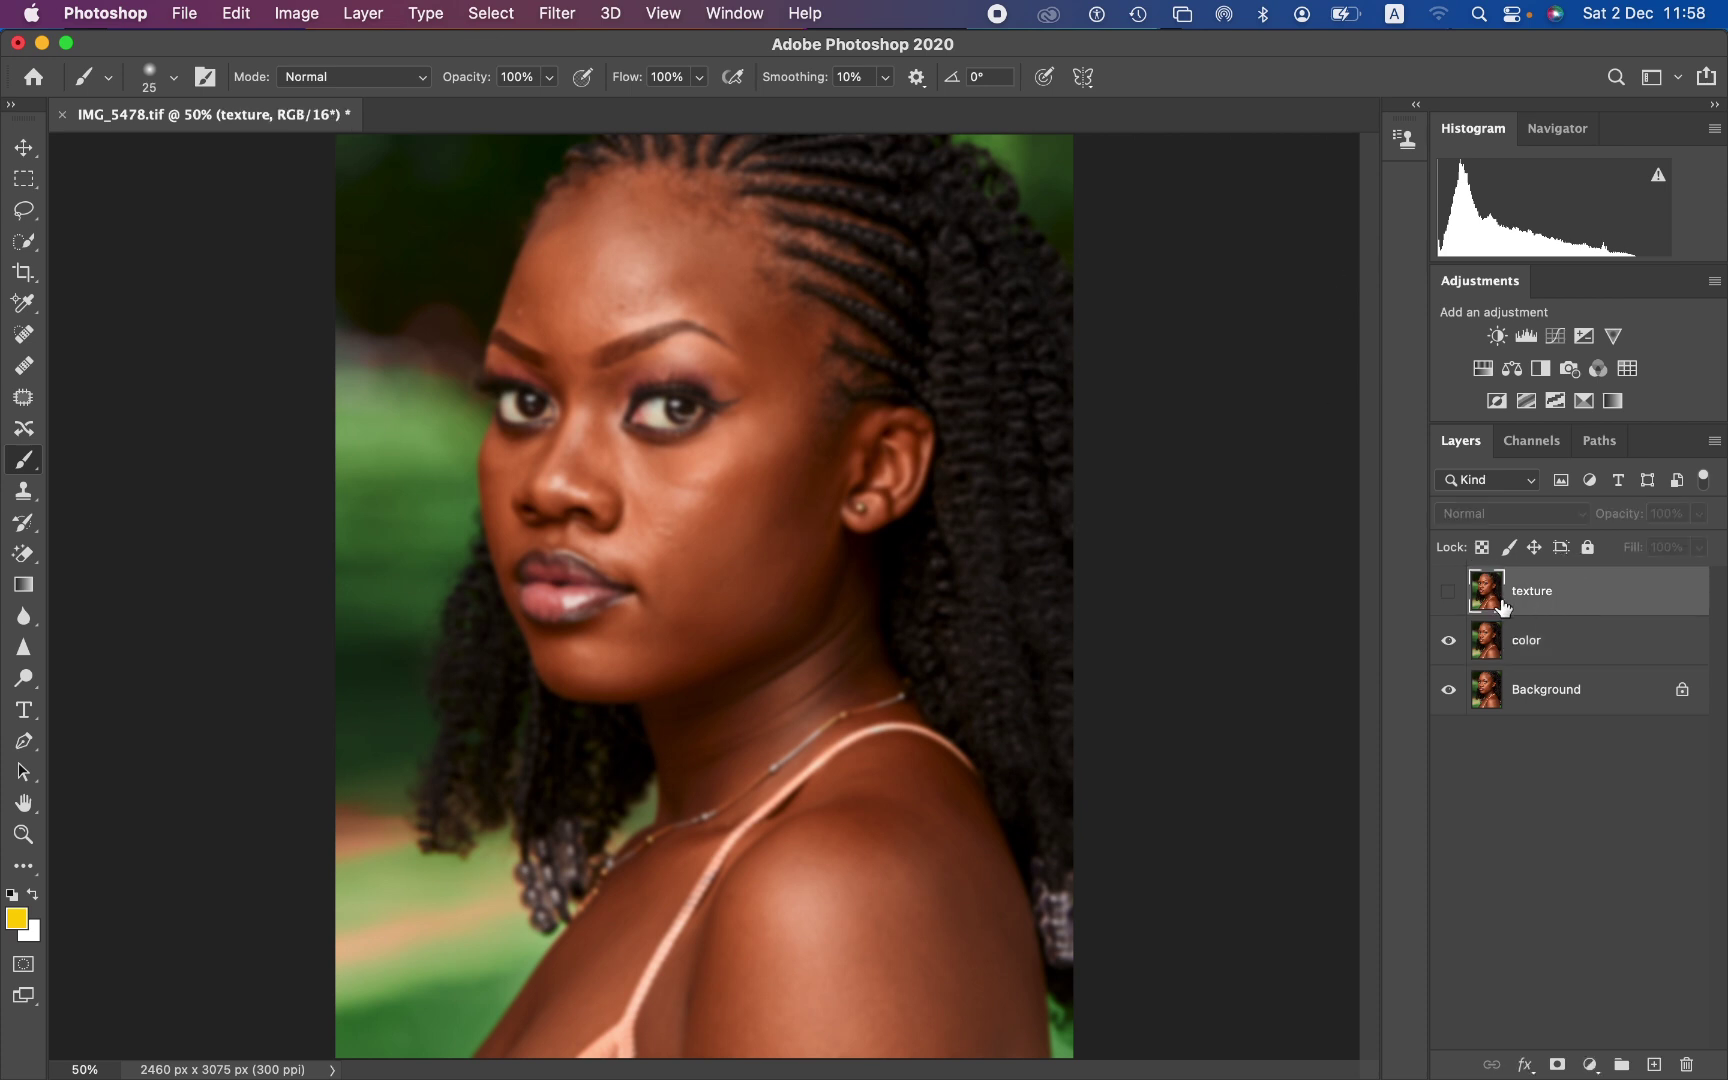
{"action": "left_click", "coordinate": [1447, 592]}
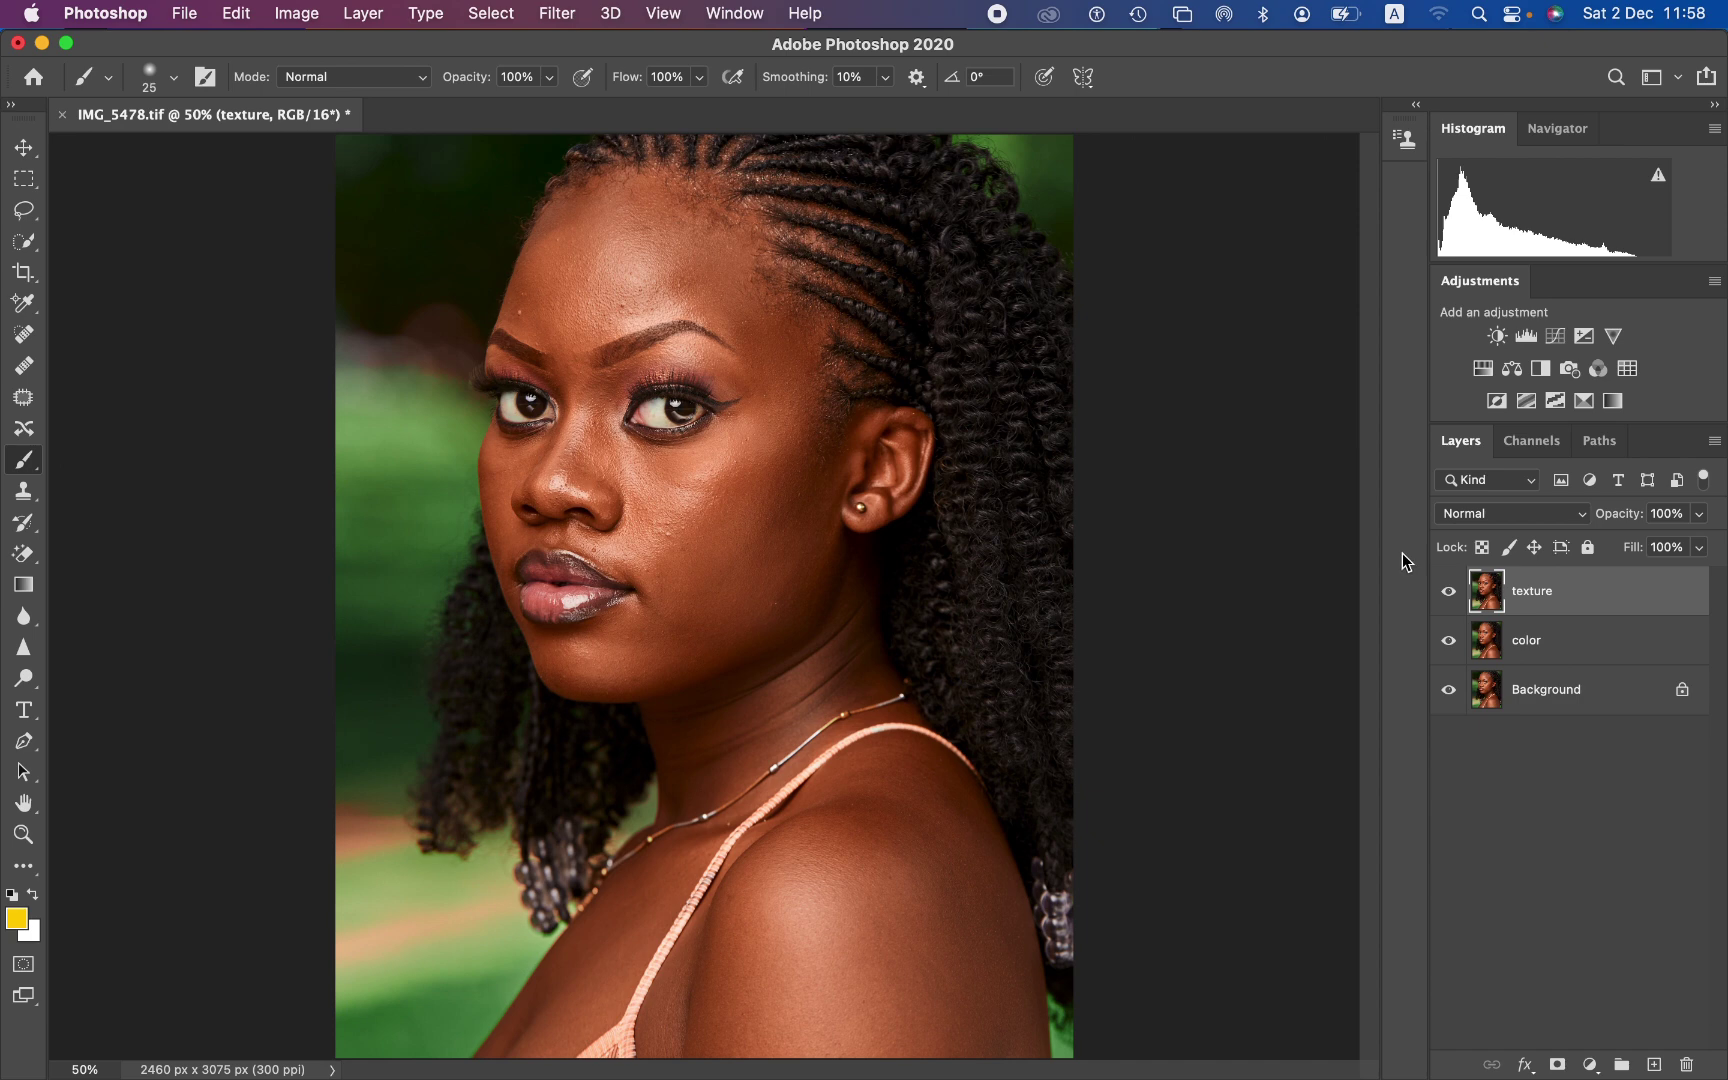
{"action": "left_click", "coordinate": [297, 13]}
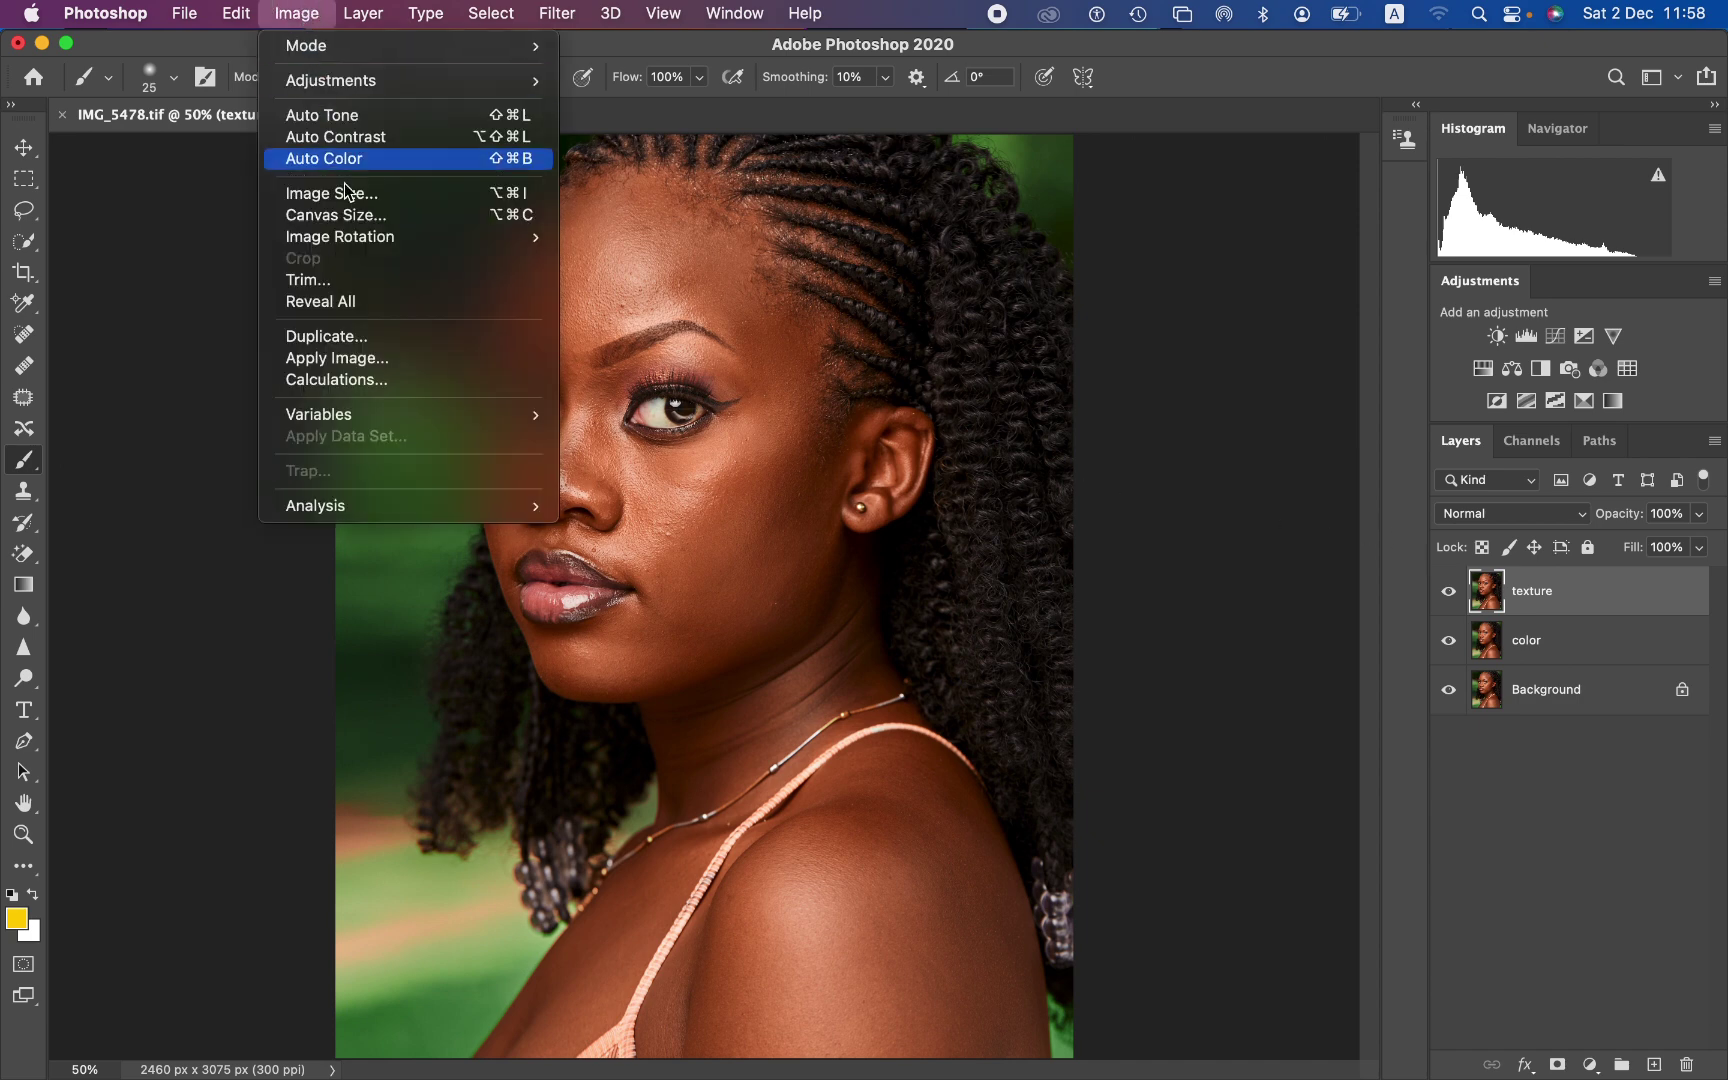
{"action": "left_click", "coordinate": [400, 360]}
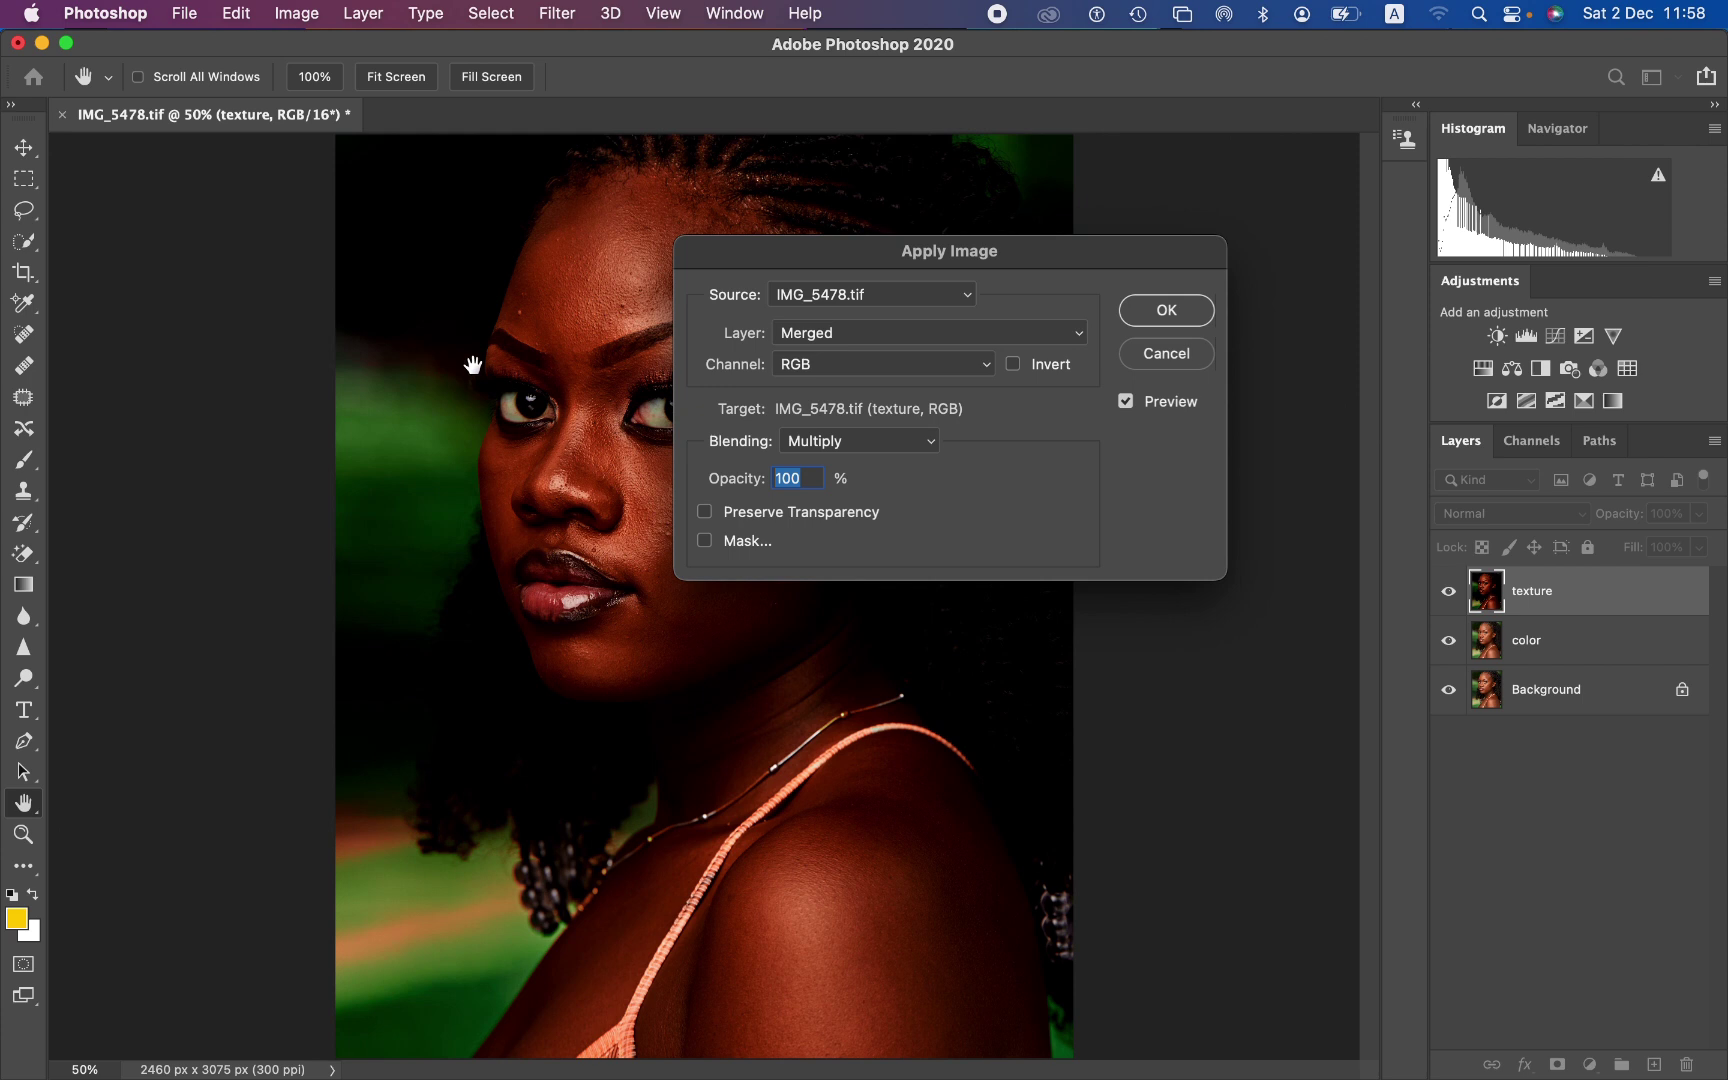
{"action": "left_click_drag", "start_coordinate": [957, 260], "coordinate": [1088, 210]}
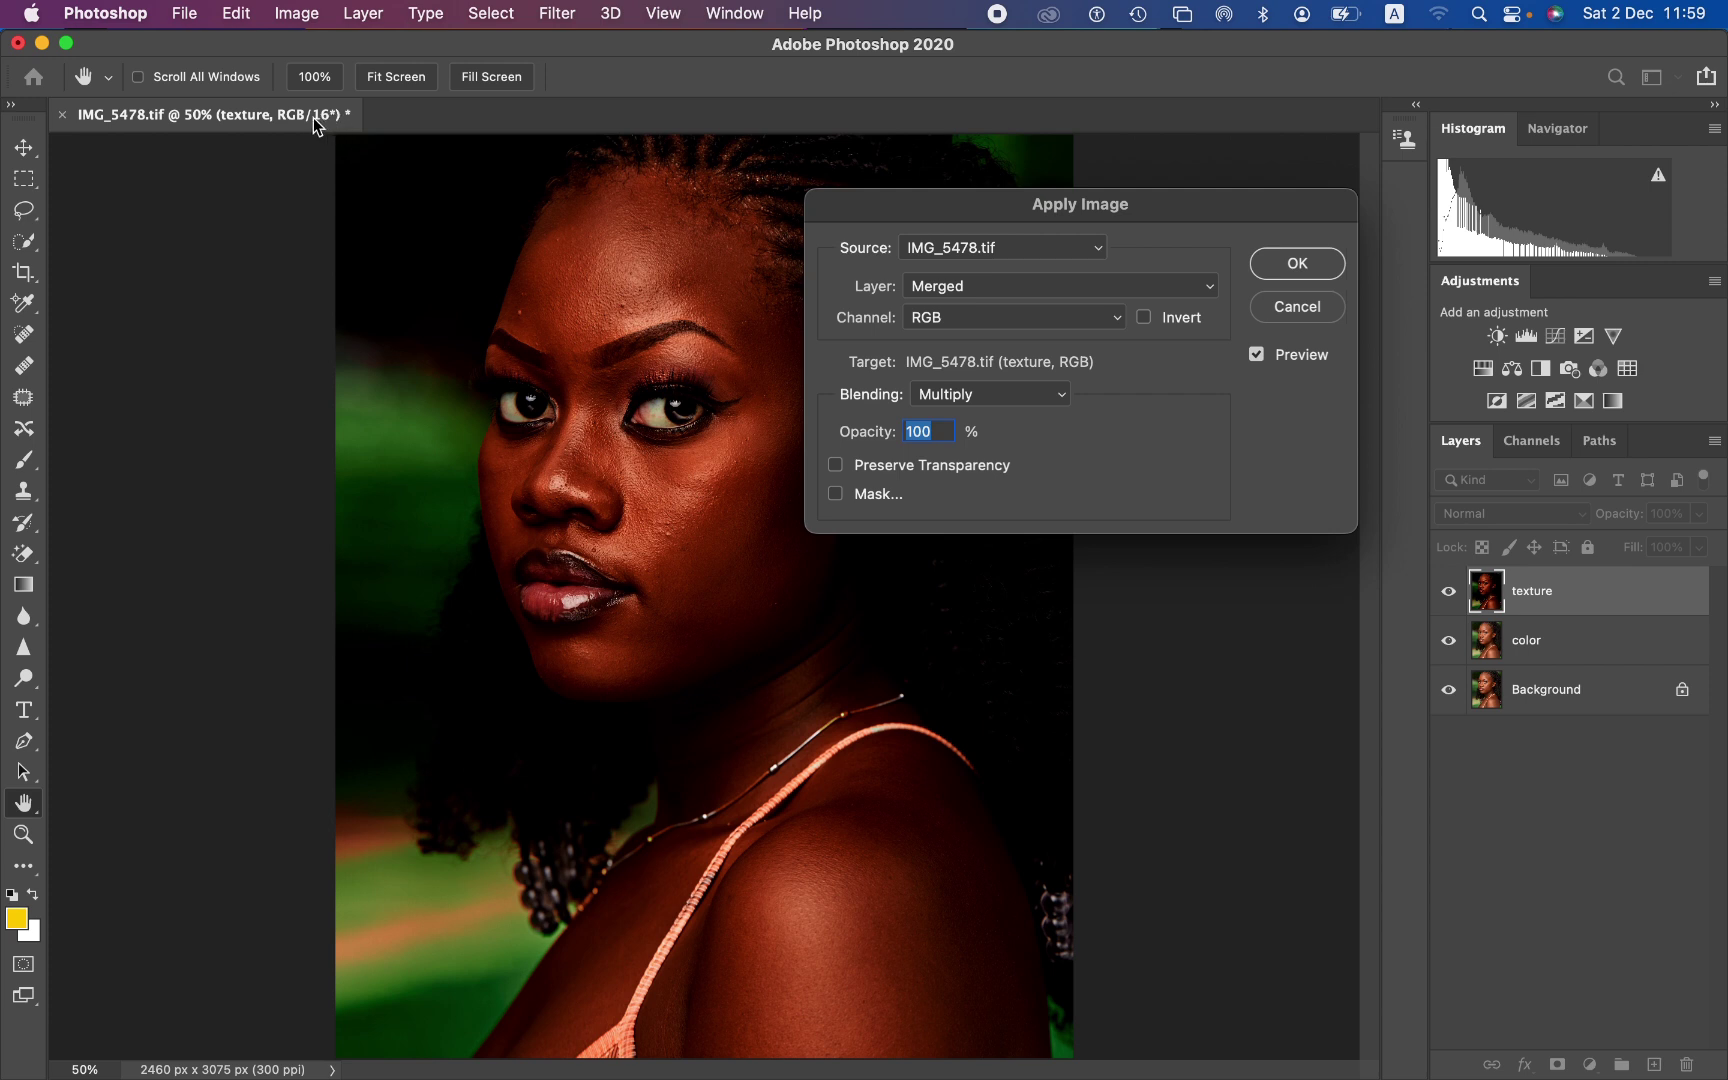
{"action": "left_click", "coordinate": [1015, 287]}
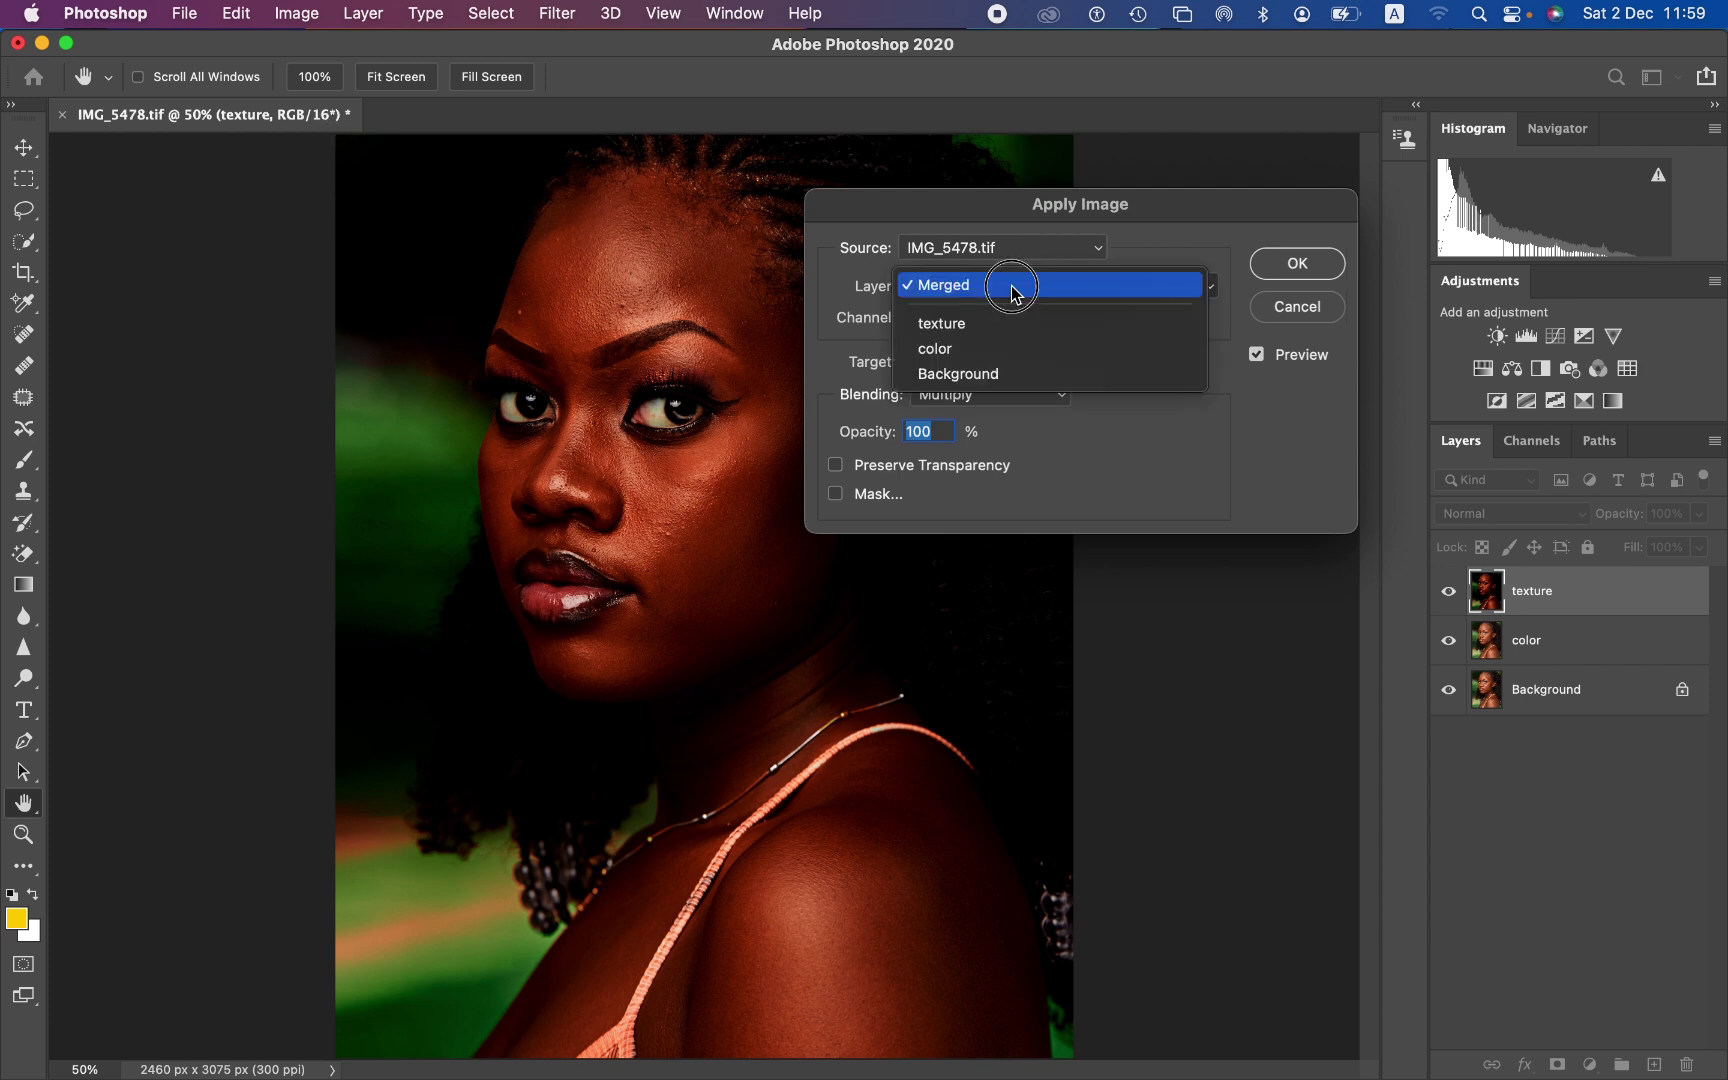
{"action": "left_click", "coordinate": [1008, 350]}
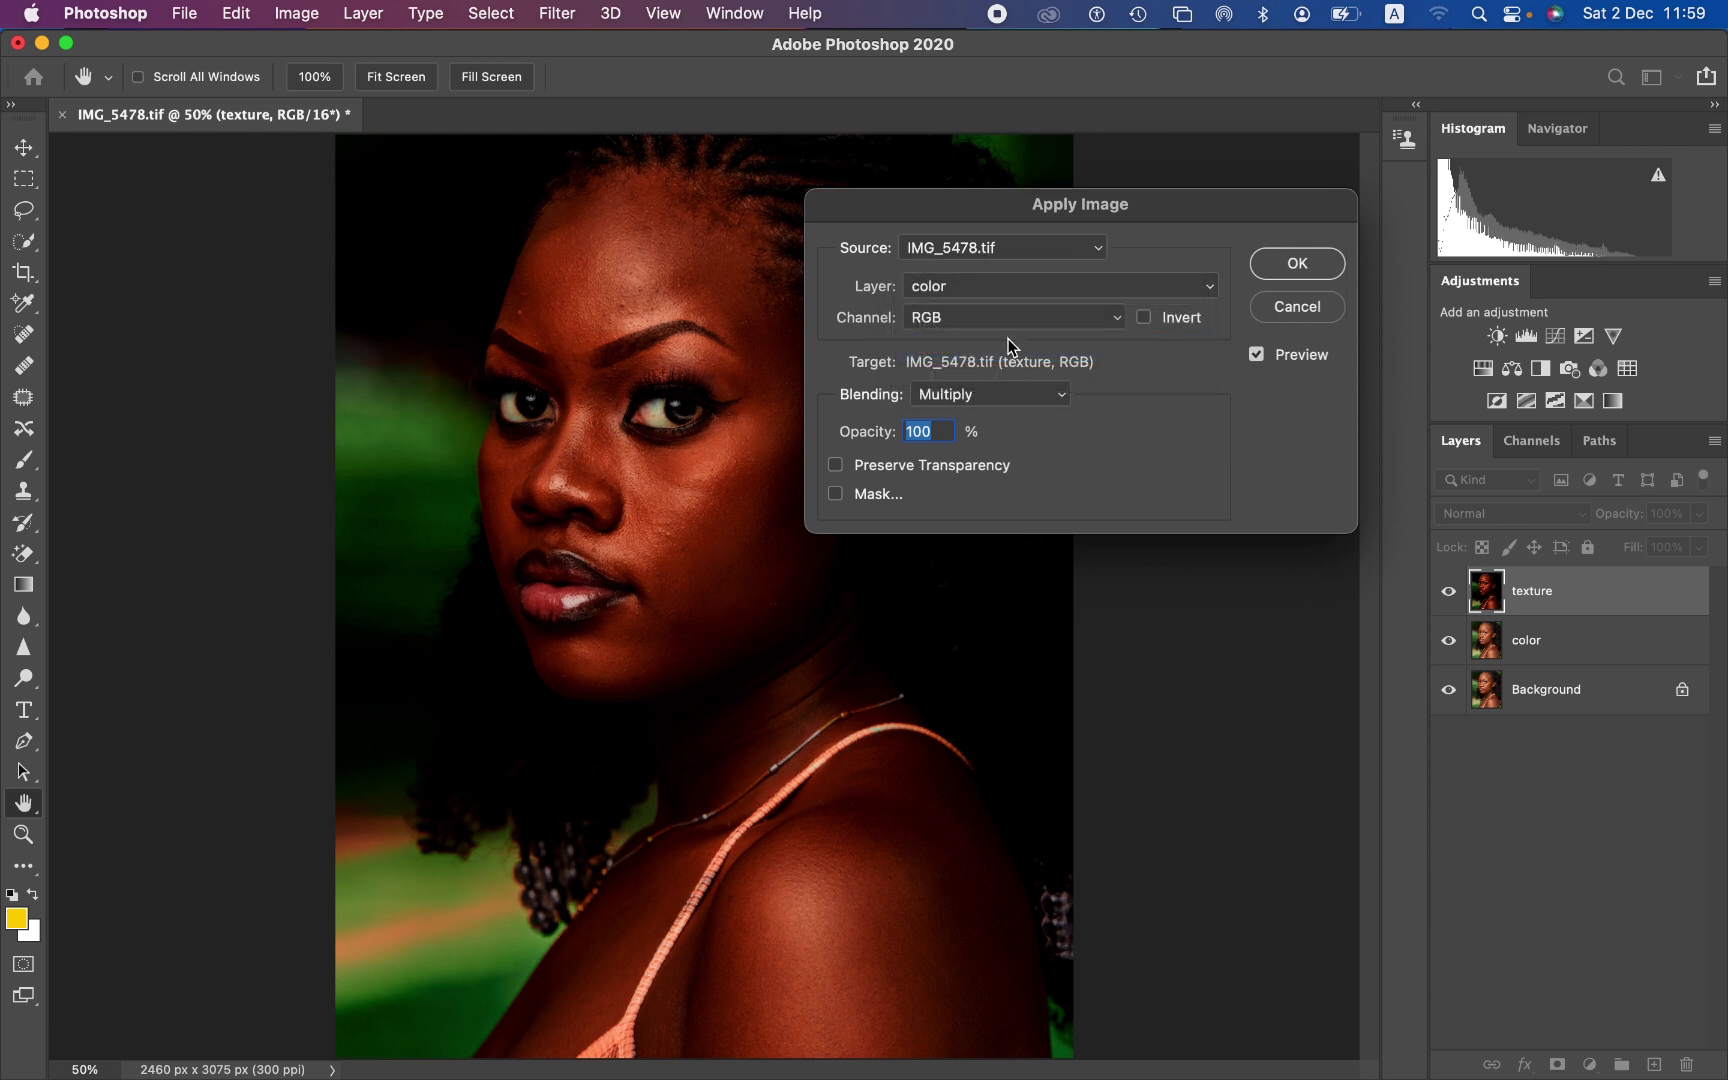
{"action": "left_click", "coordinate": [986, 287]}
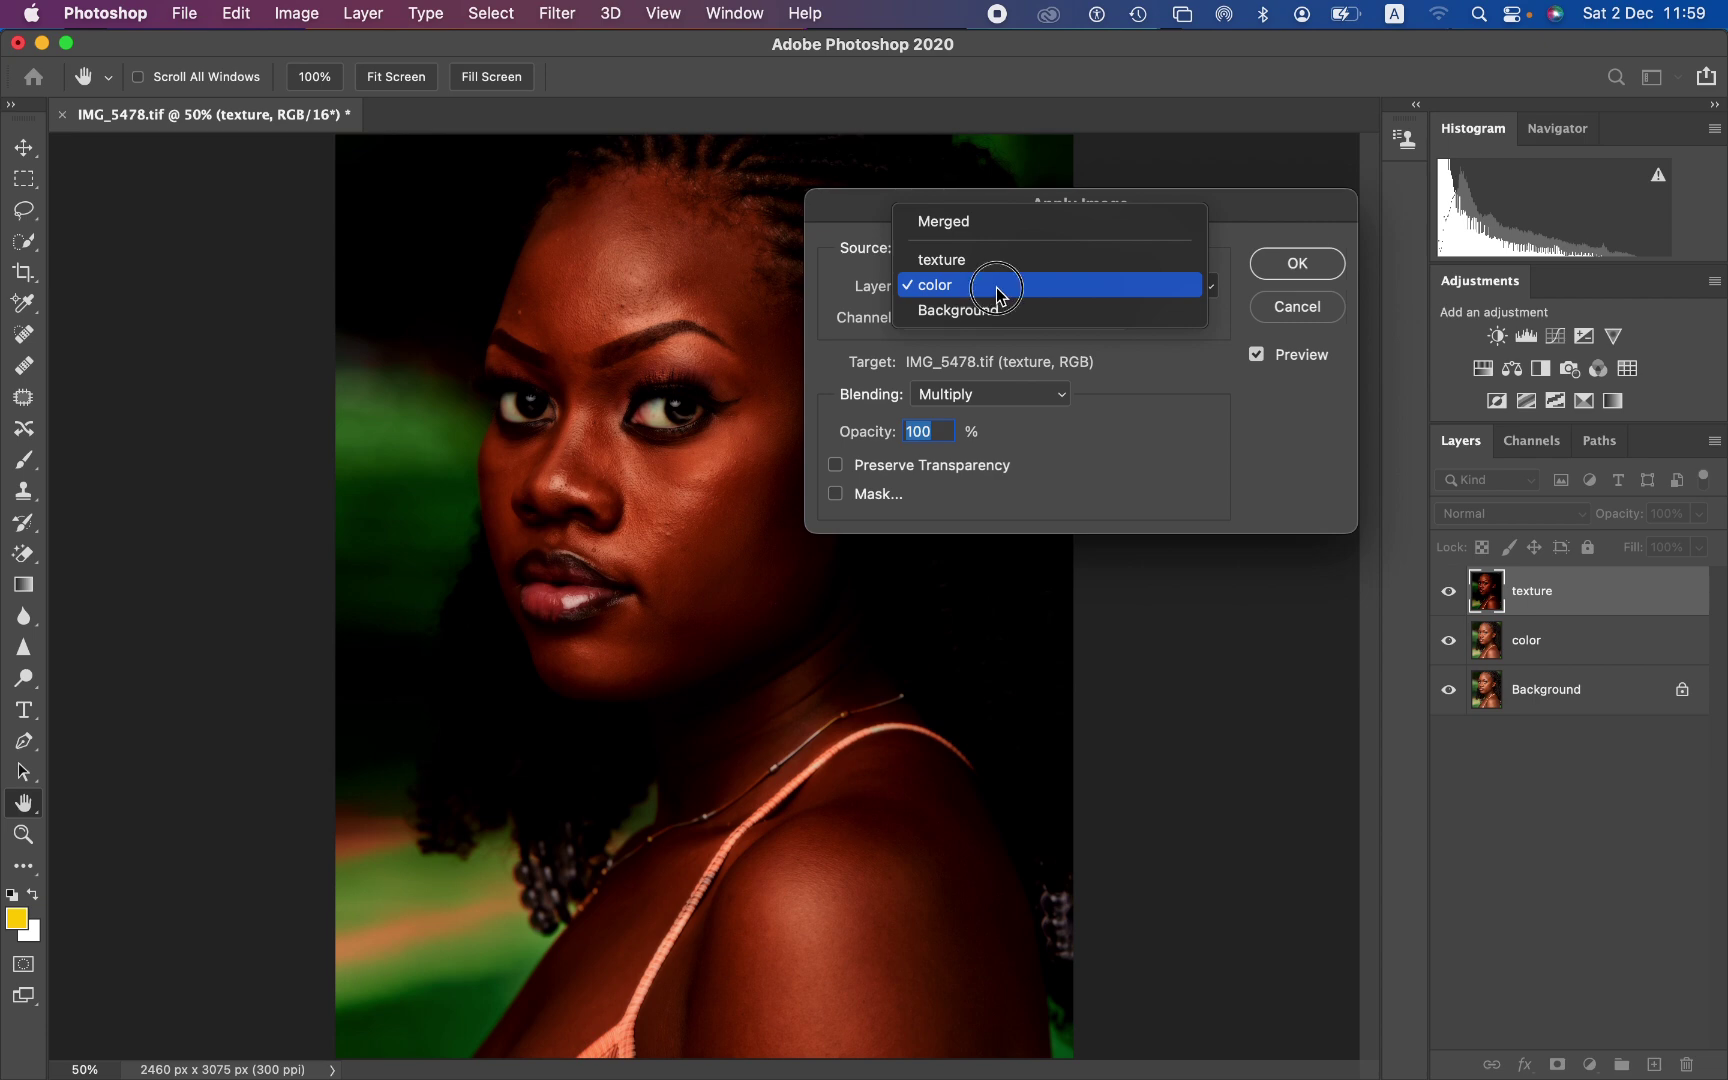
{"action": "left_click", "coordinate": [998, 289]}
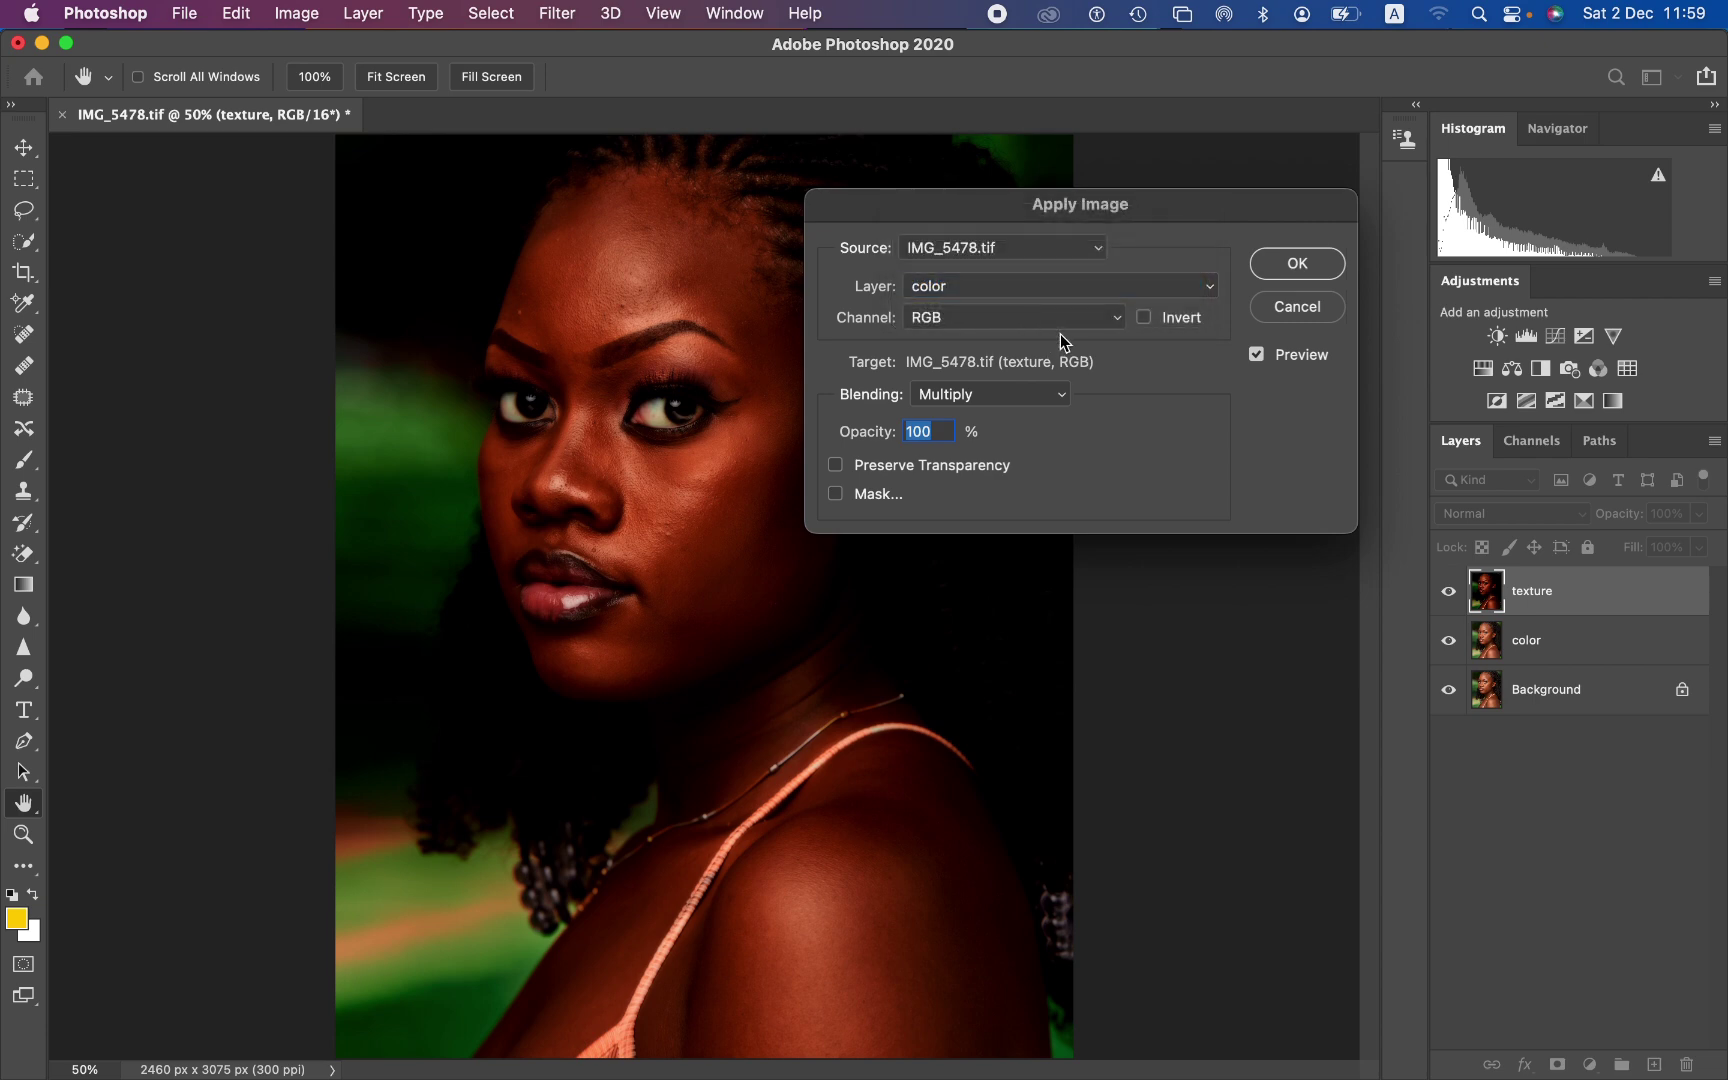
- Try Add blending with the source channel inverted in Apply Image, and turn the inversion back off
{"action": "left_click", "coordinate": [990, 396]}
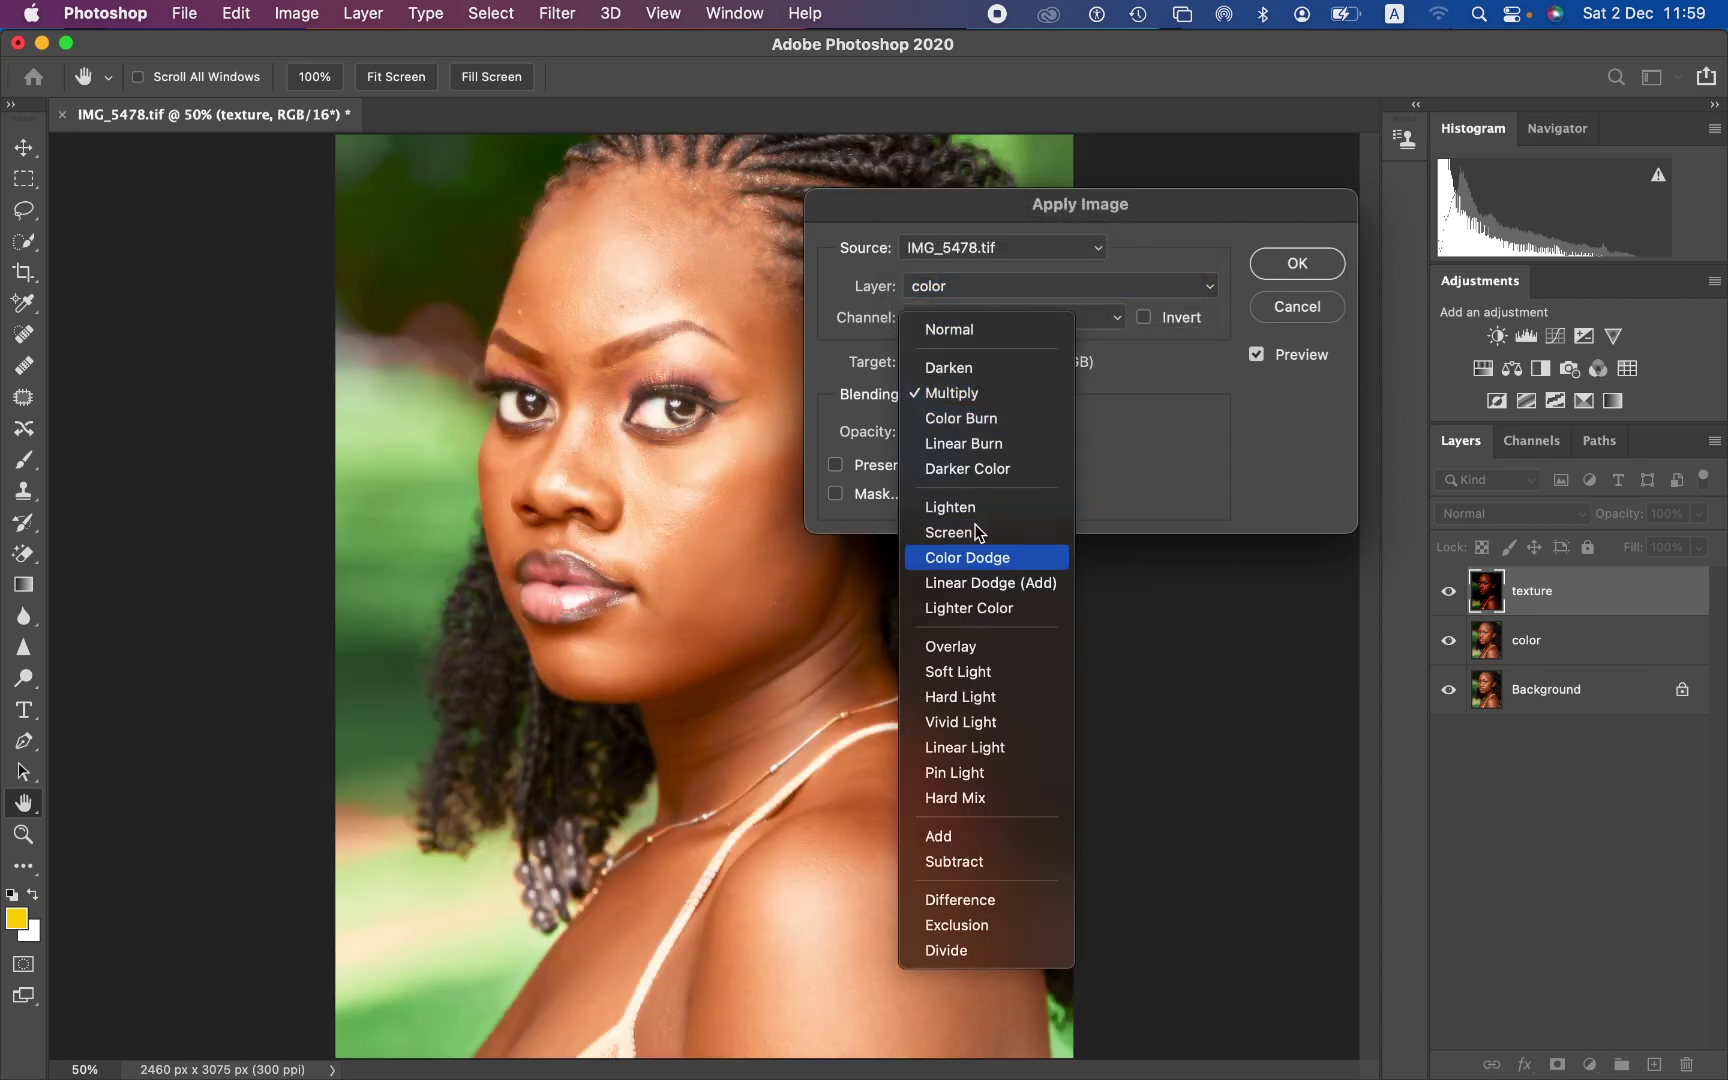
{"action": "left_click", "coordinate": [991, 836]}
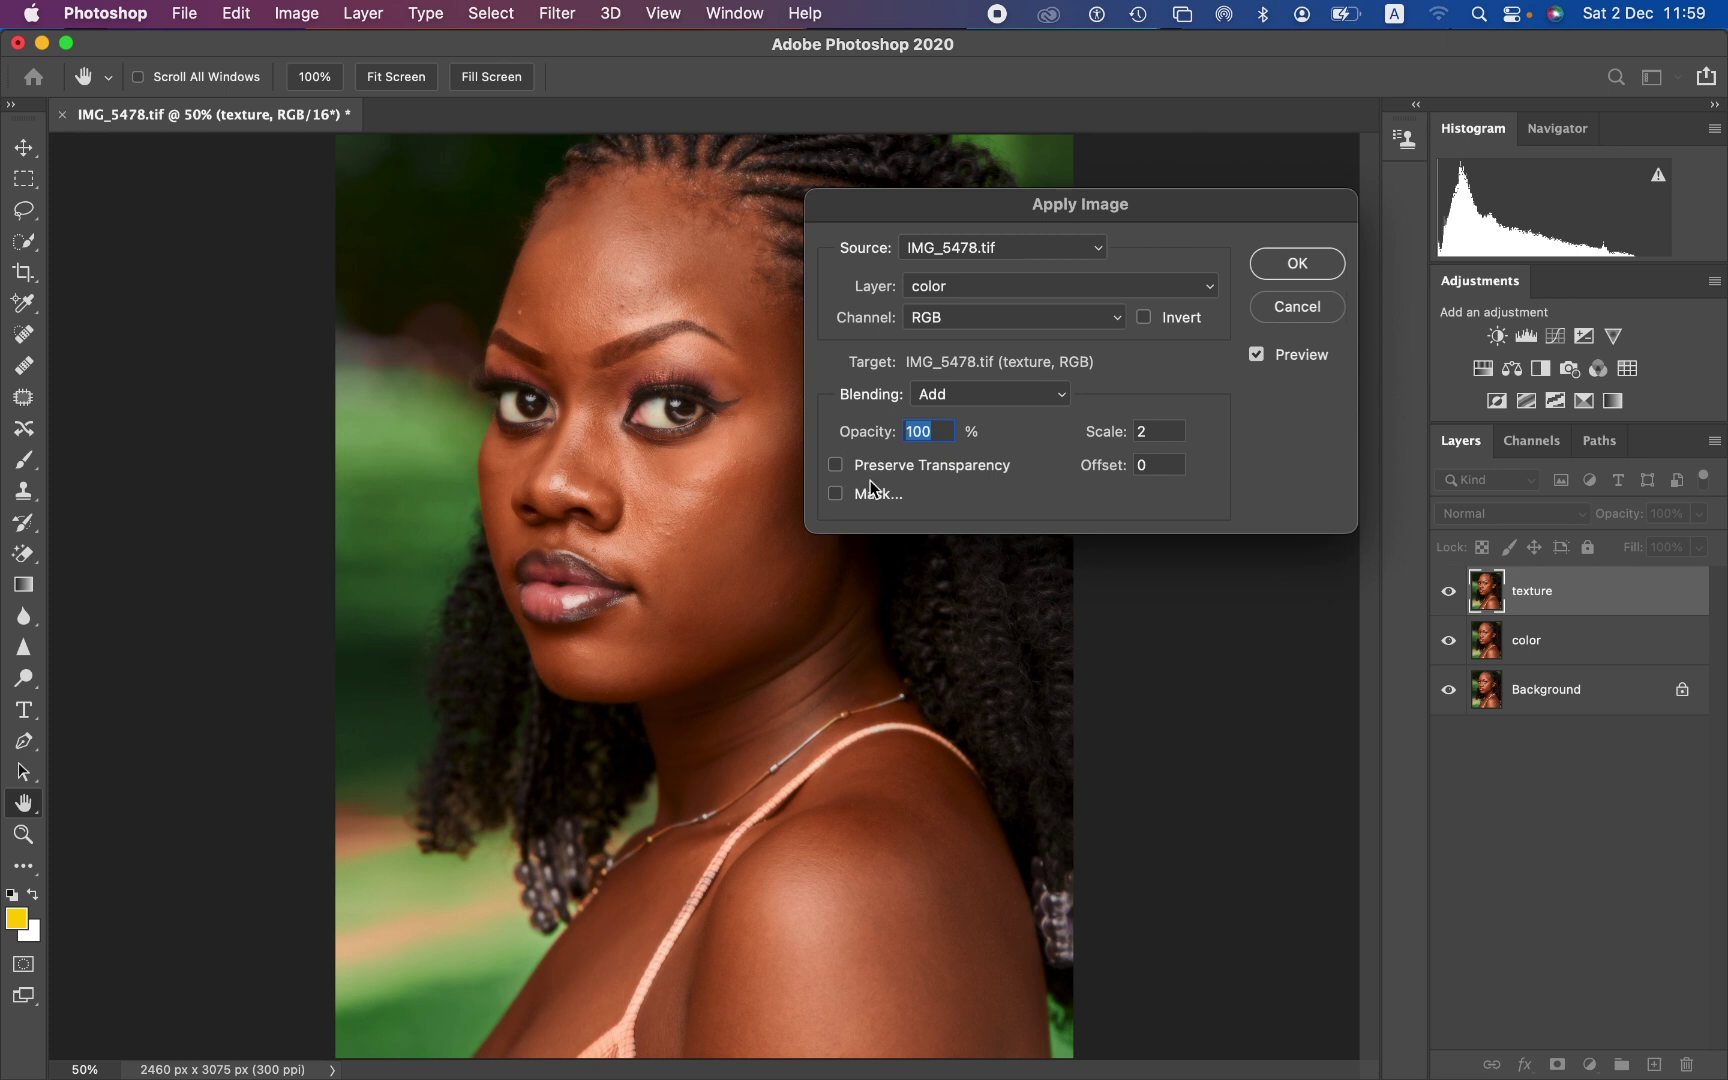
{"action": "left_click", "coordinate": [1143, 317]}
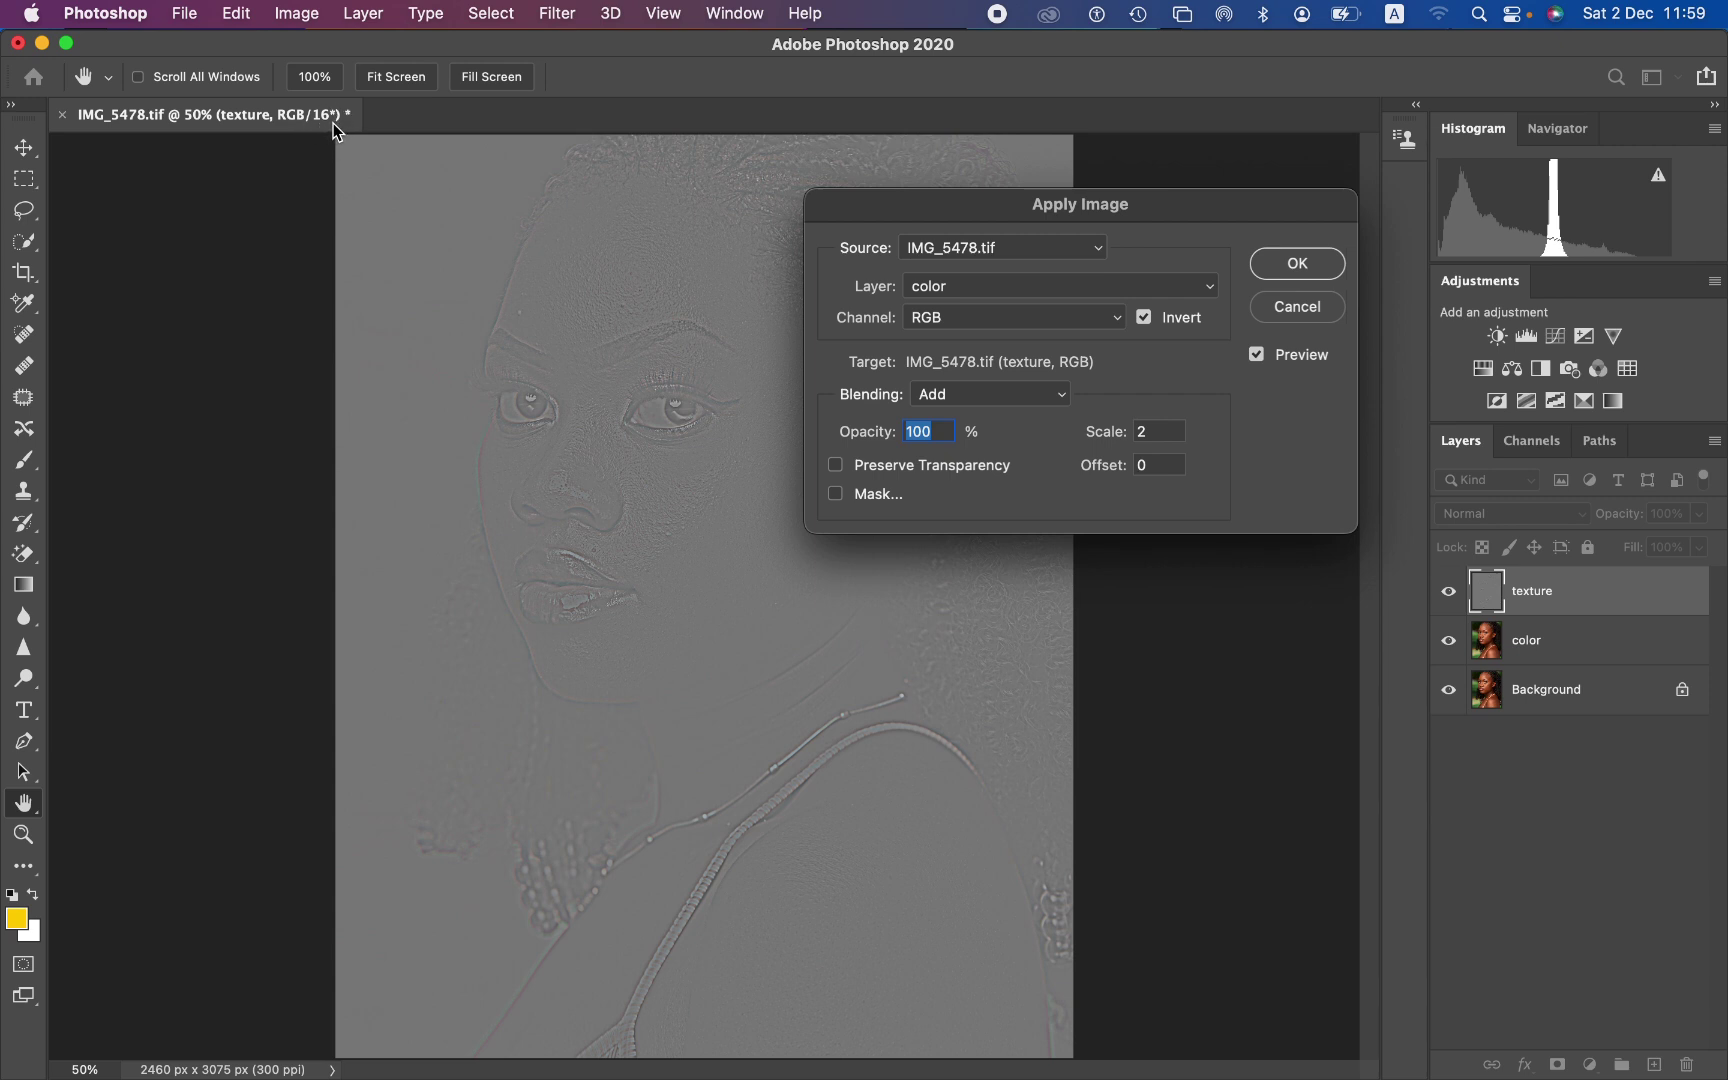
{"action": "left_click", "coordinate": [1143, 318]}
- Try Subtract blending with the color layer in Apply Image, using a scale of 2 and an offset of 128
{"action": "left_click", "coordinate": [1072, 287]}
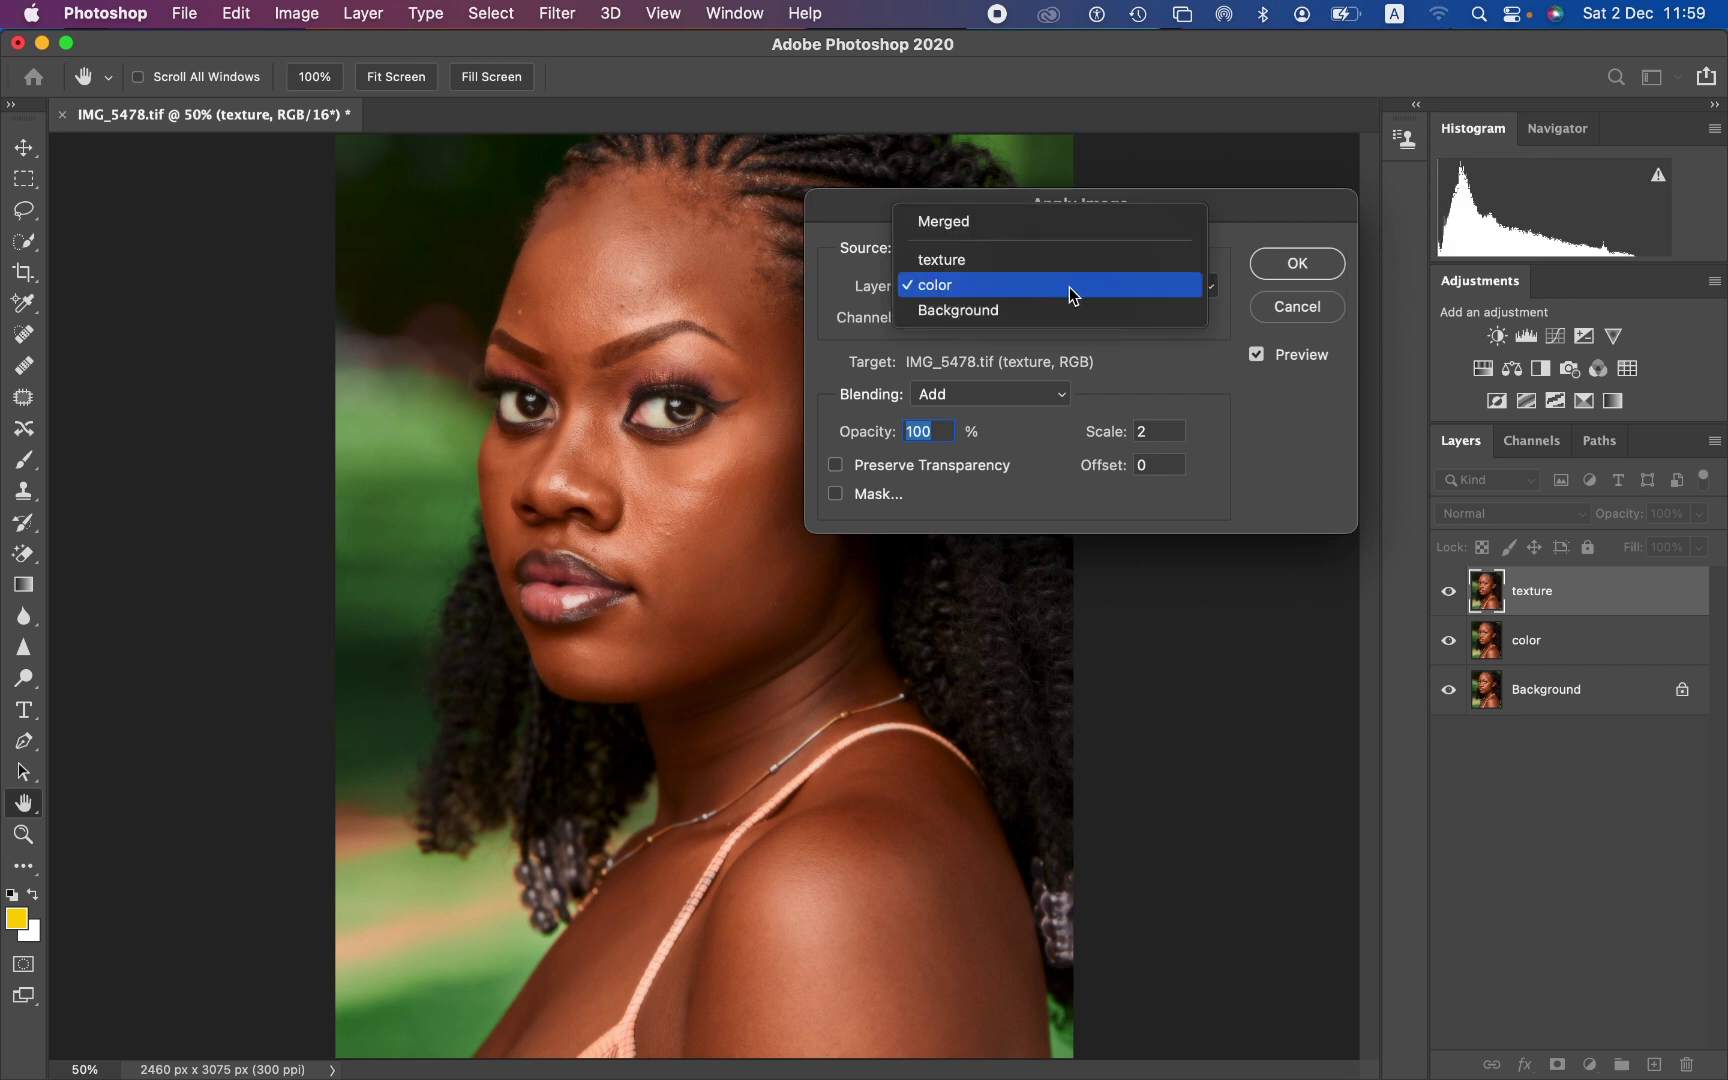
{"action": "left_click", "coordinate": [1072, 287]}
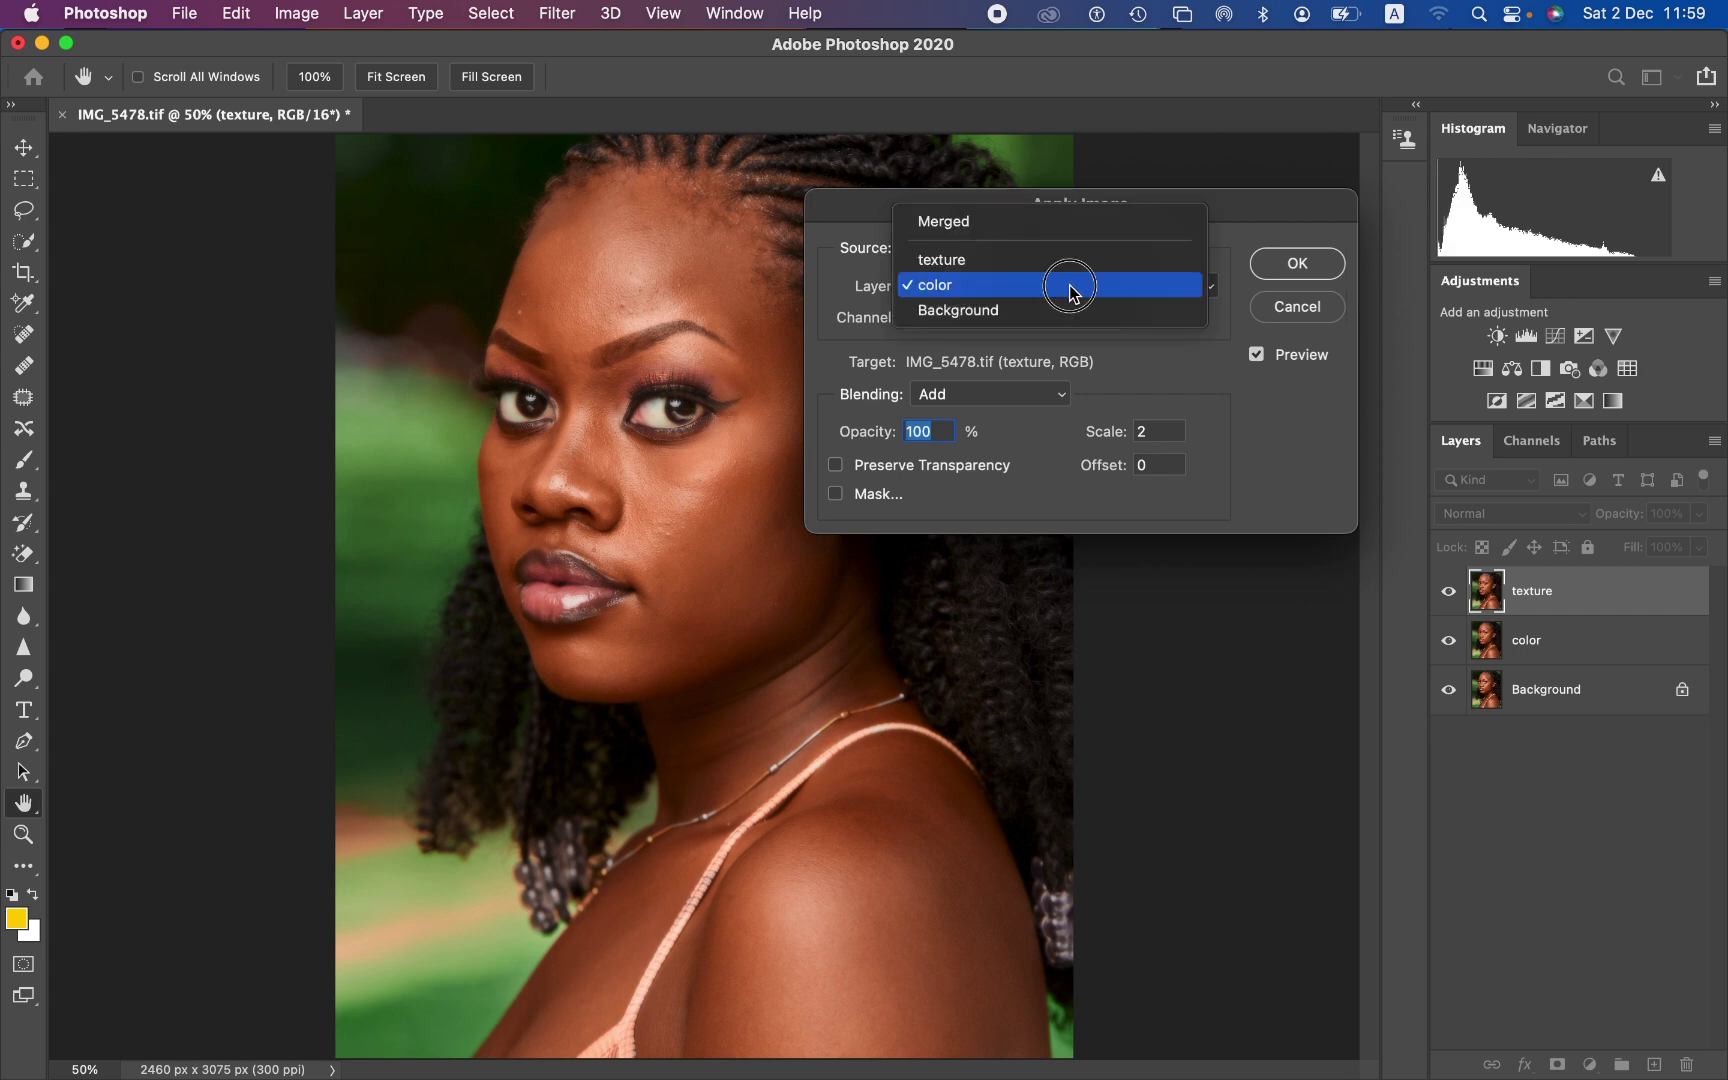
{"action": "left_click", "coordinate": [1020, 394]}
{"action": "left_click", "coordinate": [1015, 413]}
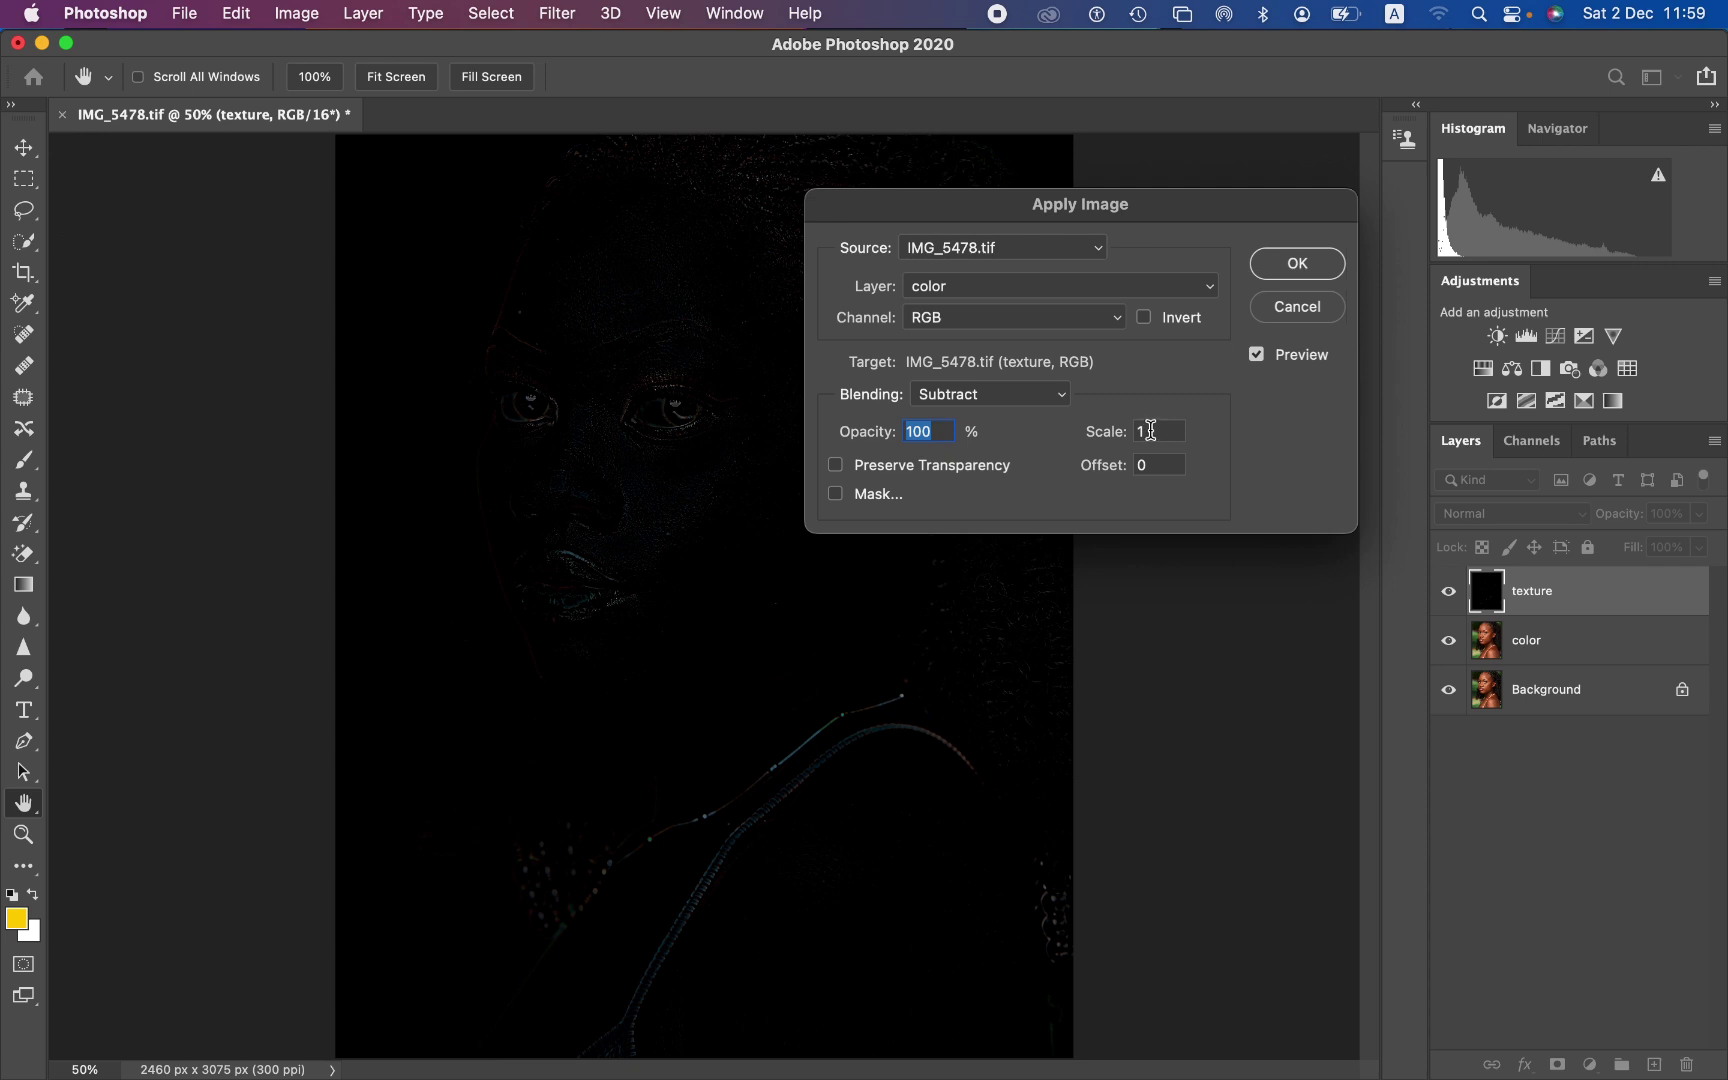
{"action": "double_click", "coordinate": [1151, 431]}
{"action": "type", "text": "2"}
{"action": "left_click", "coordinate": [1151, 465]}
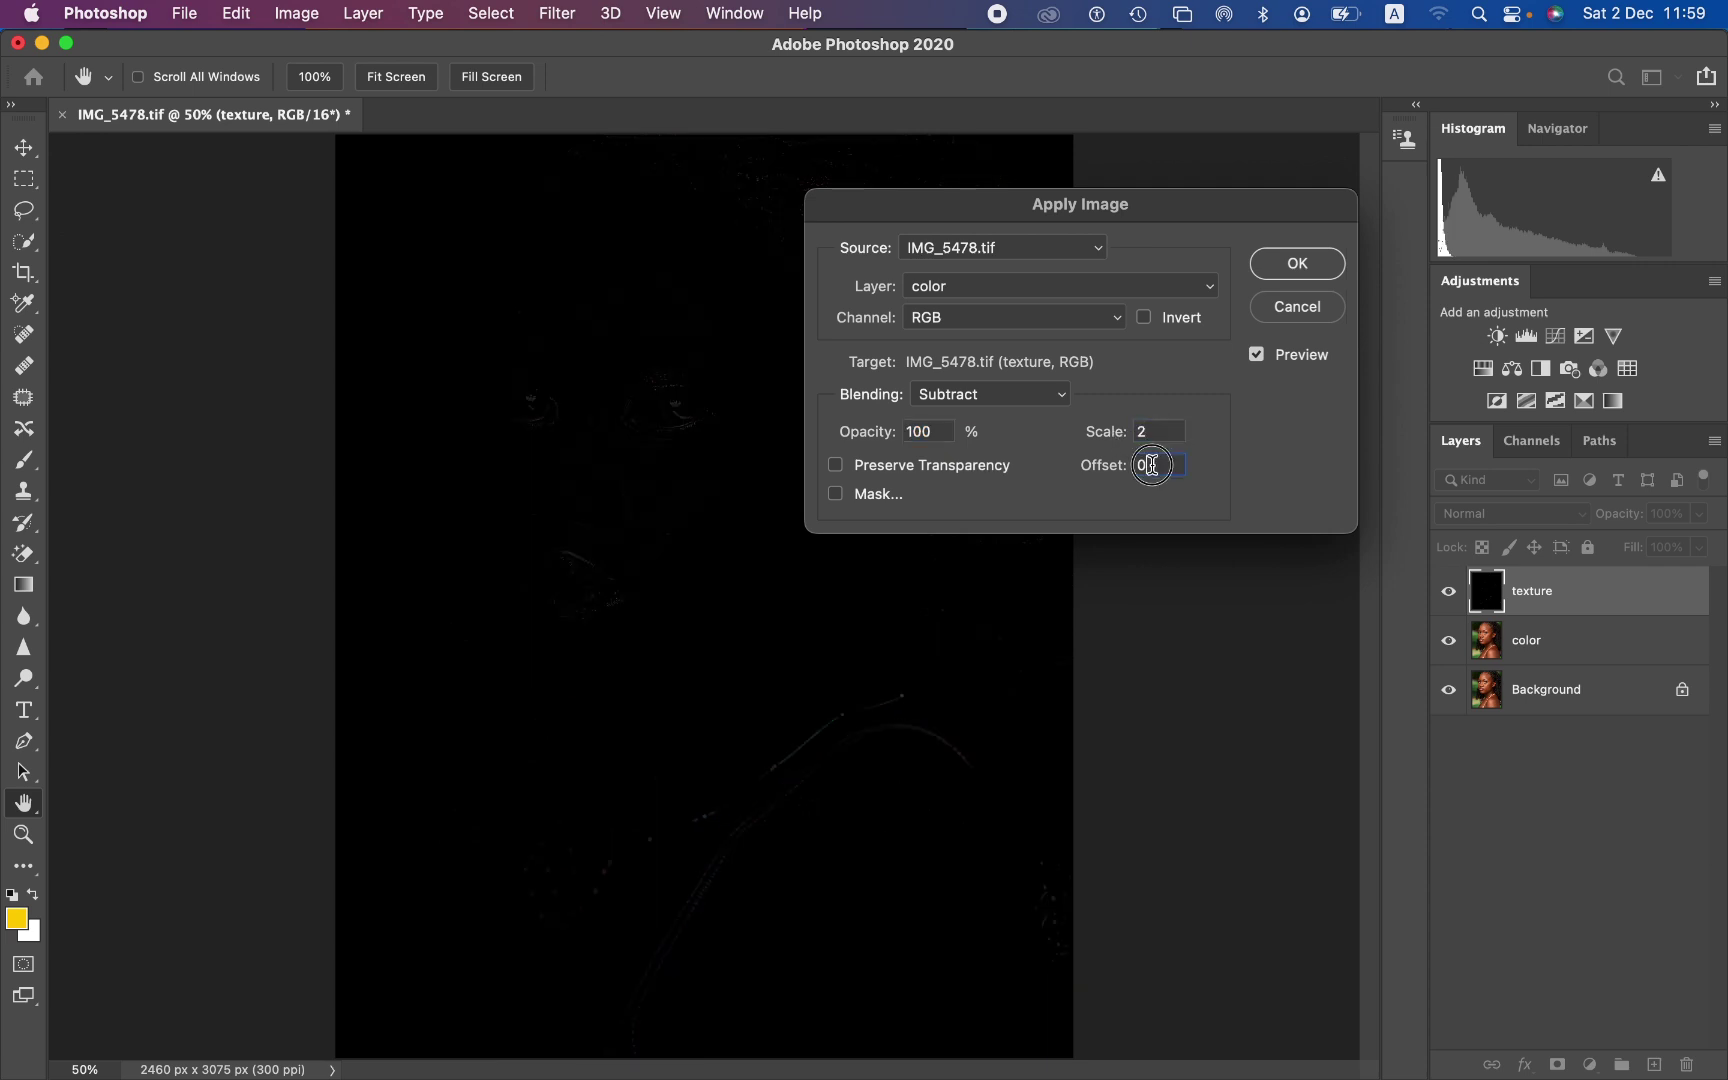
{"action": "type", "text": "12"}
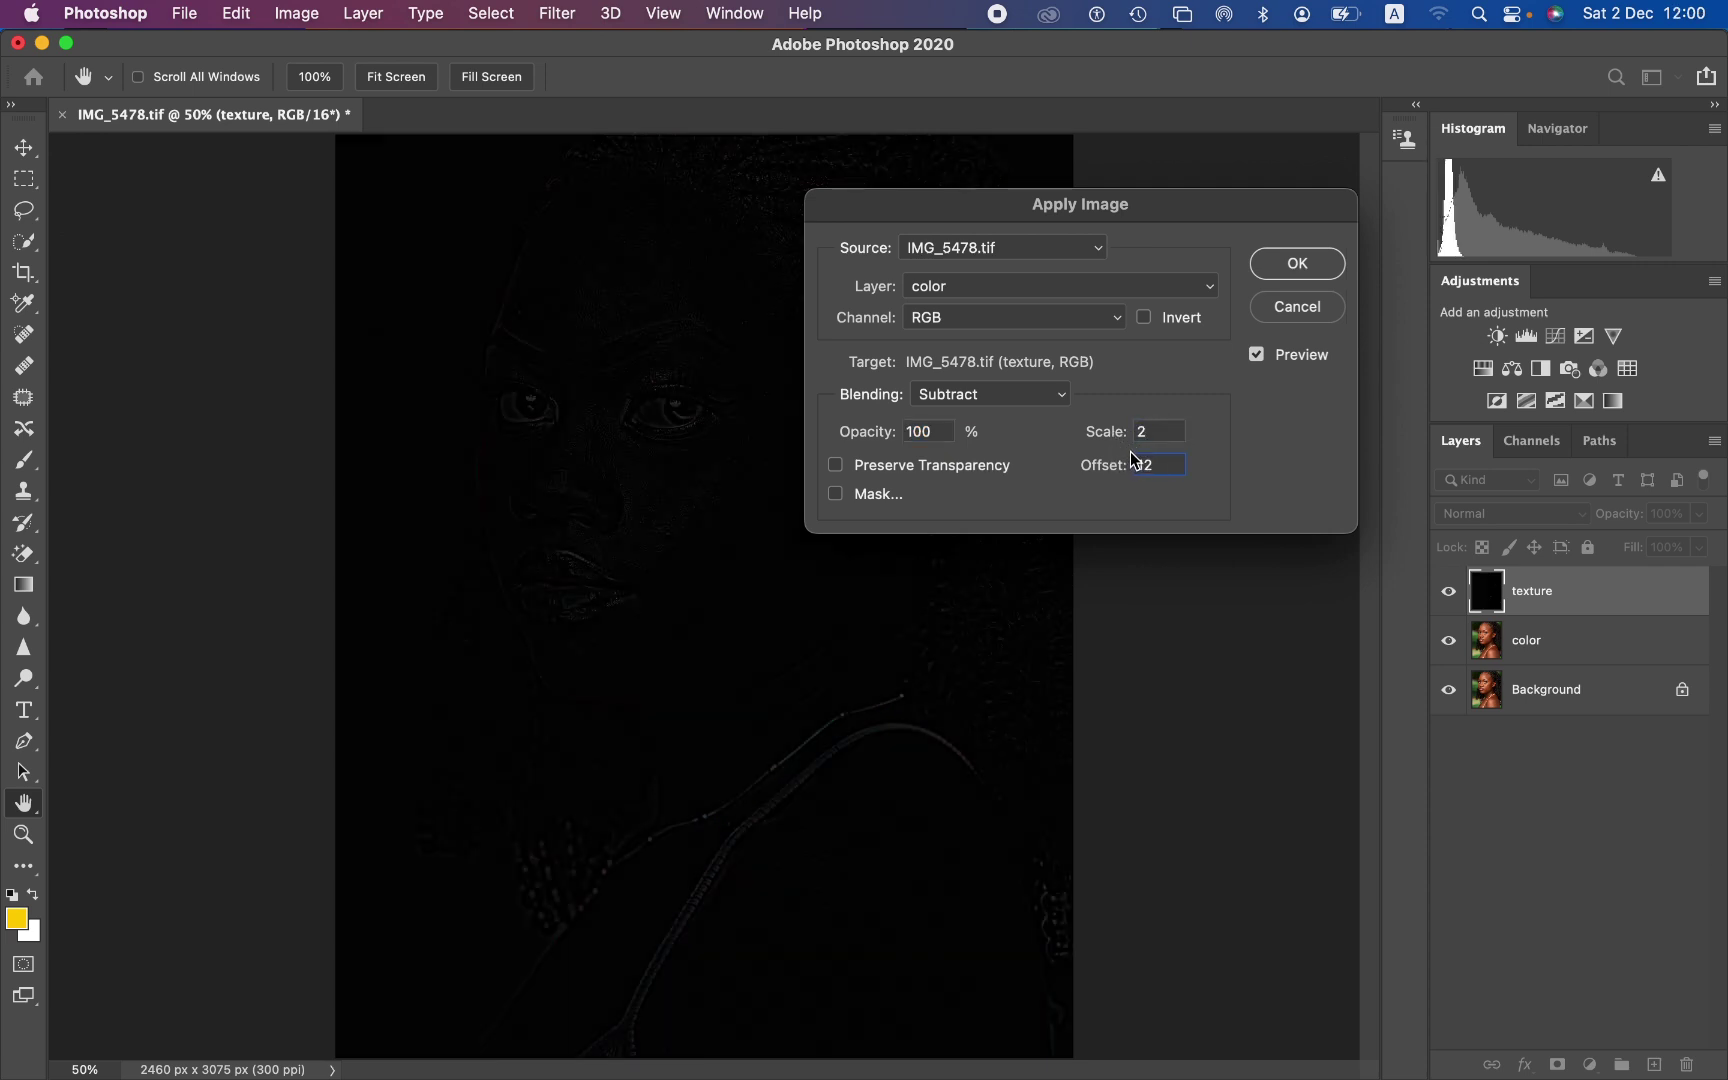
{"action": "type", "text": "8"}
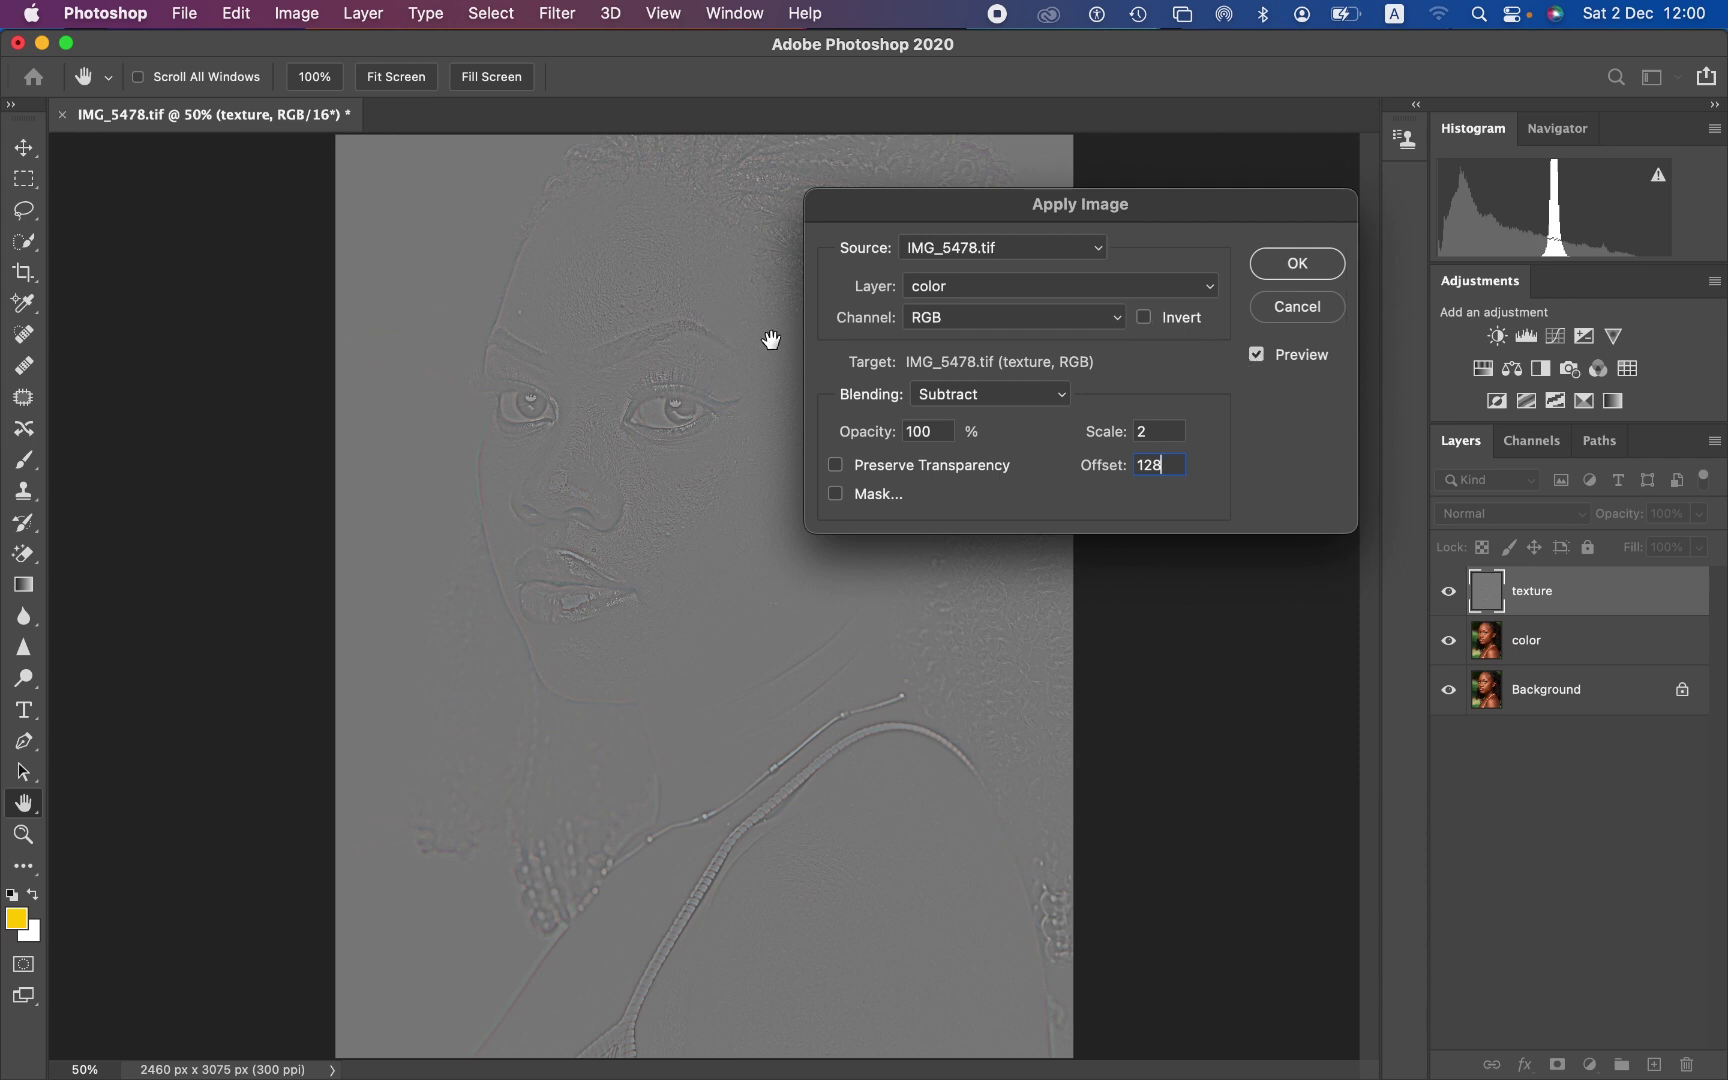
- Apply the inverted color layer to the texture layer with Add blending, scale 2 and offset 0
{"action": "left_click", "coordinate": [986, 287]}
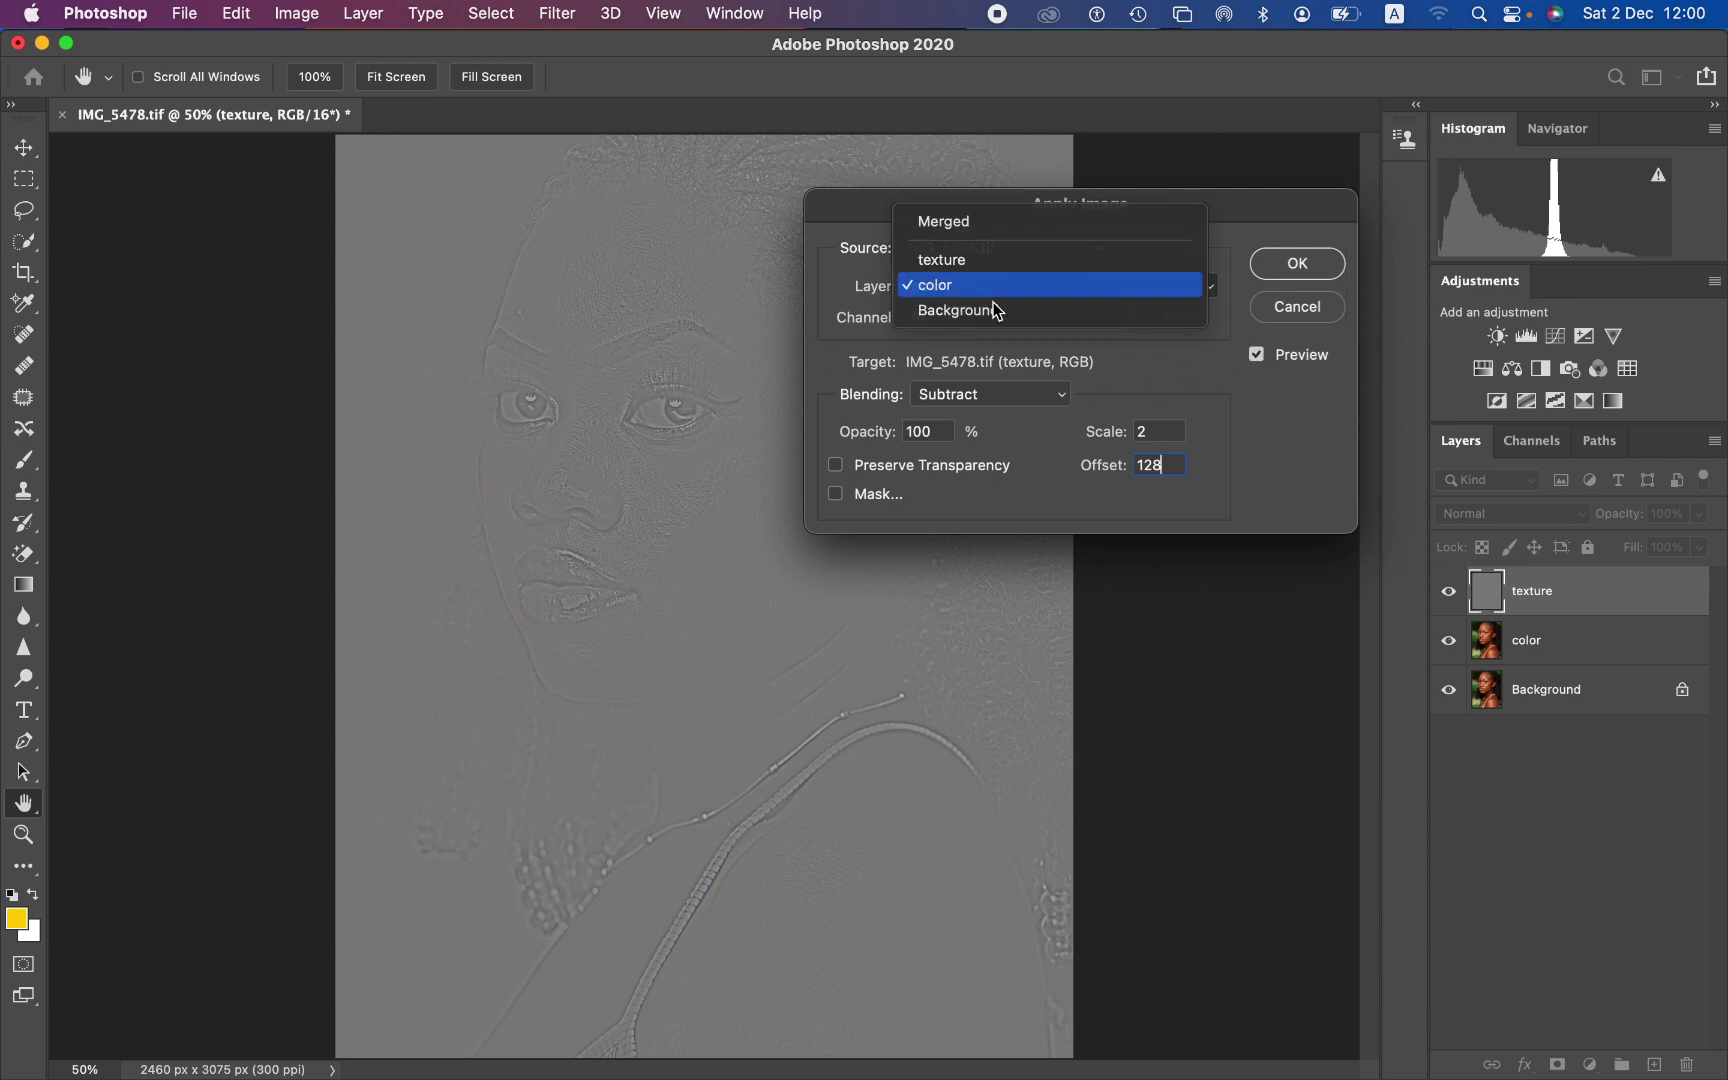
{"action": "left_click", "coordinate": [992, 330]}
{"action": "left_click", "coordinate": [997, 392]}
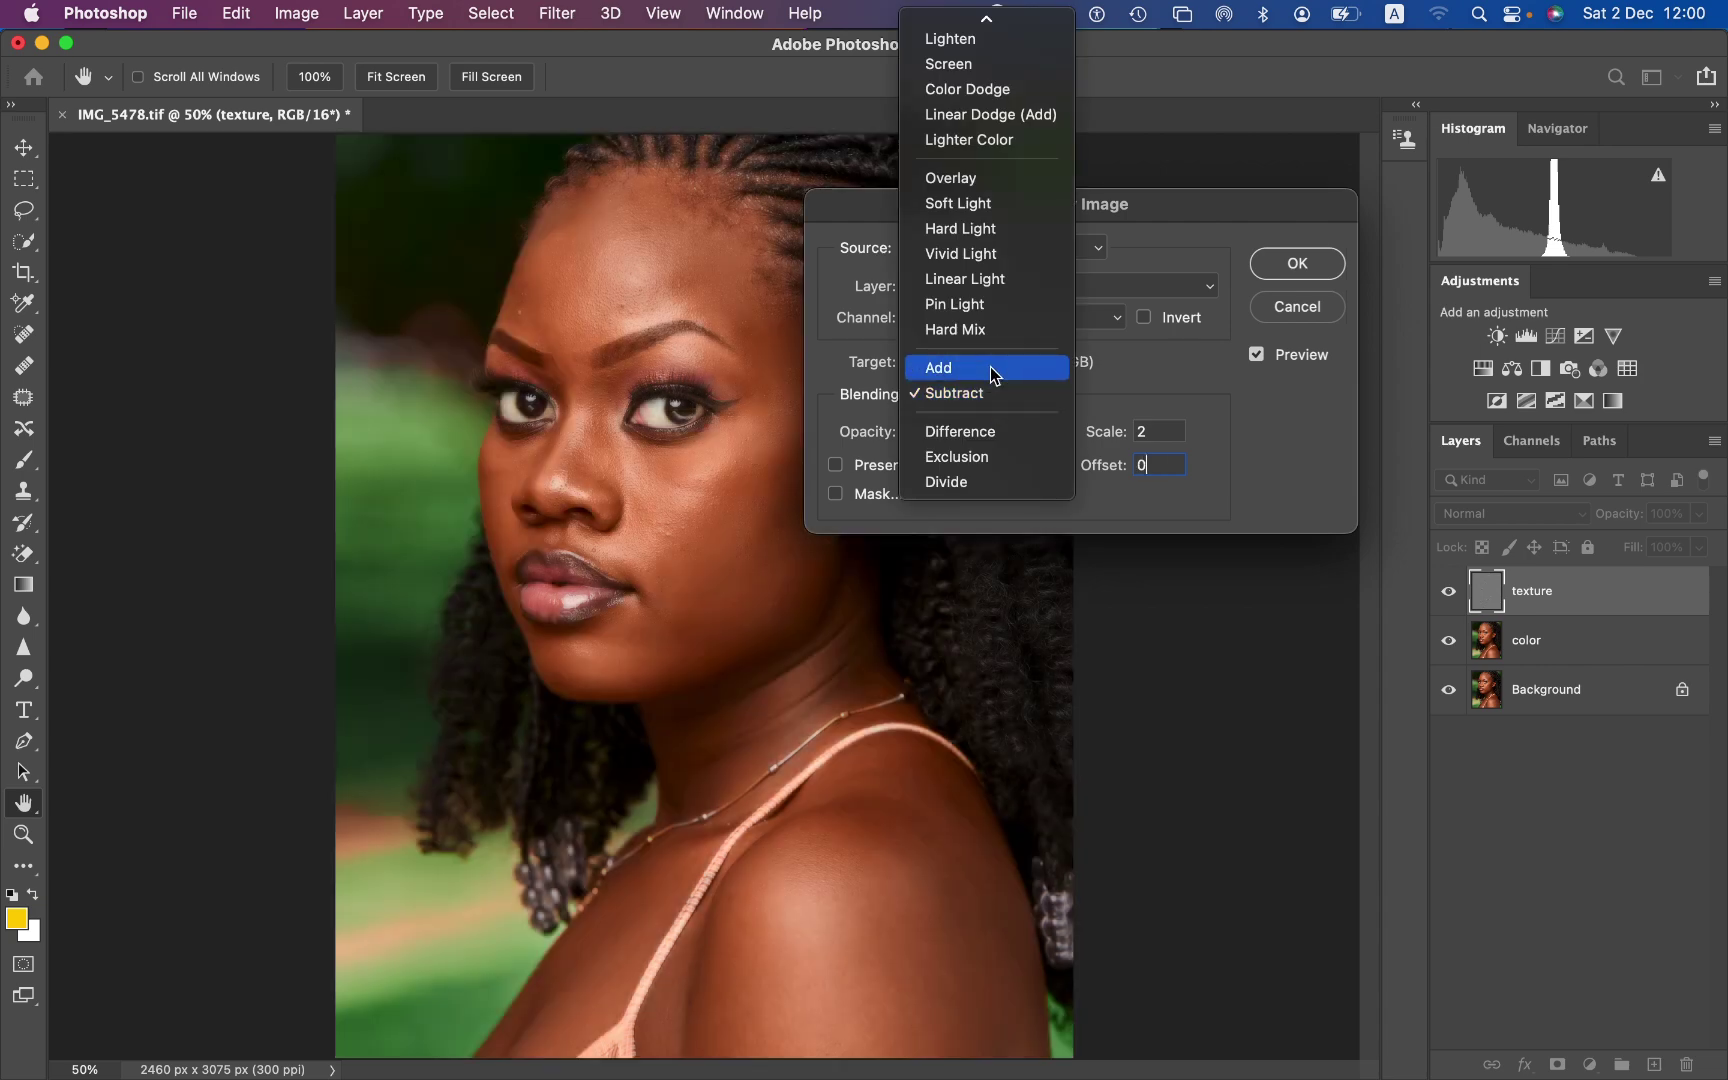
{"action": "left_click", "coordinate": [995, 370]}
{"action": "left_click", "coordinate": [1143, 317]}
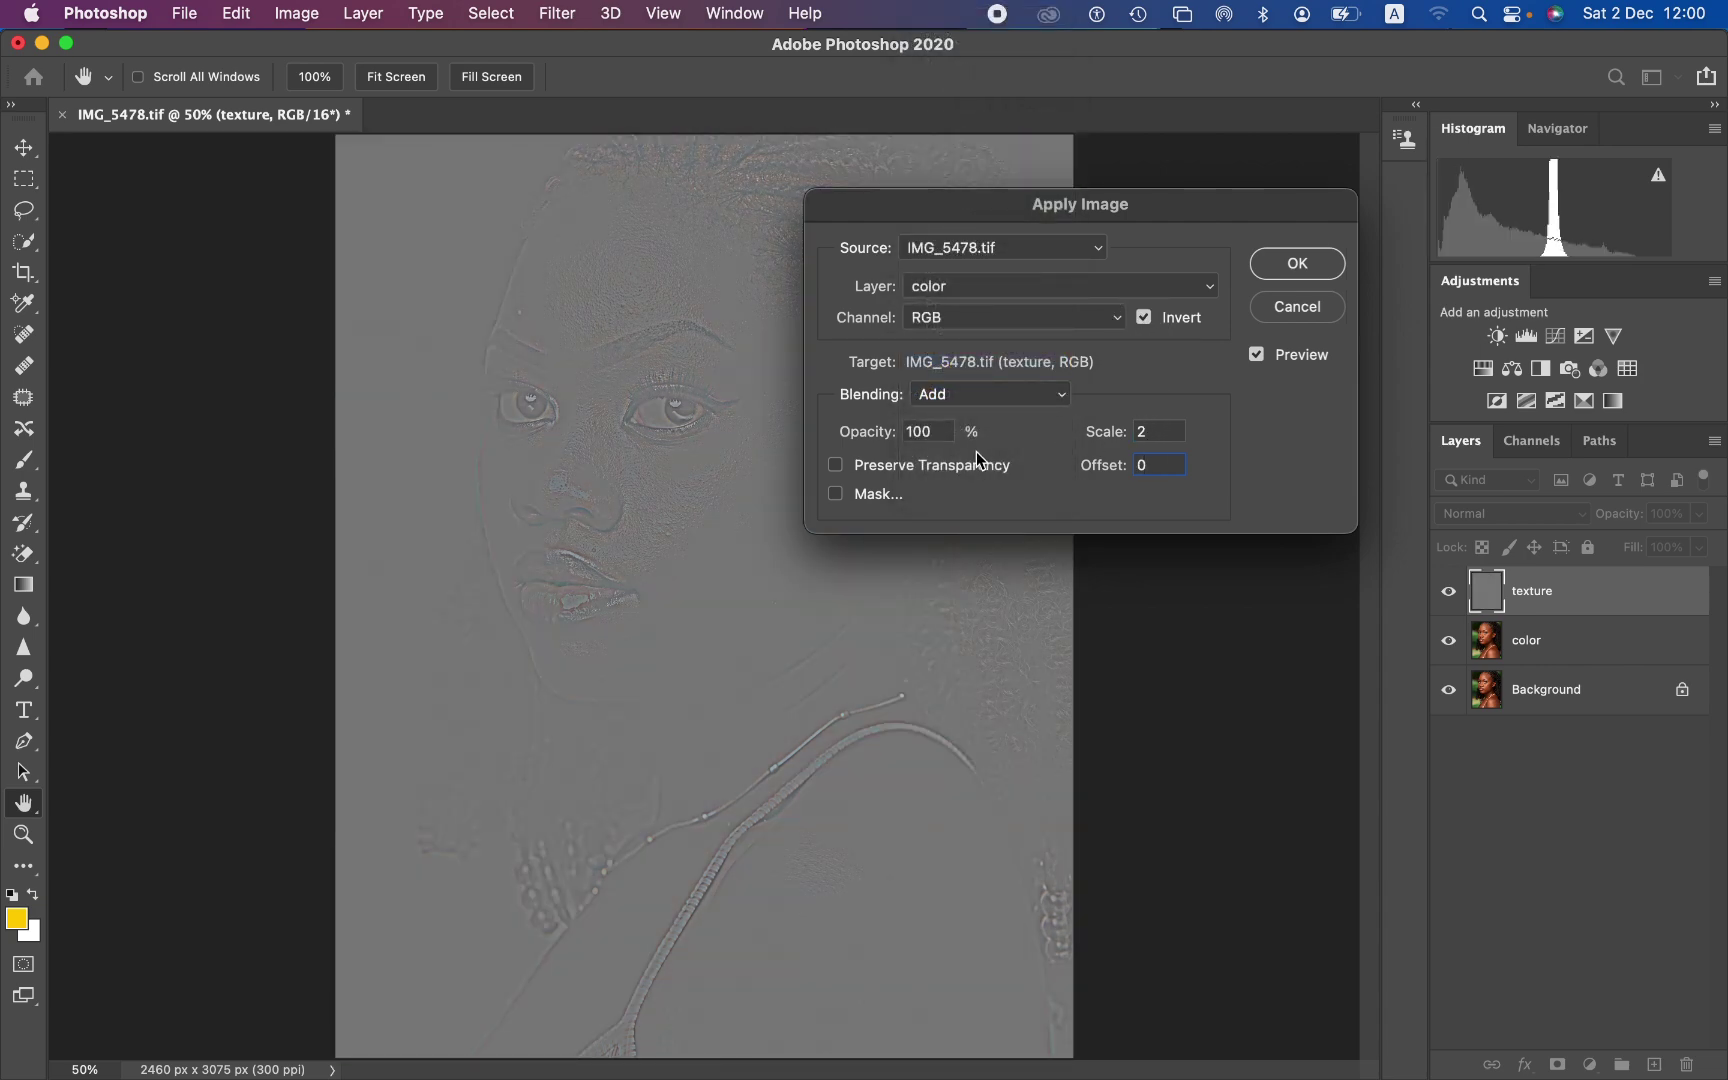
{"action": "left_click", "coordinate": [1293, 265]}
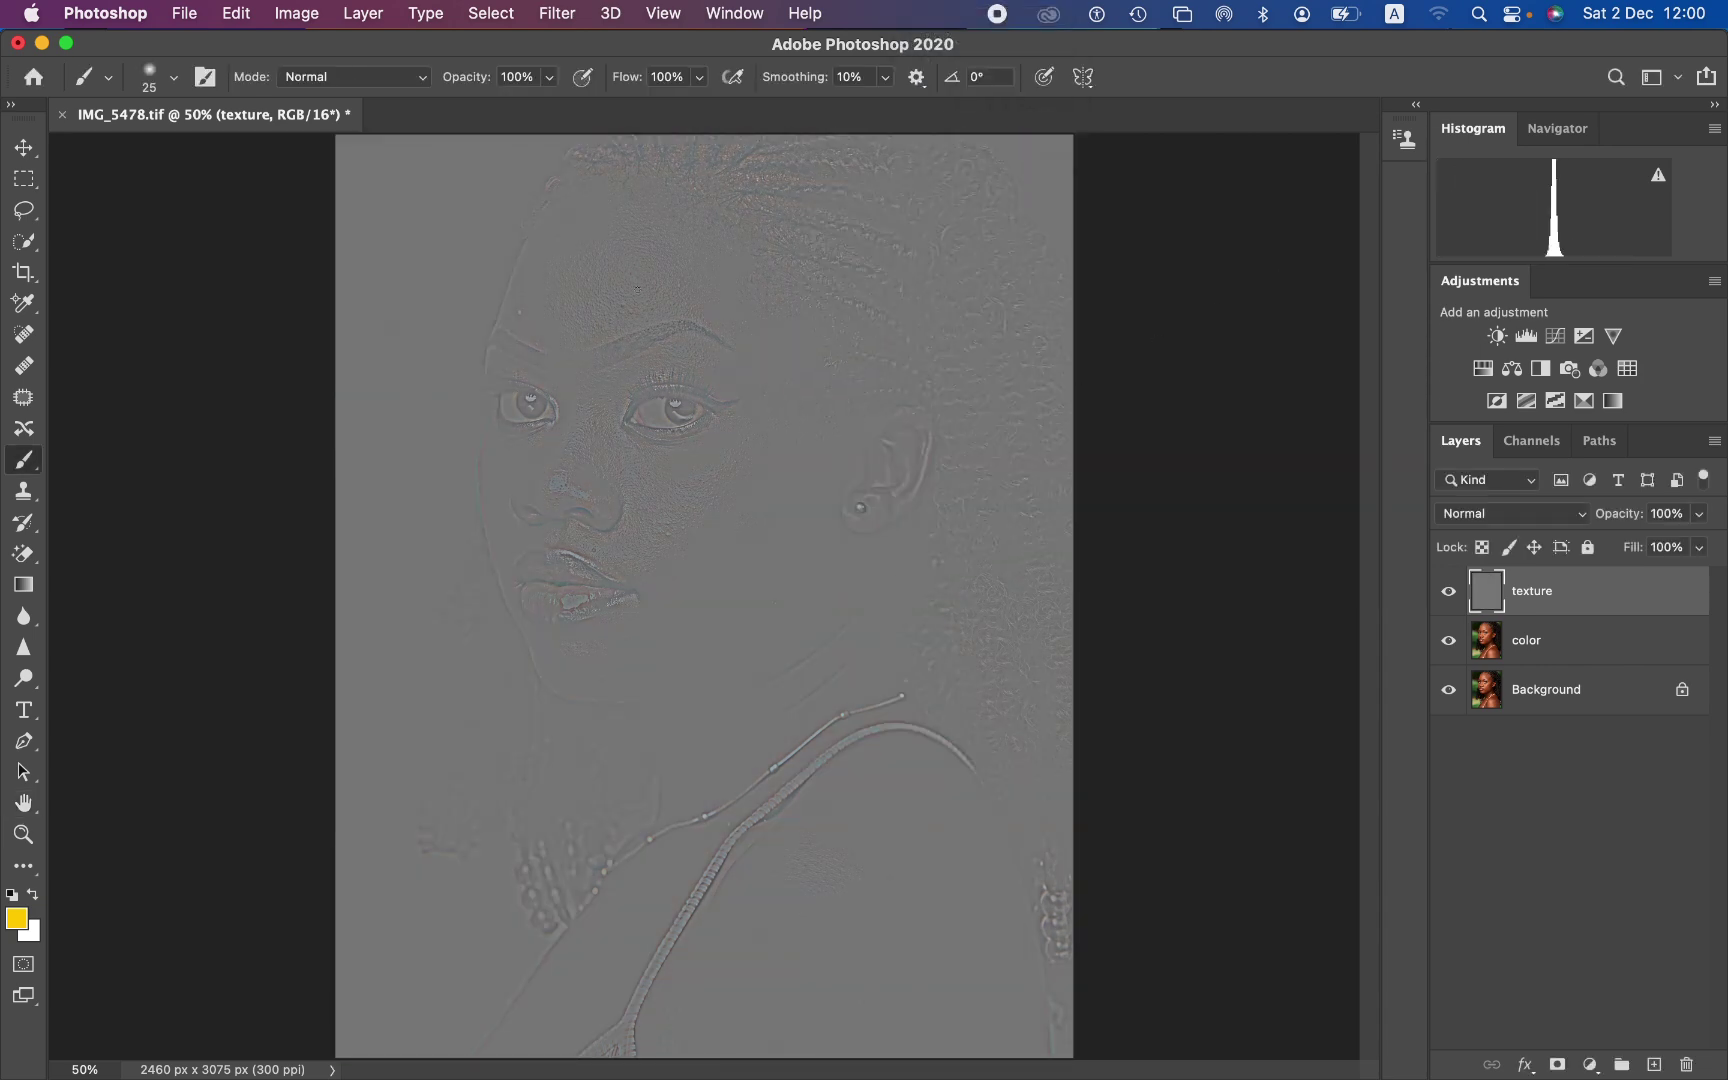
- Set the texture layer's blend mode to Linear Light and choose the Lasso tool
{"action": "left_click", "coordinate": [1517, 514]}
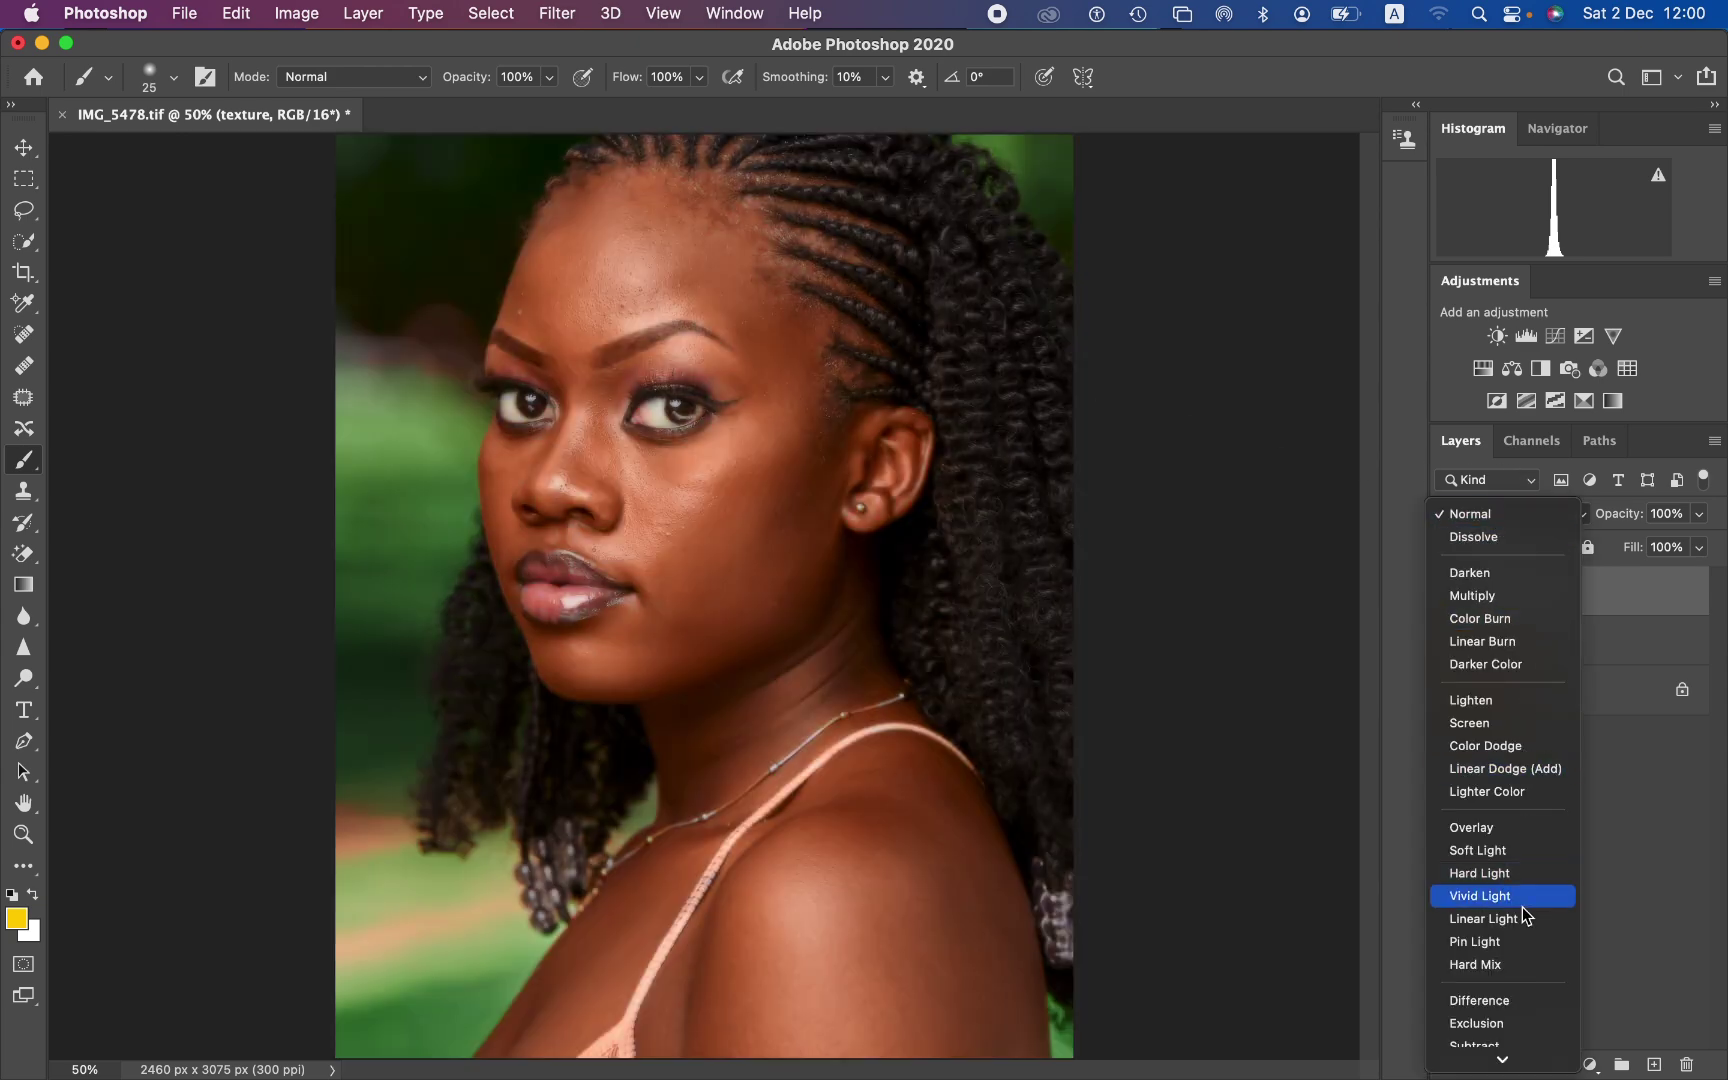
{"action": "left_click", "coordinate": [1520, 925]}
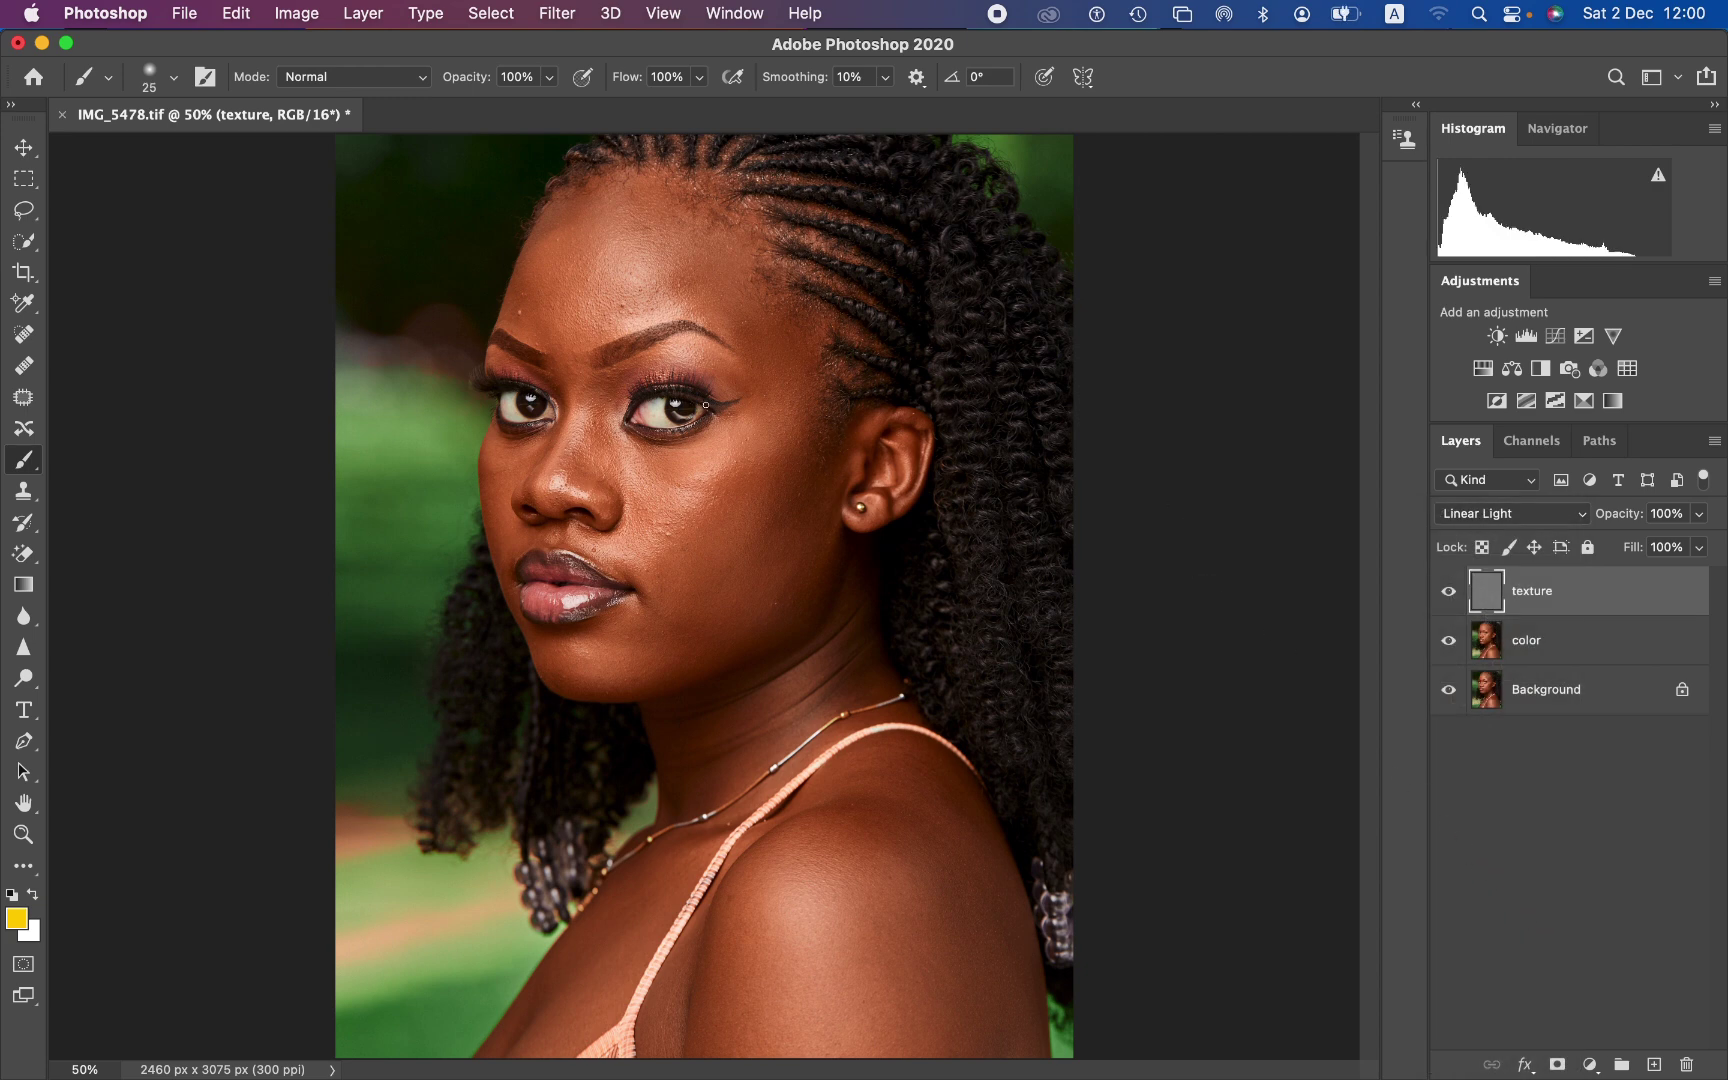
{"action": "left_click", "coordinate": [24, 212]}
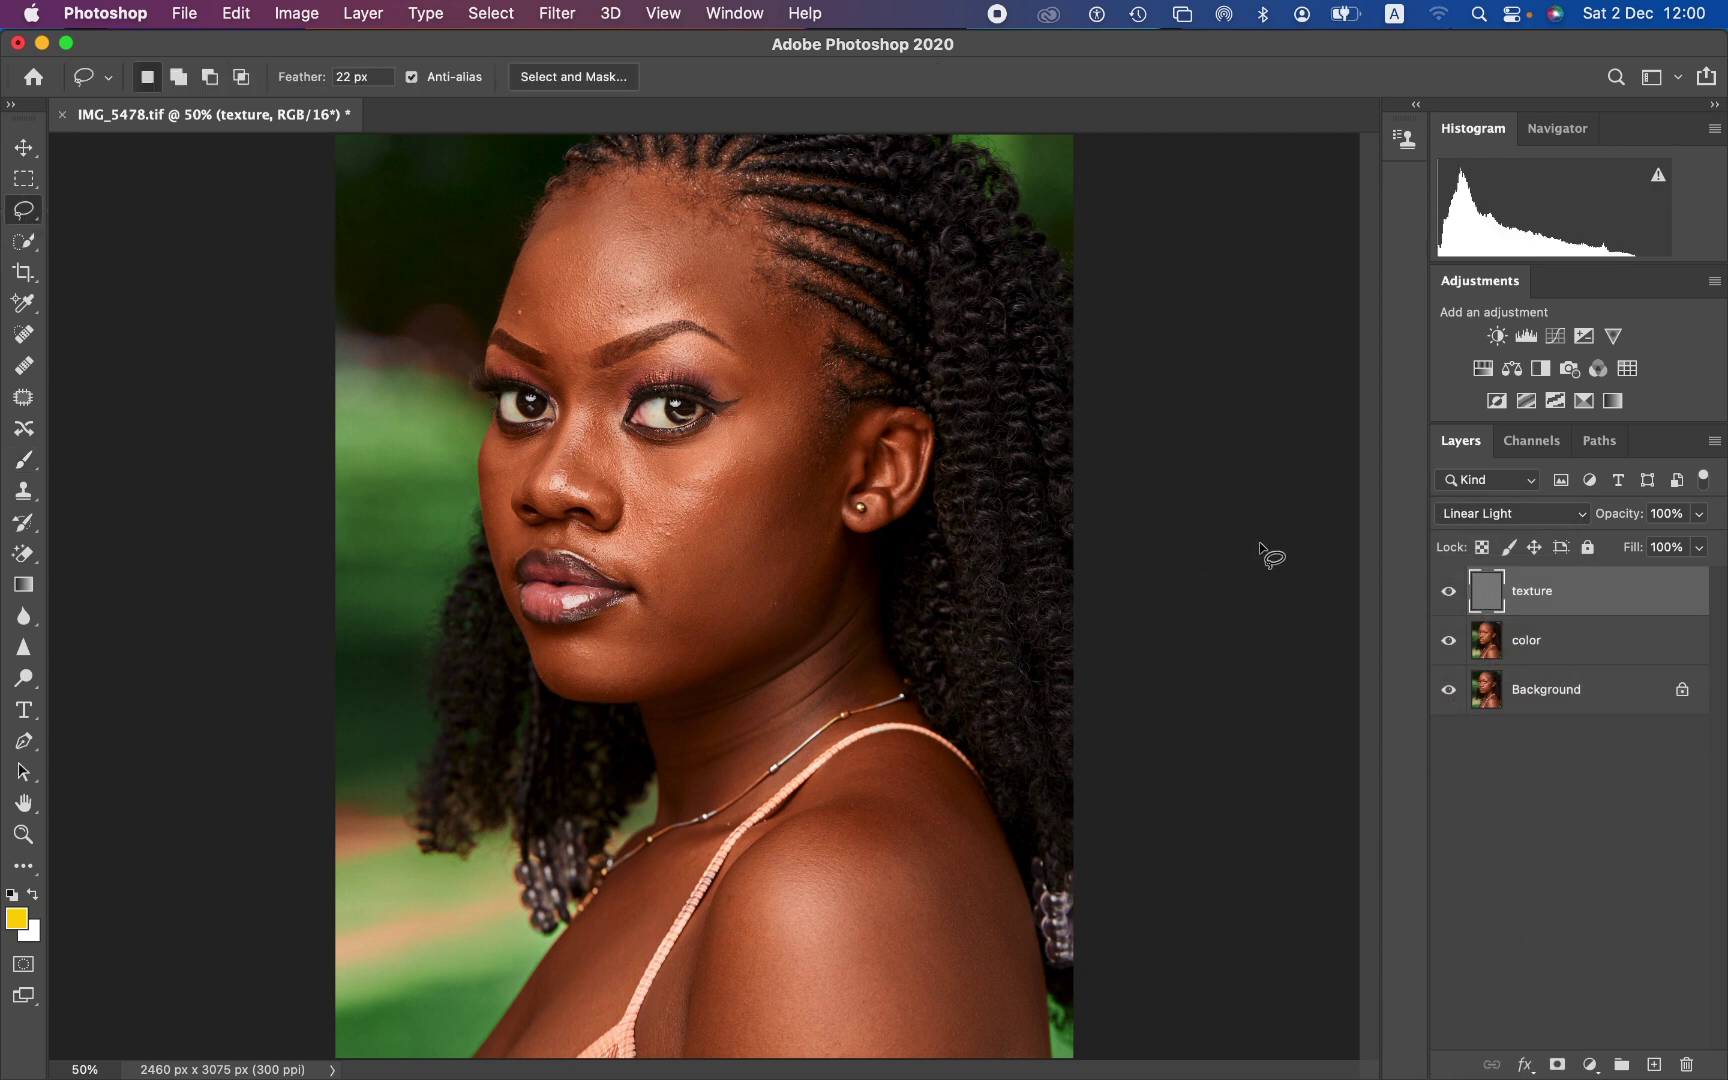
- Group the texture and color layers together and name the group fs
{"action": "left_click", "coordinate": [1604, 650], "text": "shift"}
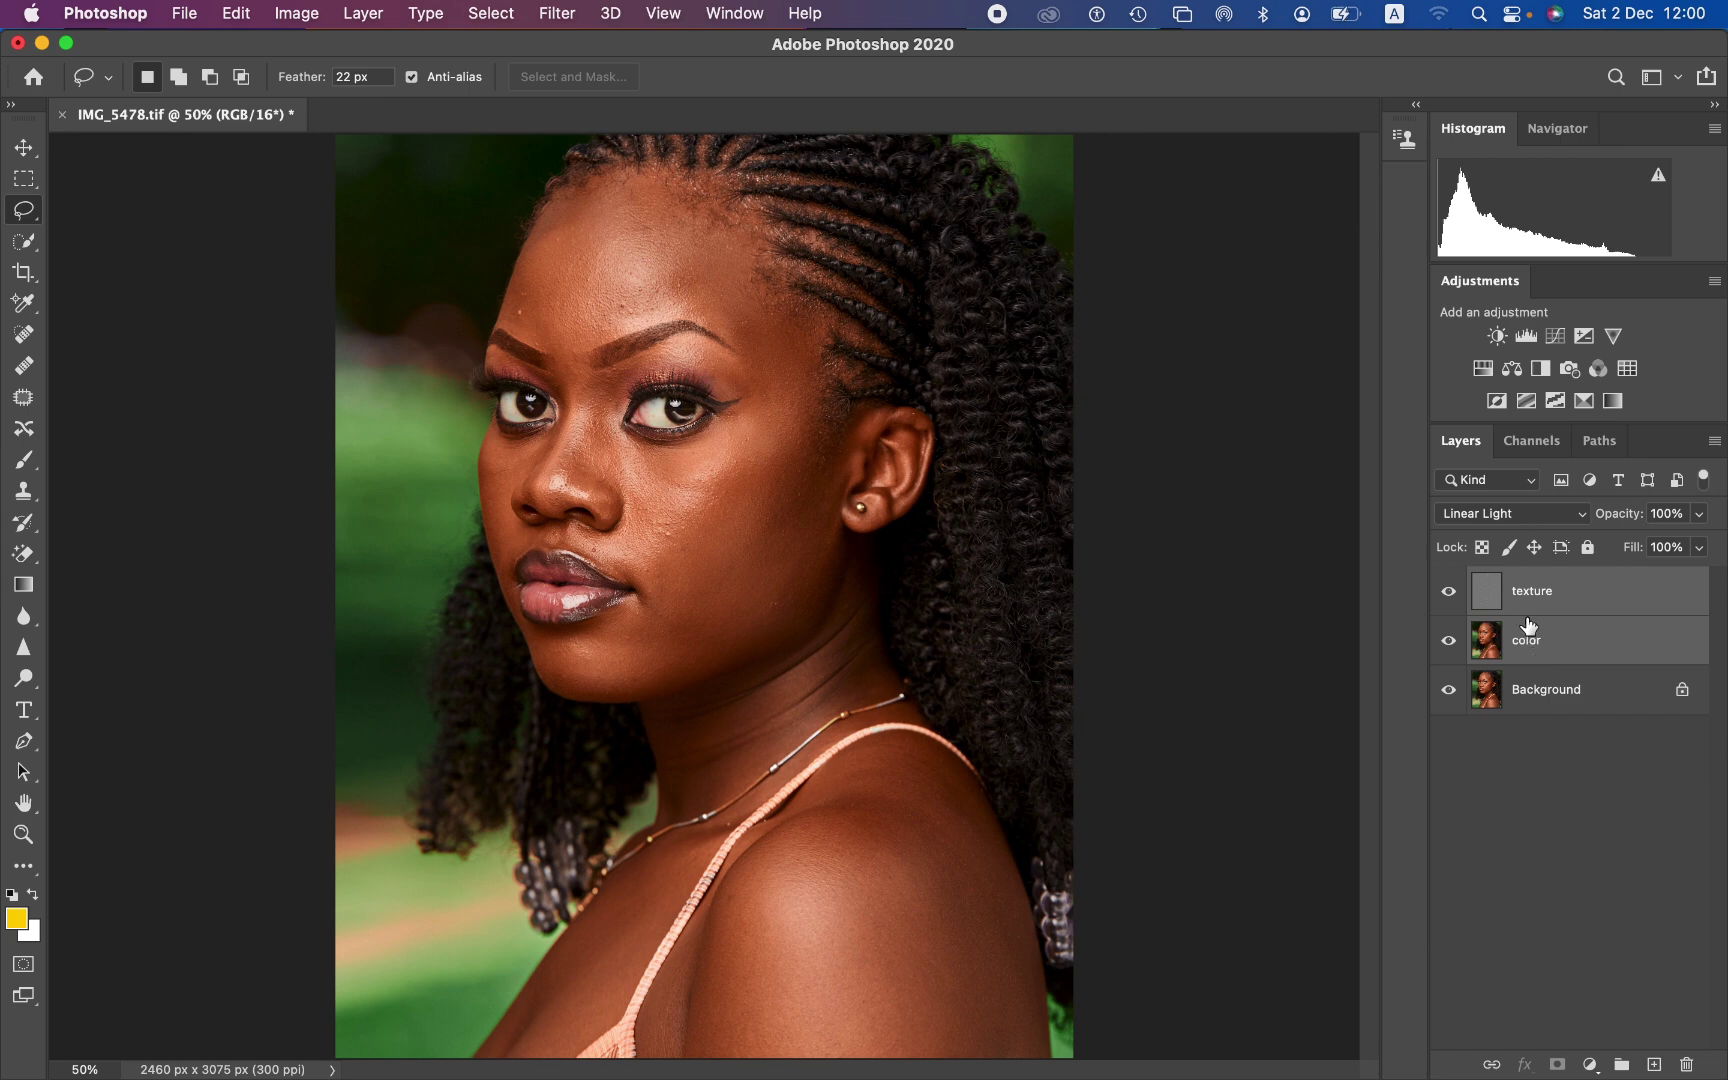
{"action": "left_click_drag", "start_coordinate": [1604, 610], "coordinate": [1621, 1064]}
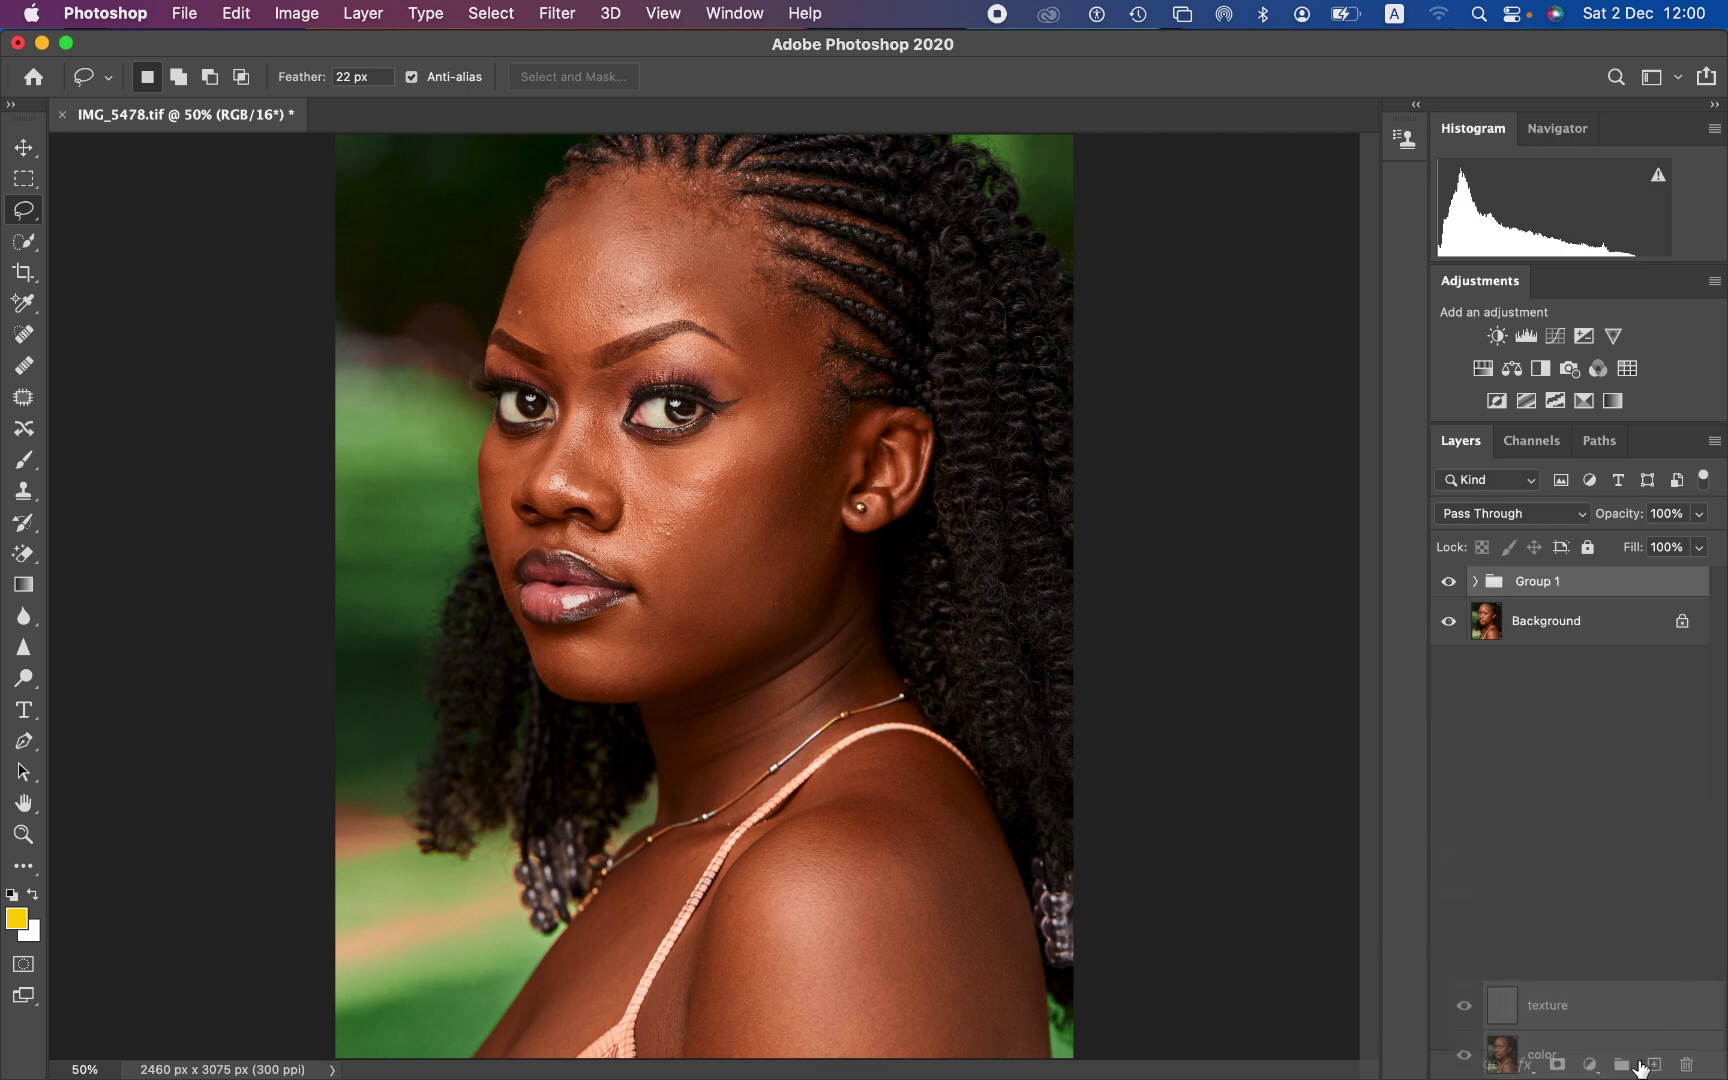
{"action": "double_click", "coordinate": [1535, 581]}
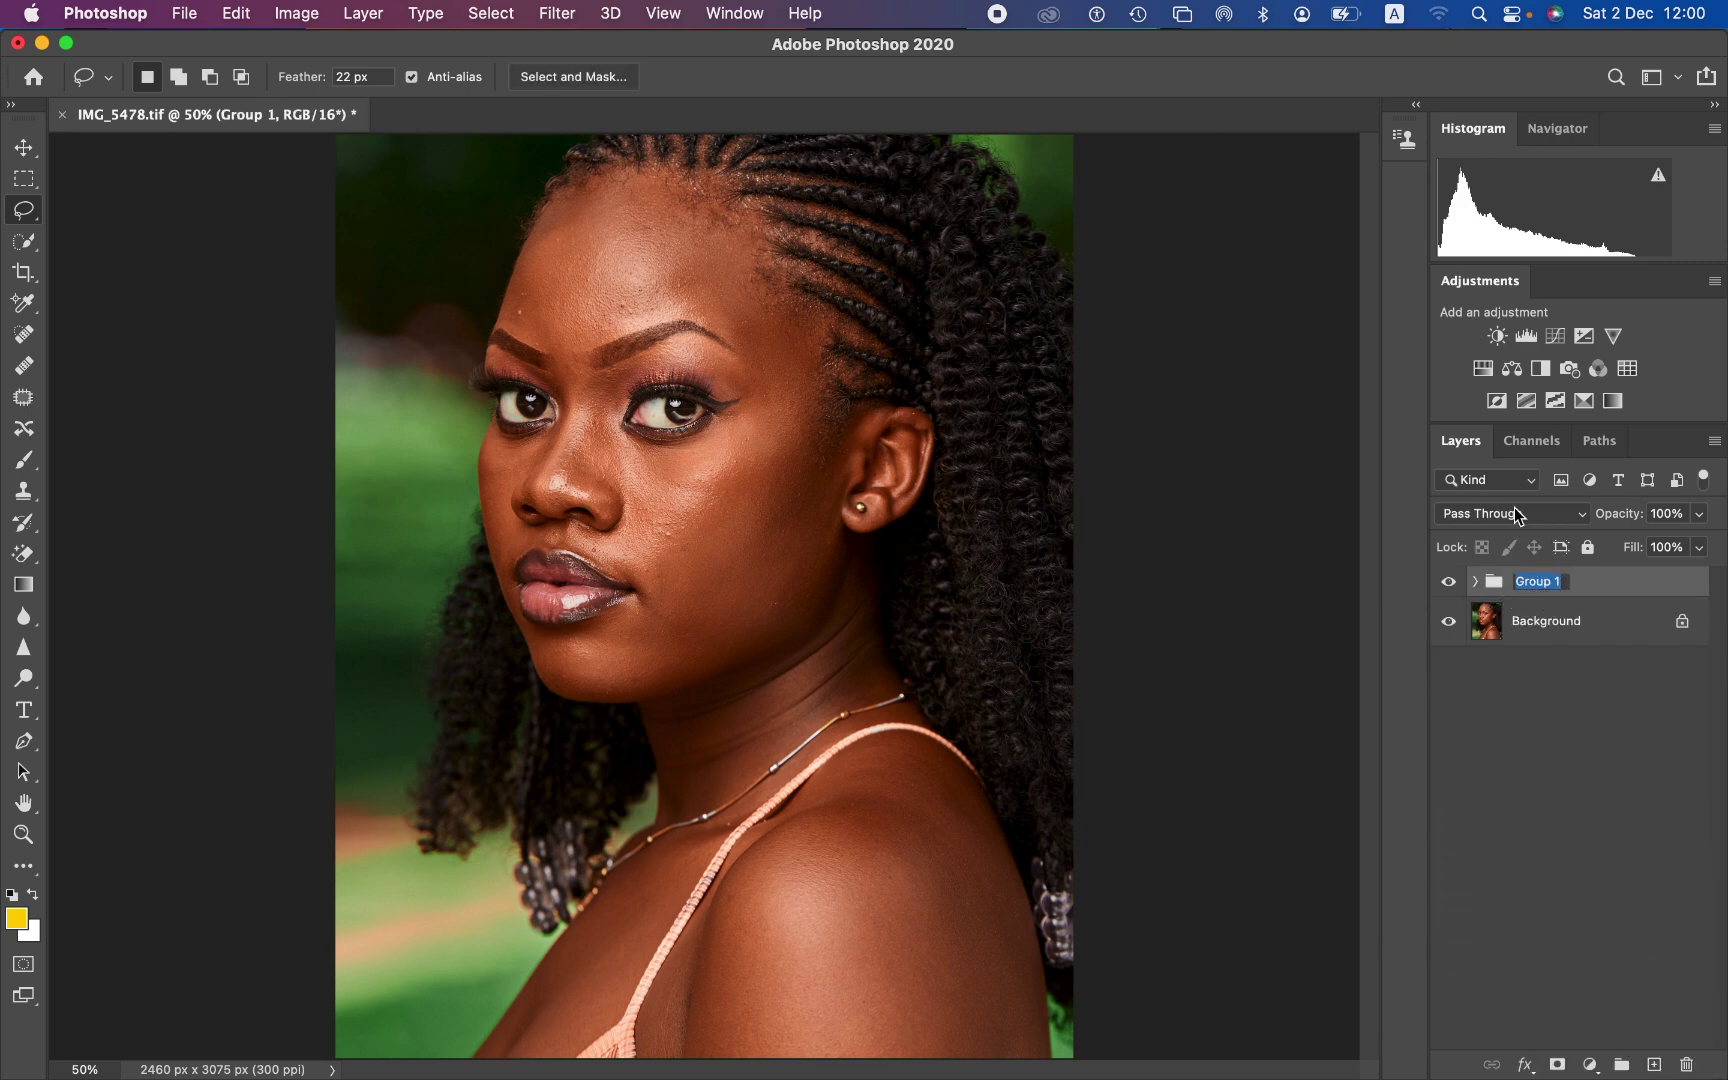
{"action": "type", "text": "fs"}
{"action": "key", "text": "Return"}
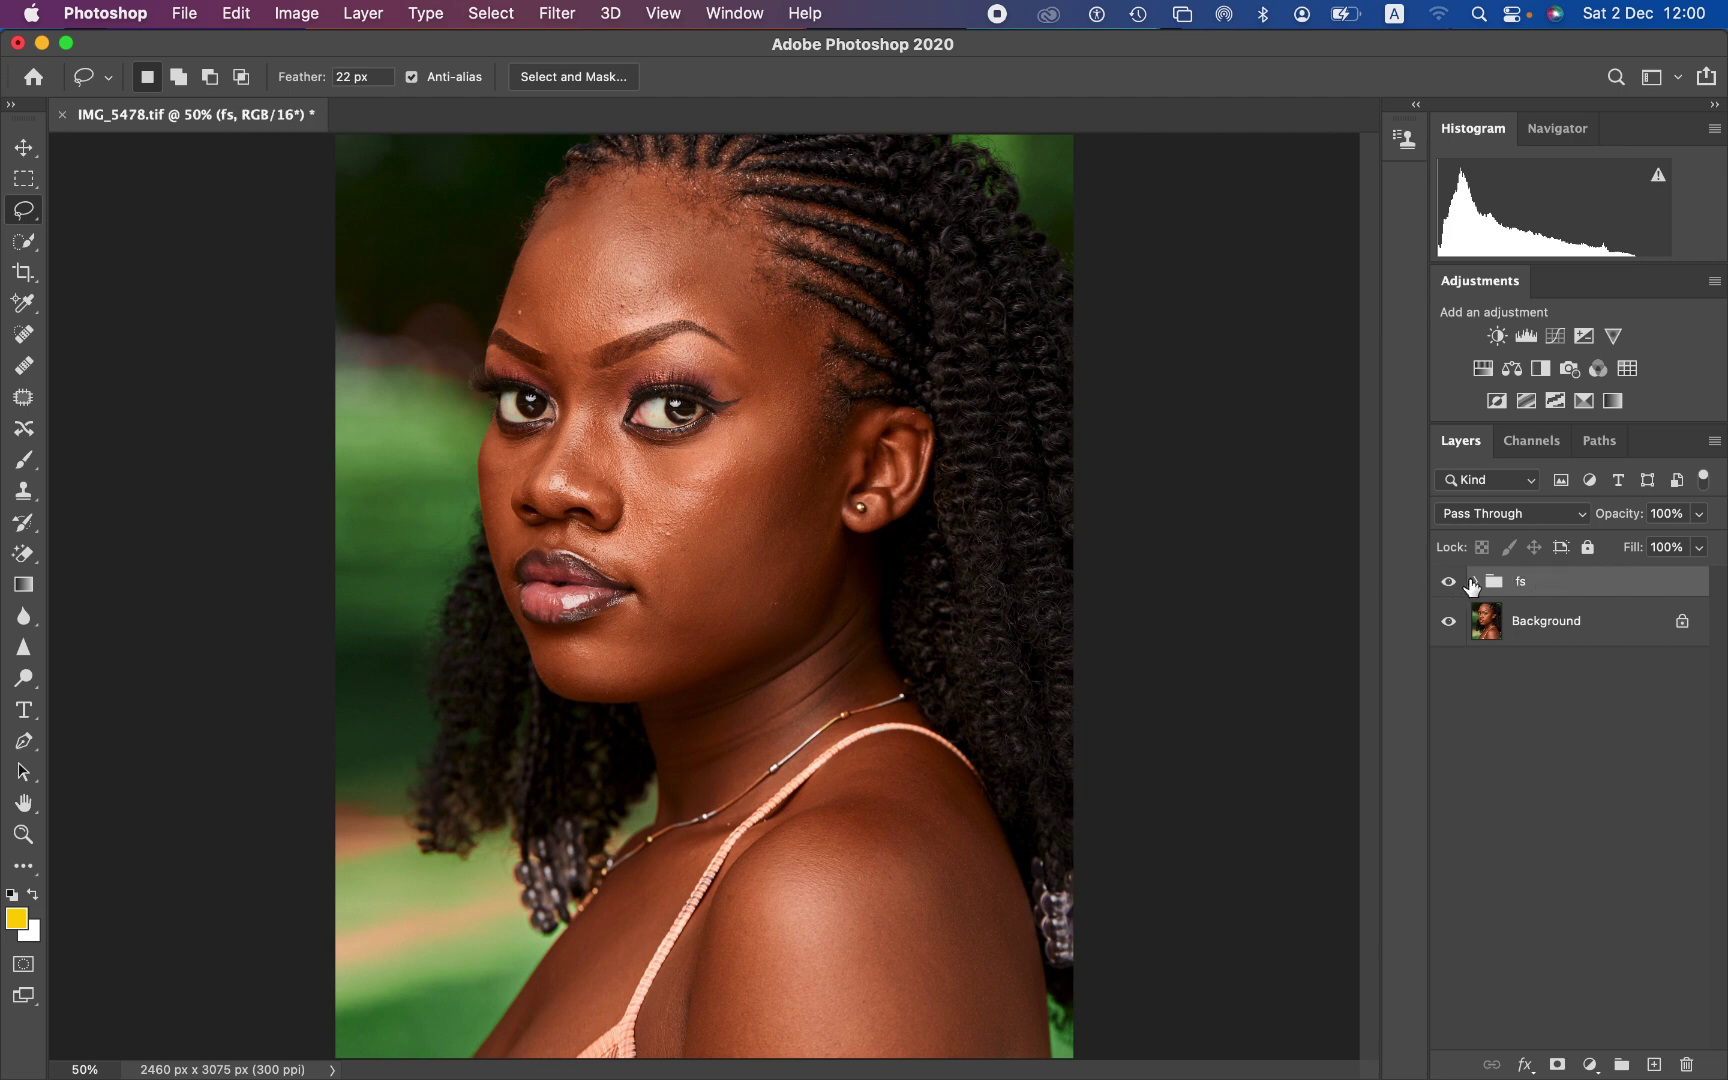
- Compare the portrait with the fs group shown and hidden, and check the result without the Background layer
{"action": "left_click", "coordinate": [1449, 586]}
{"action": "left_click", "coordinate": [1448, 588]}
{"action": "left_click", "coordinate": [1448, 588]}
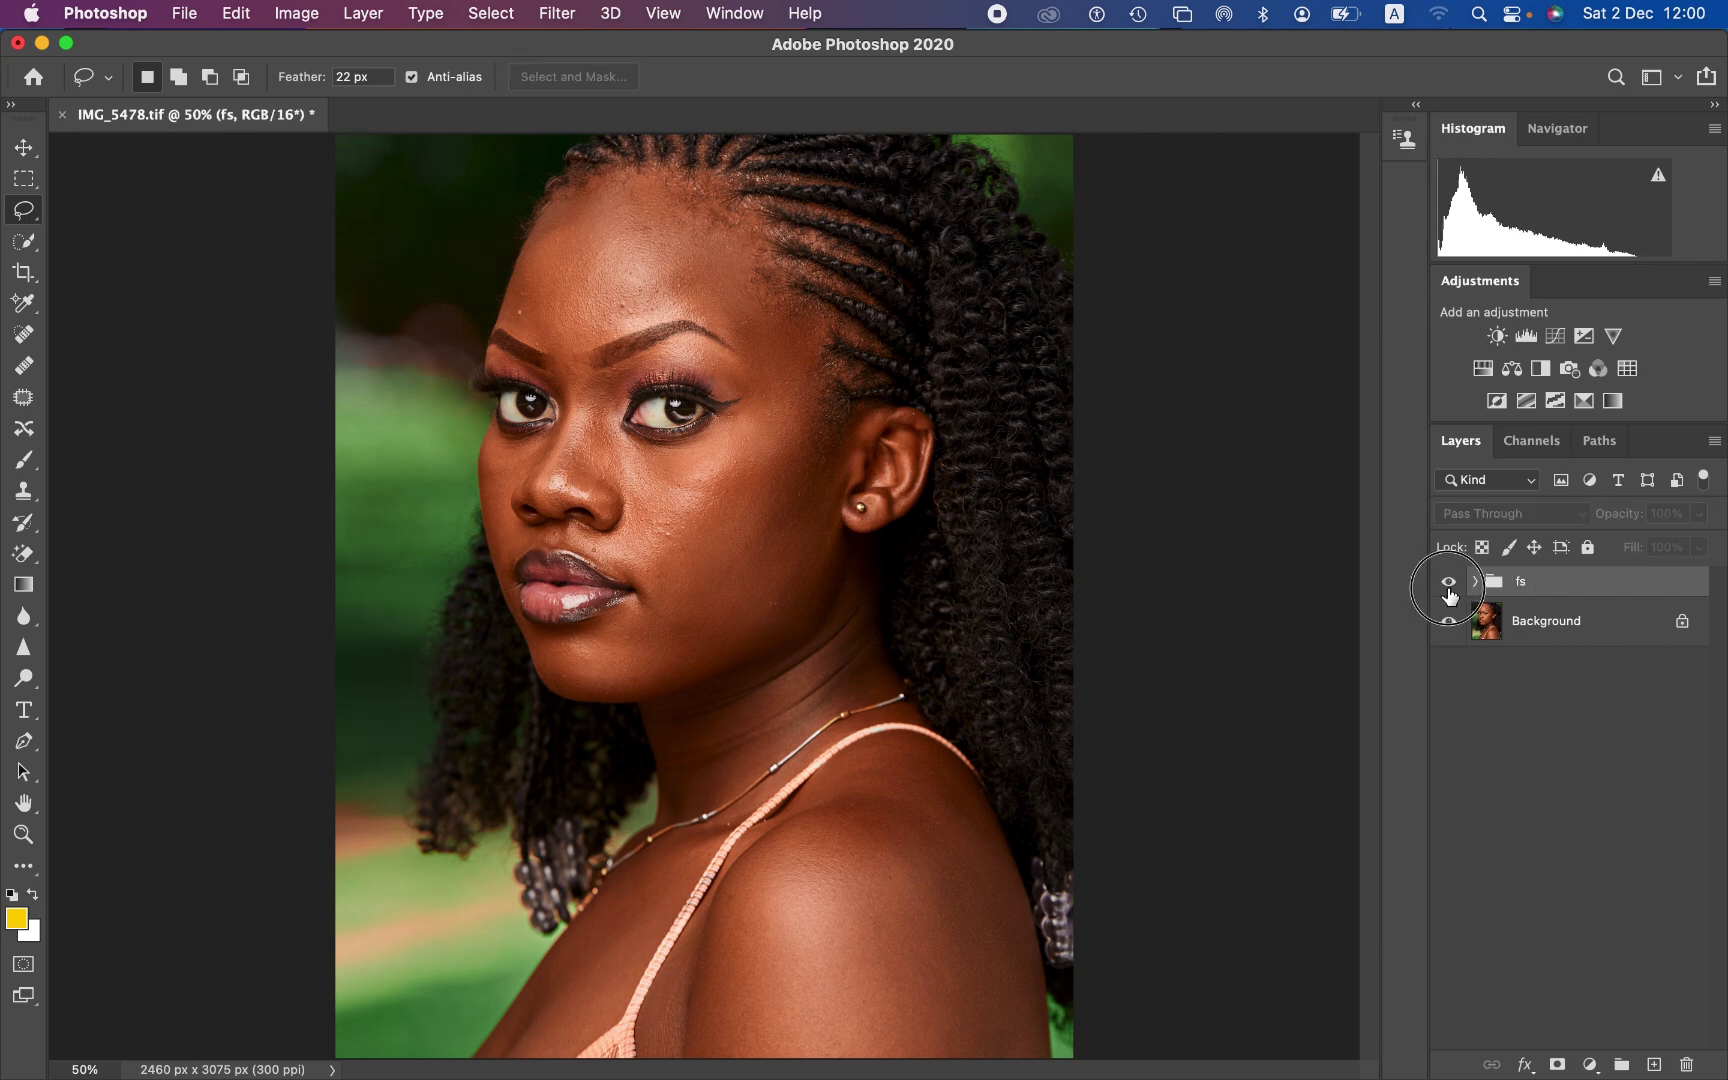
{"action": "left_click", "coordinate": [1448, 588]}
{"action": "left_click", "coordinate": [1448, 588]}
{"action": "left_click", "coordinate": [1448, 588]}
{"action": "left_click", "coordinate": [1446, 588]}
{"action": "left_click", "coordinate": [1449, 621]}
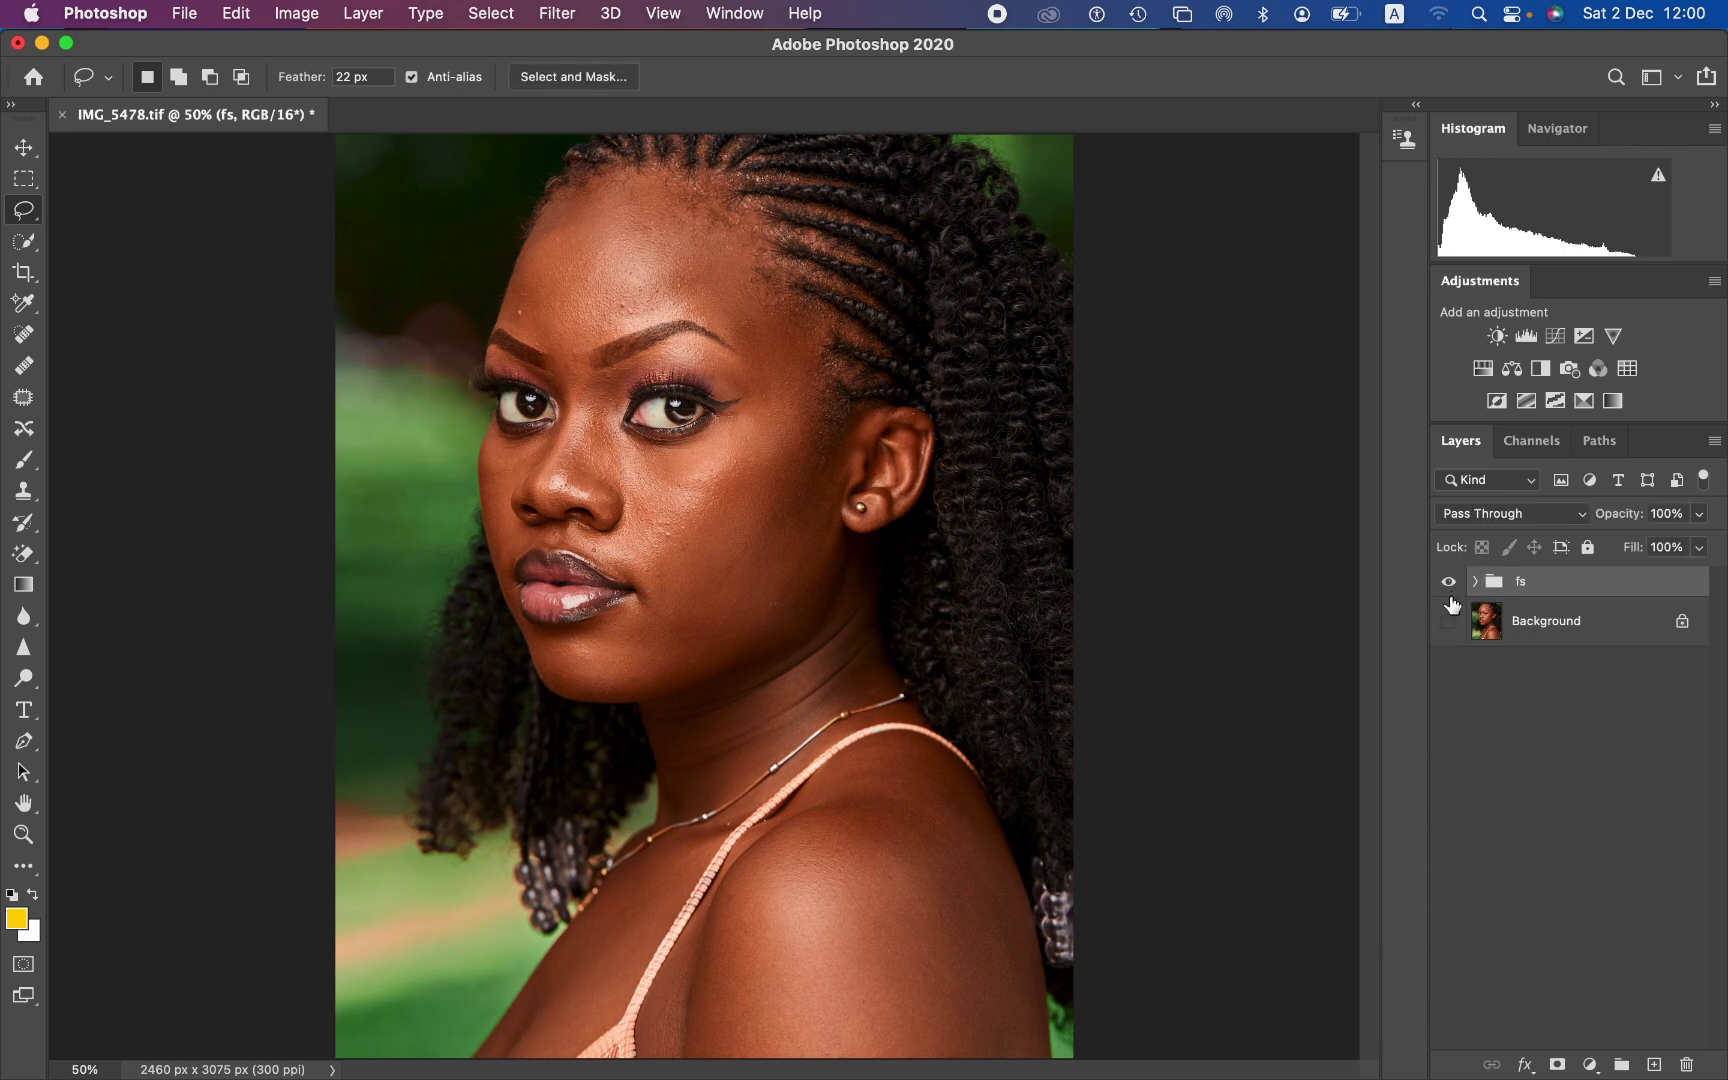
{"action": "left_click", "coordinate": [1449, 621]}
- Hide the texture layer inside the fs group and examine the color layer's blurred skin up close
{"action": "left_click", "coordinate": [1473, 589]}
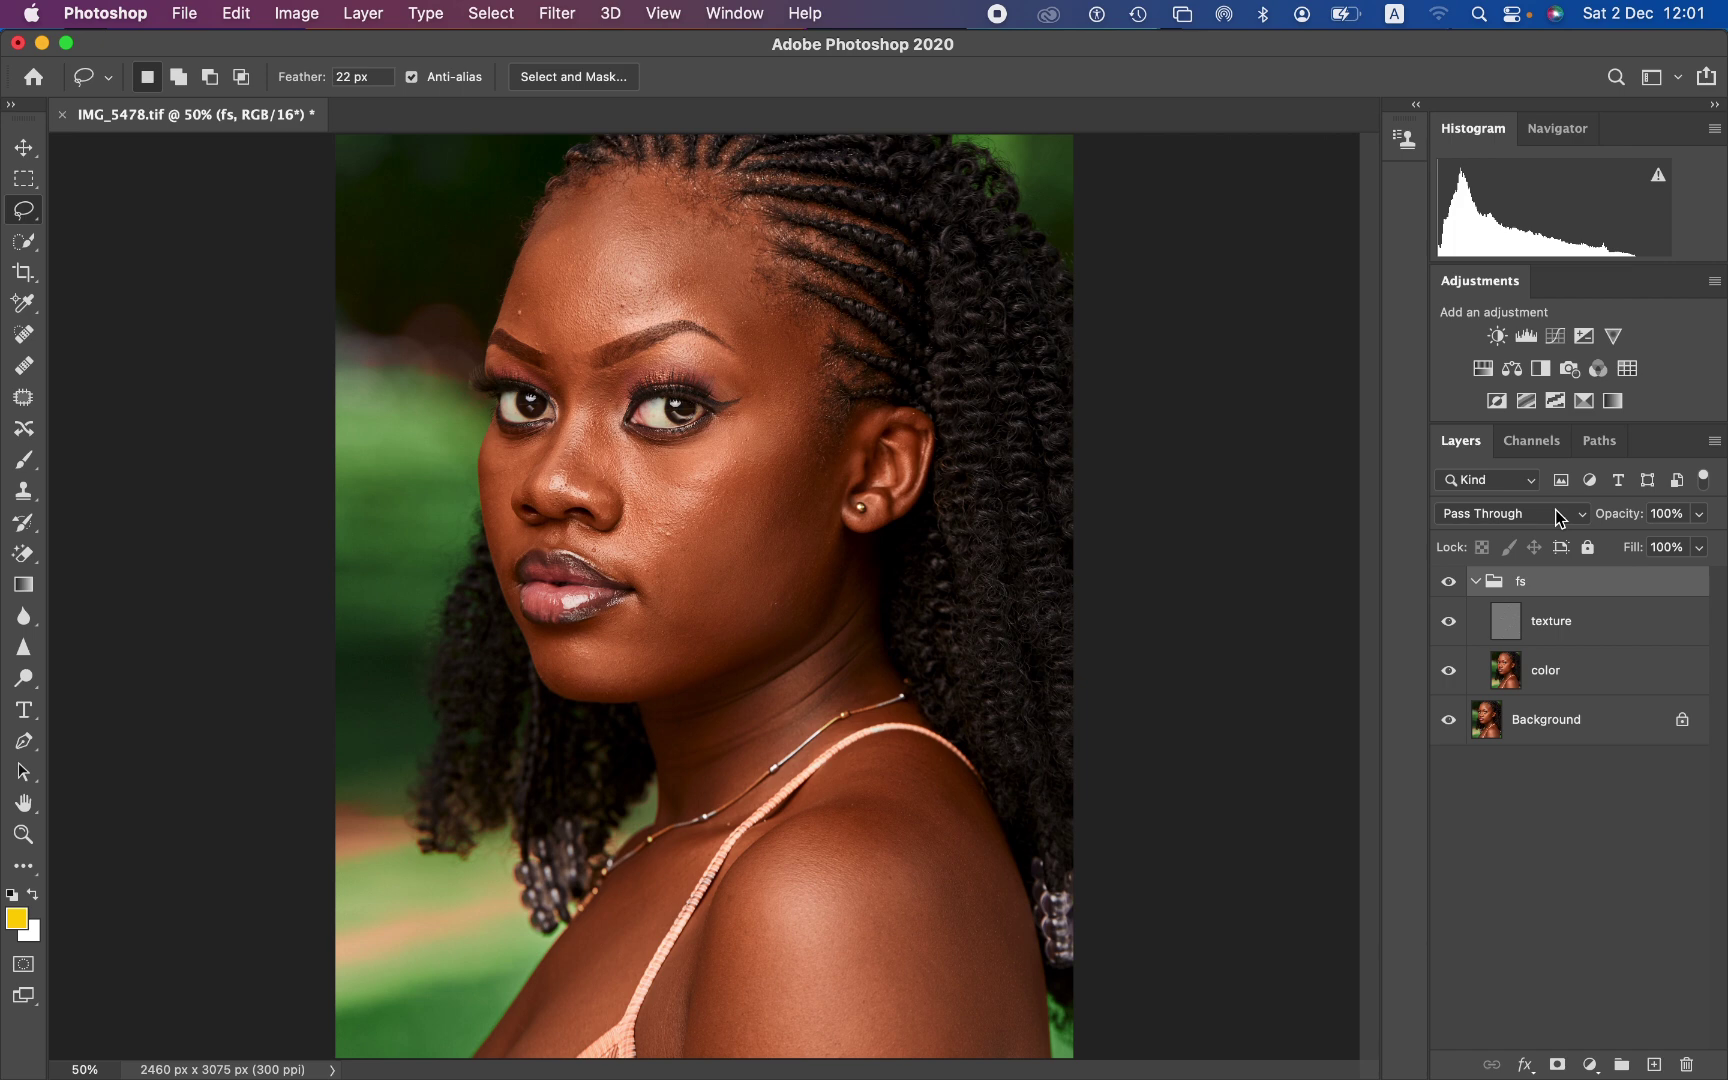
{"action": "left_click", "coordinate": [1448, 623]}
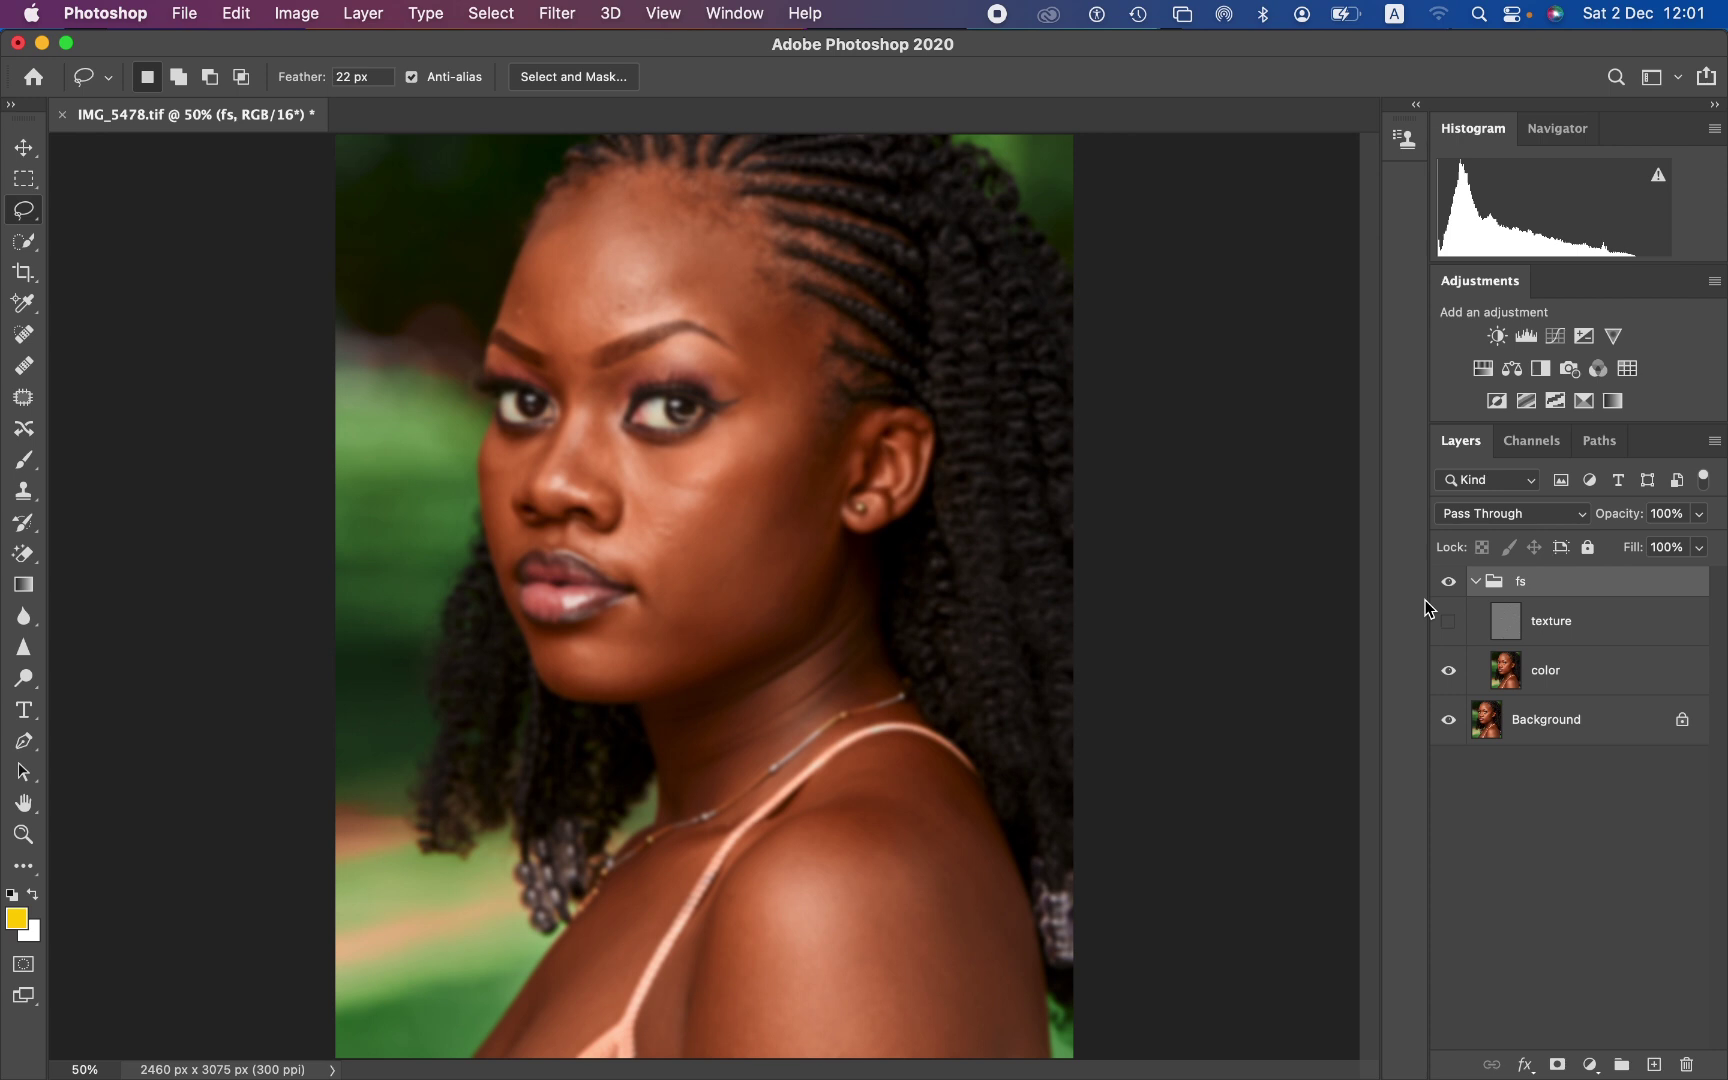
{"action": "key", "text": "super+equal"}
{"action": "key", "text": "super+equal"}
{"action": "key", "text": "super+equal"}
{"action": "key", "text": "super+equal"}
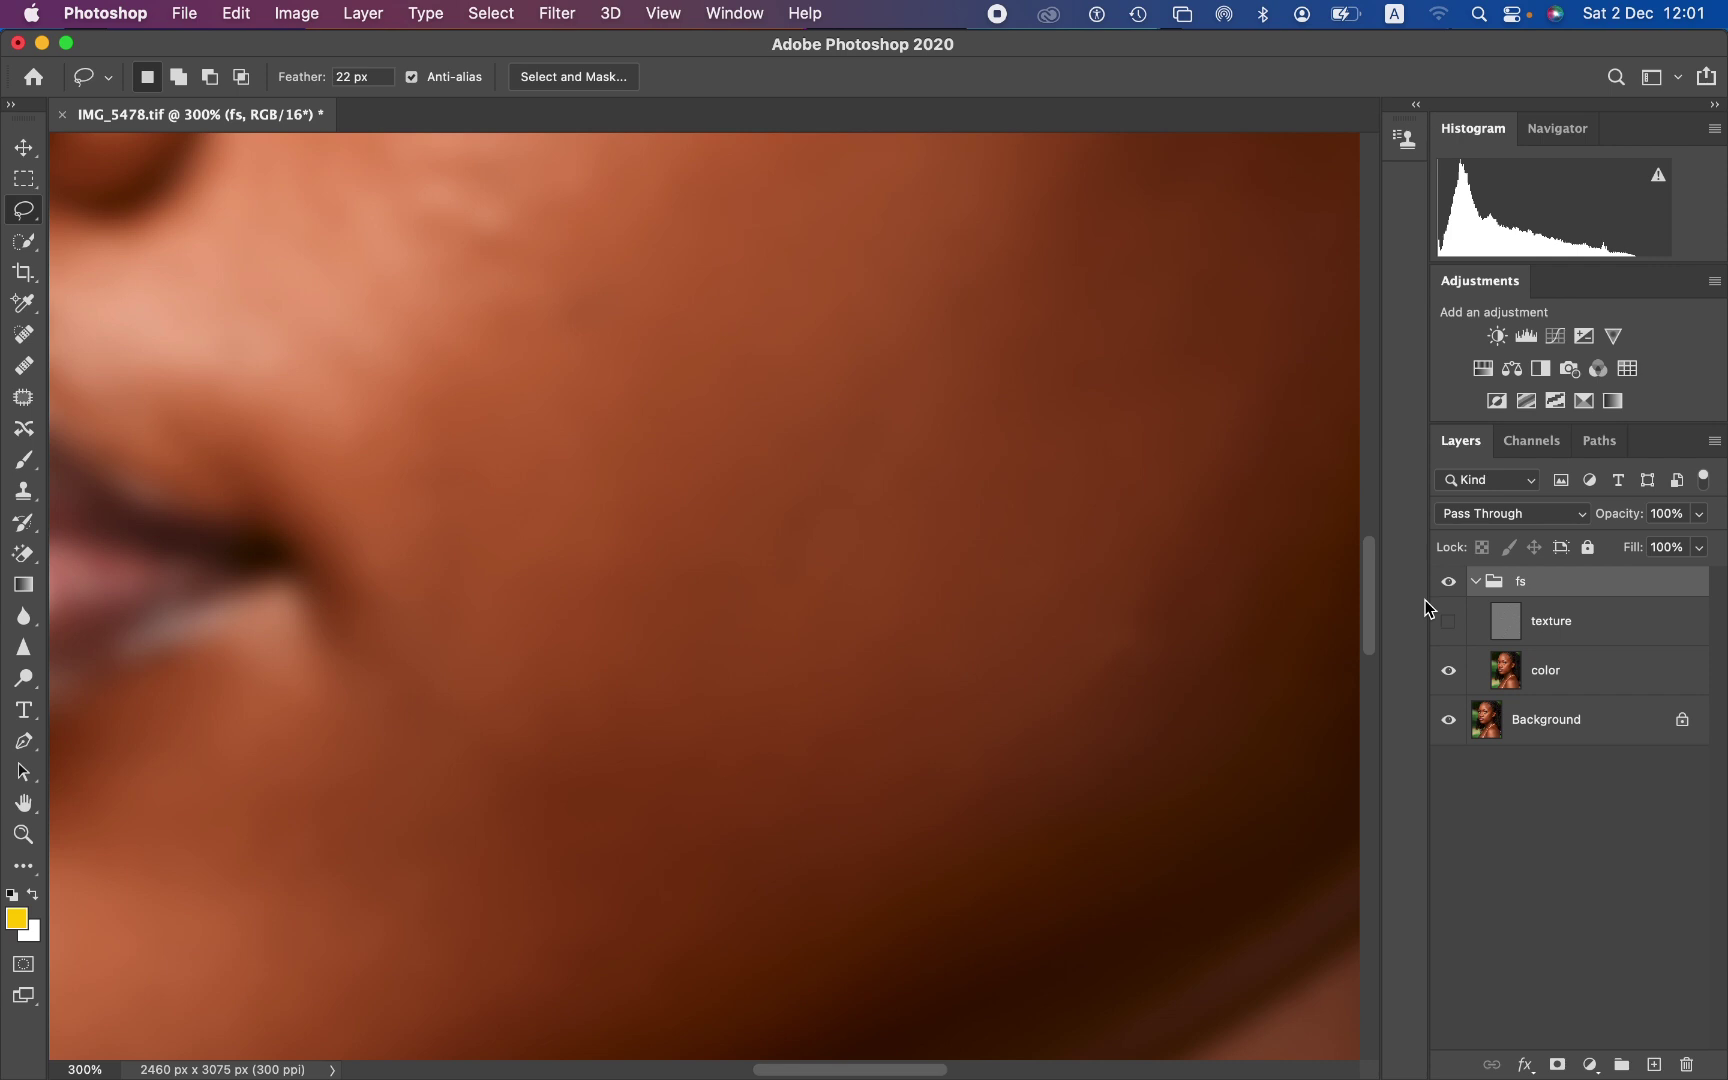
{"action": "key", "text": "super+minus"}
{"action": "key", "text": "super+minus"}
{"action": "key", "text": "super+minus"}
{"action": "key", "text": "super+minus"}
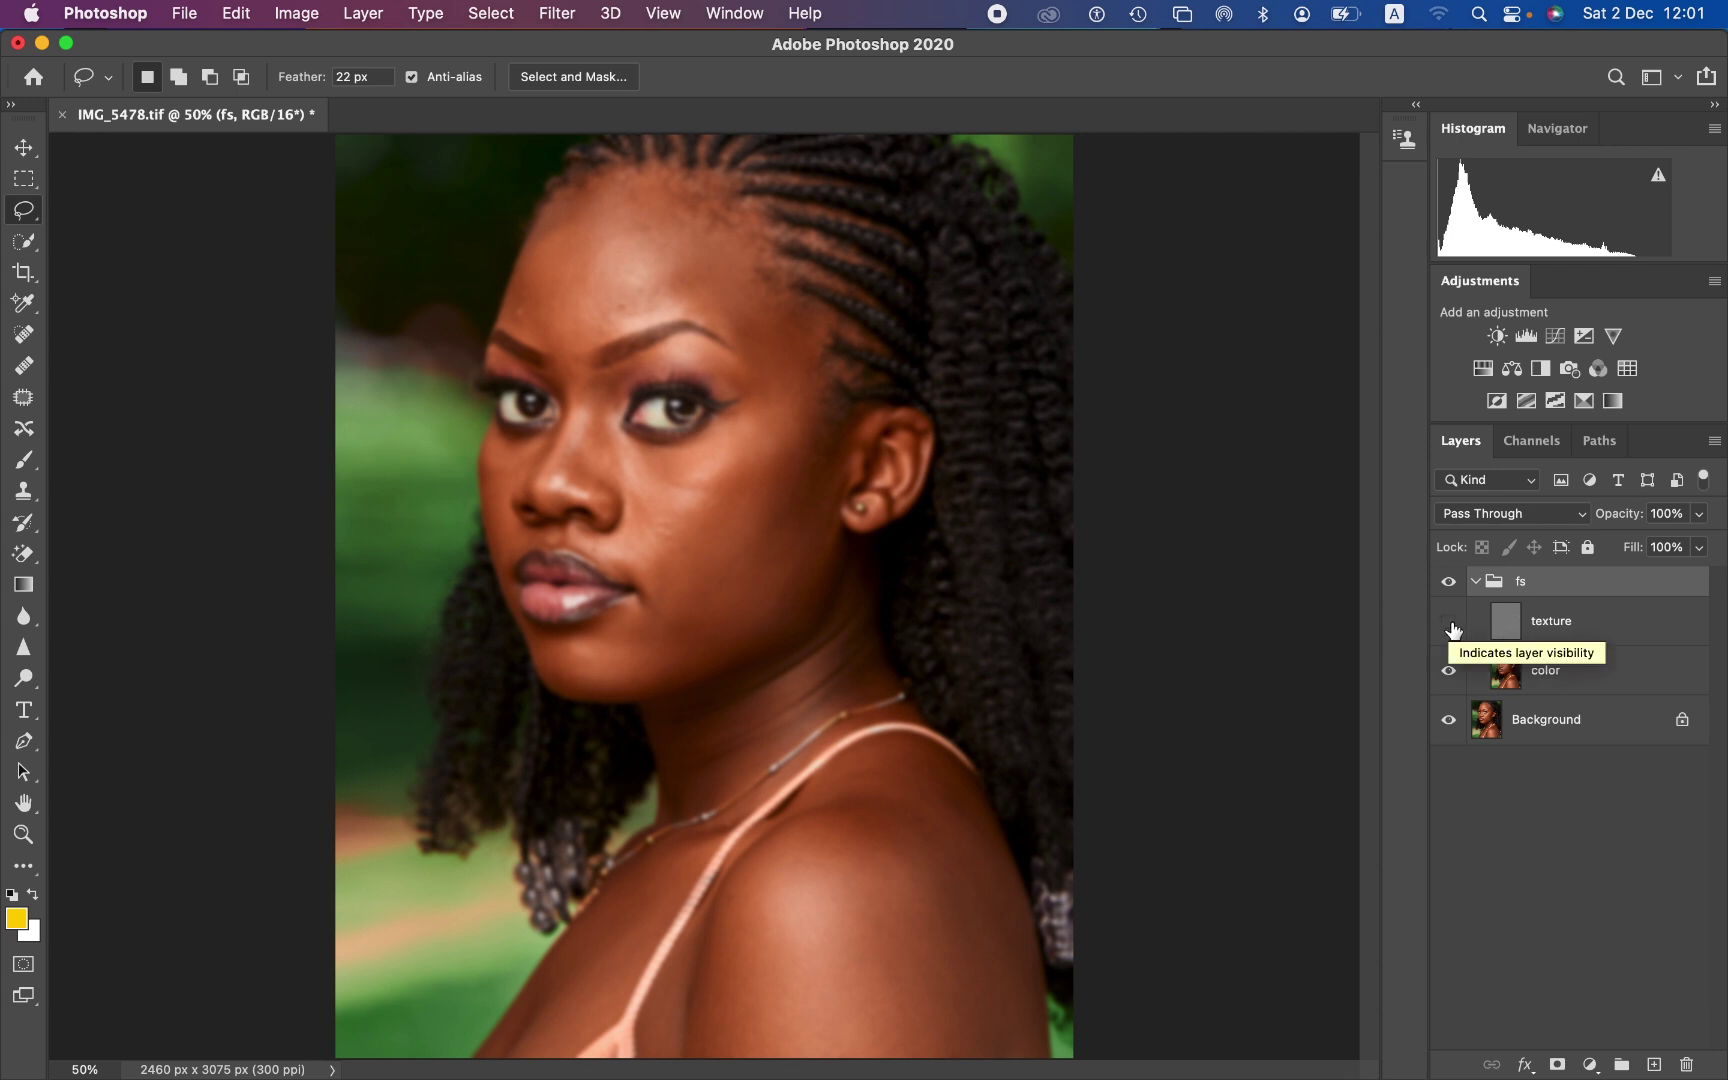
{"action": "left_click", "coordinate": [1453, 627]}
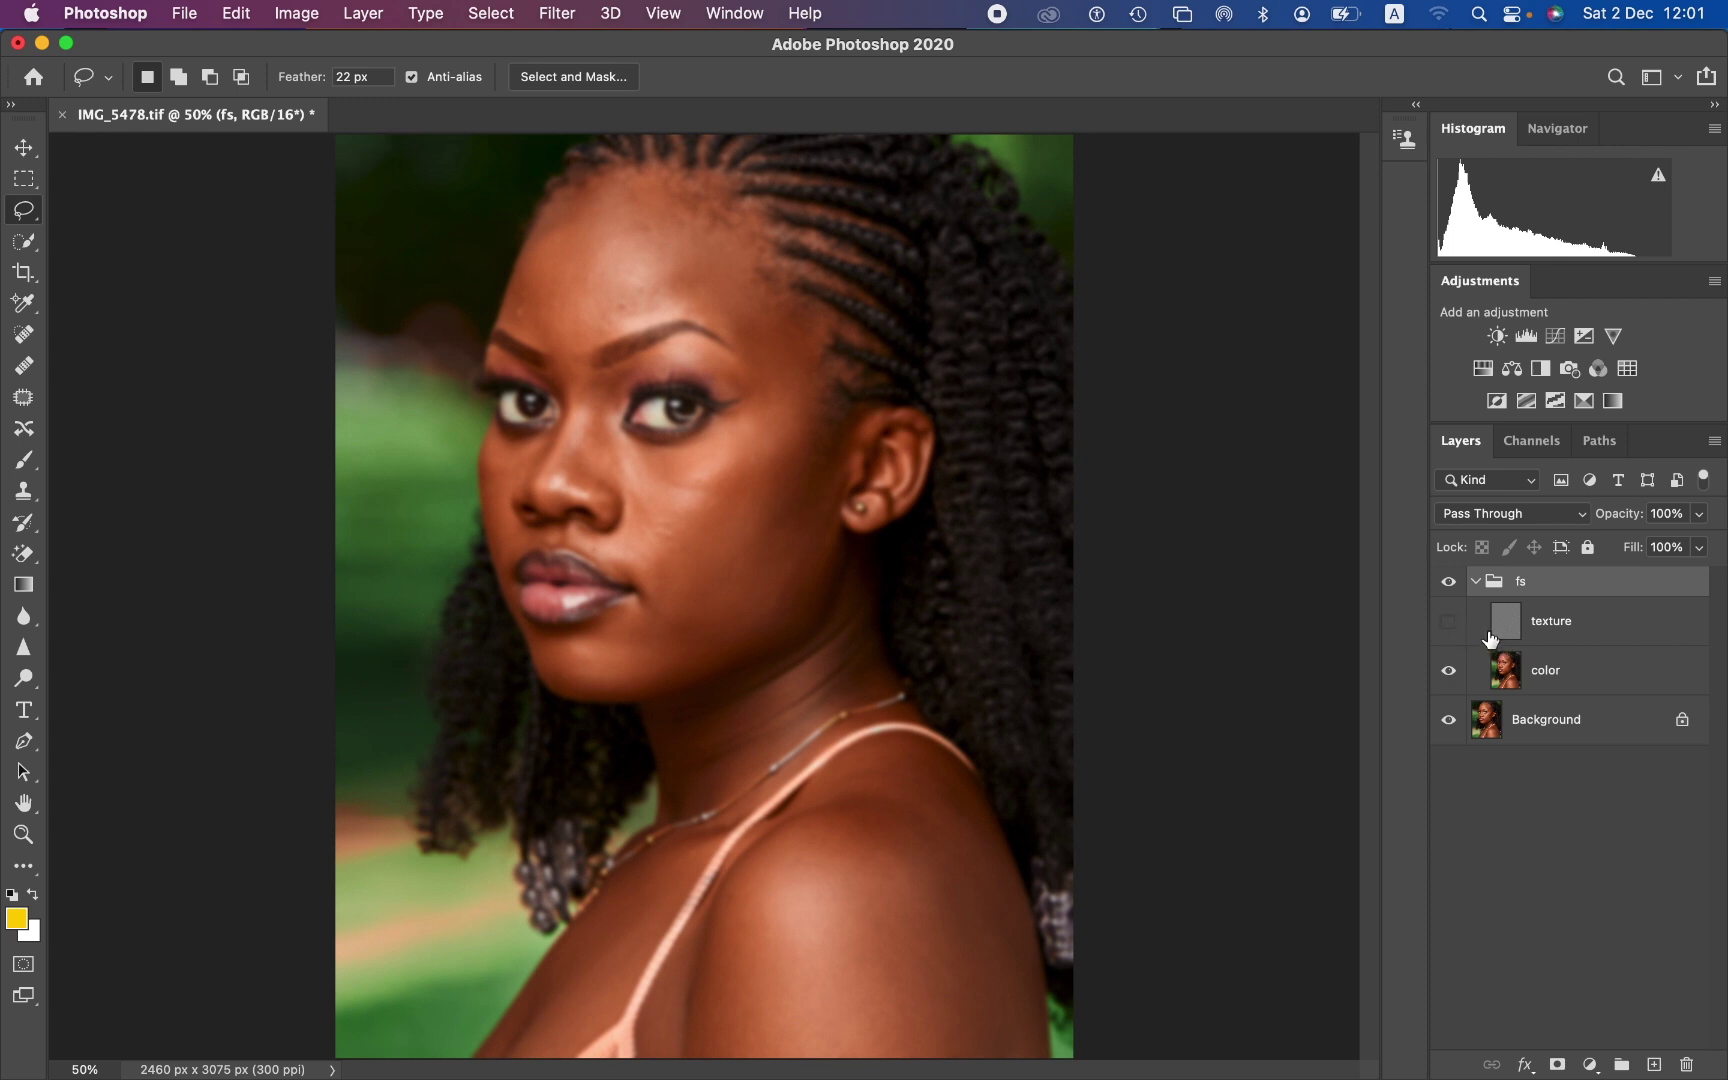
- Select the color layer and choose the Mixer Brush, set to Clean Brush with cleaning after each stroke
{"action": "left_click", "coordinate": [1581, 677]}
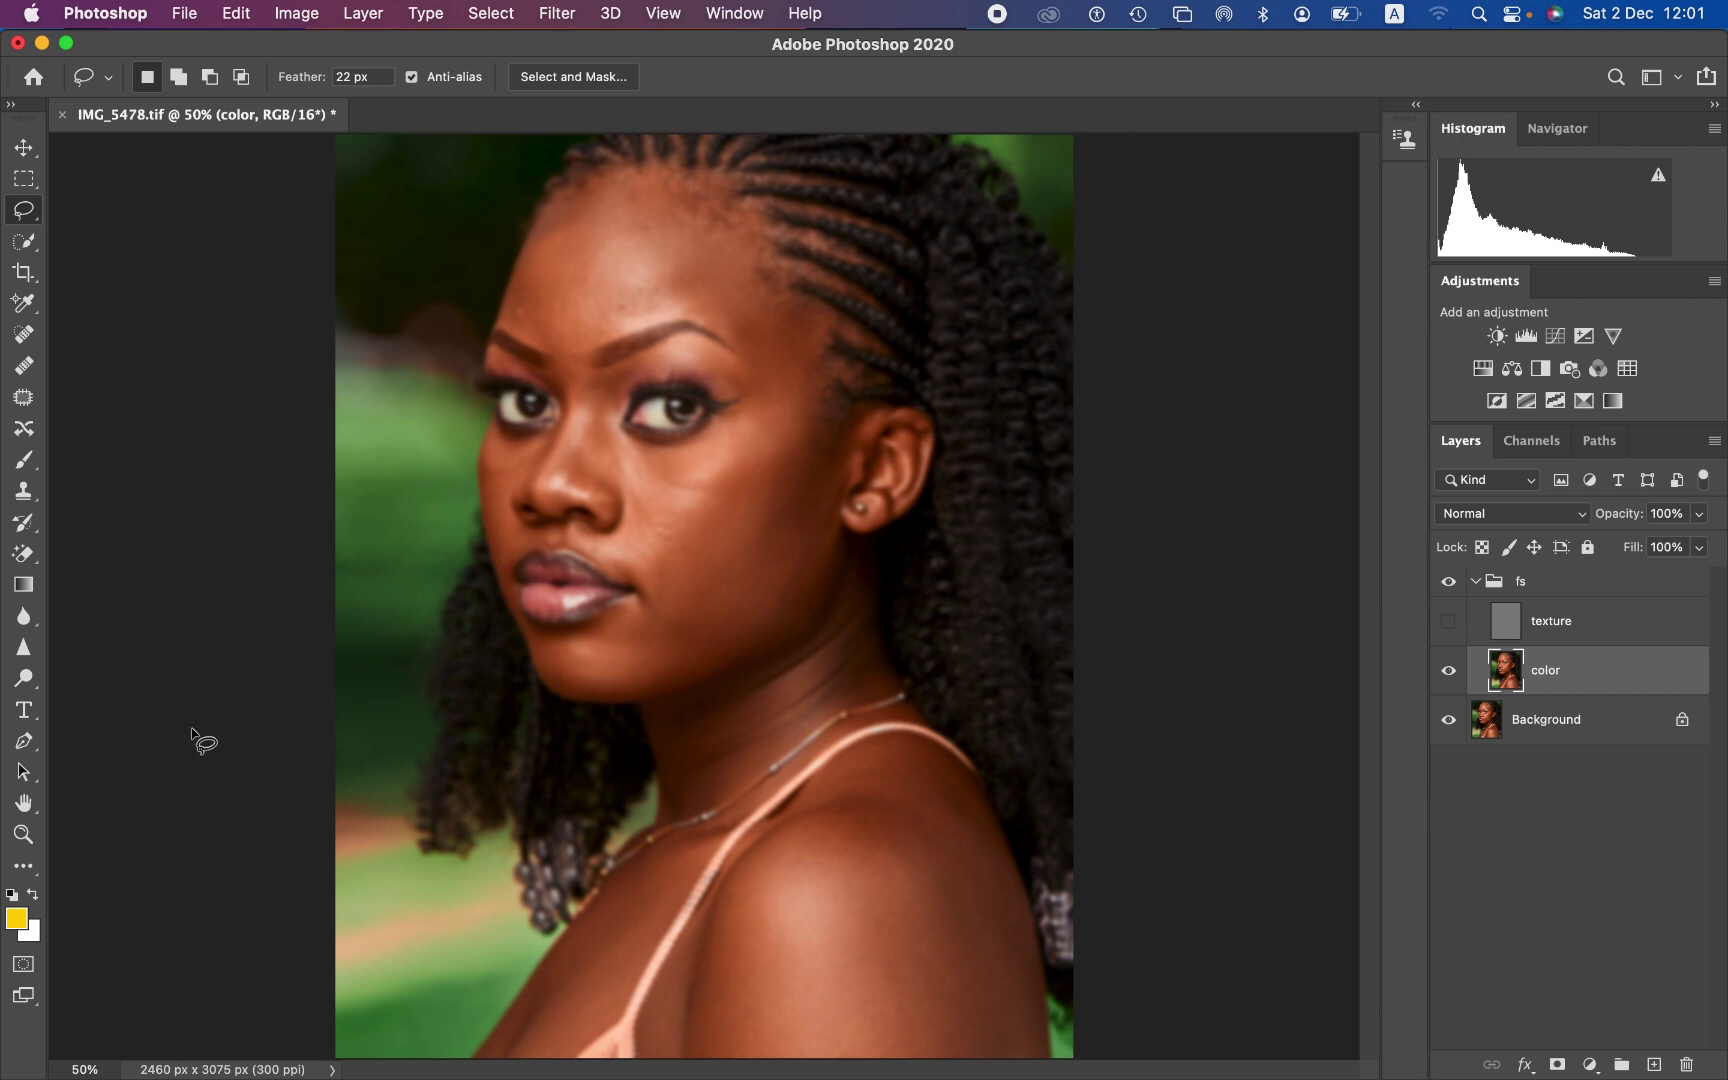
{"action": "key", "text": "b"}
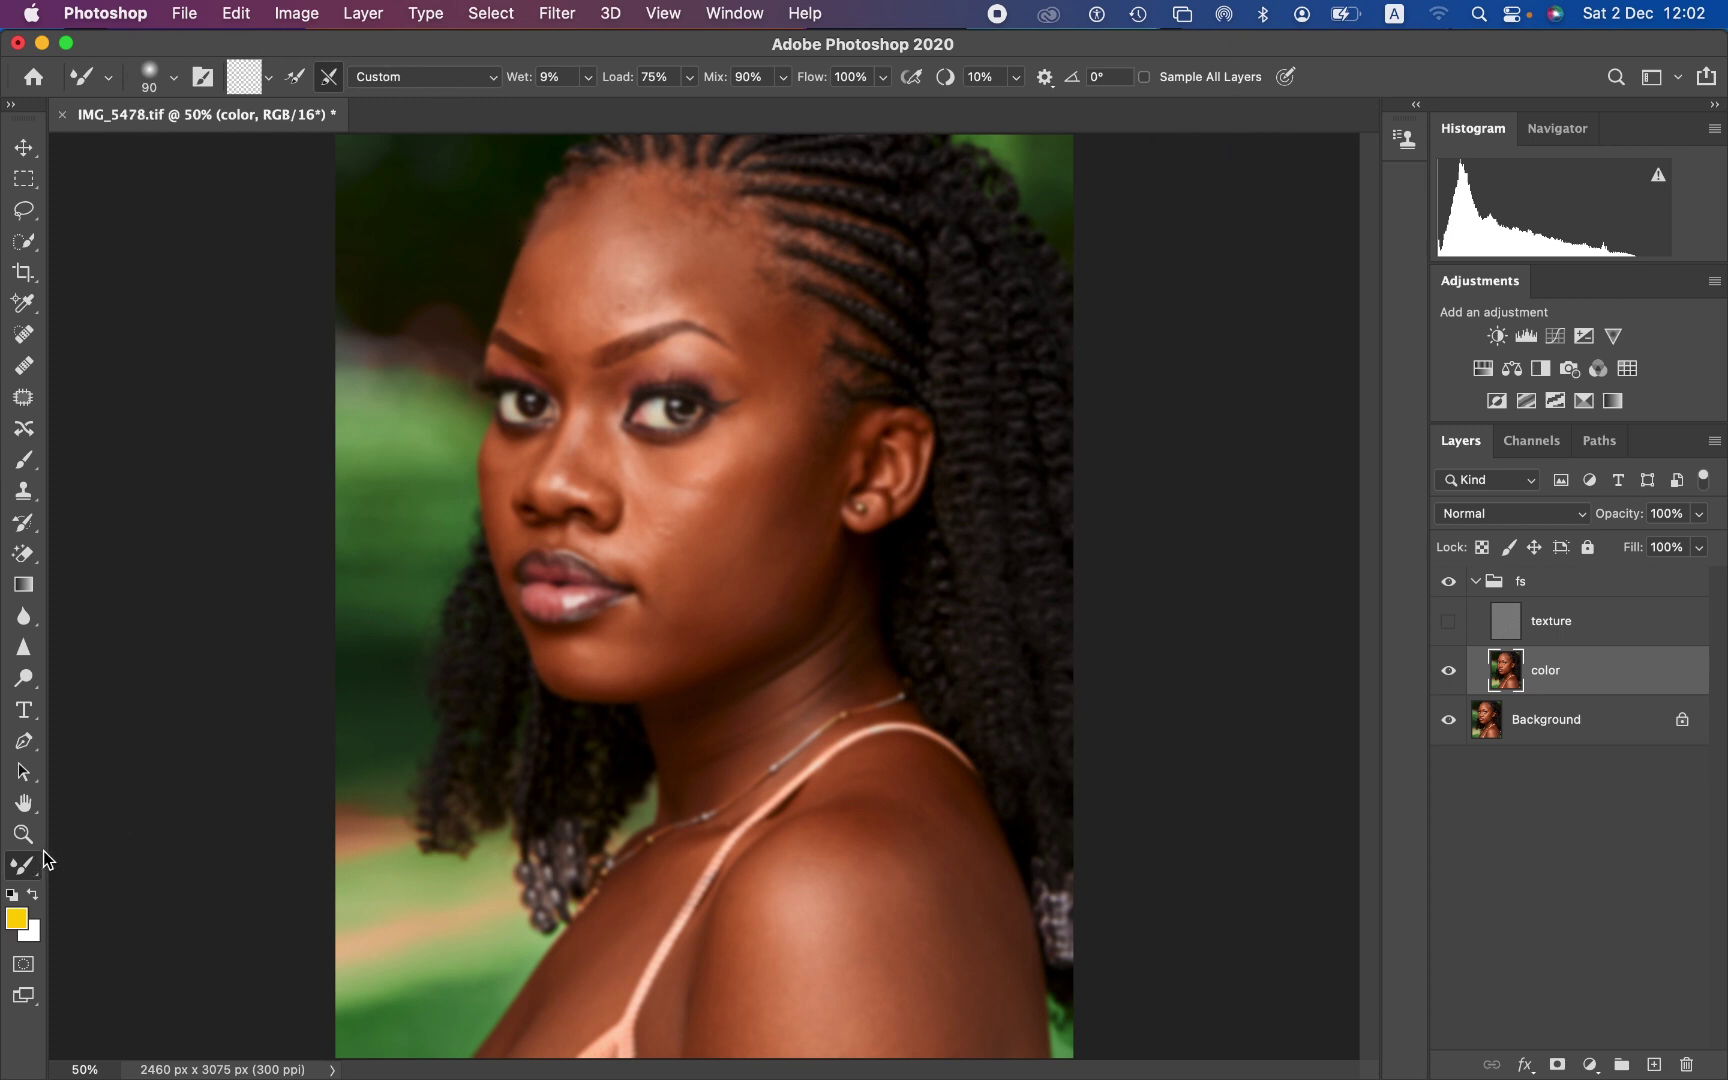
{"action": "left_click", "coordinate": [172, 76]}
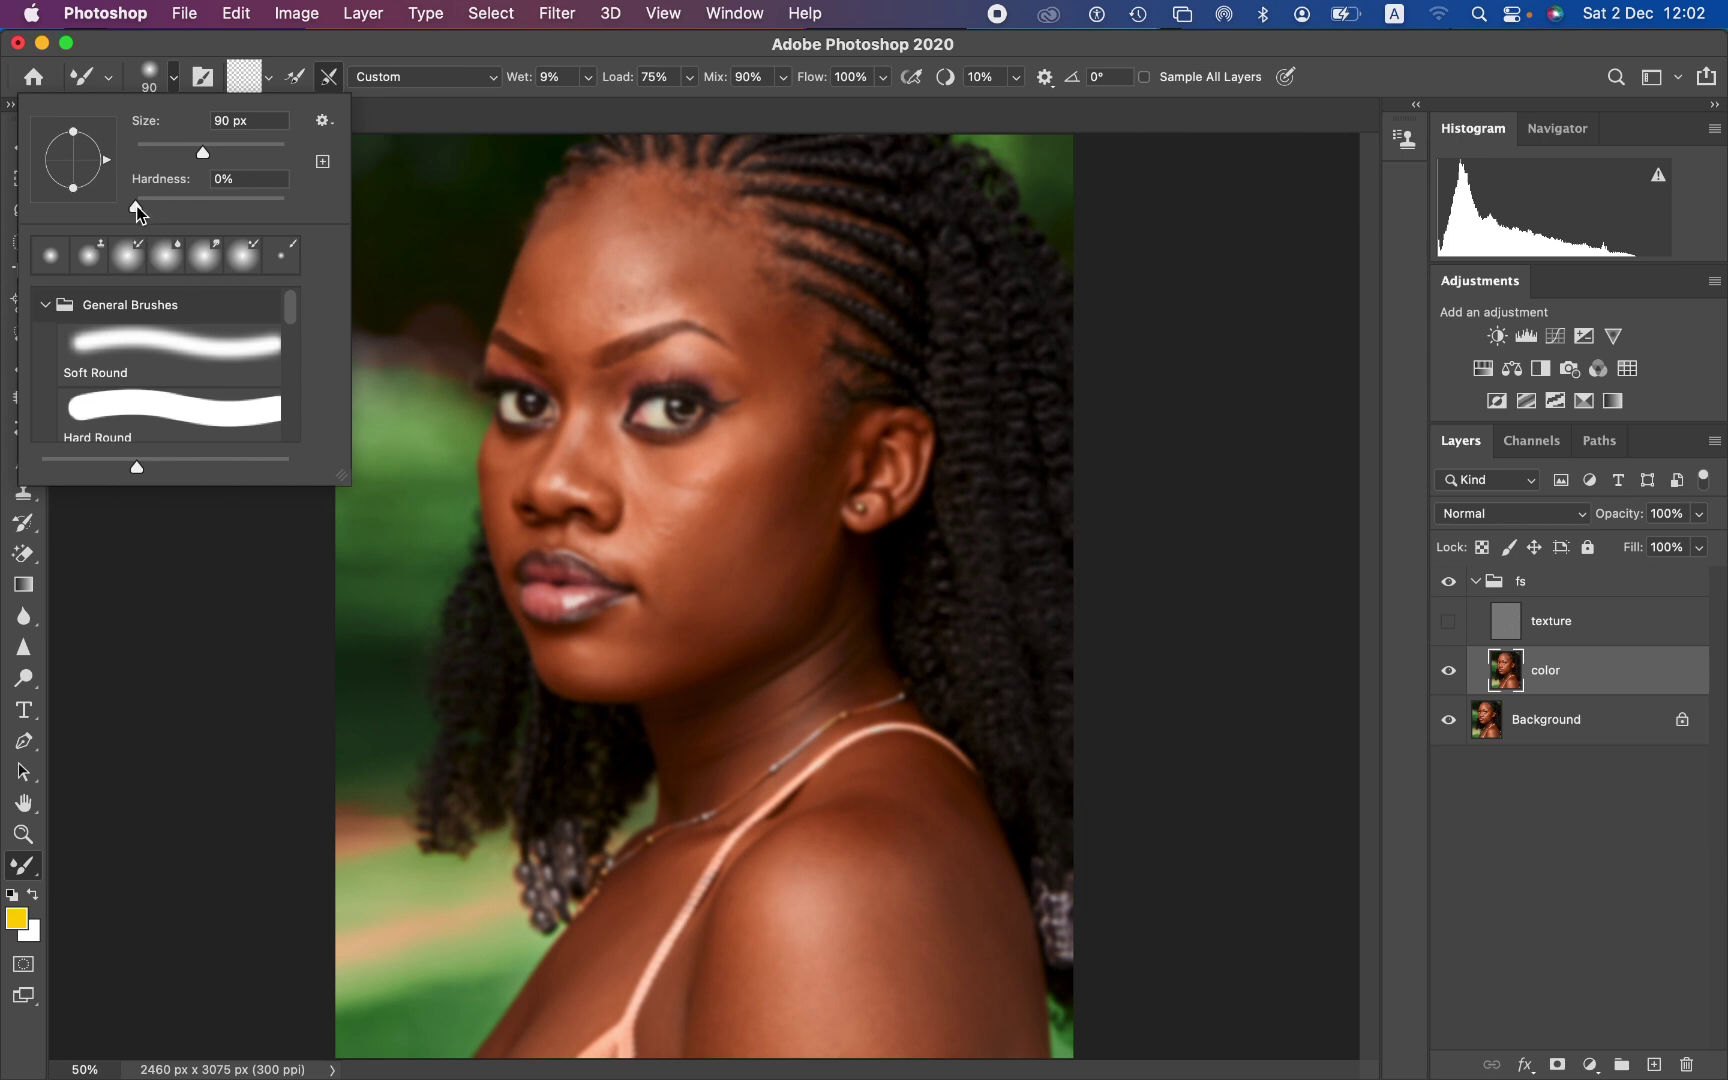
{"action": "left_click", "coordinate": [268, 77]}
{"action": "left_click", "coordinate": [268, 77]}
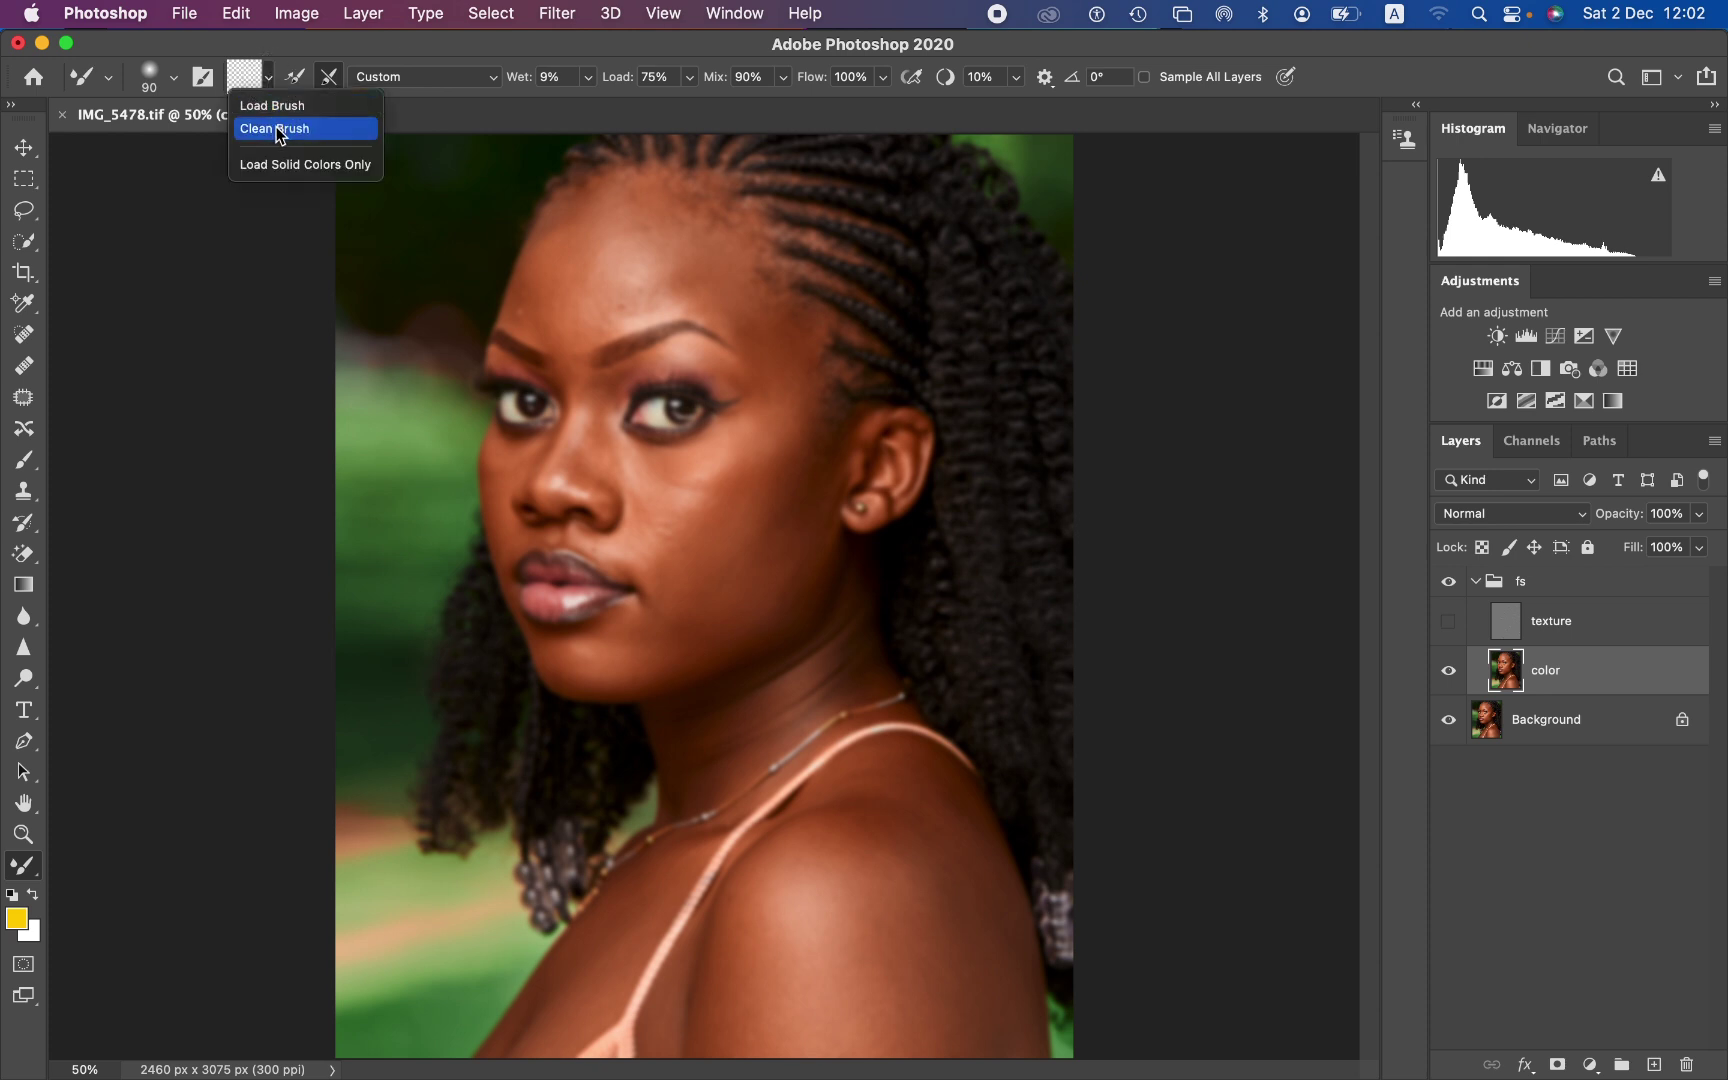
{"action": "left_click", "coordinate": [305, 130]}
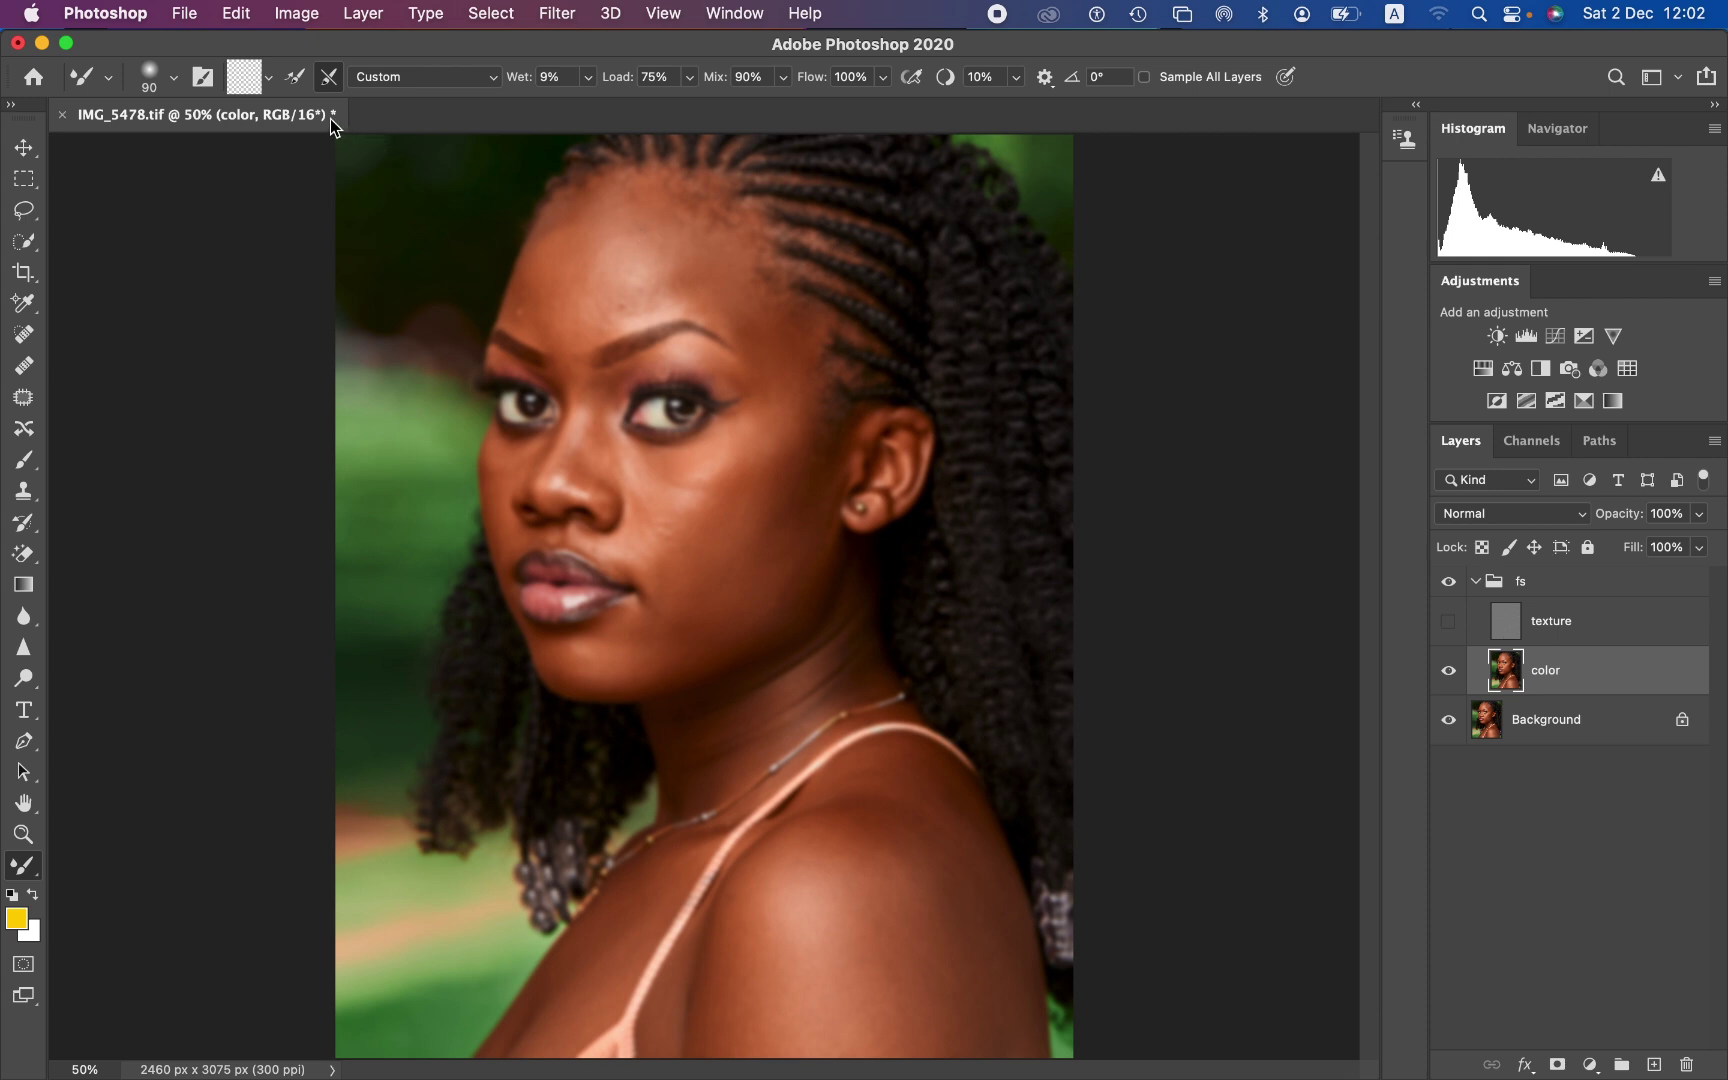
{"action": "left_click", "coordinate": [331, 72]}
{"action": "left_click", "coordinate": [293, 82]}
{"action": "left_click", "coordinate": [336, 76]}
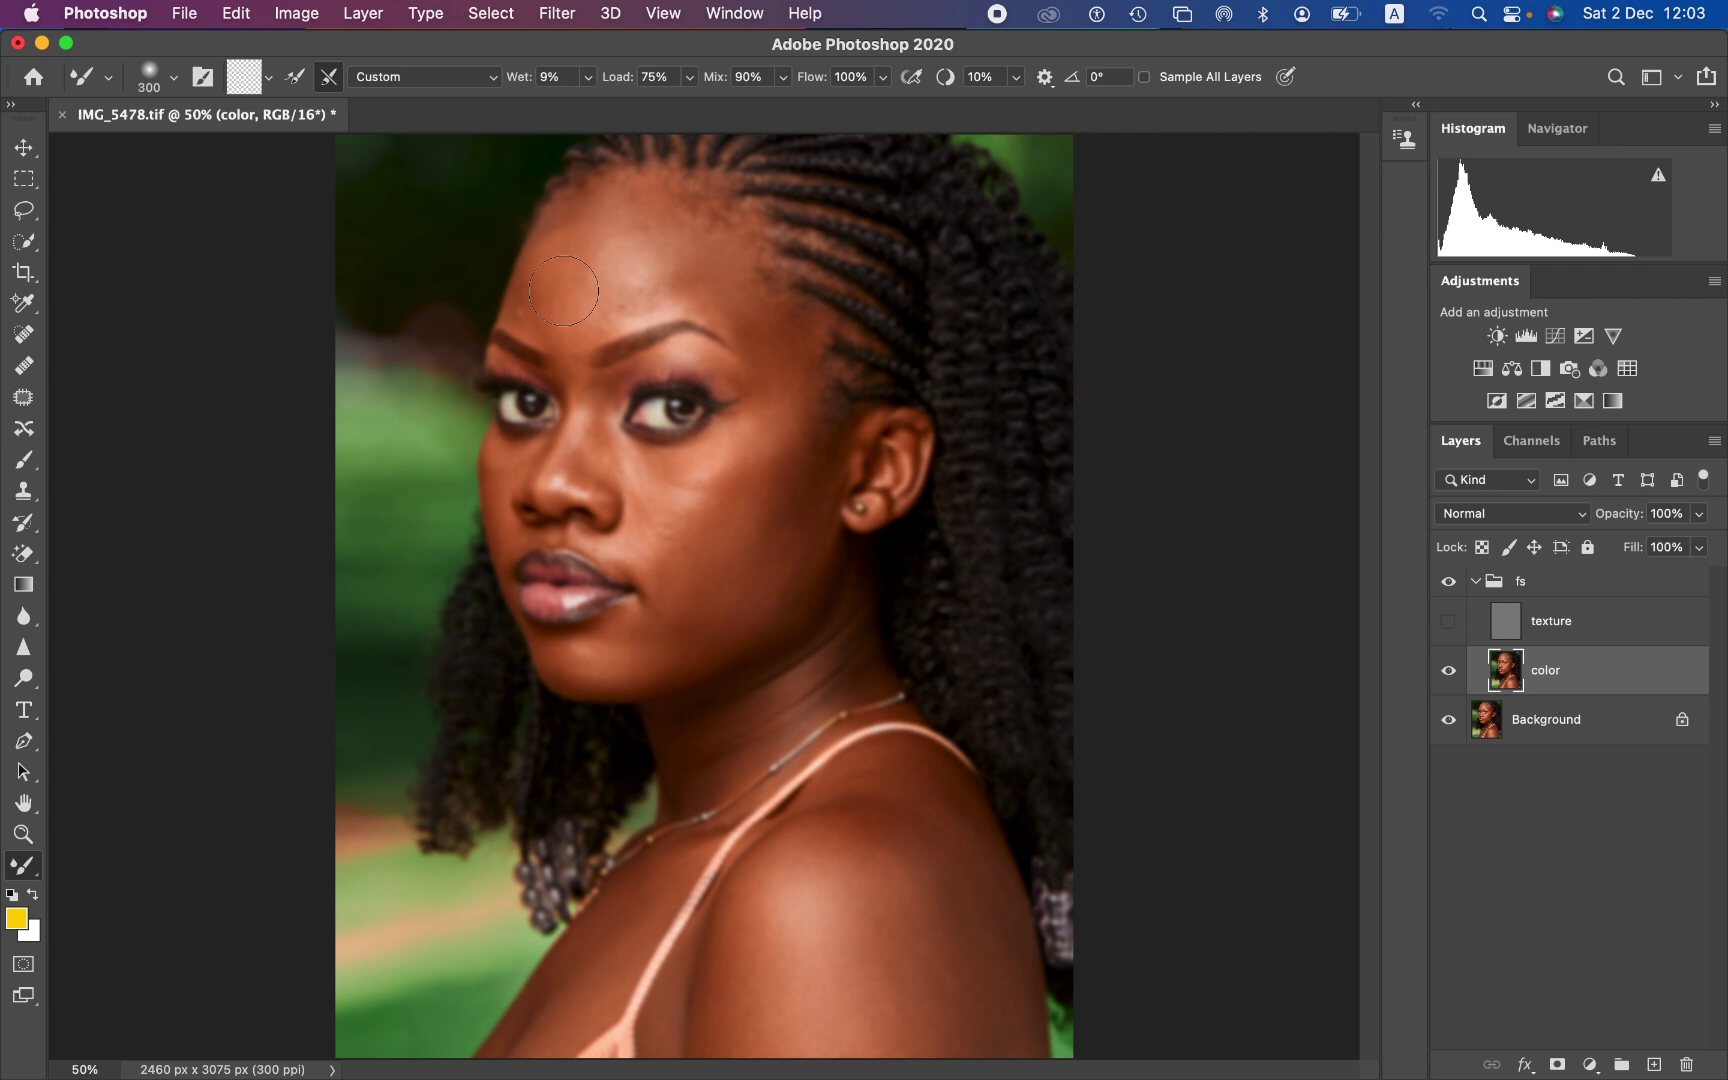
- Blend the forehead skin tones on the color layer with the Mixer Brush, using brush sizes of 300 and 200 px
{"action": "key", "text": "bracketright"}
{"action": "key", "text": "bracketright"}
{"action": "key", "text": "bracketright"}
{"action": "mouse_move", "coordinate": [544, 264]}
{"action": "left_mouse_down"}
{"action": "mouse_move", "coordinate": [528, 308]}
{"action": "mouse_move", "coordinate": [530, 290]}
{"action": "mouse_move", "coordinate": [556, 322]}
{"action": "mouse_move", "coordinate": [544, 287]}
{"action": "mouse_move", "coordinate": [566, 236]}
{"action": "mouse_move", "coordinate": [540, 293]}
{"action": "mouse_move", "coordinate": [588, 226]}
{"action": "left_mouse_up"}
{"action": "mouse_move", "coordinate": [608, 261]}
{"action": "left_mouse_down"}
{"action": "mouse_move", "coordinate": [592, 300]}
{"action": "mouse_move", "coordinate": [586, 271]}
{"action": "mouse_move", "coordinate": [584, 301]}
{"action": "mouse_move", "coordinate": [572, 294]}
{"action": "mouse_move", "coordinate": [567, 331]}
{"action": "mouse_move", "coordinate": [600, 219]}
{"action": "mouse_move", "coordinate": [585, 219]}
{"action": "mouse_move", "coordinate": [621, 192]}
{"action": "mouse_move", "coordinate": [667, 204]}
{"action": "mouse_move", "coordinate": [623, 299]}
{"action": "mouse_move", "coordinate": [626, 258]}
{"action": "mouse_move", "coordinate": [575, 275]}
{"action": "mouse_move", "coordinate": [581, 317]}
{"action": "mouse_move", "coordinate": [600, 312]}
{"action": "mouse_move", "coordinate": [545, 286]}
{"action": "mouse_move", "coordinate": [566, 251]}
{"action": "mouse_move", "coordinate": [697, 253]}
{"action": "mouse_move", "coordinate": [693, 277]}
{"action": "mouse_move", "coordinate": [703, 289]}
{"action": "mouse_move", "coordinate": [714, 265]}
{"action": "mouse_move", "coordinate": [756, 336]}
{"action": "mouse_move", "coordinate": [722, 290]}
{"action": "left_mouse_up"}
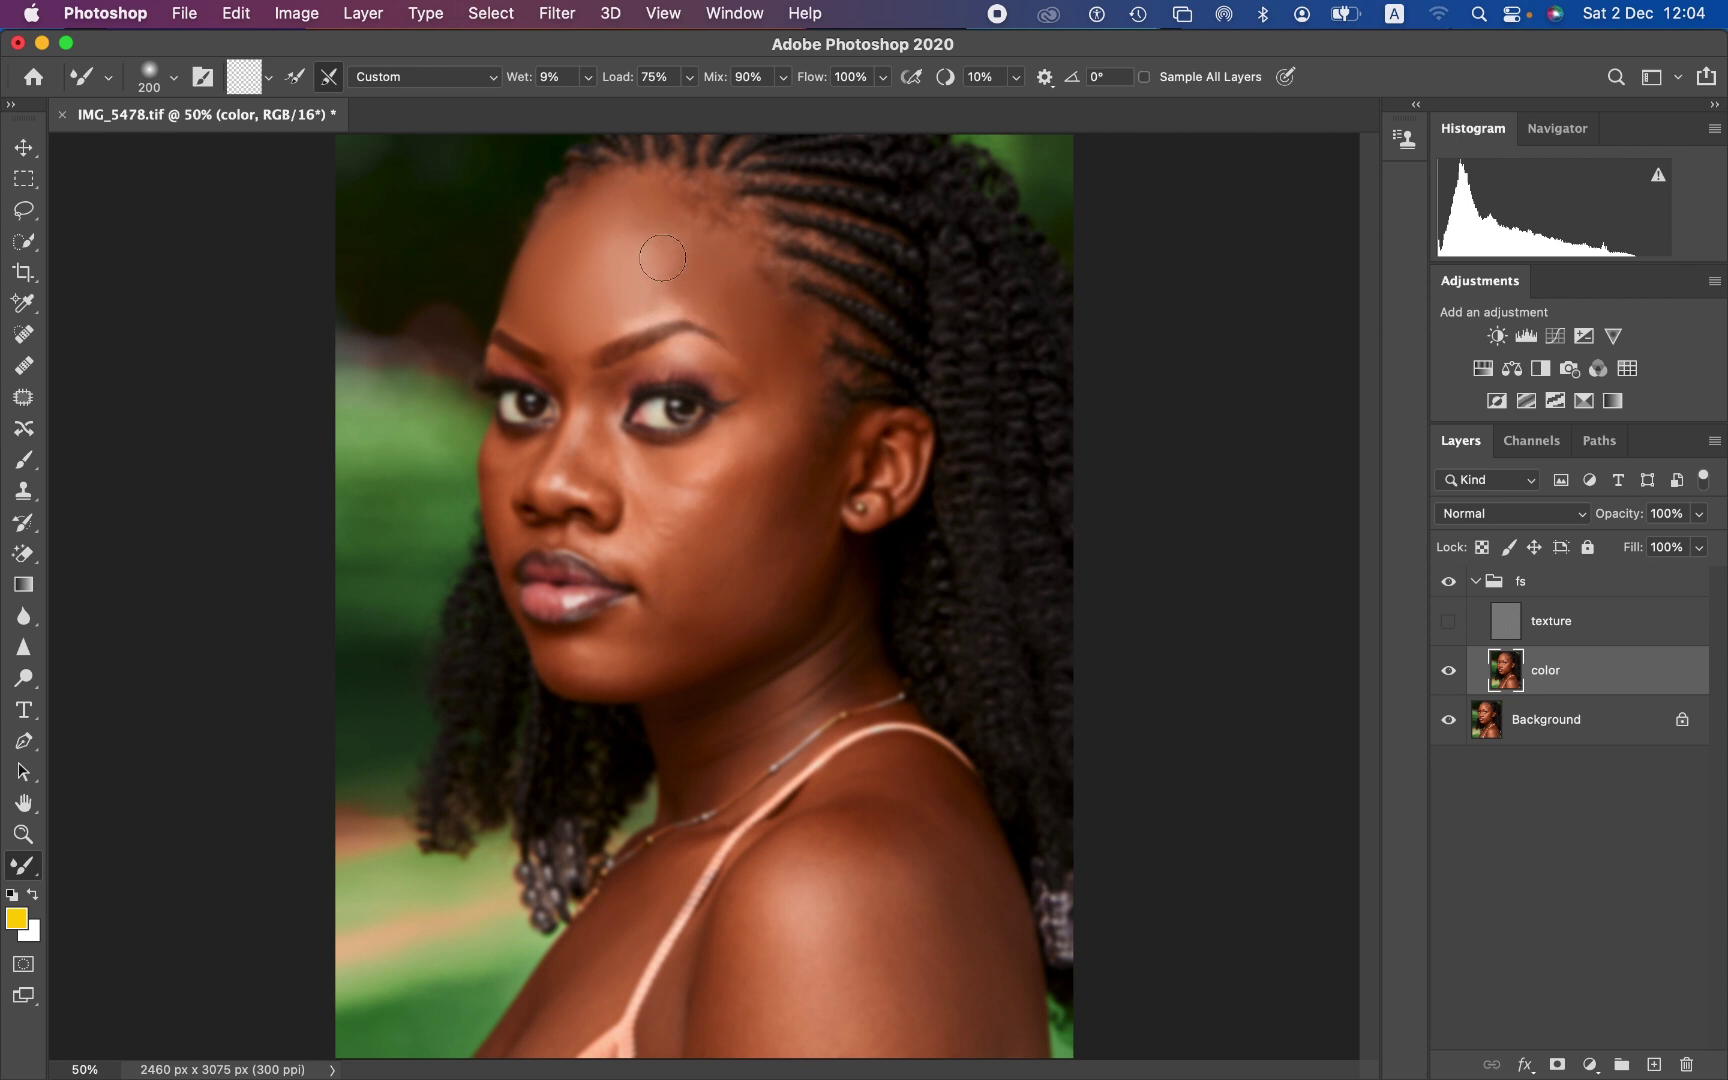
{"action": "mouse_move", "coordinate": [668, 268]}
{"action": "left_mouse_down"}
{"action": "mouse_move", "coordinate": [652, 299]}
{"action": "mouse_move", "coordinate": [669, 280]}
{"action": "mouse_move", "coordinate": [662, 232]}
{"action": "mouse_move", "coordinate": [642, 222]}
{"action": "mouse_move", "coordinate": [672, 243]}
{"action": "mouse_move", "coordinate": [678, 228]}
{"action": "mouse_move", "coordinate": [630, 208]}
{"action": "mouse_move", "coordinate": [609, 246]}
{"action": "mouse_move", "coordinate": [628, 226]}
{"action": "mouse_move", "coordinate": [663, 233]}
{"action": "mouse_move", "coordinate": [654, 279]}
{"action": "mouse_move", "coordinate": [610, 314]}
{"action": "mouse_move", "coordinate": [694, 281]}
{"action": "mouse_move", "coordinate": [768, 363]}
{"action": "mouse_move", "coordinate": [672, 296]}
{"action": "mouse_move", "coordinate": [563, 313]}
{"action": "mouse_move", "coordinate": [556, 281]}
{"action": "mouse_move", "coordinate": [582, 231]}
{"action": "mouse_move", "coordinate": [565, 245]}
{"action": "mouse_move", "coordinate": [592, 219]}
{"action": "mouse_move", "coordinate": [670, 254]}
{"action": "mouse_move", "coordinate": [677, 235]}
{"action": "mouse_move", "coordinate": [756, 309]}
{"action": "left_mouse_up"}
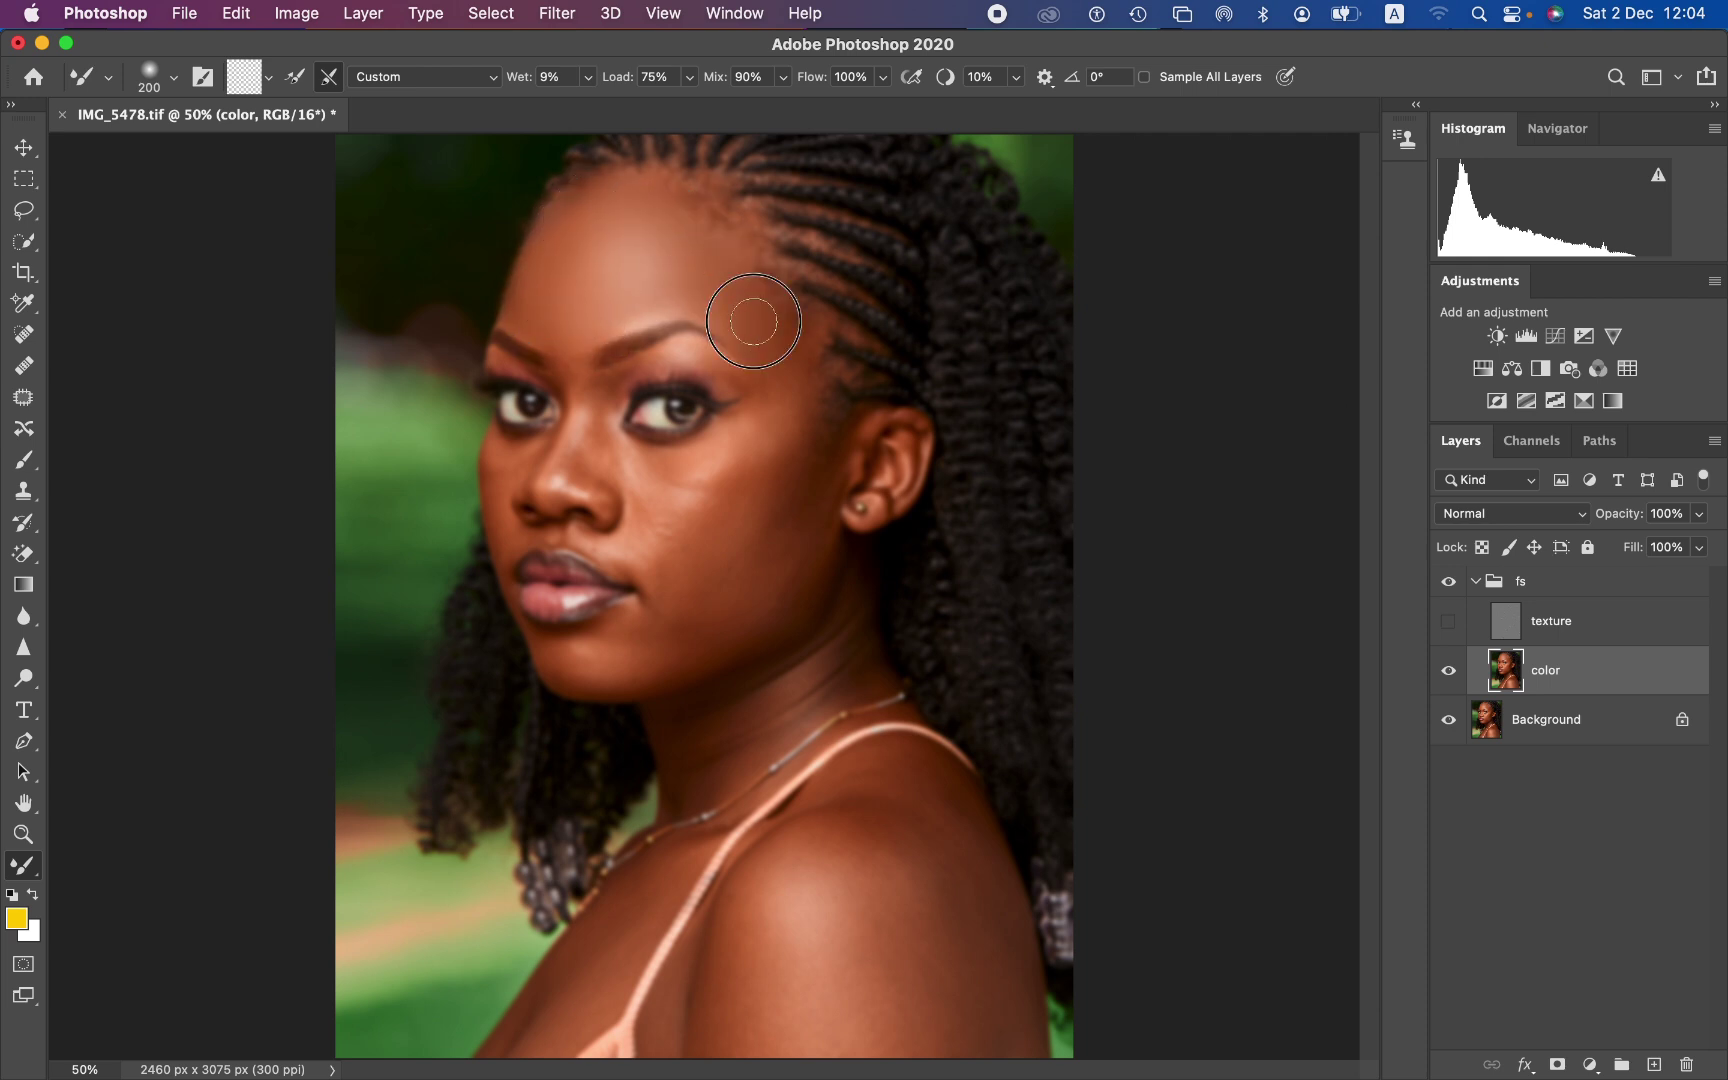
- Show the texture layer, compare the portrait with and without the fs group, and hide the texture layer again
{"action": "left_click", "coordinate": [1447, 622]}
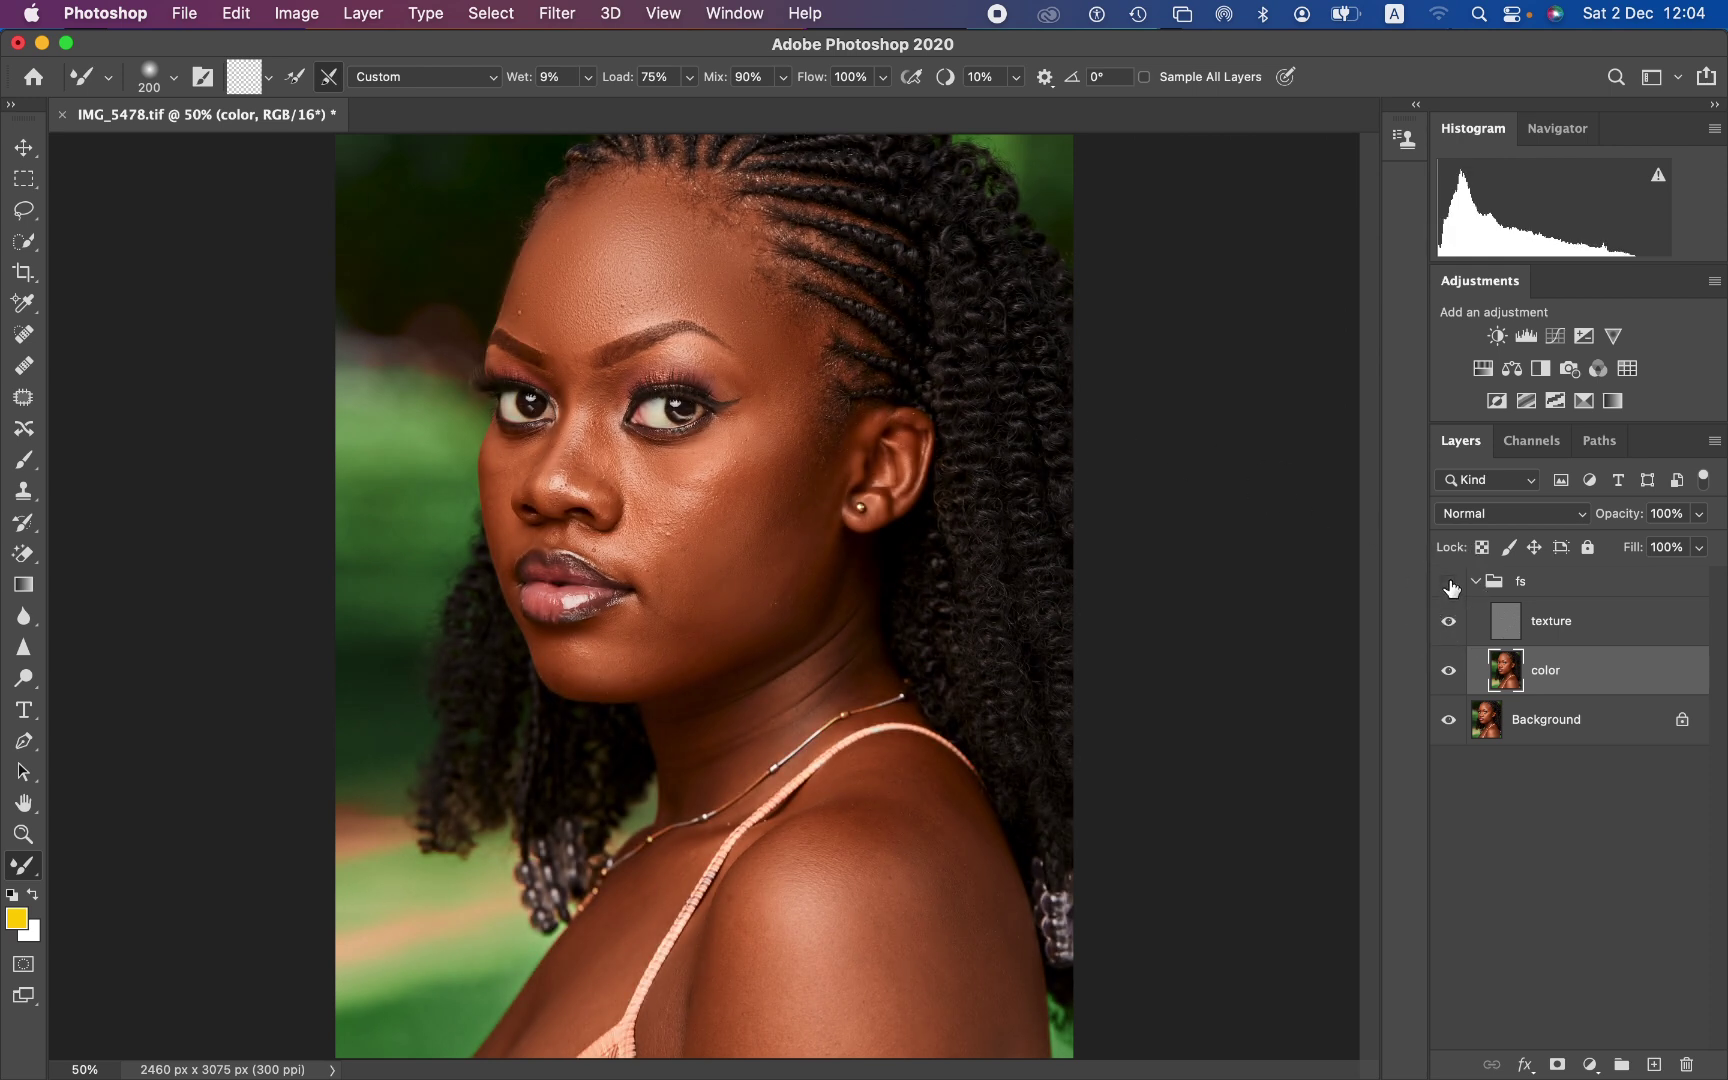
{"action": "left_click", "coordinate": [1449, 583]}
{"action": "left_click", "coordinate": [1449, 583]}
{"action": "left_click", "coordinate": [1449, 583]}
{"action": "left_click", "coordinate": [1448, 624]}
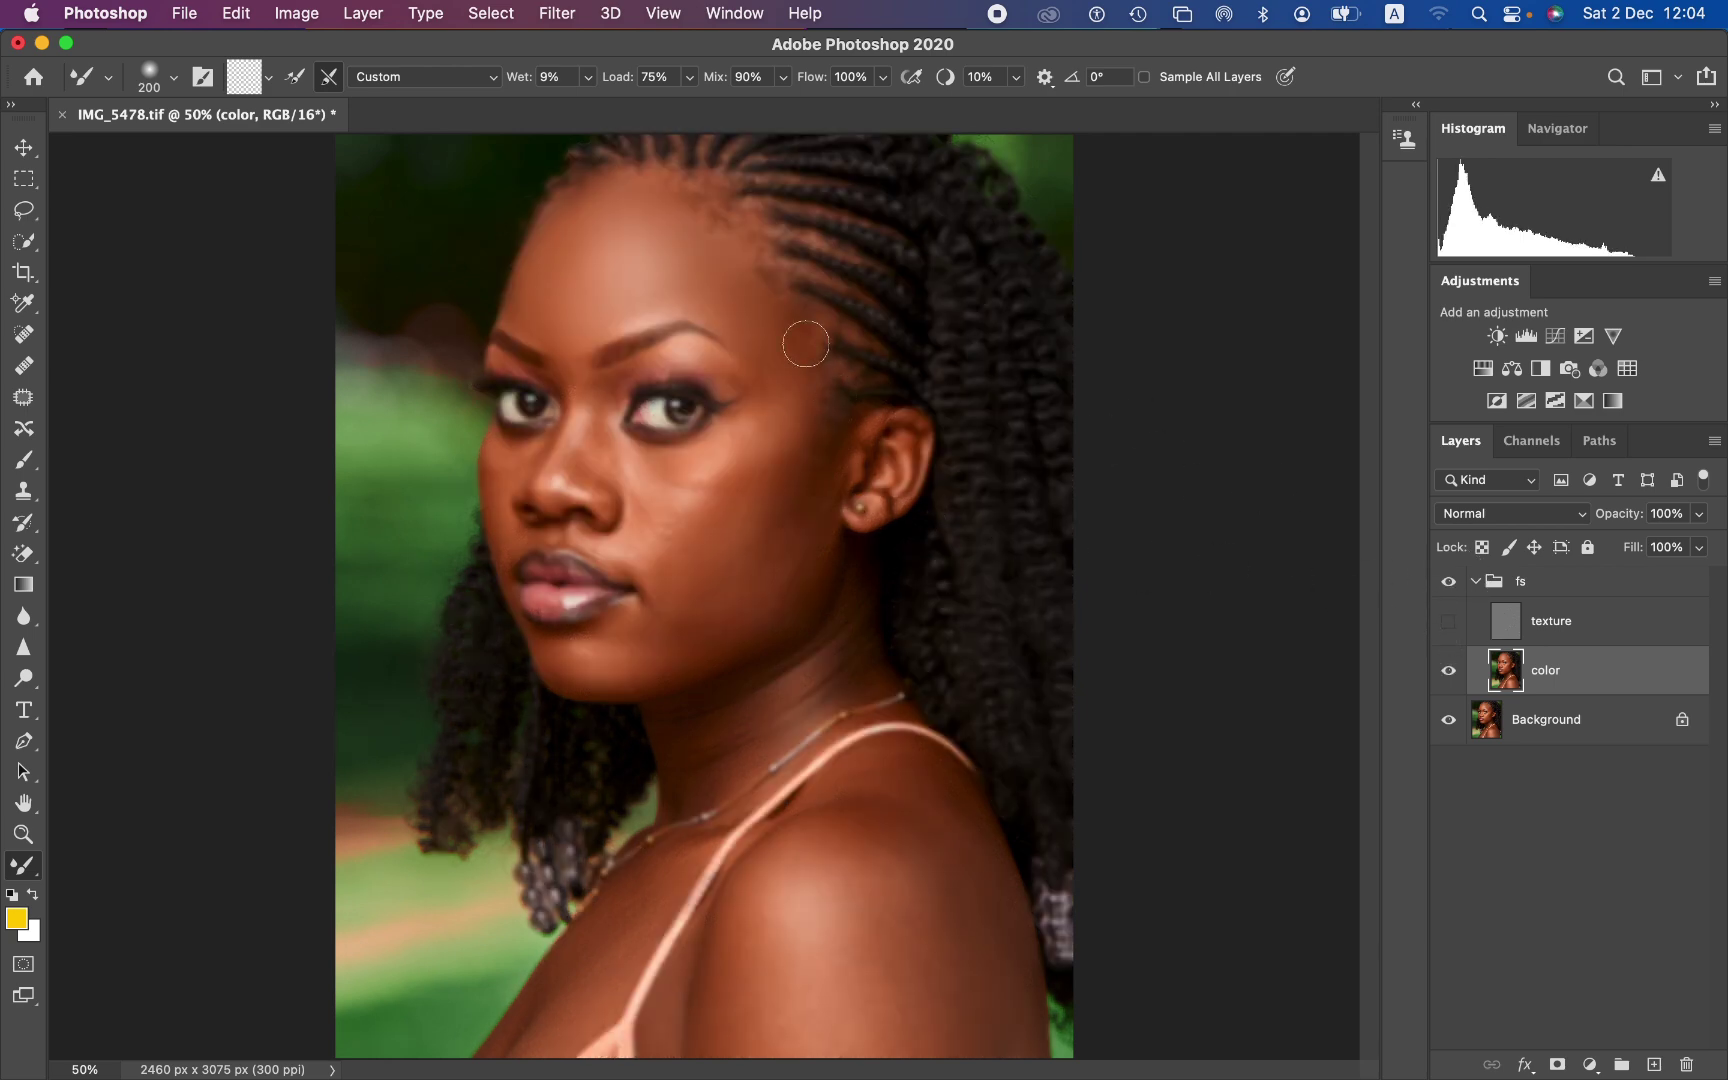
- Blend the temple, cheek, nose and chin tones on the color layer with the Mixer Brush, using 200 and 100 px sizes
{"action": "mouse_move", "coordinate": [806, 344]}
{"action": "left_mouse_down"}
{"action": "mouse_move", "coordinate": [772, 328]}
{"action": "mouse_move", "coordinate": [782, 389]}
{"action": "left_mouse_up"}
{"action": "mouse_move", "coordinate": [748, 503]}
{"action": "left_mouse_down"}
{"action": "mouse_move", "coordinate": [721, 525]}
{"action": "mouse_move", "coordinate": [787, 441]}
{"action": "mouse_move", "coordinate": [727, 508]}
{"action": "mouse_move", "coordinate": [746, 570]}
{"action": "mouse_move", "coordinate": [757, 556]}
{"action": "mouse_move", "coordinate": [730, 586]}
{"action": "mouse_move", "coordinate": [761, 550]}
{"action": "mouse_move", "coordinate": [723, 593]}
{"action": "mouse_move", "coordinate": [783, 412]}
{"action": "mouse_move", "coordinate": [767, 332]}
{"action": "mouse_move", "coordinate": [782, 426]}
{"action": "mouse_move", "coordinate": [757, 492]}
{"action": "mouse_move", "coordinate": [674, 598]}
{"action": "mouse_move", "coordinate": [703, 576]}
{"action": "mouse_move", "coordinate": [599, 652]}
{"action": "mouse_move", "coordinate": [676, 630]}
{"action": "mouse_move", "coordinate": [647, 648]}
{"action": "mouse_move", "coordinate": [748, 585]}
{"action": "mouse_move", "coordinate": [729, 615]}
{"action": "mouse_move", "coordinate": [751, 606]}
{"action": "mouse_move", "coordinate": [787, 353]}
{"action": "mouse_move", "coordinate": [767, 305]}
{"action": "left_mouse_up"}
{"action": "key", "text": "bracketleft"}
{"action": "key", "text": "bracketleft"}
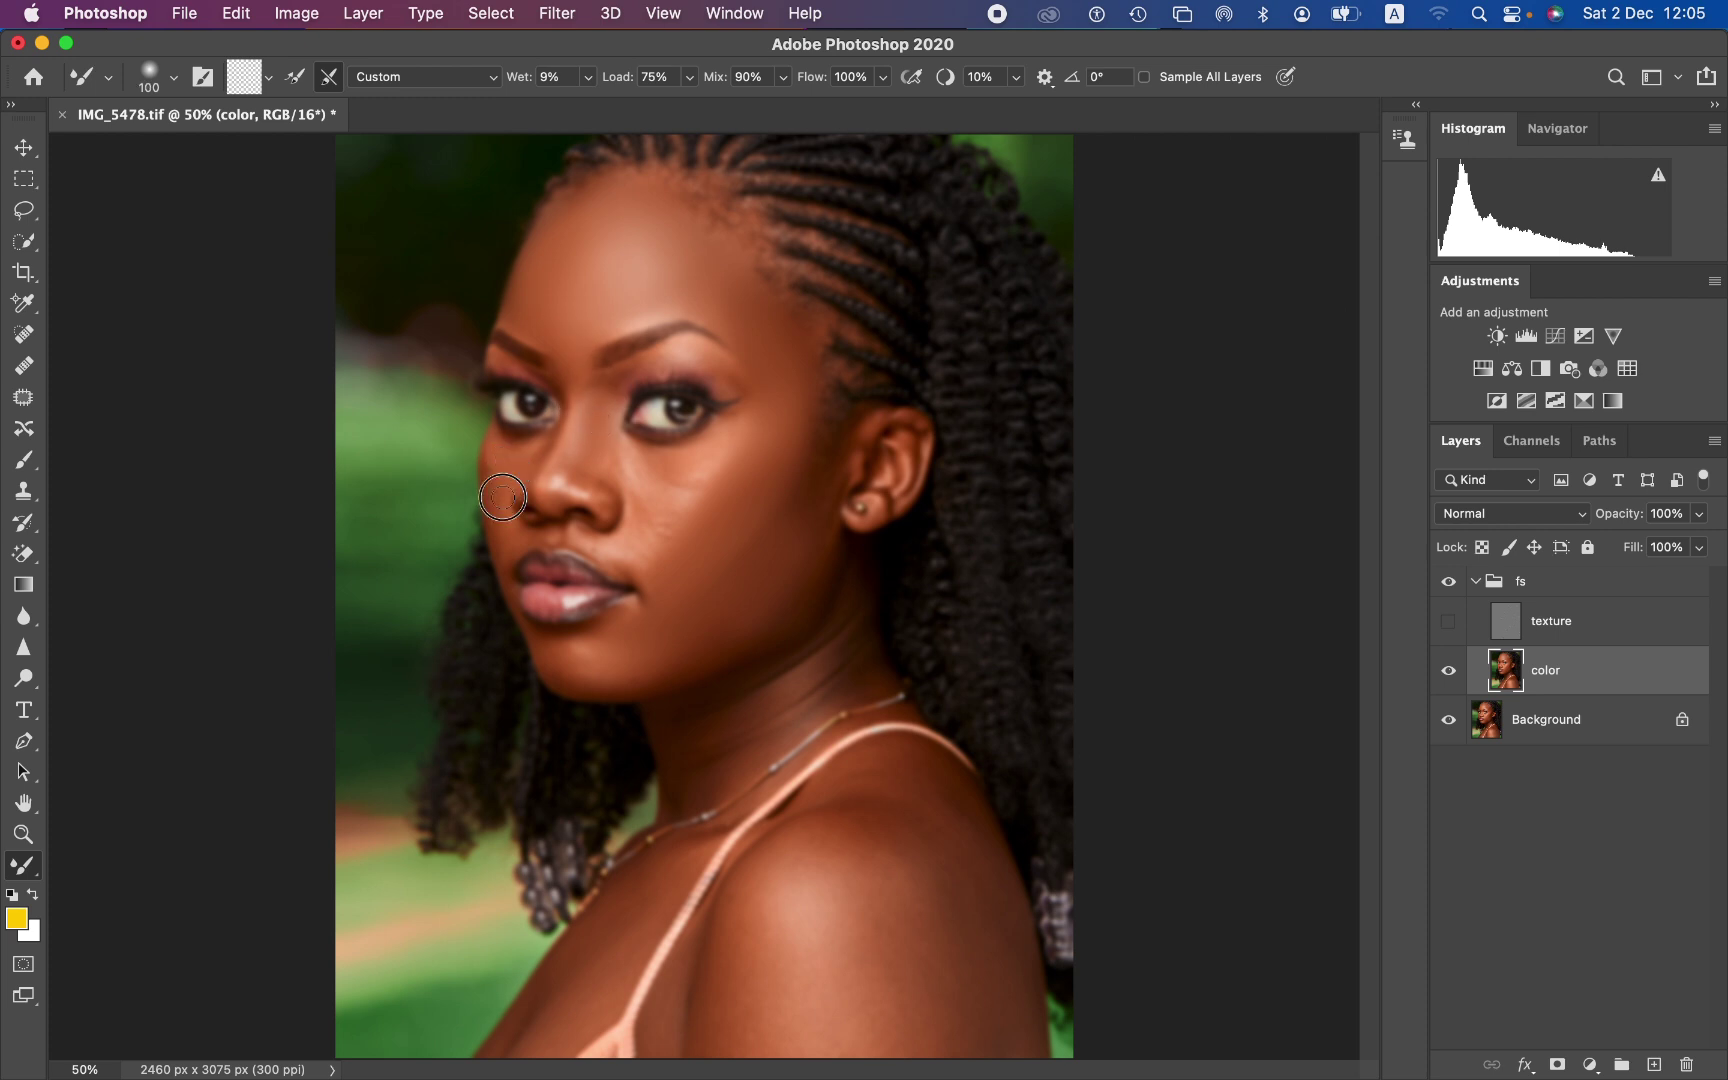
{"action": "mouse_move", "coordinate": [674, 511]}
{"action": "left_mouse_down"}
{"action": "mouse_move", "coordinate": [650, 591]}
{"action": "mouse_move", "coordinate": [592, 660]}
{"action": "mouse_move", "coordinate": [613, 672]}
{"action": "left_mouse_up"}
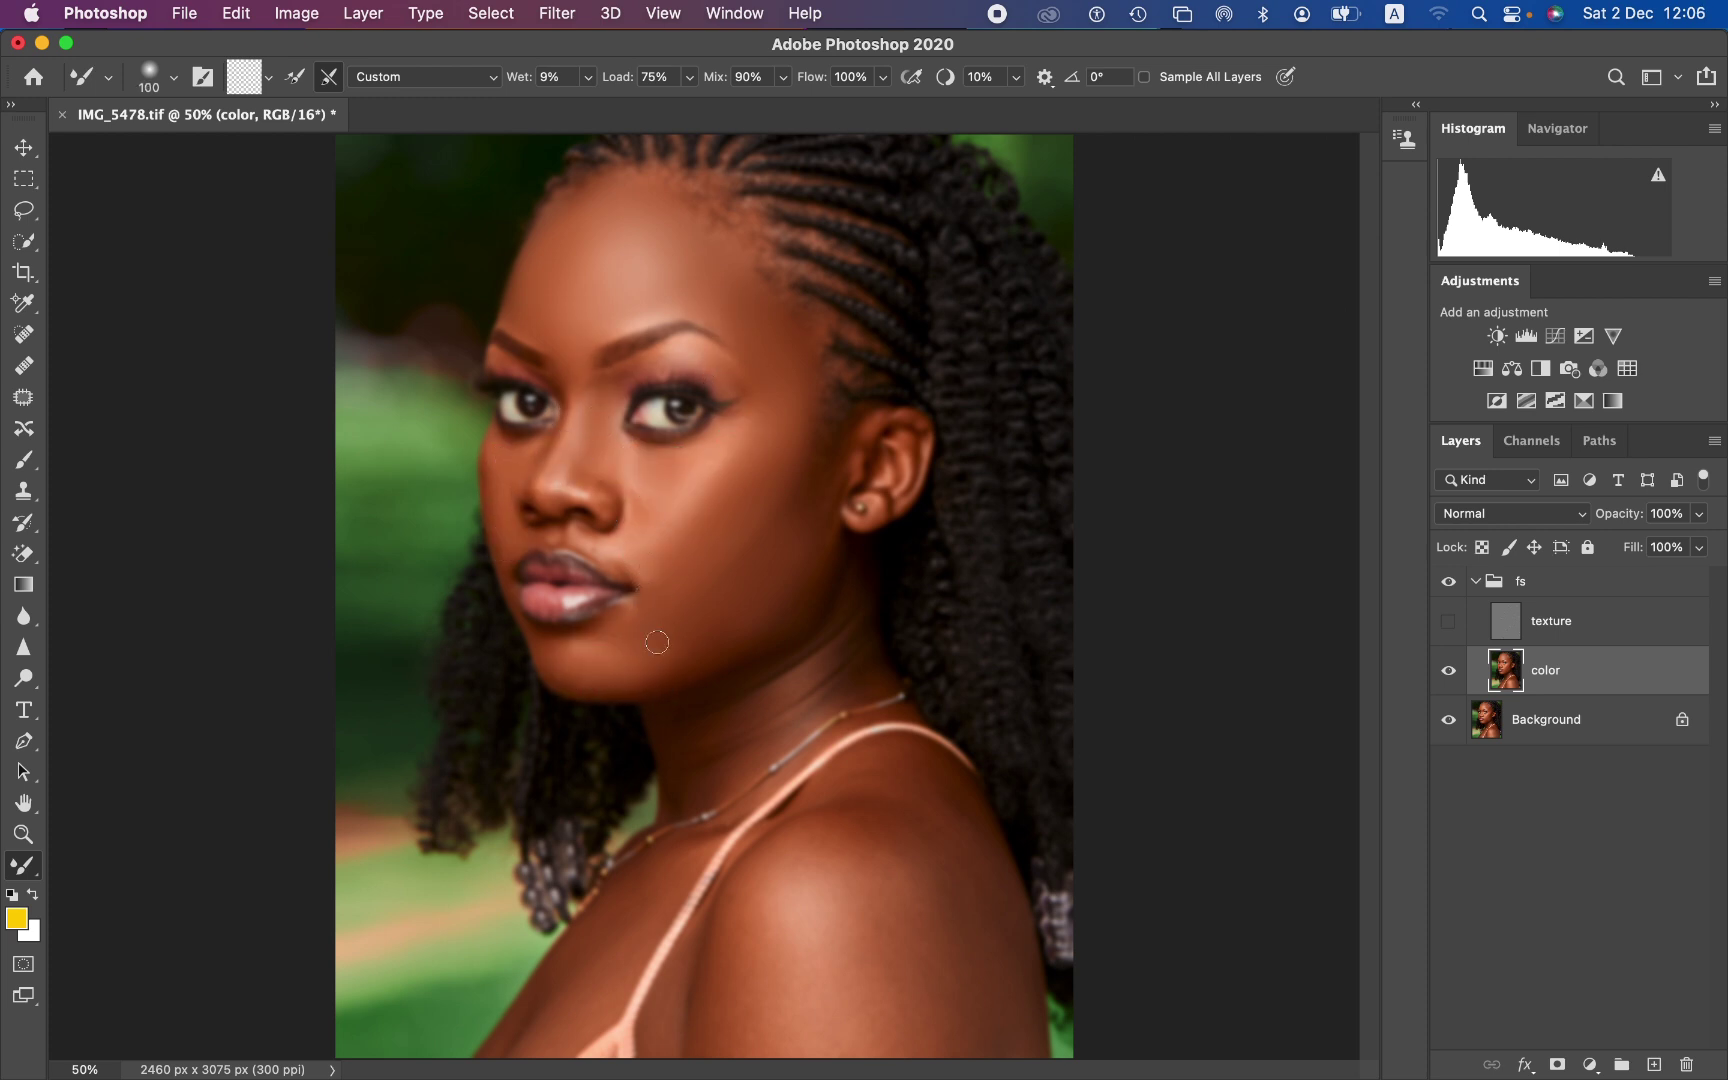
- Smooth the neck and shoulder tones with the Mixer Brush at 400 and 250 px, and show the texture layer
{"action": "key", "text": "bracketright"}
{"action": "key", "text": "bracketright"}
{"action": "key", "text": "bracketright"}
{"action": "key", "text": "bracketright"}
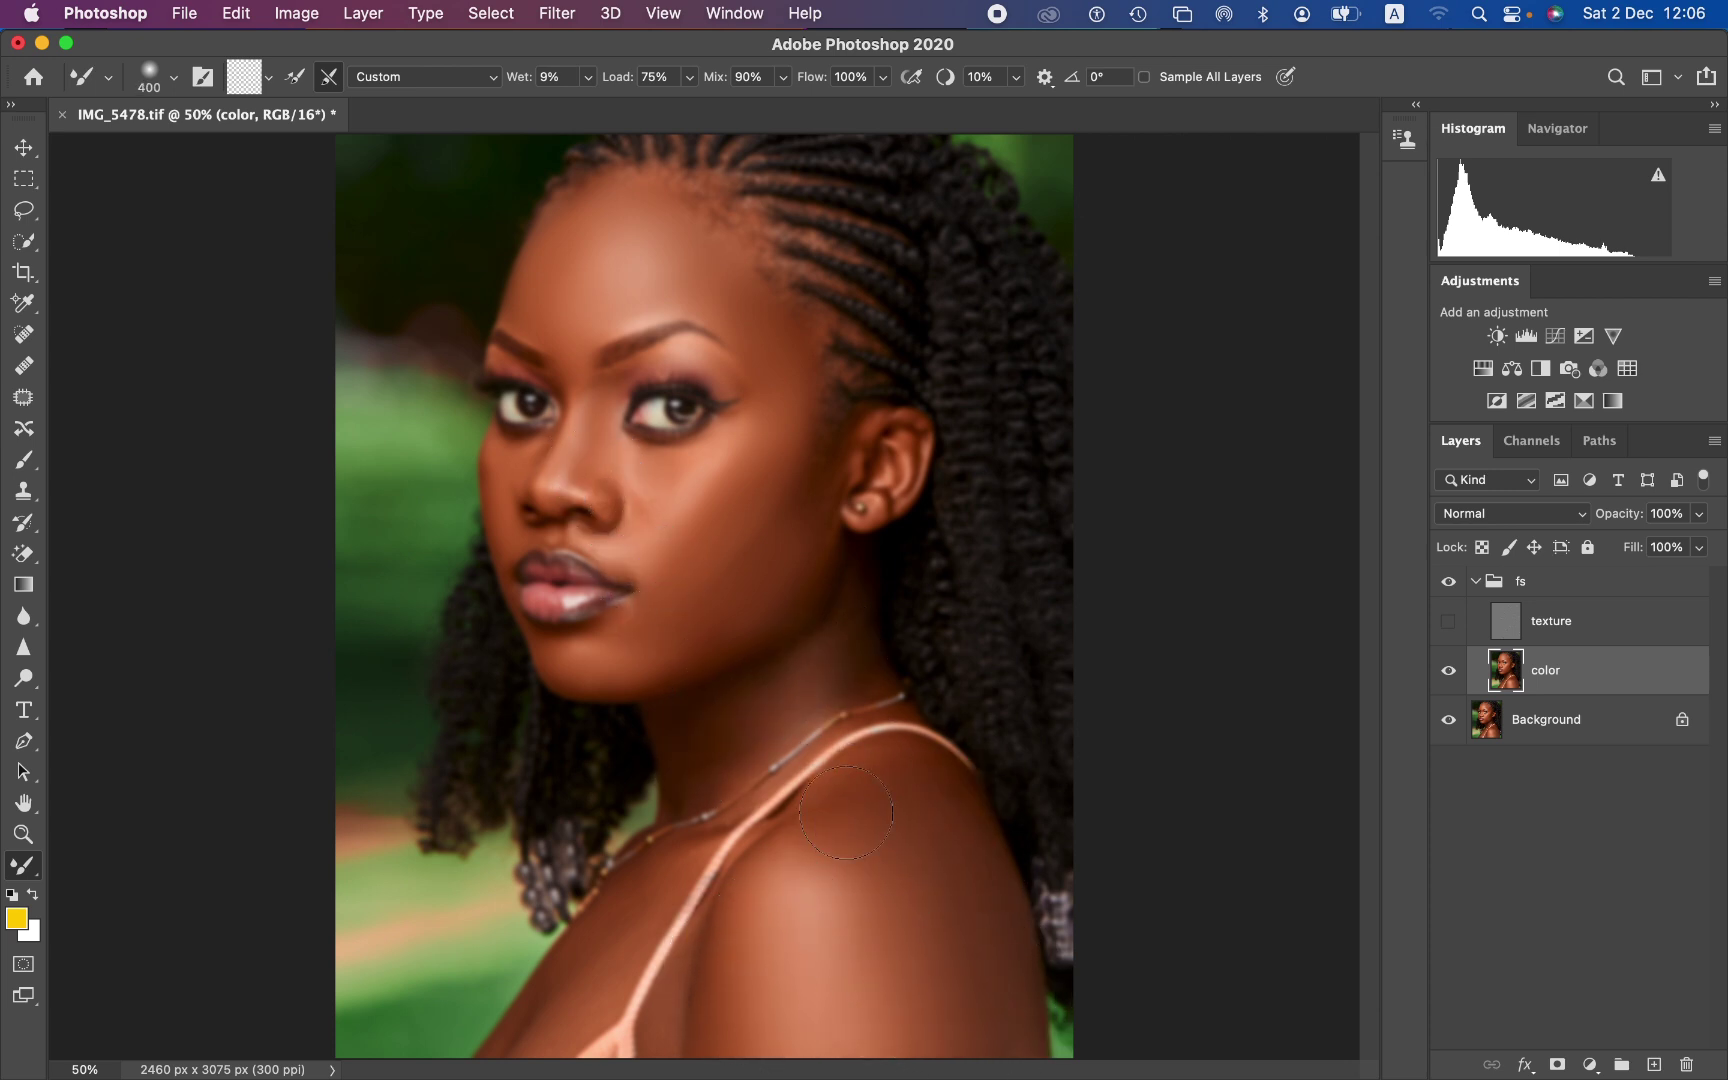
{"action": "key", "text": "bracketleft"}
{"action": "key", "text": "bracketleft"}
{"action": "left_click", "coordinate": [1447, 621]}
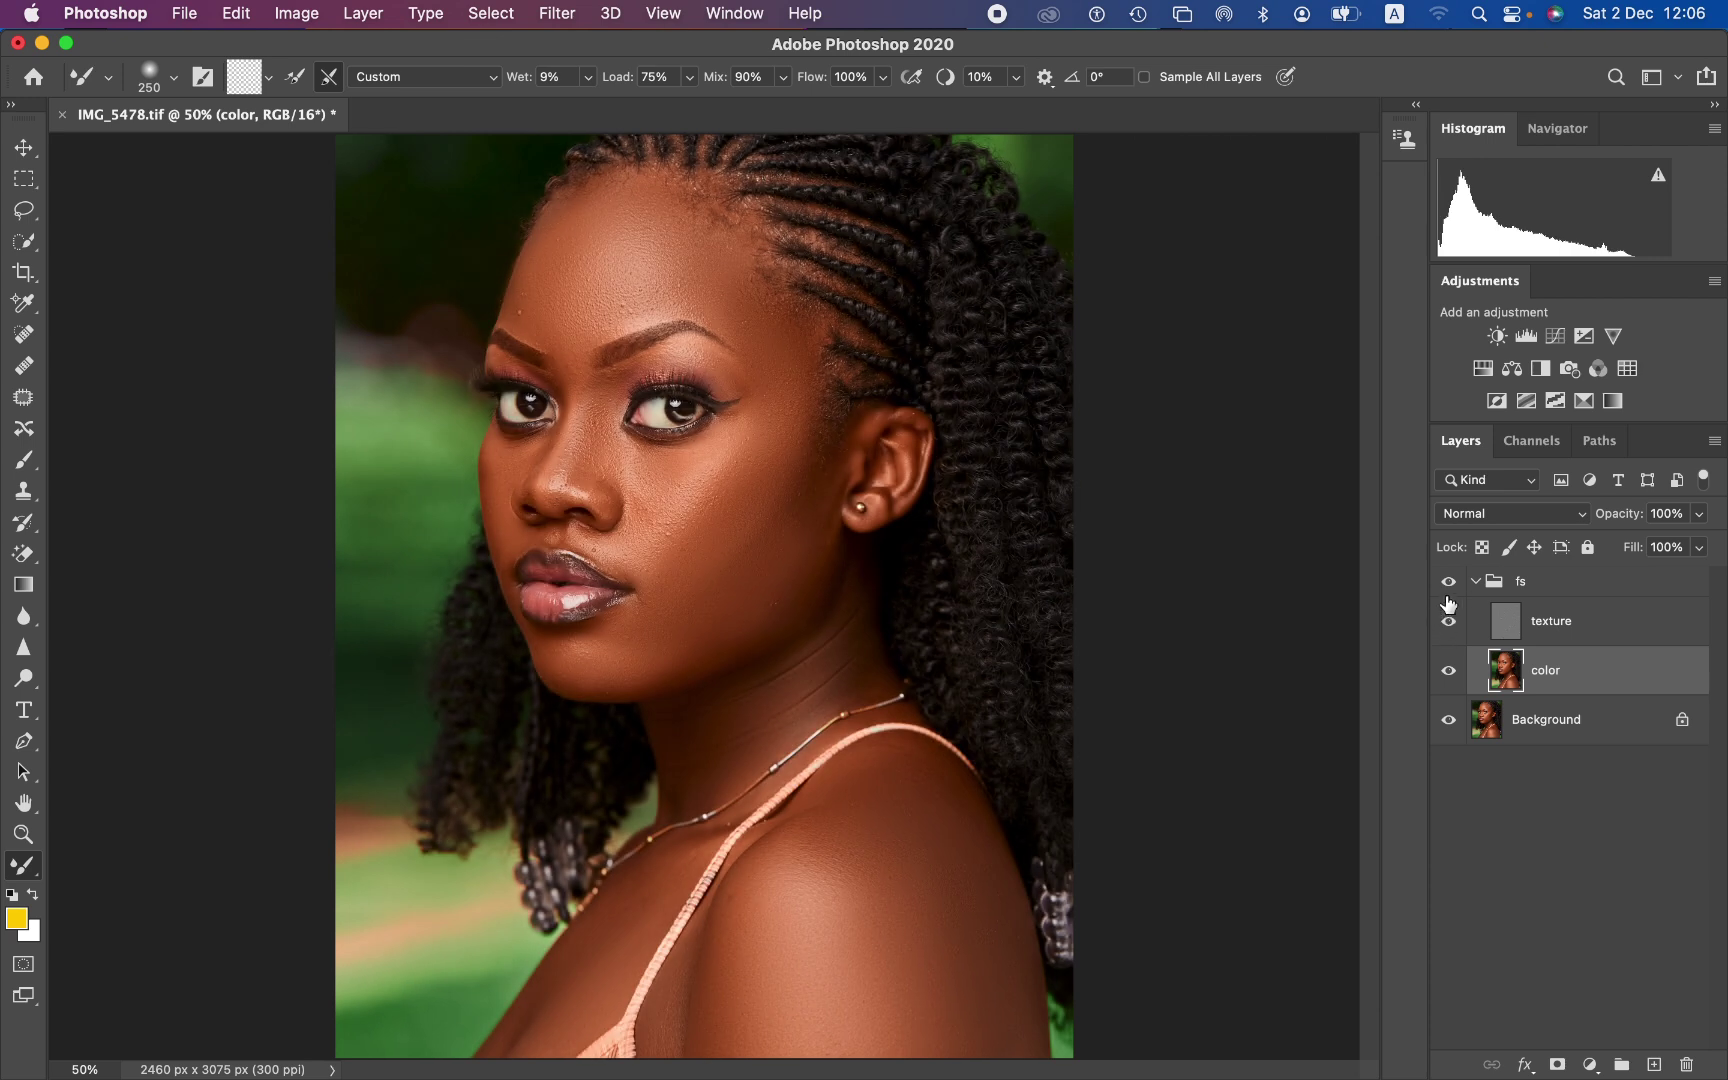
{"action": "left_click", "coordinate": [1447, 590]}
- Lasso the forehead above the brows, apply a 21-pixel Gaussian Blur to it on the color layer, and deselect
{"action": "left_click", "coordinate": [24, 212]}
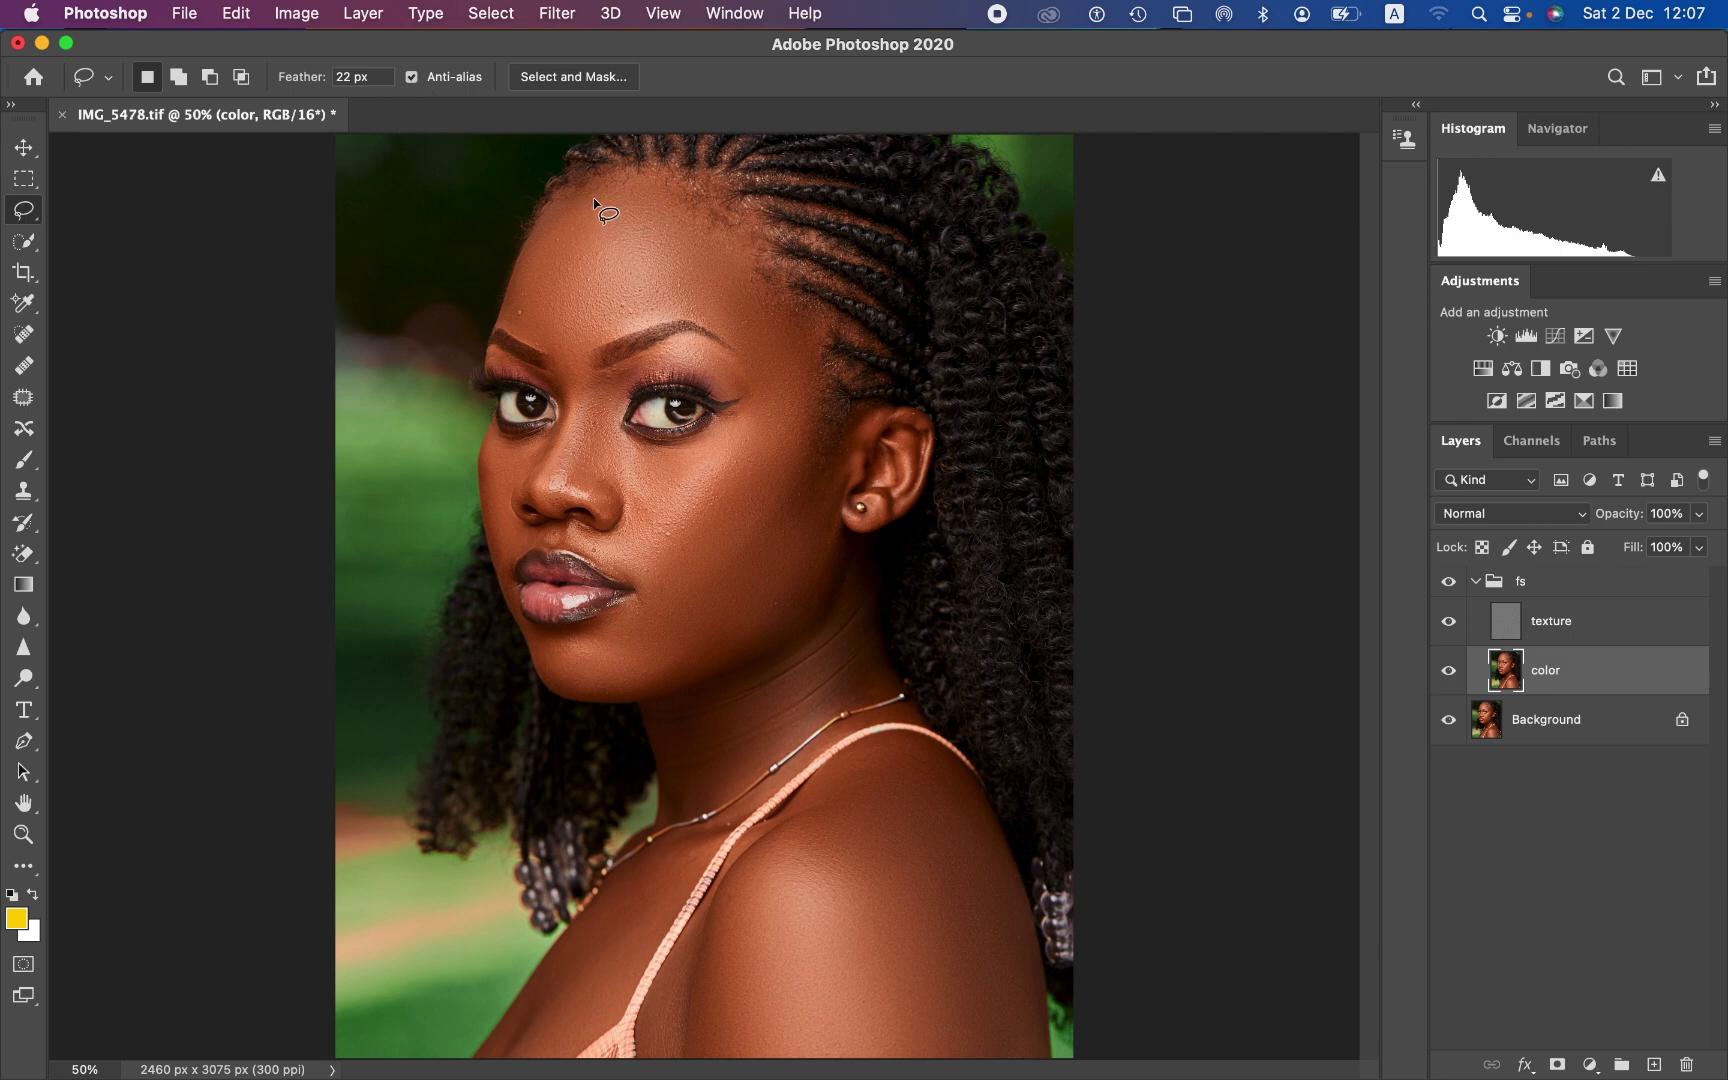
{"action": "mouse_move", "coordinate": [582, 182]}
{"action": "left_mouse_down"}
{"action": "mouse_move", "coordinate": [640, 168]}
{"action": "mouse_move", "coordinate": [712, 210]}
{"action": "mouse_move", "coordinate": [776, 313]}
{"action": "mouse_move", "coordinate": [775, 355]}
{"action": "mouse_move", "coordinate": [661, 318]}
{"action": "mouse_move", "coordinate": [607, 328]}
{"action": "mouse_move", "coordinate": [583, 362]}
{"action": "mouse_move", "coordinate": [537, 338]}
{"action": "mouse_move", "coordinate": [516, 305]}
{"action": "mouse_move", "coordinate": [532, 255]}
{"action": "mouse_move", "coordinate": [562, 198]}
{"action": "mouse_move", "coordinate": [613, 175]}
{"action": "left_mouse_up"}
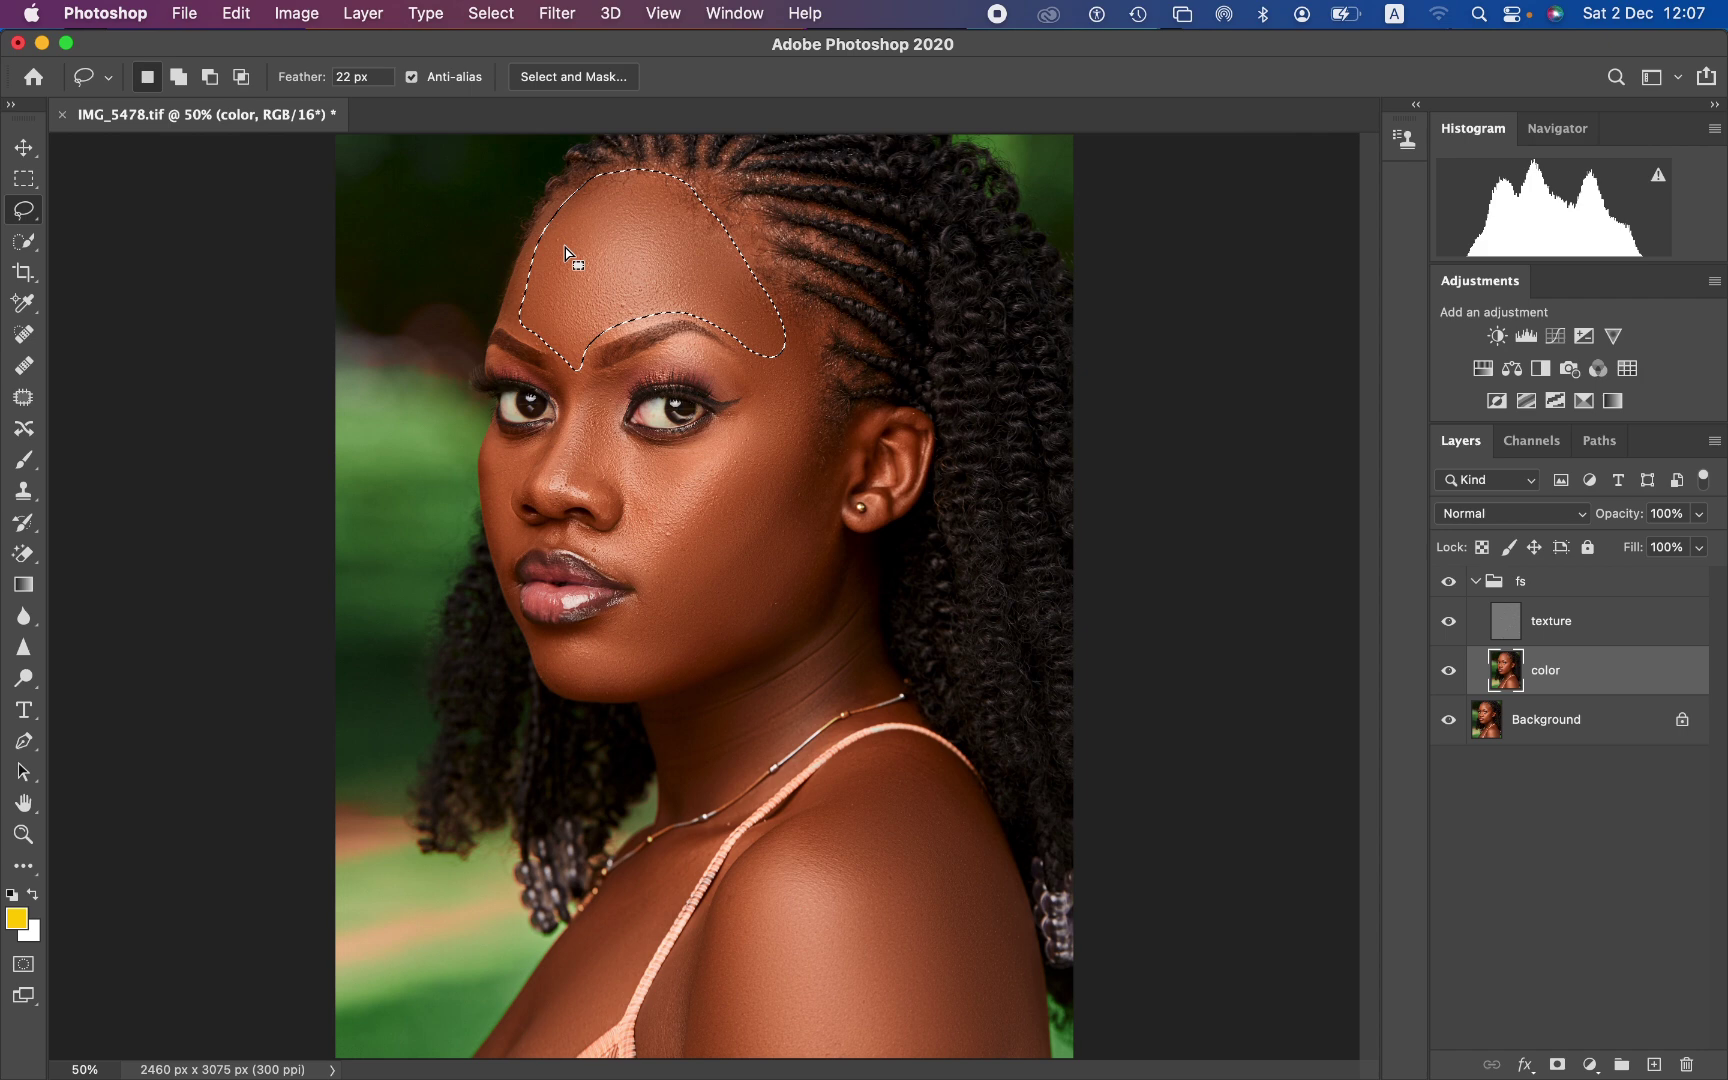
{"action": "left_click", "coordinate": [557, 13]}
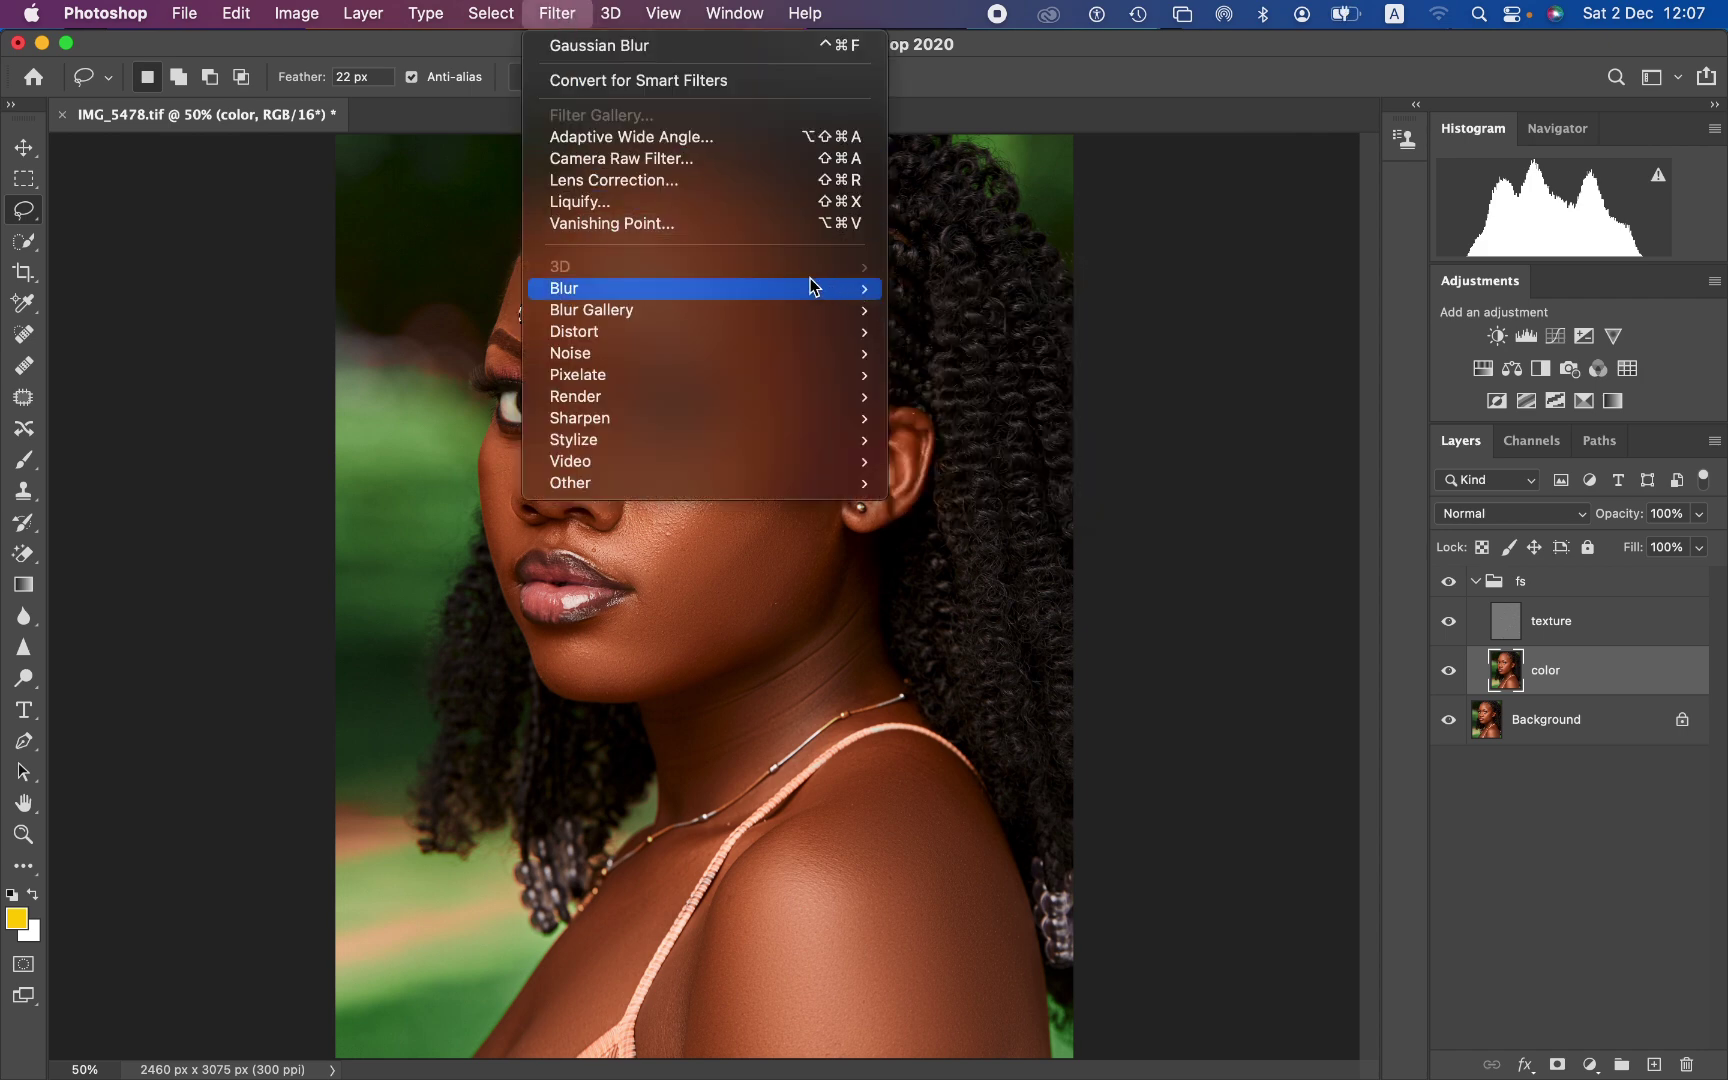
{"action": "mouse_move", "coordinate": [810, 288]}
{"action": "left_click", "coordinate": [990, 374]}
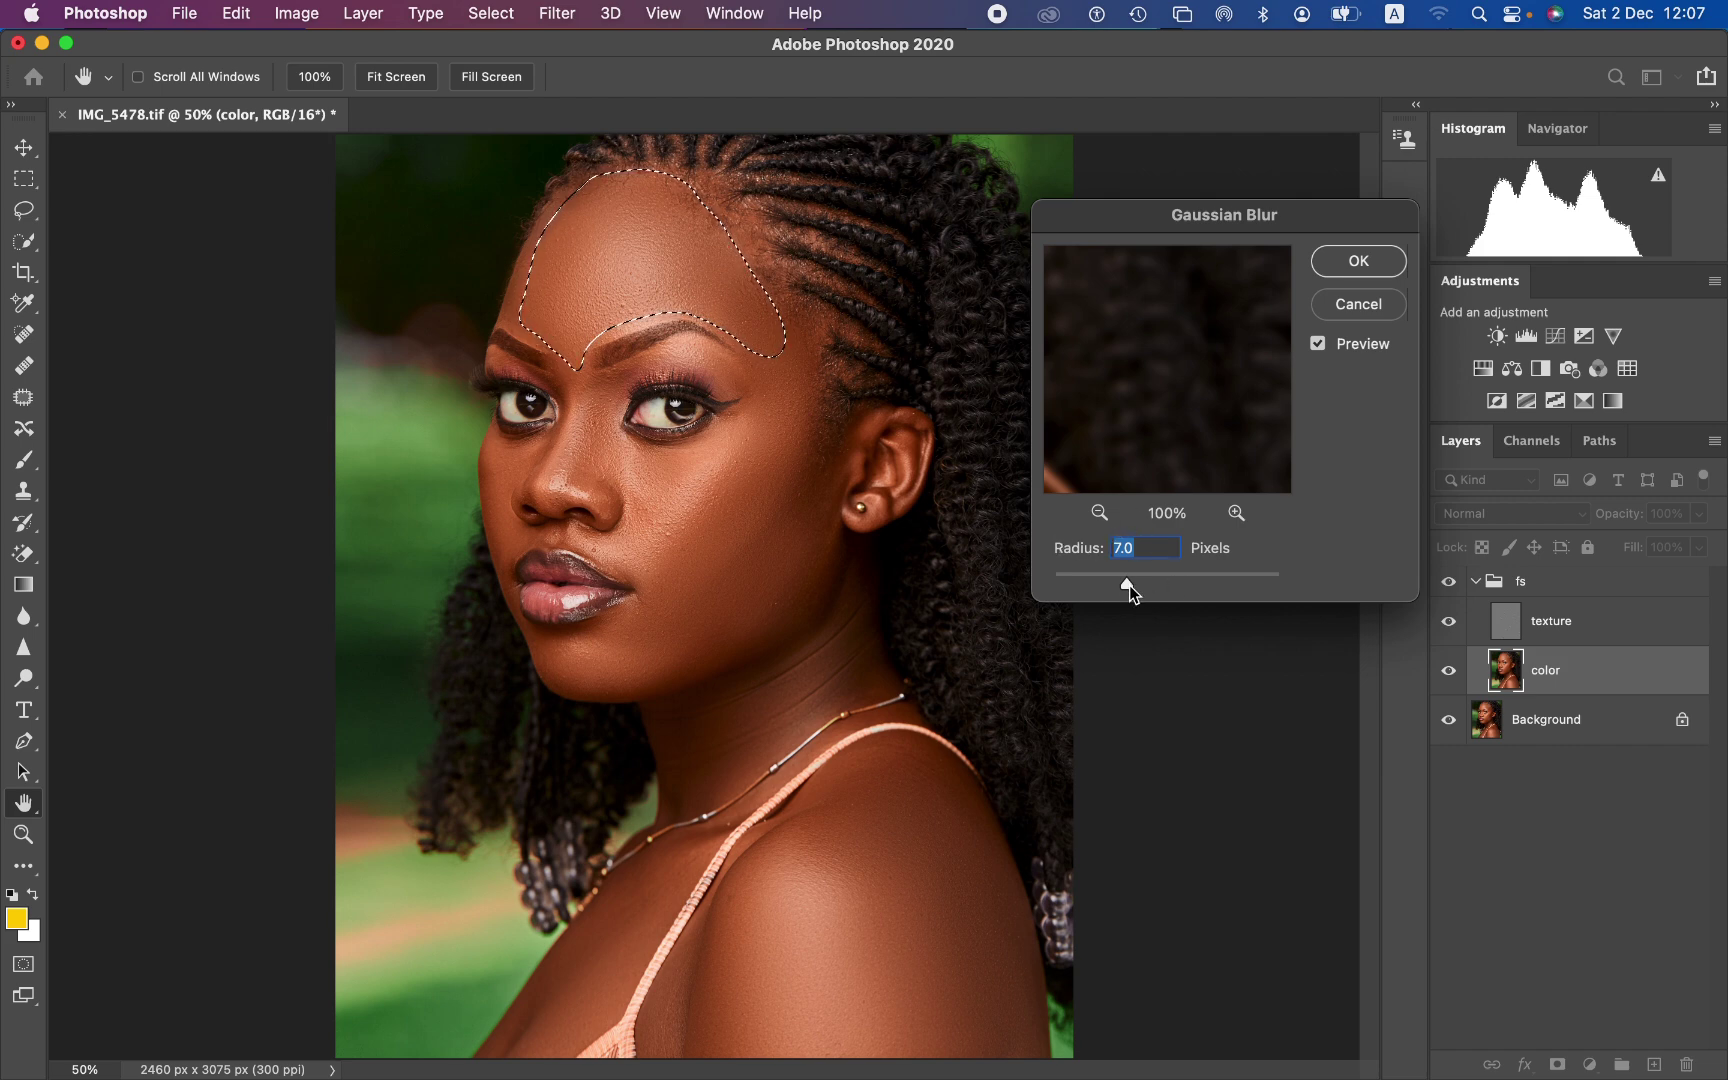
{"action": "left_click_drag", "start_coordinate": [1135, 586], "coordinate": [1153, 585]}
{"action": "left_click_drag", "start_coordinate": [1155, 588], "coordinate": [1153, 588]}
{"action": "key", "text": "BackSpace"}
{"action": "type", "text": "7"}
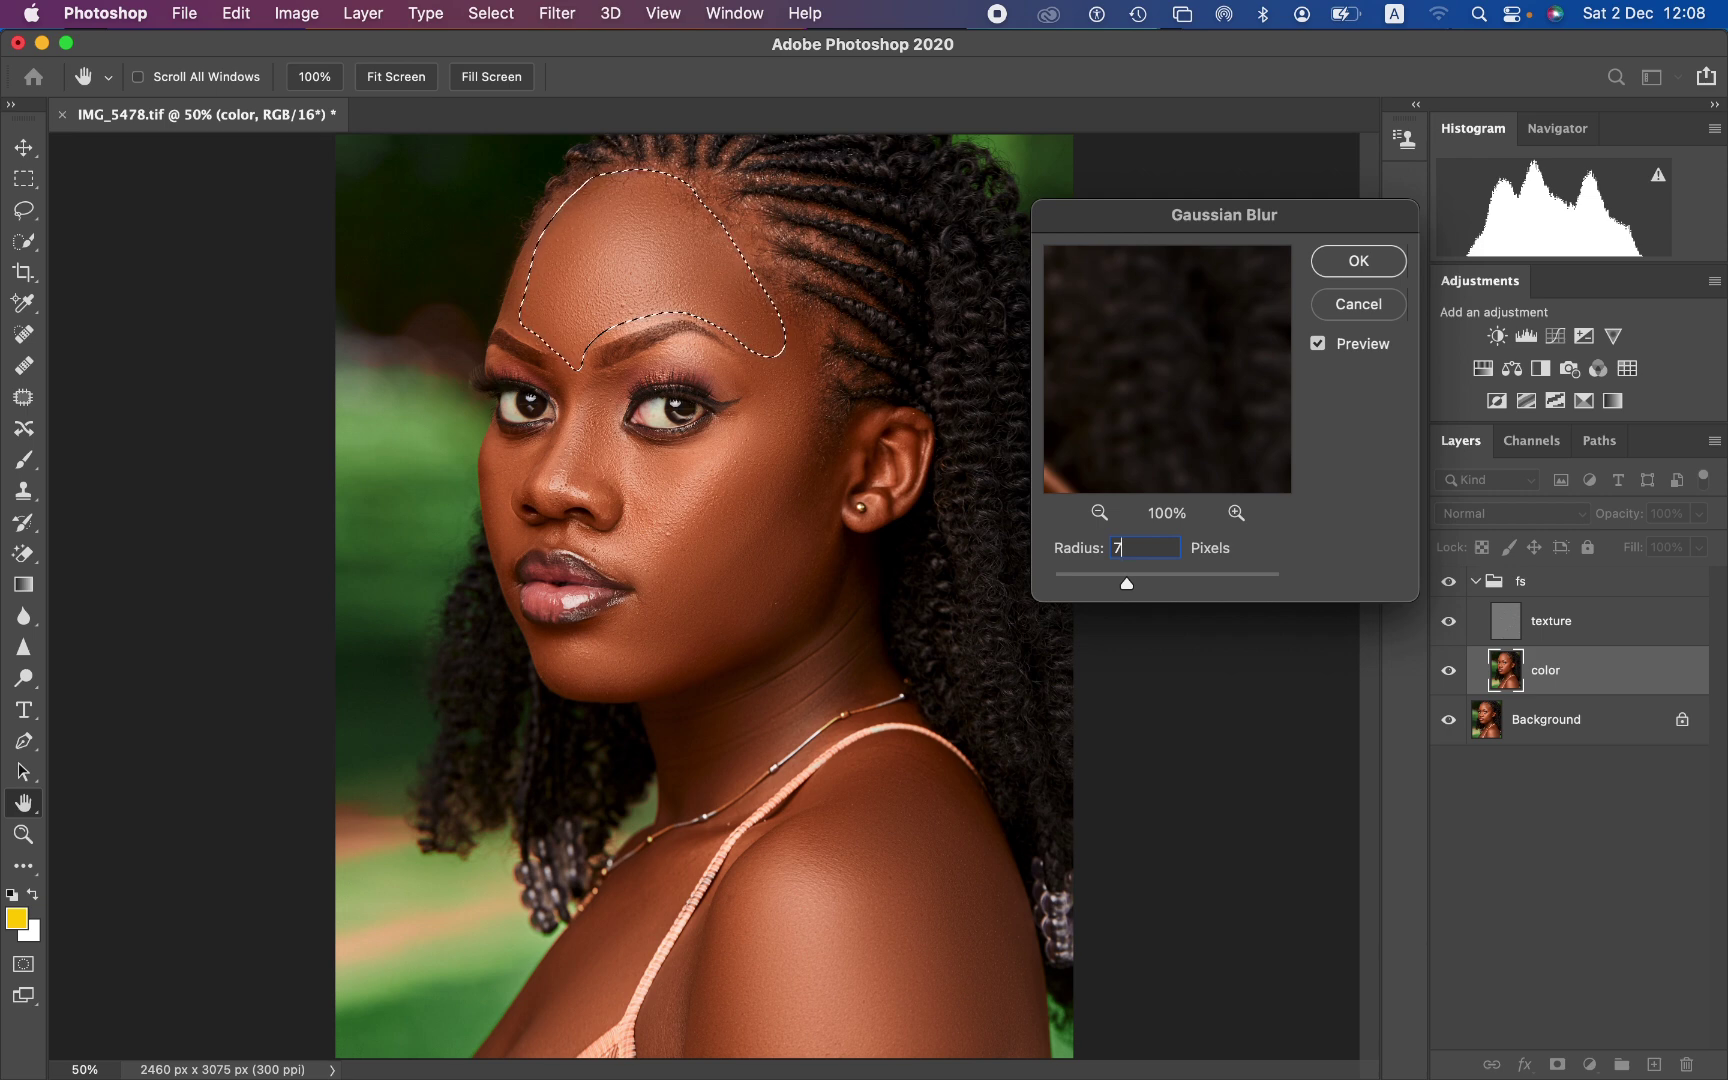
{"action": "key", "text": "BackSpace"}
{"action": "type", "text": "21"}
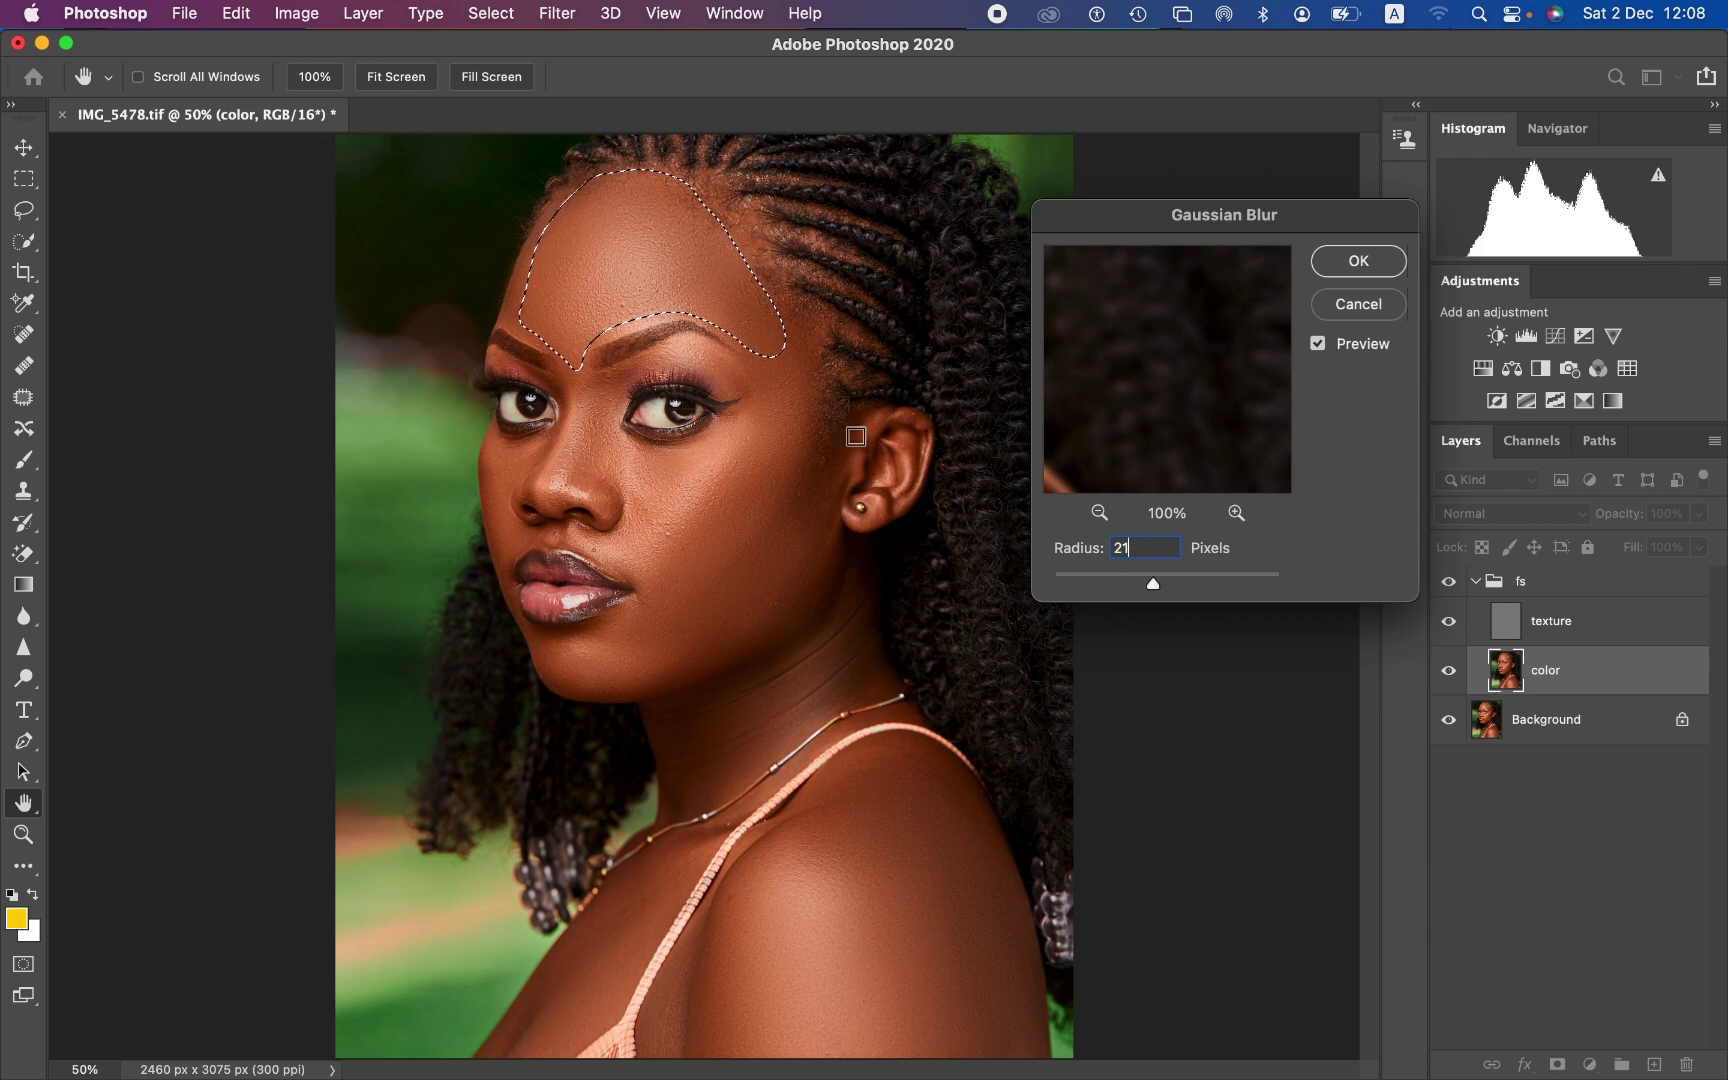
{"action": "left_click", "coordinate": [1350, 262]}
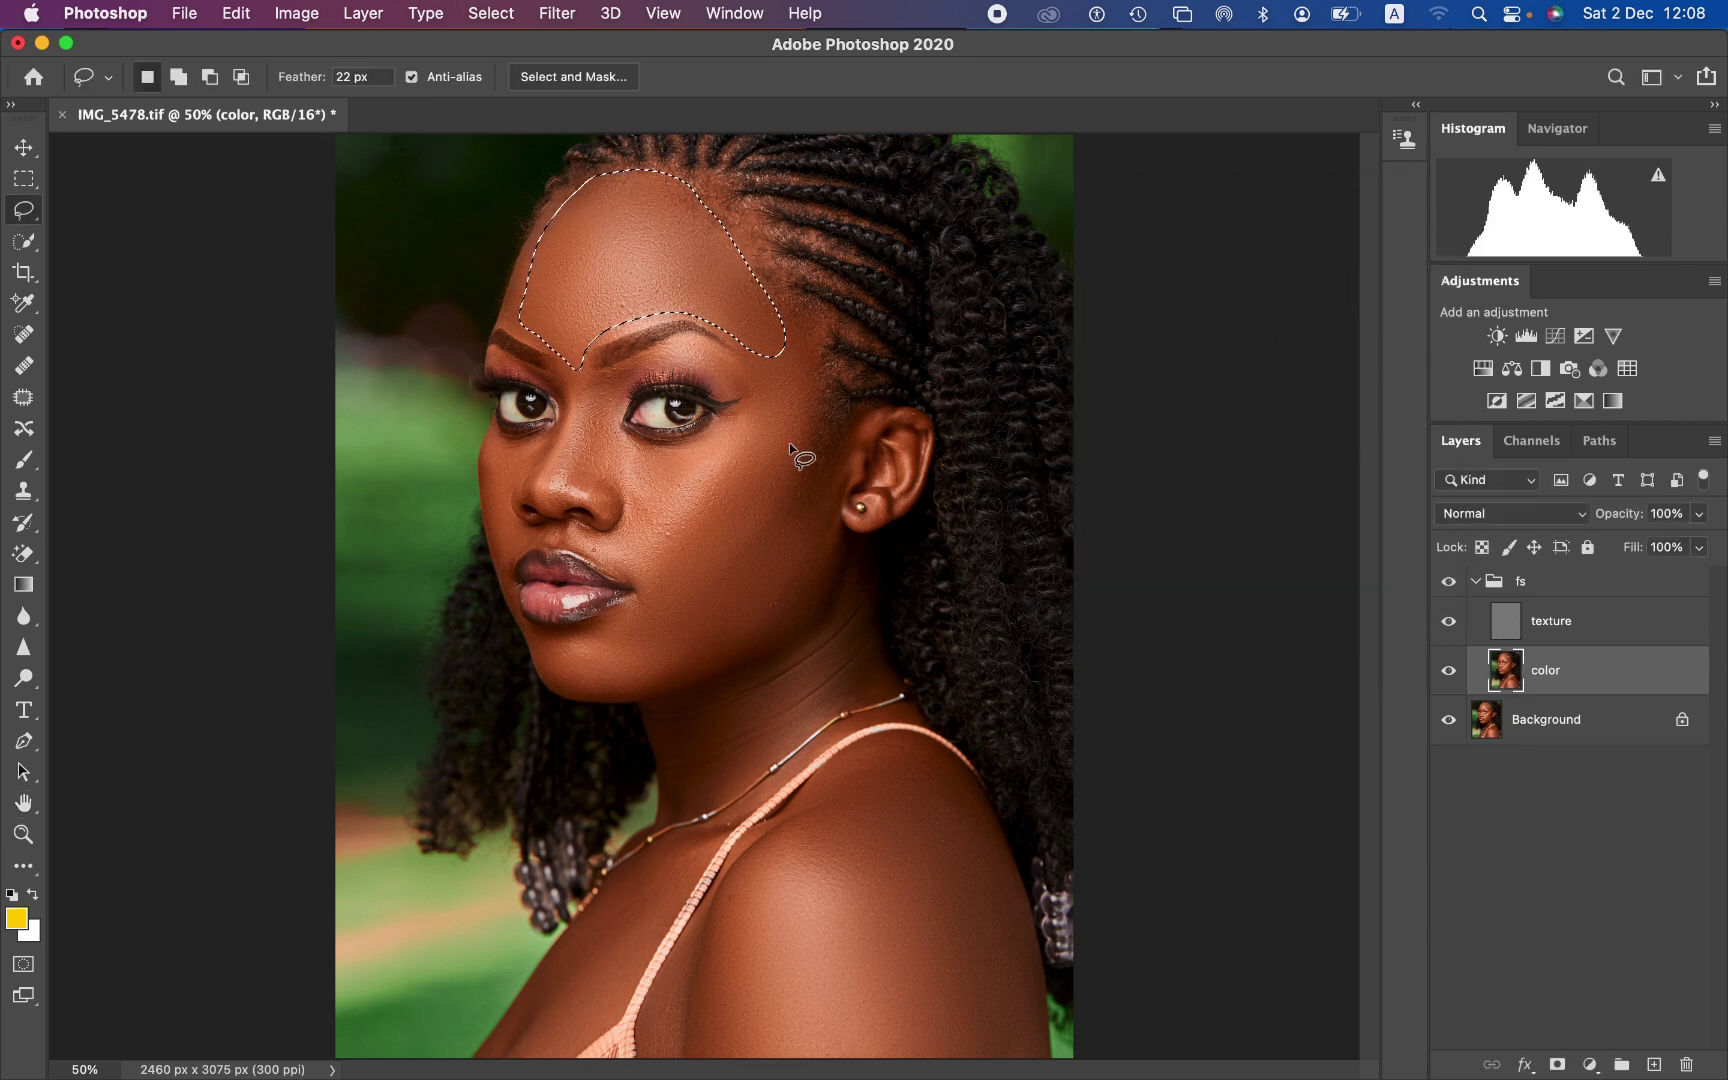
{"action": "key", "text": "cmd+d"}
- Lasso the strip from the temple down to the cheek and apply a 21-pixel Gaussian Blur on the color layer
{"action": "mouse_move", "coordinate": [760, 333]}
{"action": "left_mouse_down"}
{"action": "mouse_move", "coordinate": [750, 429]}
{"action": "mouse_move", "coordinate": [663, 559]}
{"action": "mouse_move", "coordinate": [686, 582]}
{"action": "mouse_move", "coordinate": [745, 547]}
{"action": "mouse_move", "coordinate": [814, 410]}
{"action": "mouse_move", "coordinate": [763, 322]}
{"action": "left_mouse_up"}
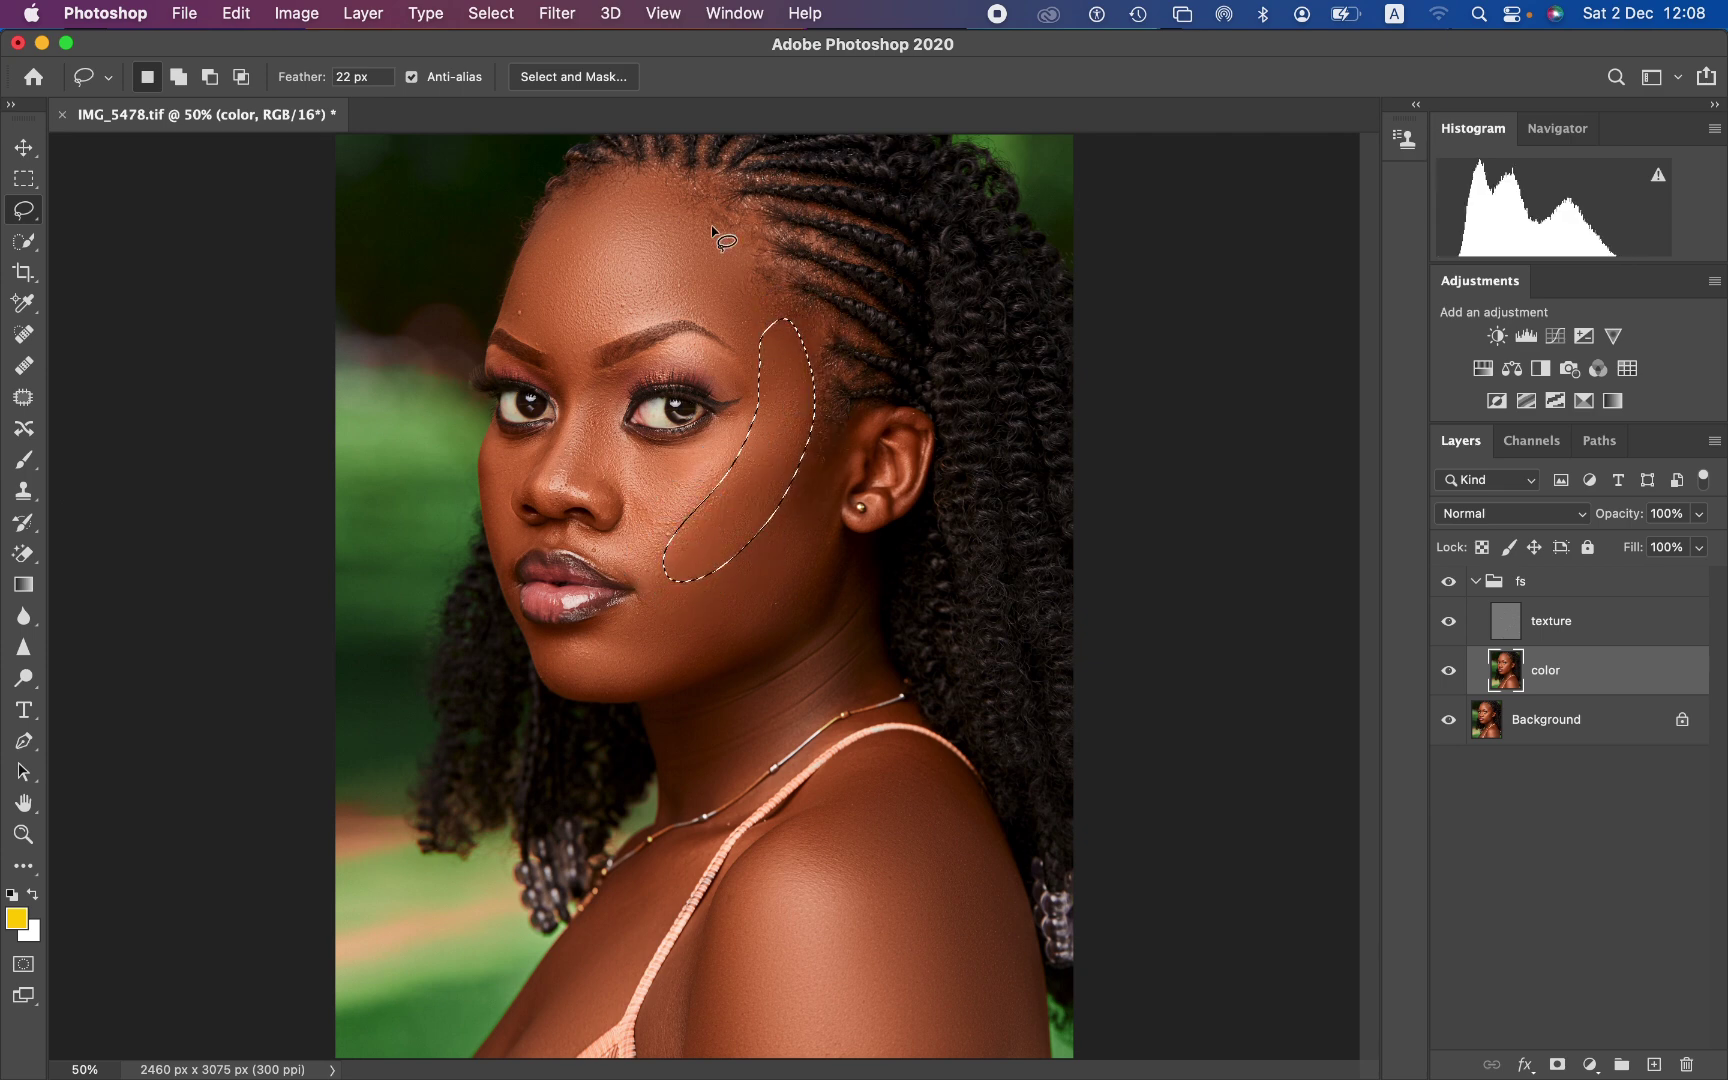
{"action": "left_click", "coordinate": [561, 15]}
{"action": "mouse_move", "coordinate": [640, 289]}
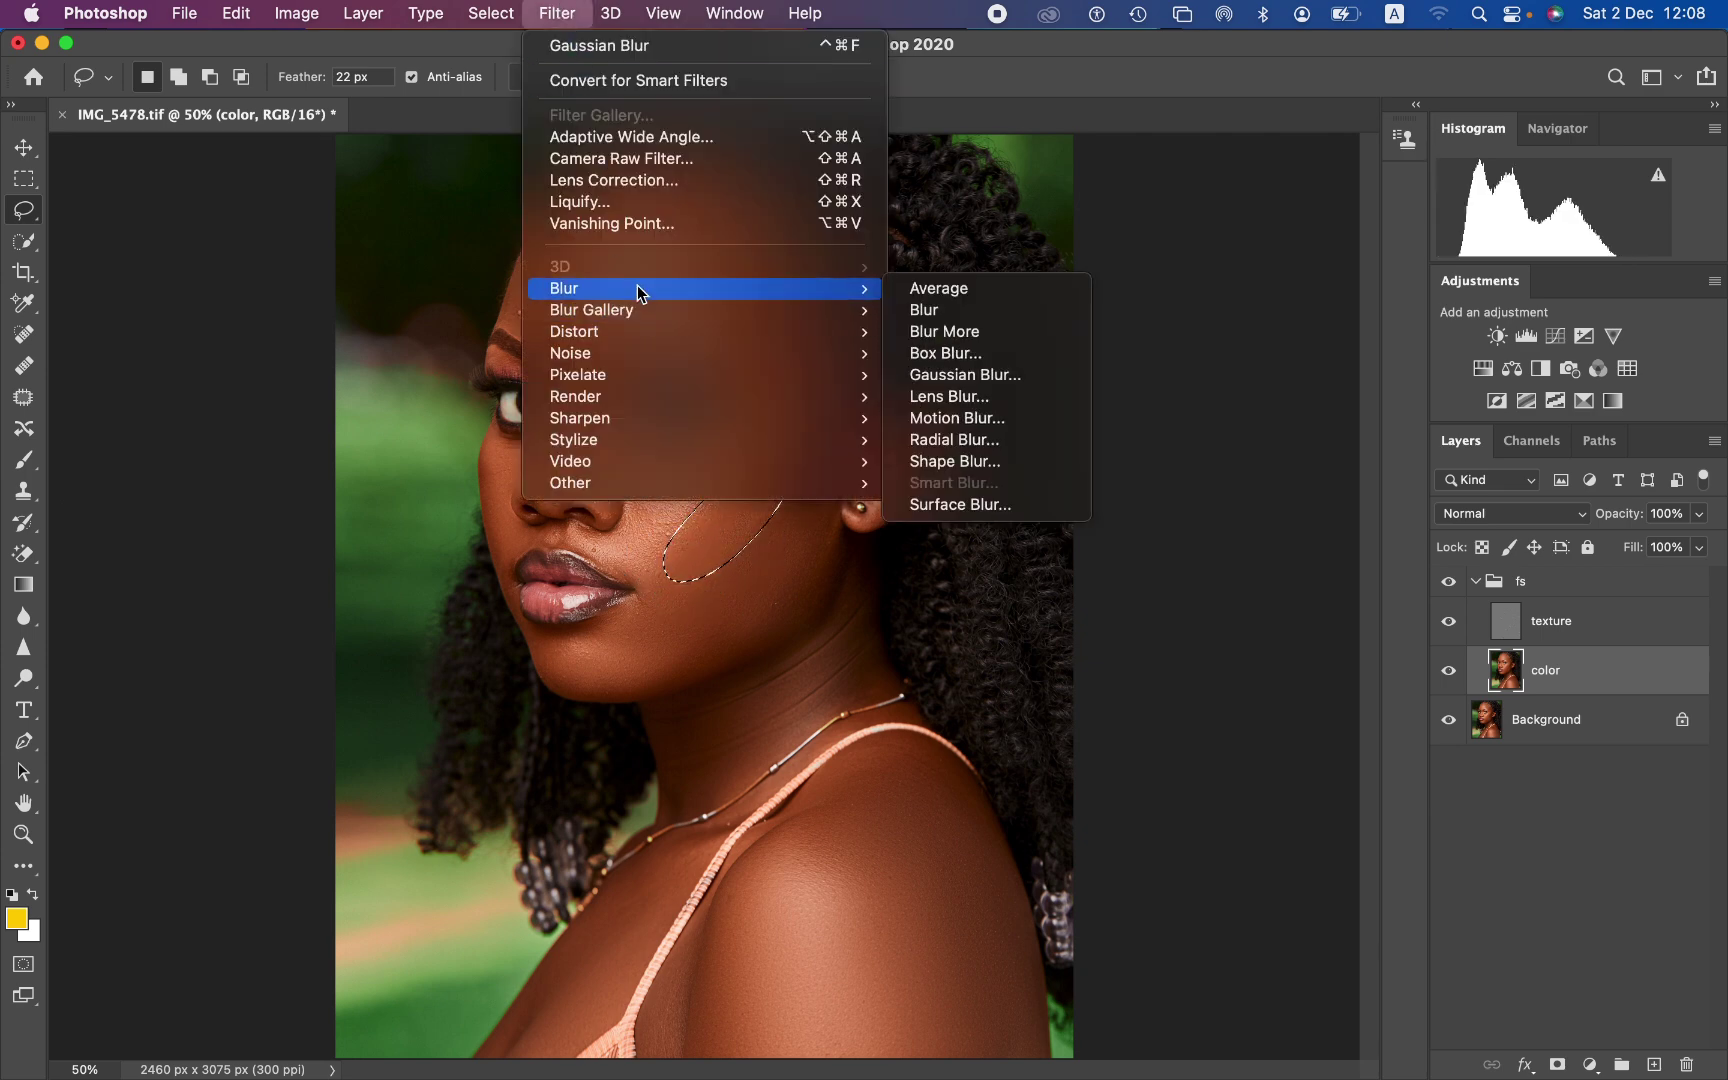
{"action": "left_click", "coordinate": [978, 375]}
{"action": "left_click", "coordinate": [1355, 258]}
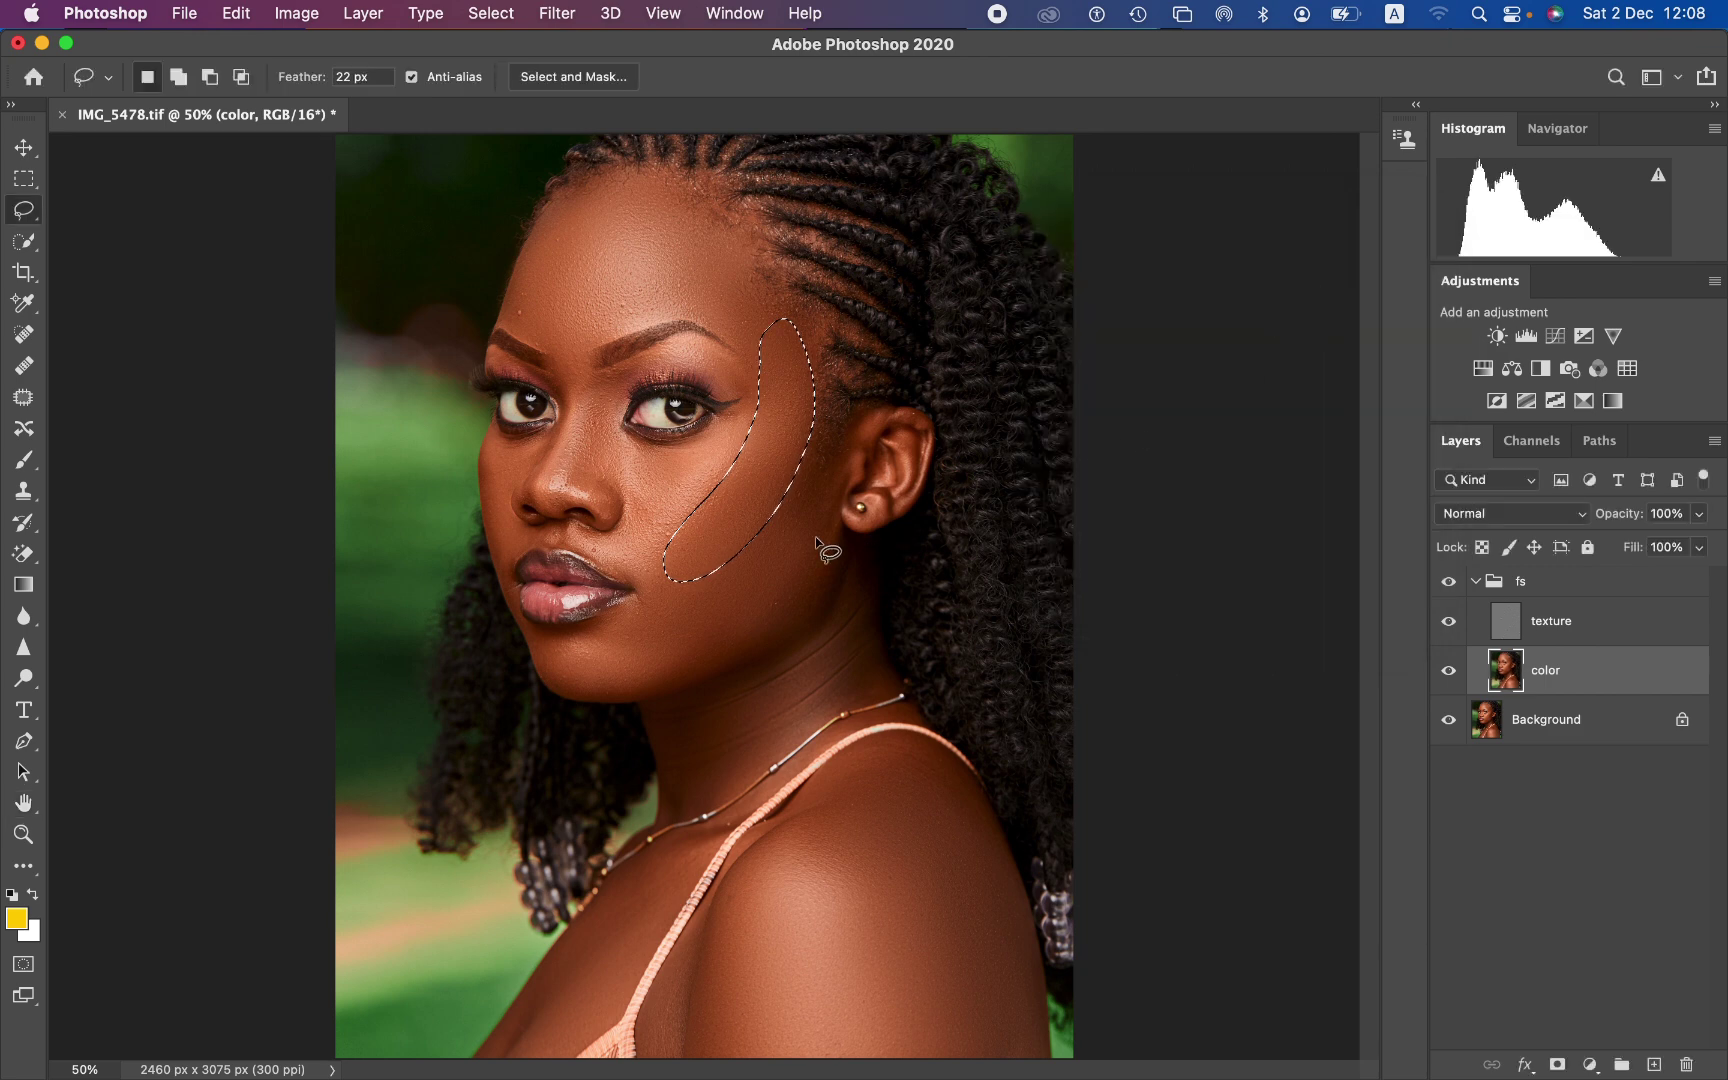
- Lasso the lower cheek and jaw area, apply a 21-pixel Gaussian Blur to it, and deselect
{"action": "mouse_move", "coordinate": [810, 455]}
{"action": "left_mouse_down"}
{"action": "mouse_move", "coordinate": [730, 565]}
{"action": "mouse_move", "coordinate": [604, 639]}
{"action": "mouse_move", "coordinate": [653, 674]}
{"action": "mouse_move", "coordinate": [774, 628]}
{"action": "mouse_move", "coordinate": [833, 512]}
{"action": "mouse_move", "coordinate": [818, 458]}
{"action": "left_mouse_up"}
{"action": "left_click", "coordinate": [561, 13]}
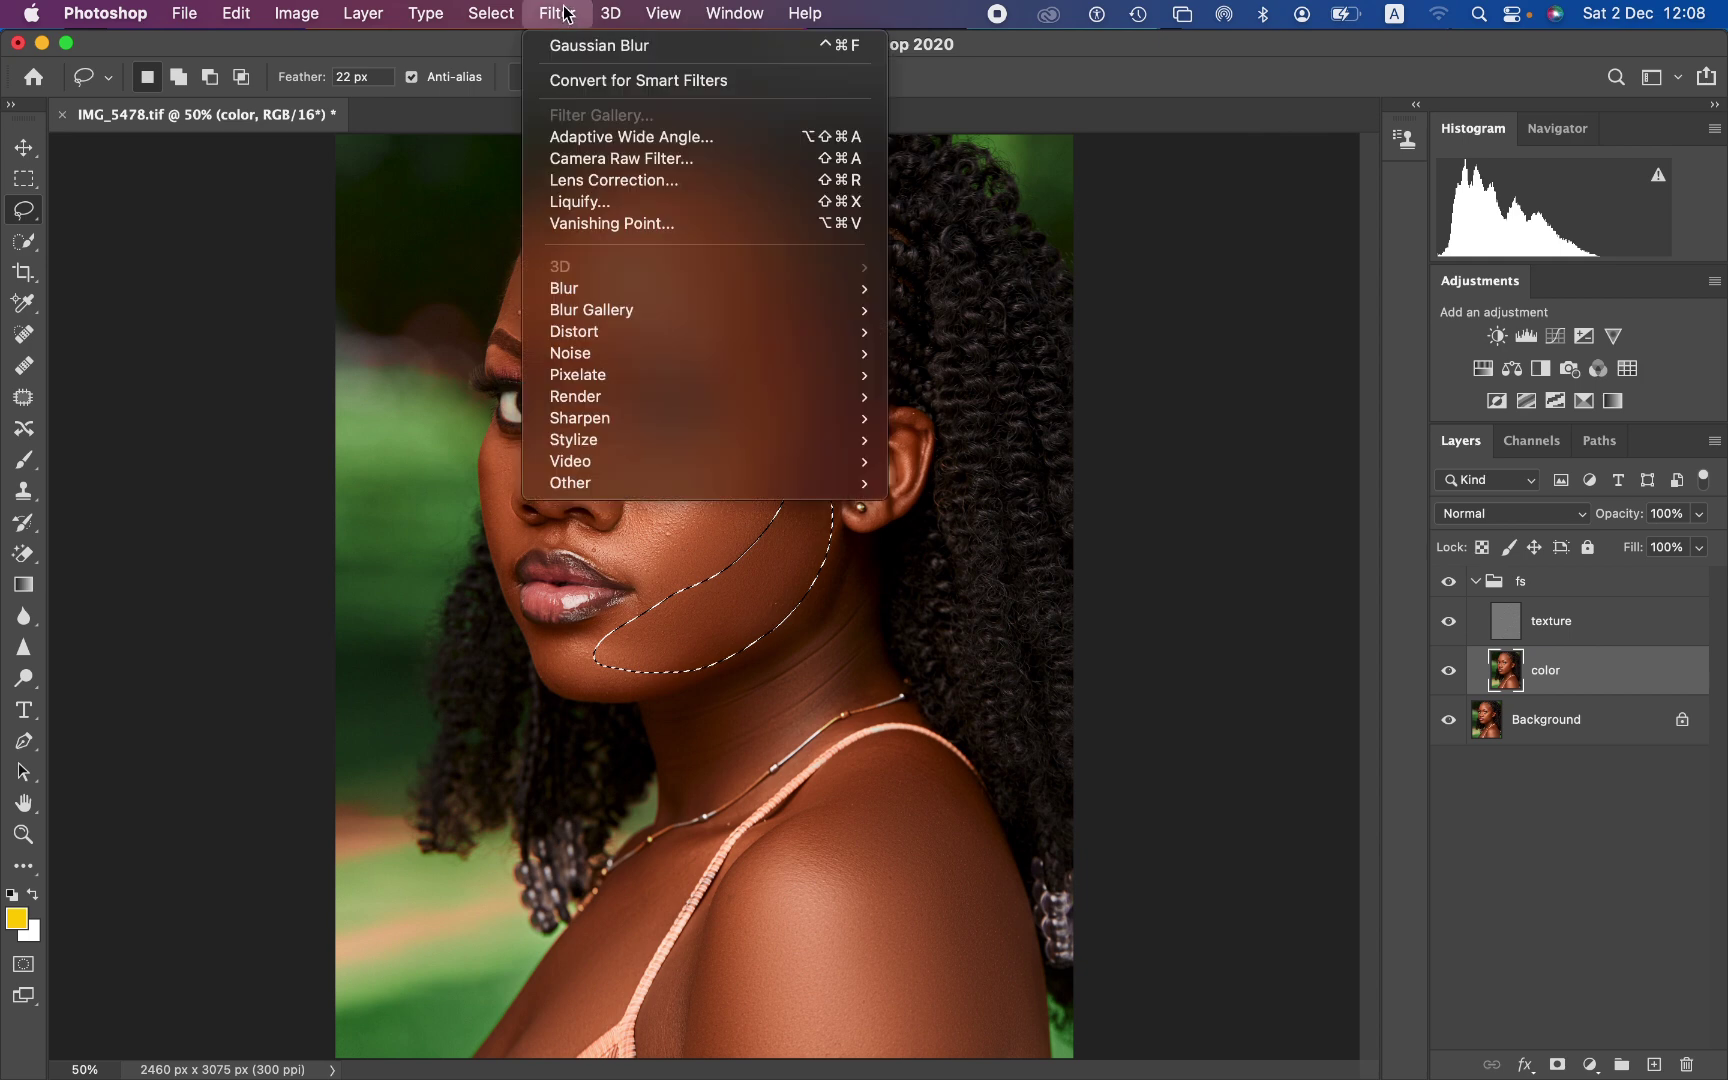
{"action": "mouse_move", "coordinate": [725, 286]}
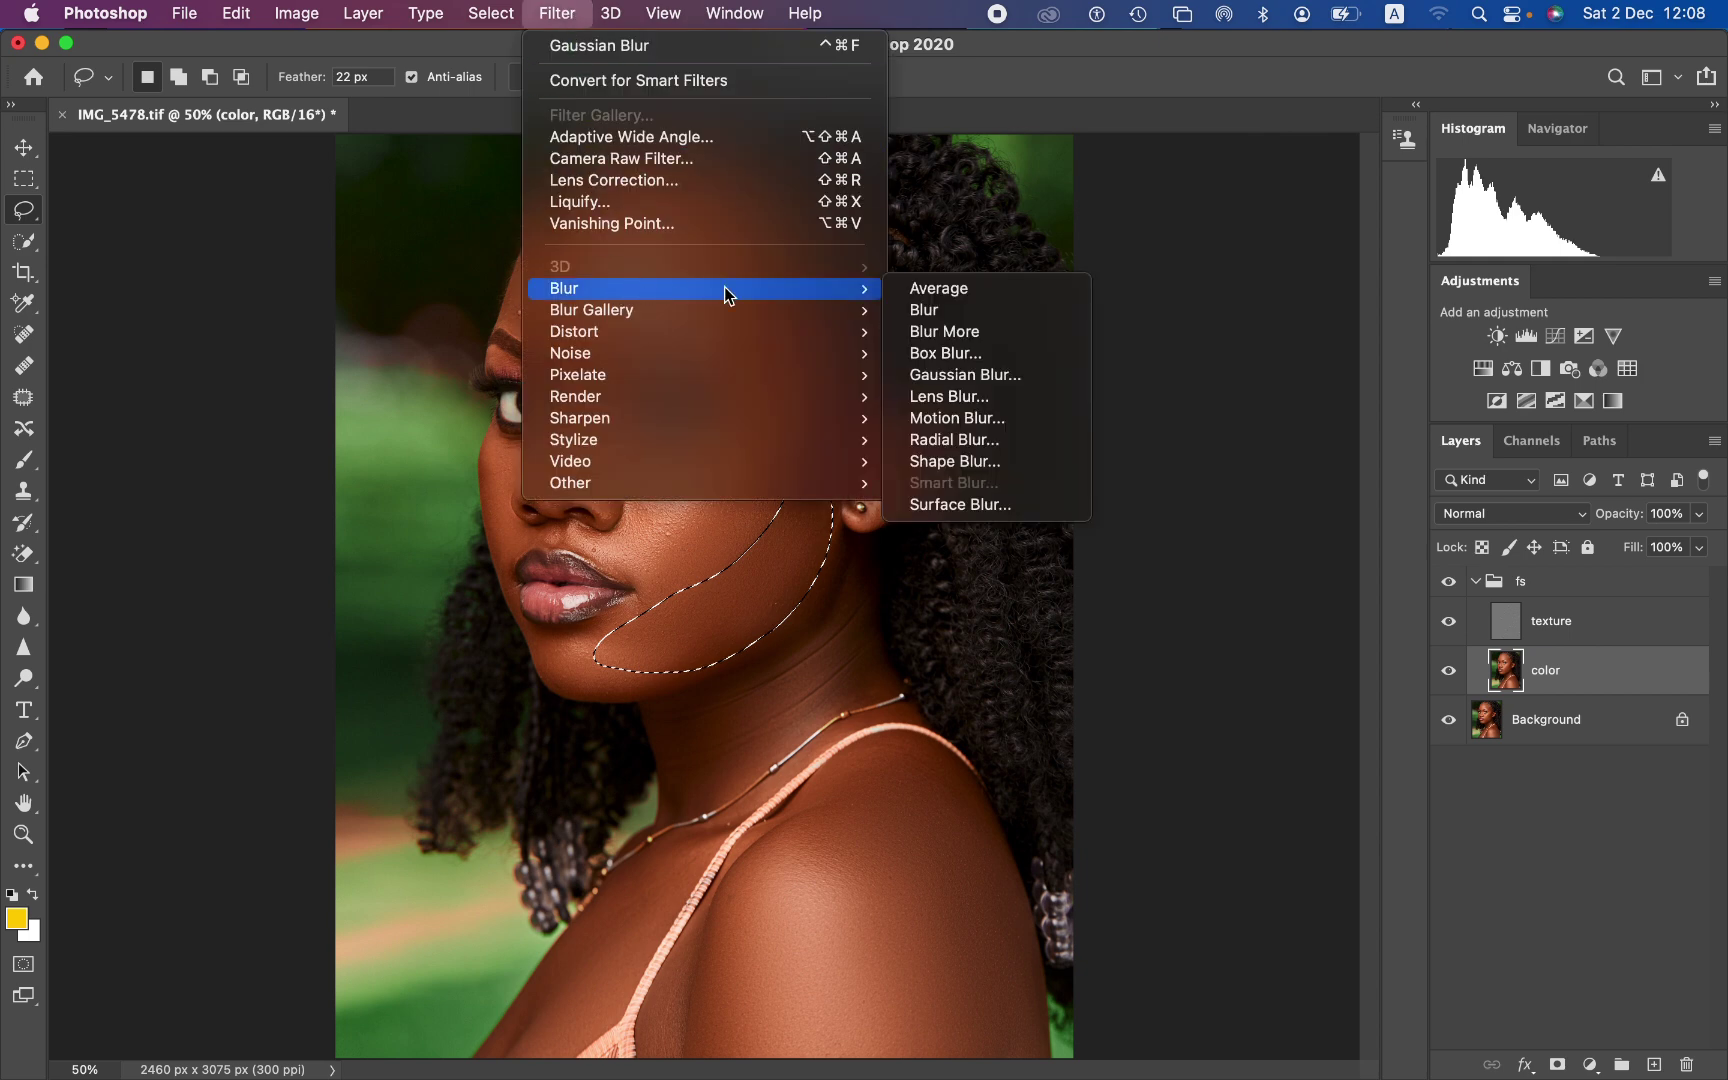
{"action": "left_click", "coordinate": [960, 375]}
{"action": "left_click", "coordinate": [1358, 261]}
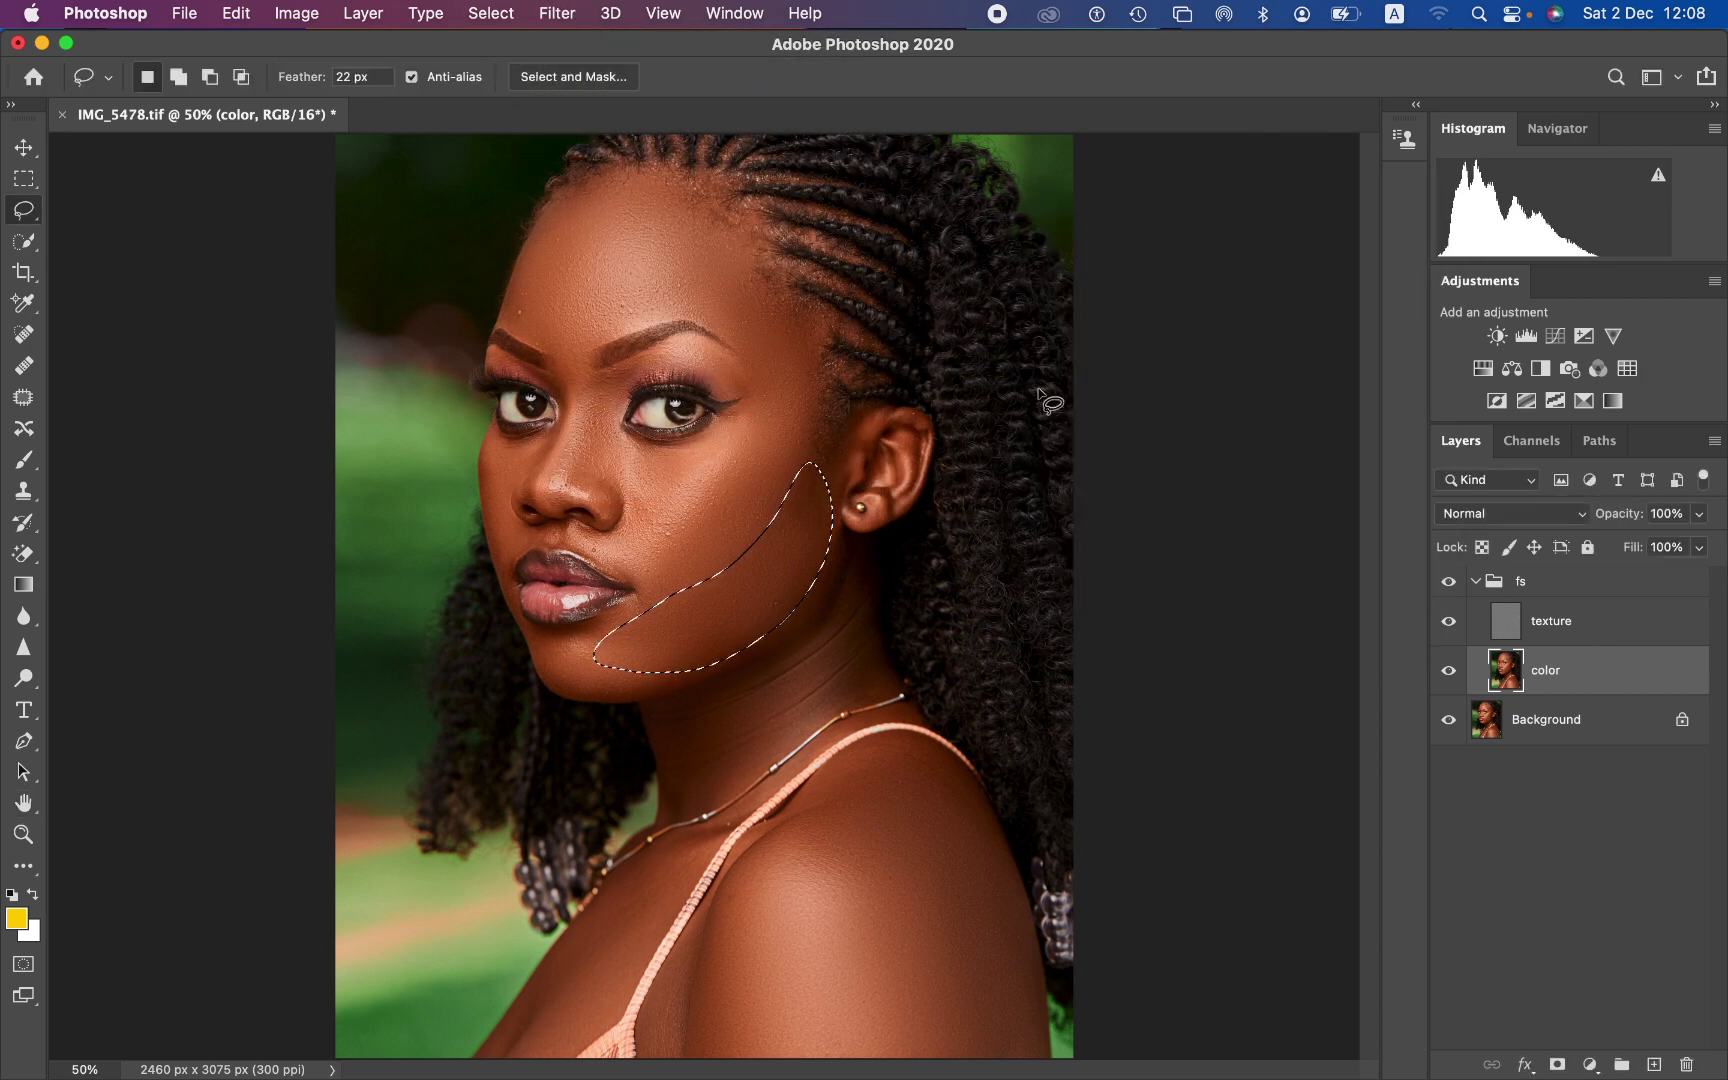
{"action": "left_click", "coordinate": [805, 420]}
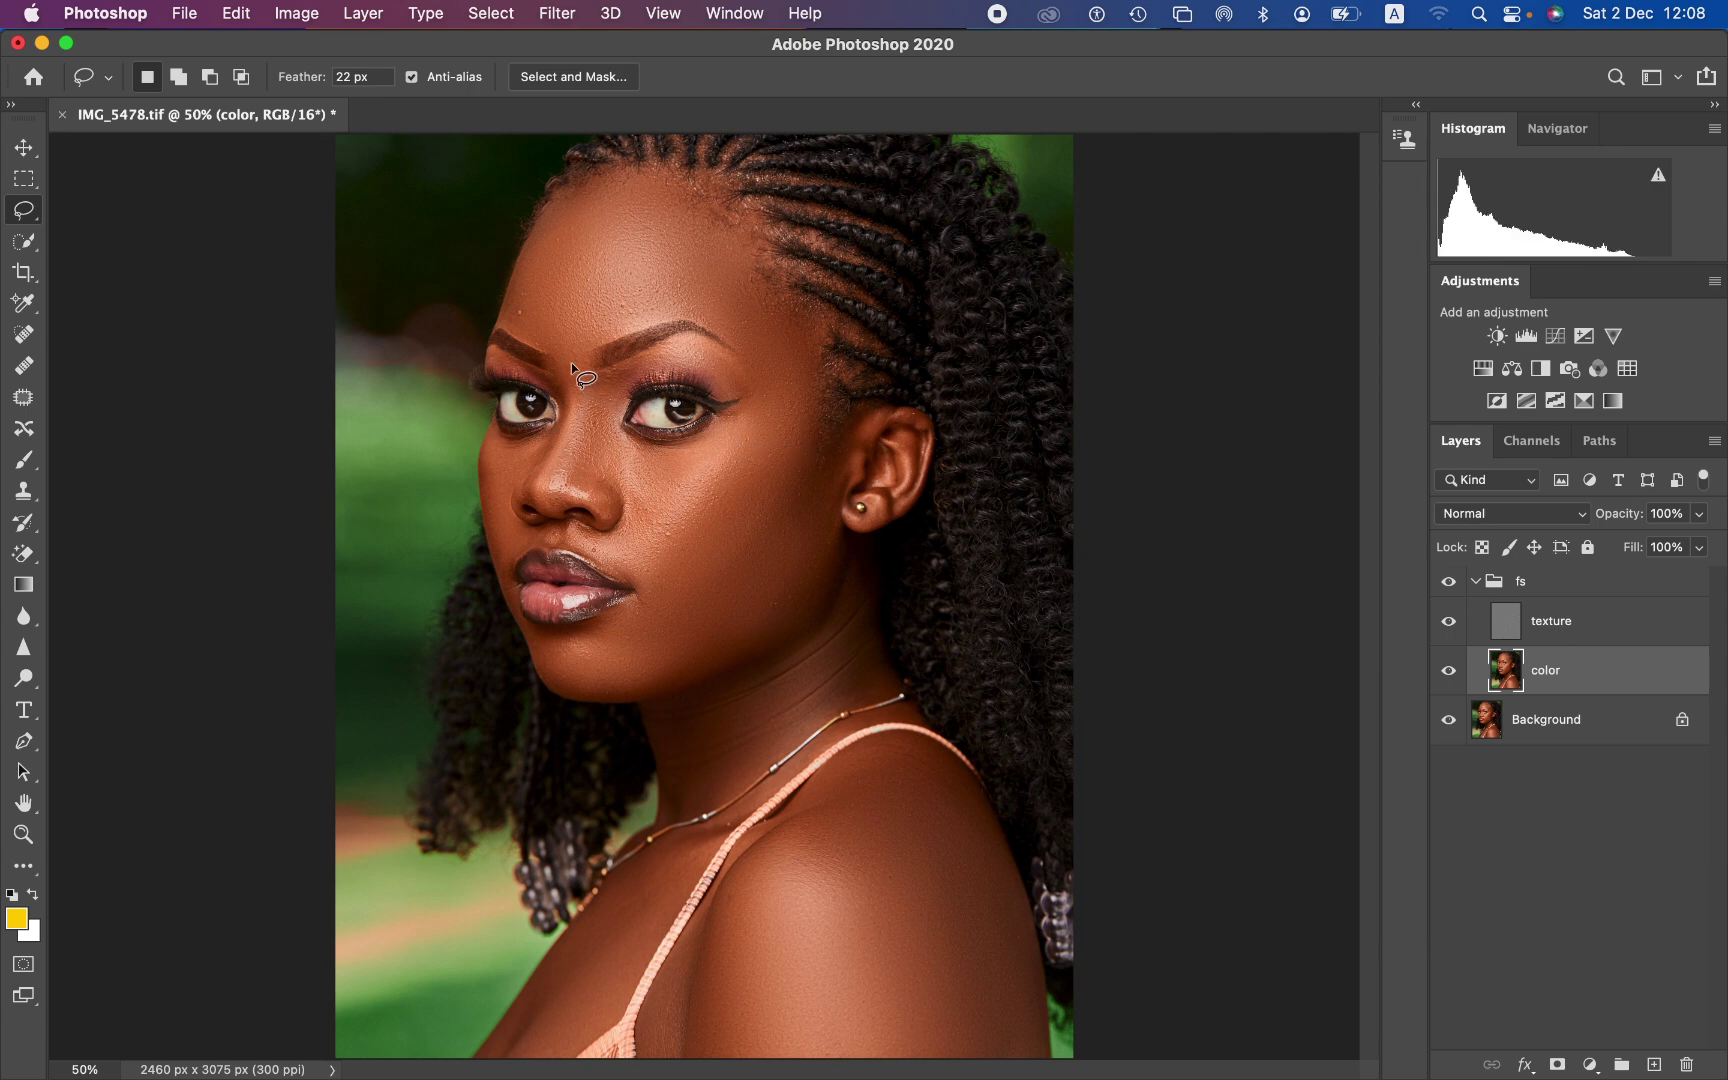
- Lasso the bridge and side of the nose, apply a 21-pixel Gaussian Blur to it, and deselect
{"action": "mouse_move", "coordinate": [598, 380]}
{"action": "left_mouse_down"}
{"action": "mouse_move", "coordinate": [560, 487]}
{"action": "mouse_move", "coordinate": [621, 458]}
{"action": "mouse_move", "coordinate": [600, 392]}
{"action": "left_mouse_up"}
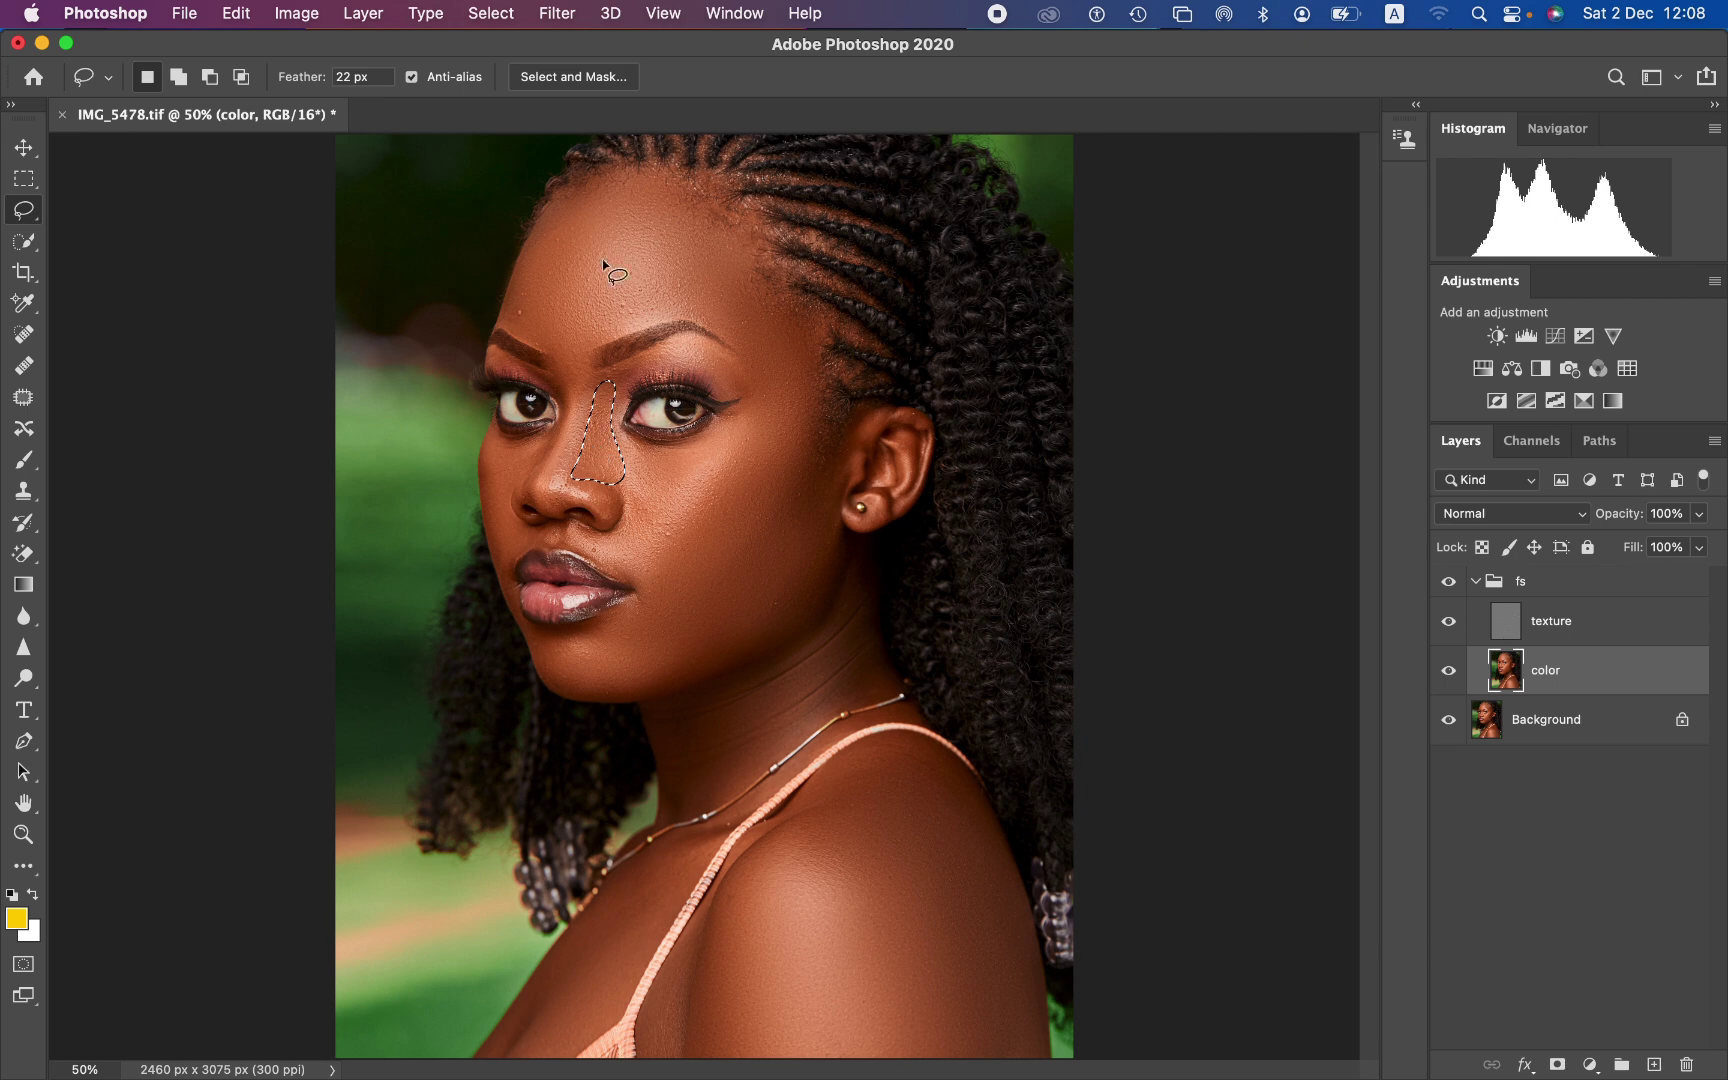
{"action": "left_click", "coordinate": [557, 13]}
{"action": "mouse_move", "coordinate": [640, 292]}
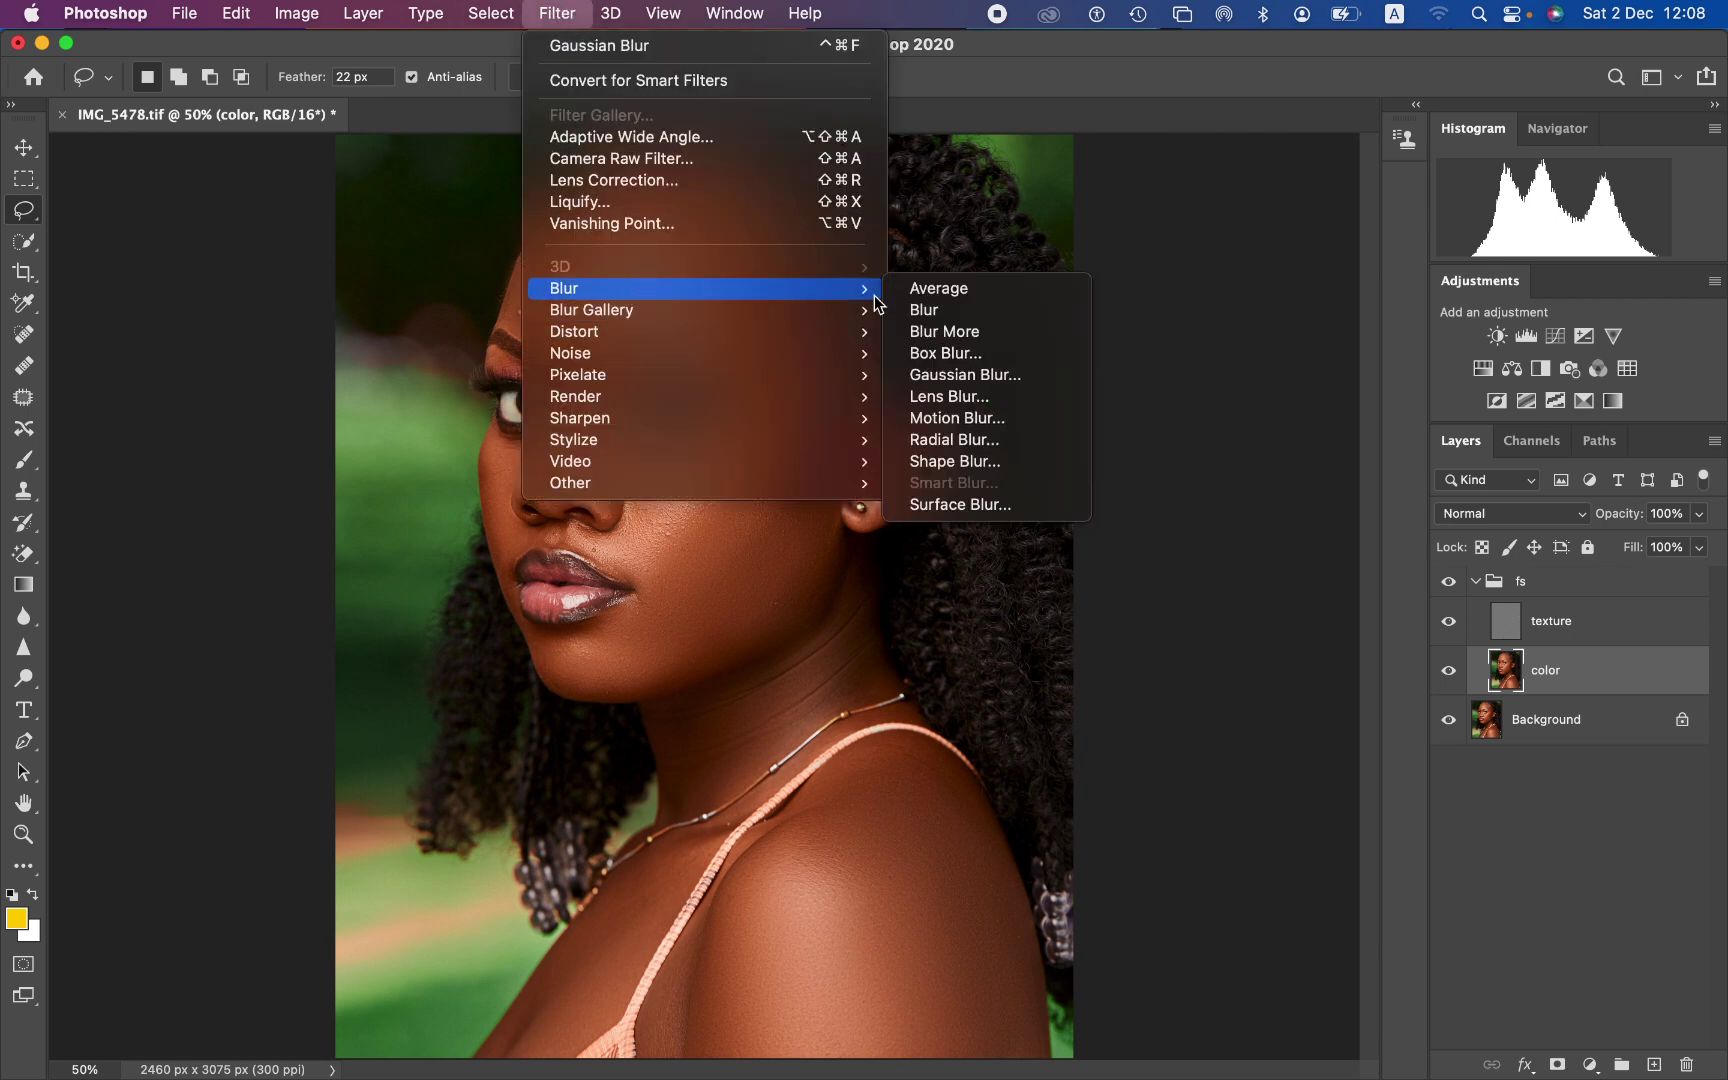
{"action": "left_click", "coordinate": [966, 376]}
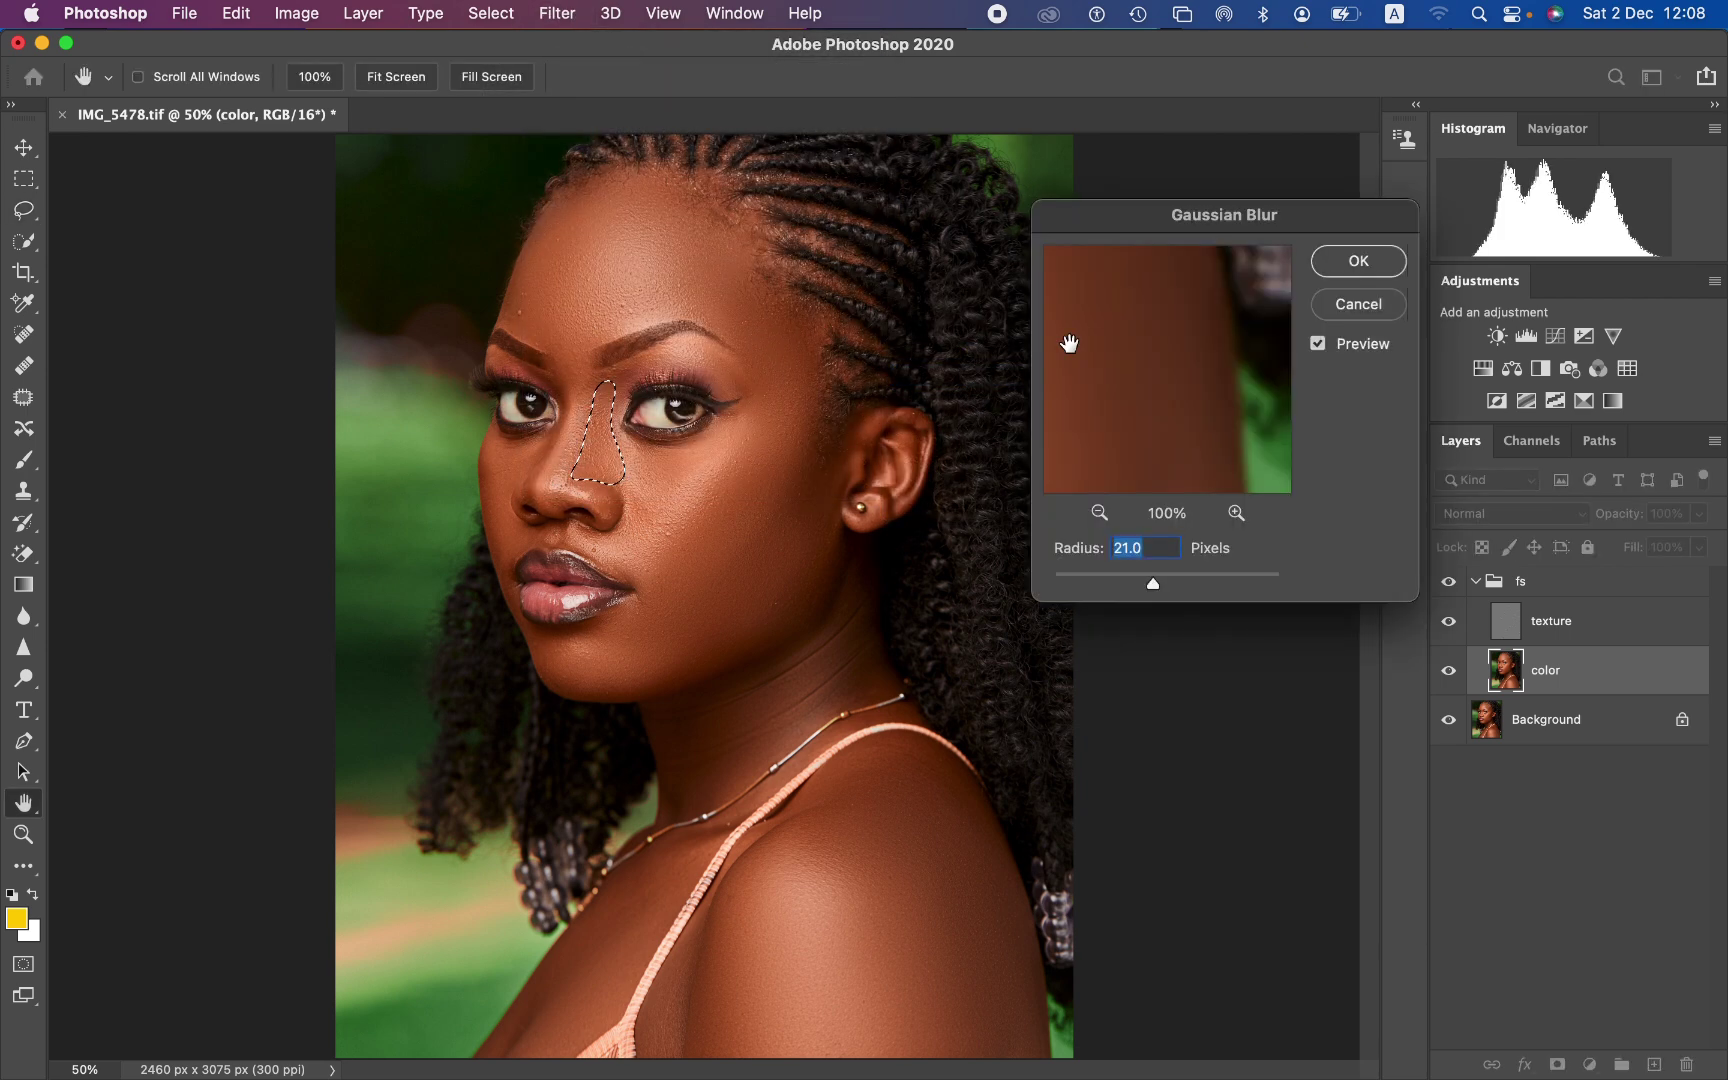
{"action": "left_click", "coordinate": [1337, 268]}
{"action": "key", "text": "super+d"}
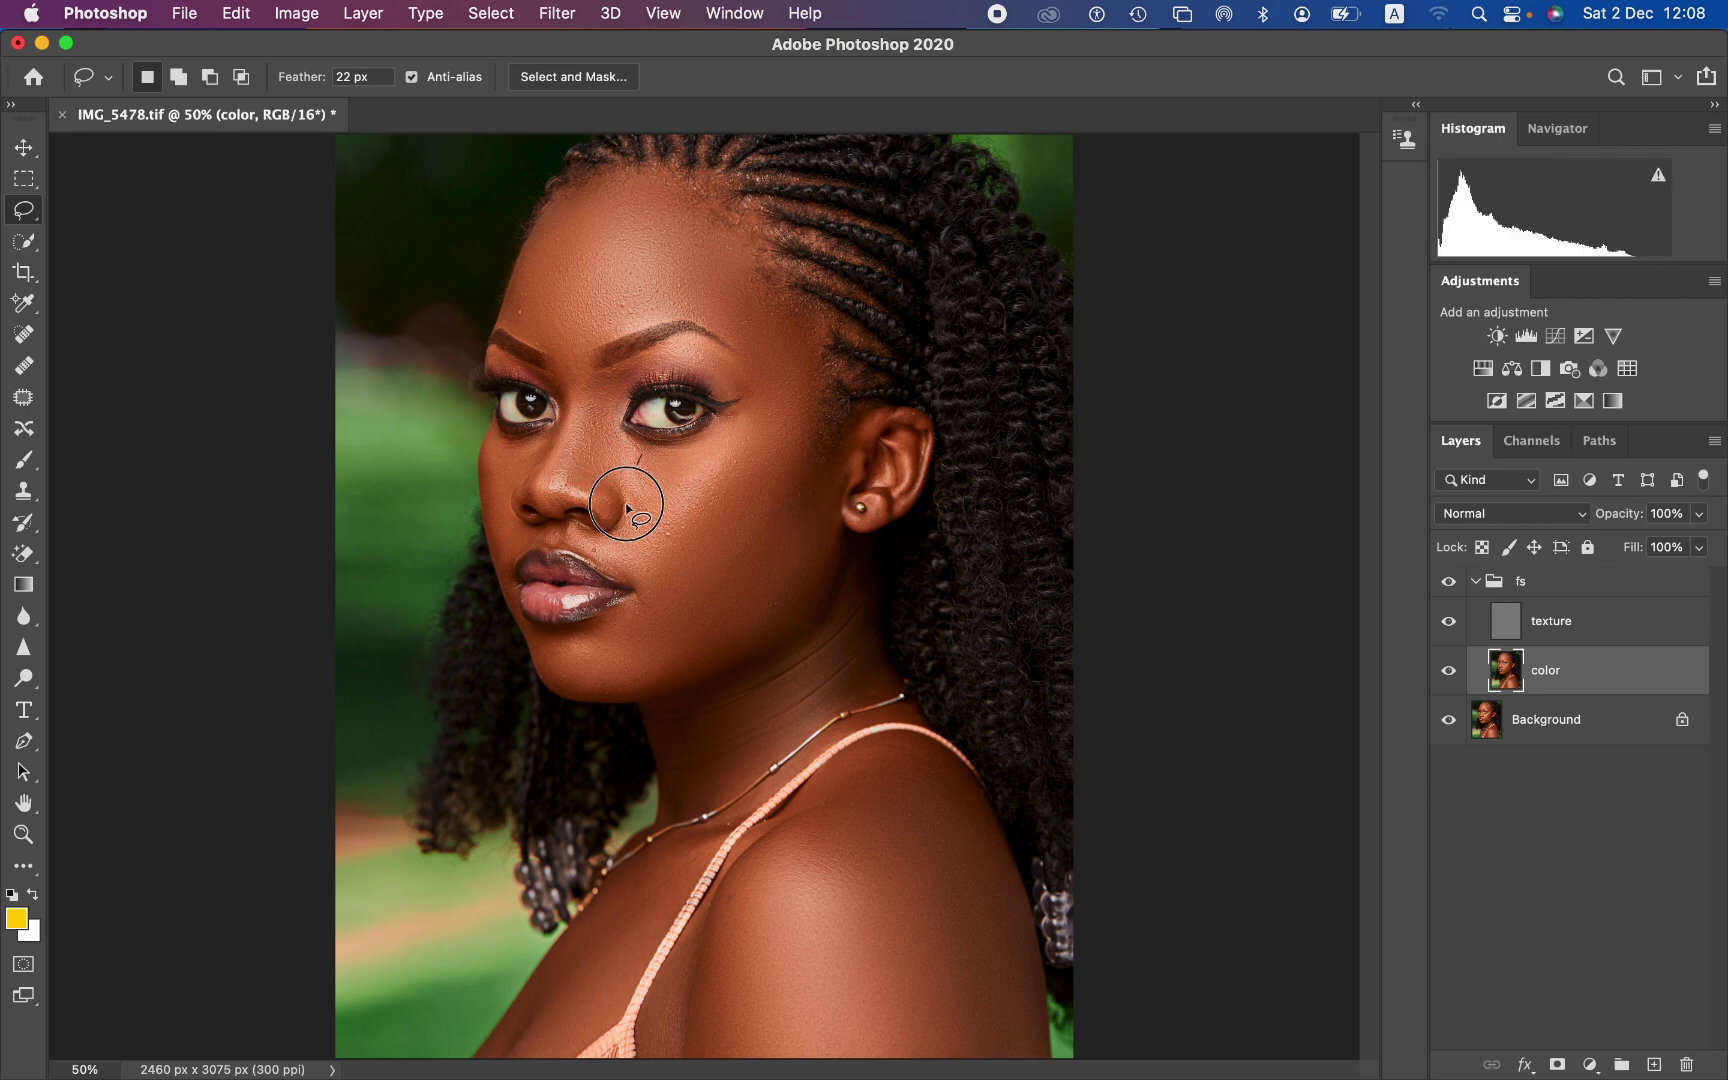
- Lasso the cheek patch beside the nose under the eye, apply a 10-pixel Box Blur to it, and deselect
{"action": "mouse_move", "coordinate": [627, 510]}
{"action": "left_mouse_down"}
{"action": "mouse_move", "coordinate": [710, 463]}
{"action": "mouse_move", "coordinate": [632, 512]}
{"action": "left_mouse_up"}
{"action": "left_click", "coordinate": [557, 13]}
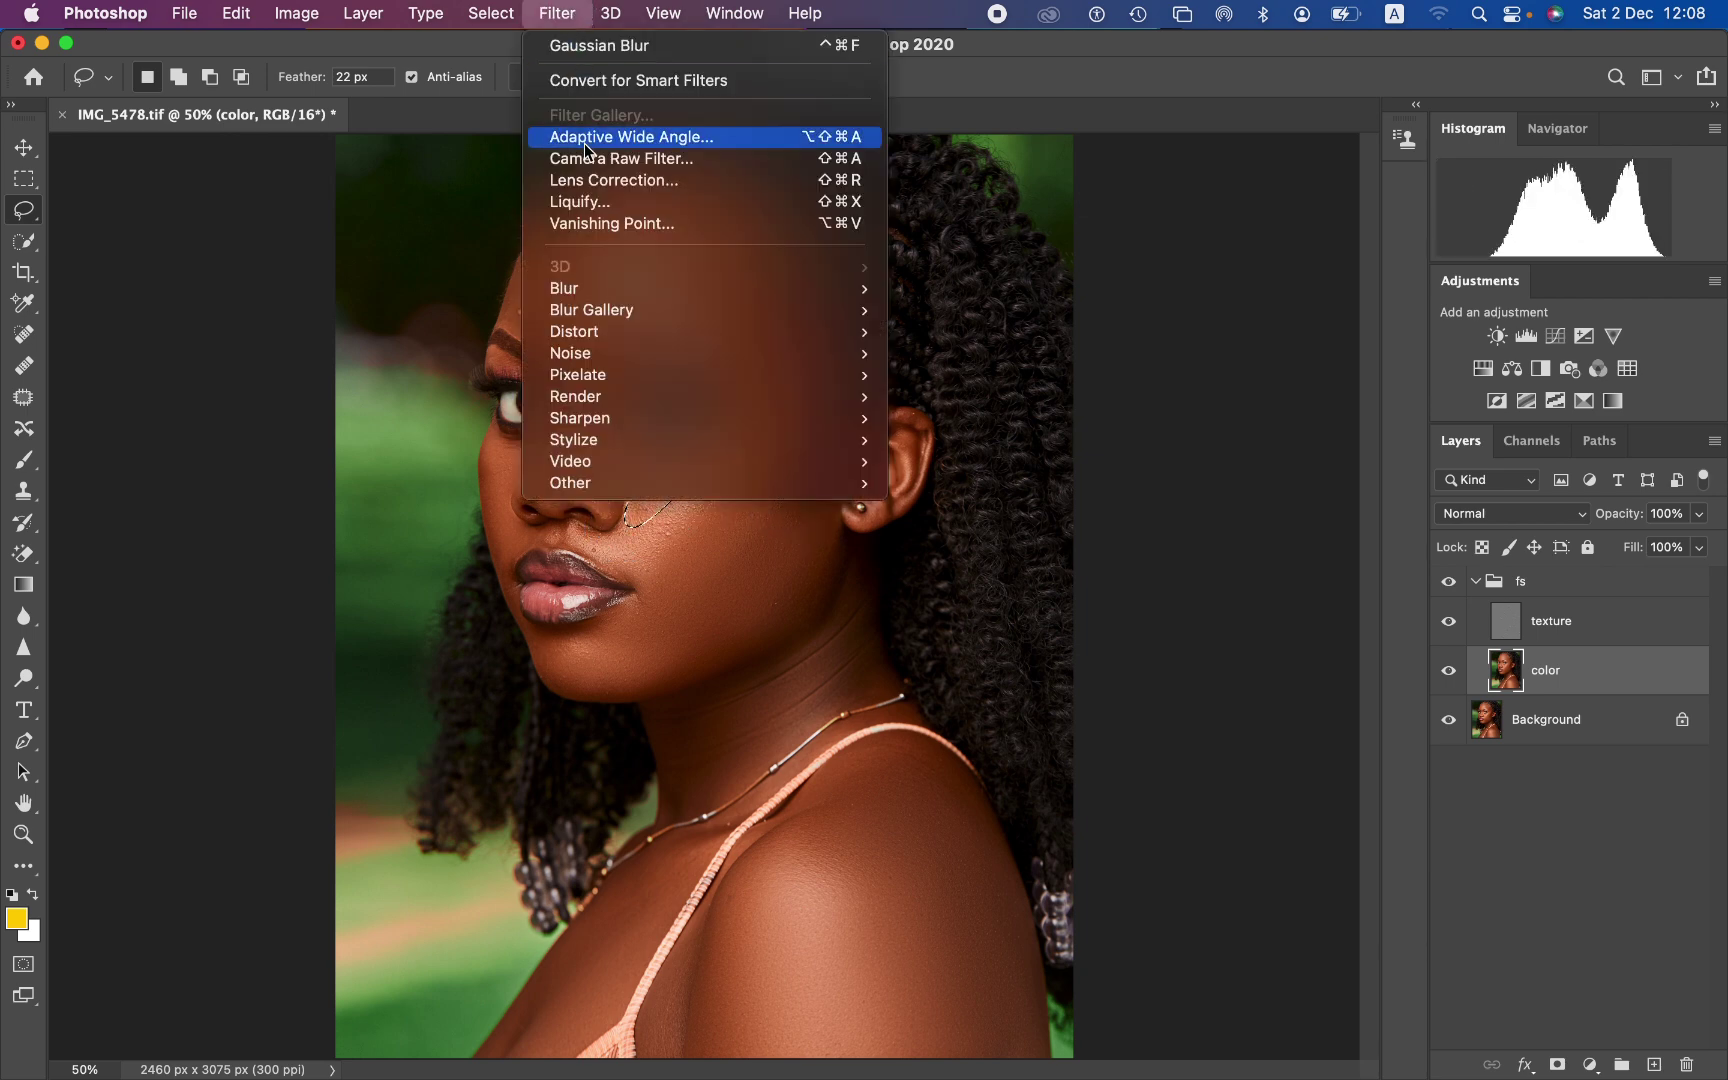
{"action": "mouse_move", "coordinate": [636, 285]}
{"action": "left_click", "coordinate": [1010, 351]}
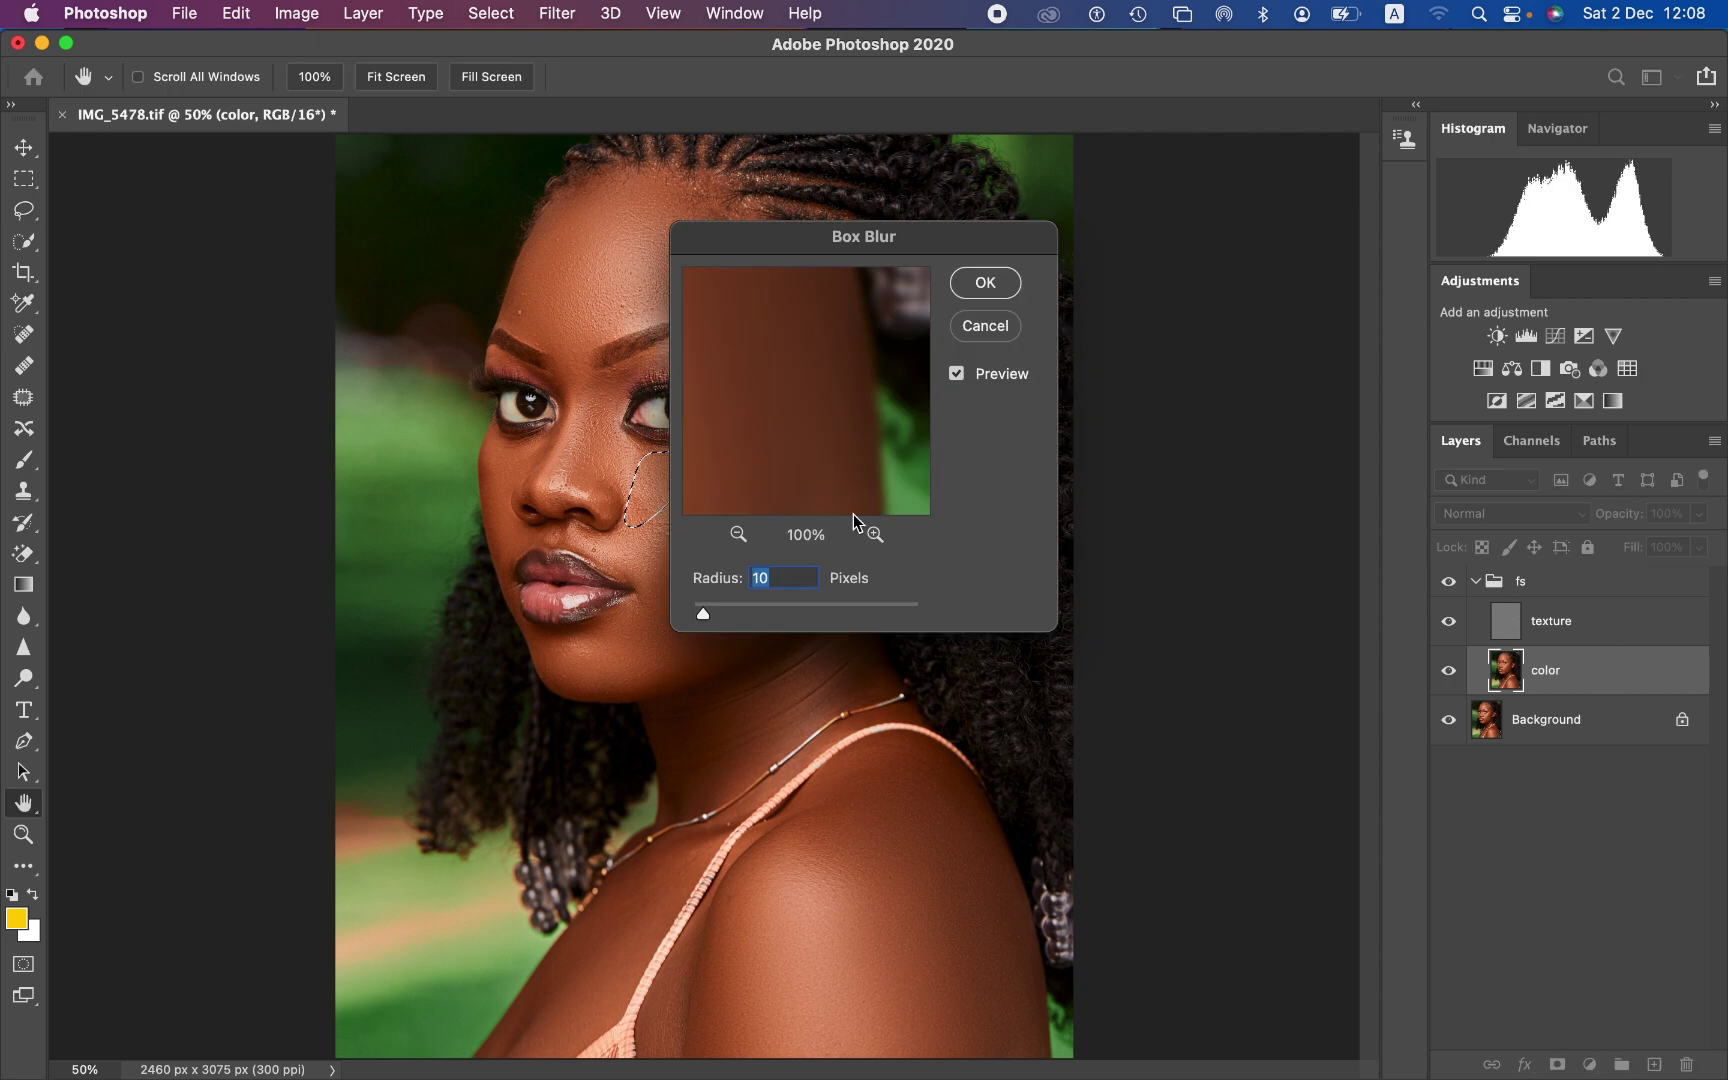
{"action": "left_click", "coordinate": [985, 284]}
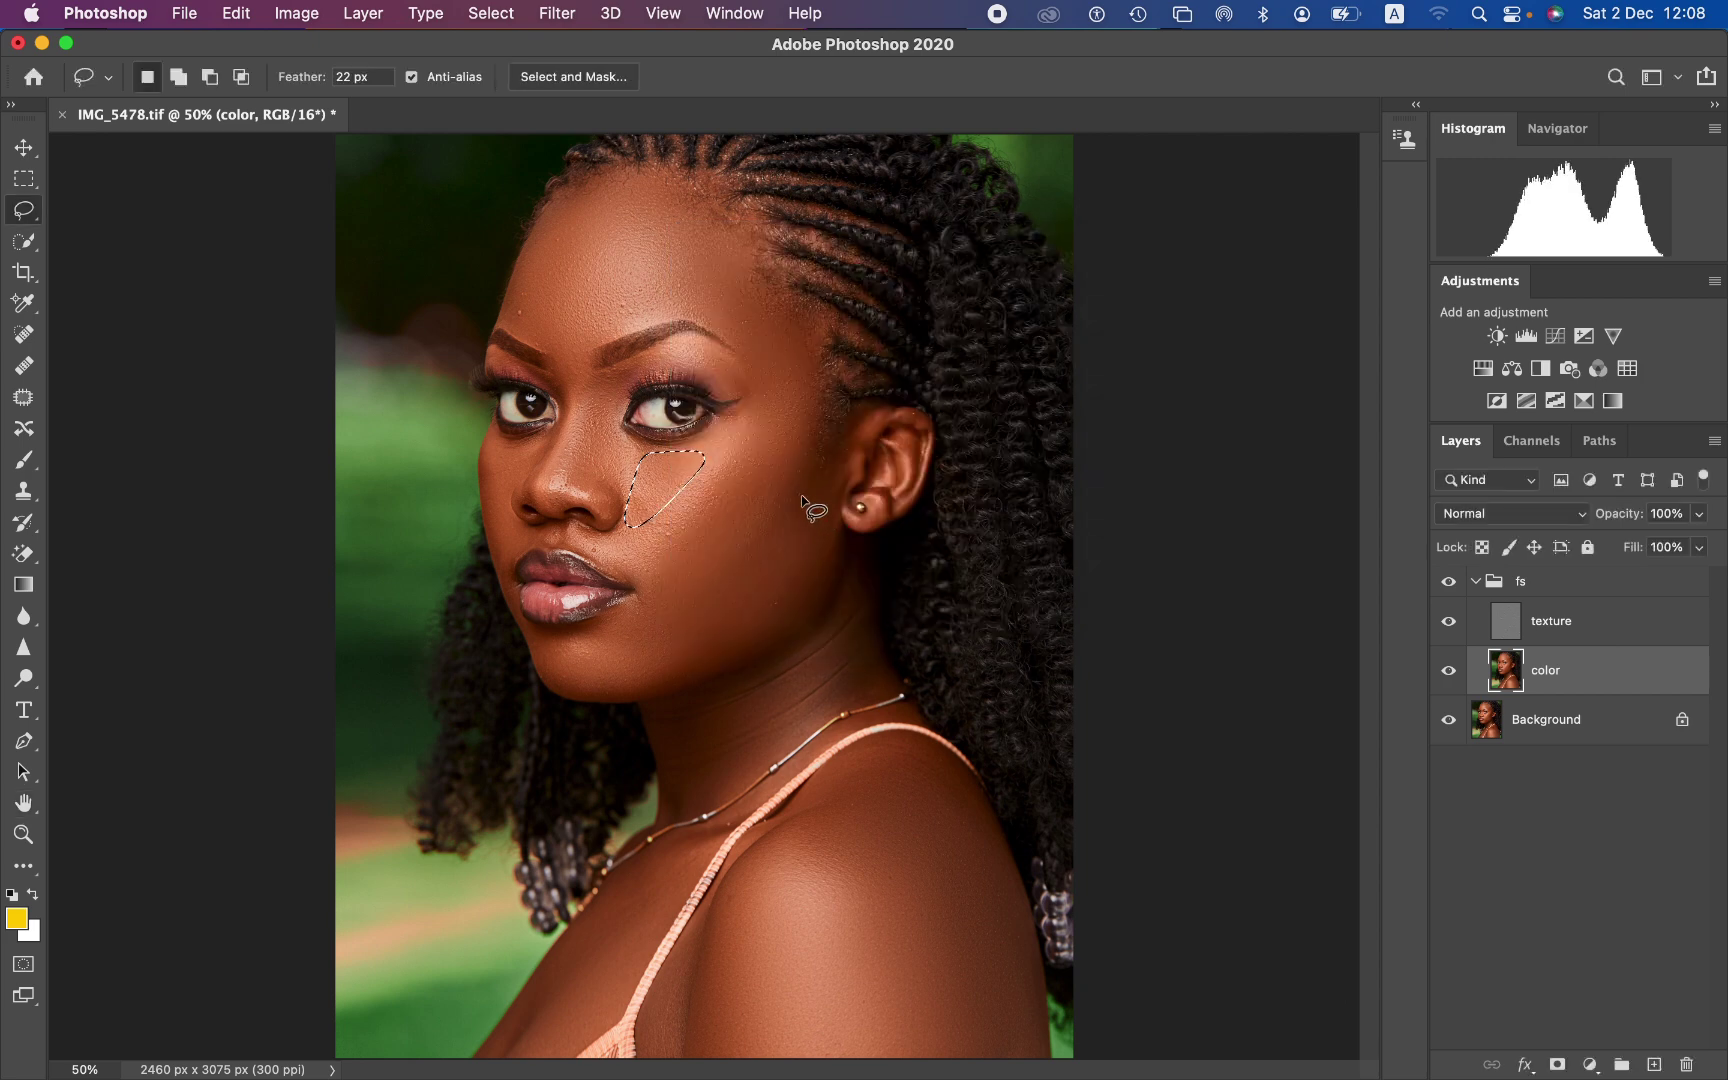
{"action": "key", "text": "cmd+d"}
- Clear a lasso selection made beside the mouth and compare the portrait with and without the fs group
{"action": "mouse_move", "coordinate": [662, 563]}
{"action": "left_mouse_down"}
{"action": "mouse_move", "coordinate": [565, 670]}
{"action": "mouse_move", "coordinate": [640, 595]}
{"action": "left_mouse_up"}
{"action": "key", "text": "cmd+d"}
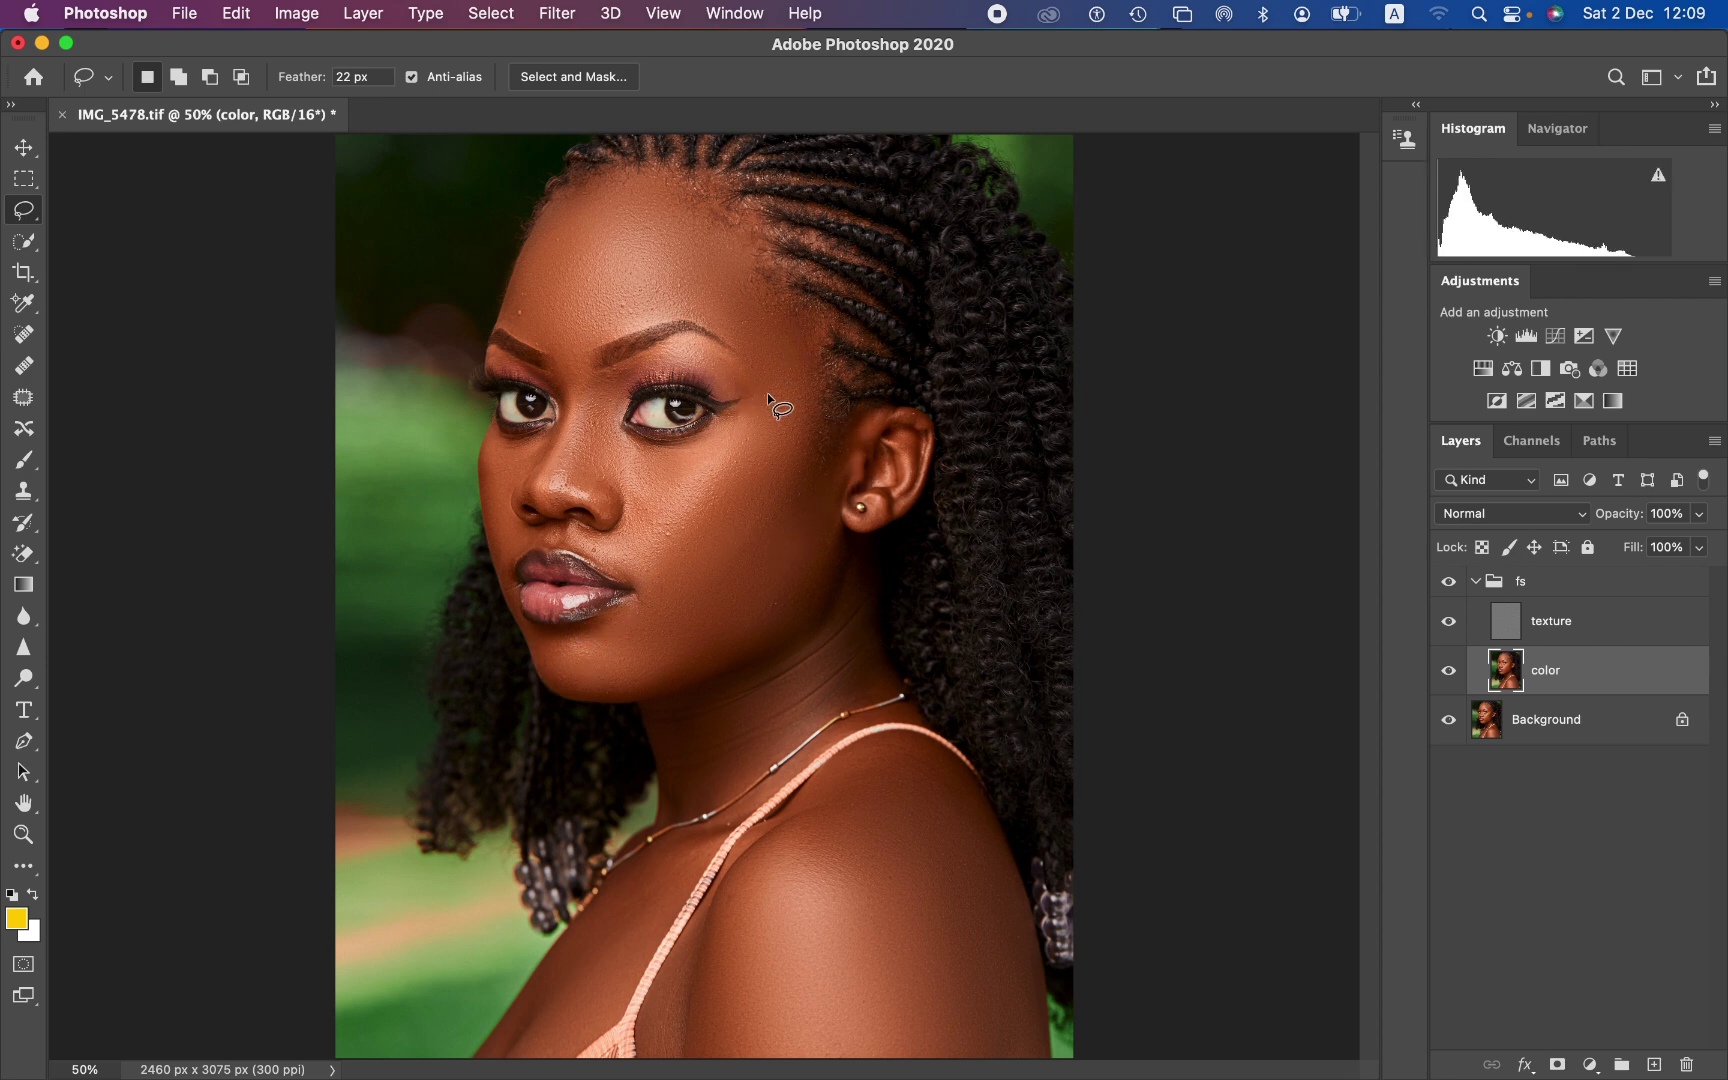
{"action": "left_click", "coordinate": [1448, 582]}
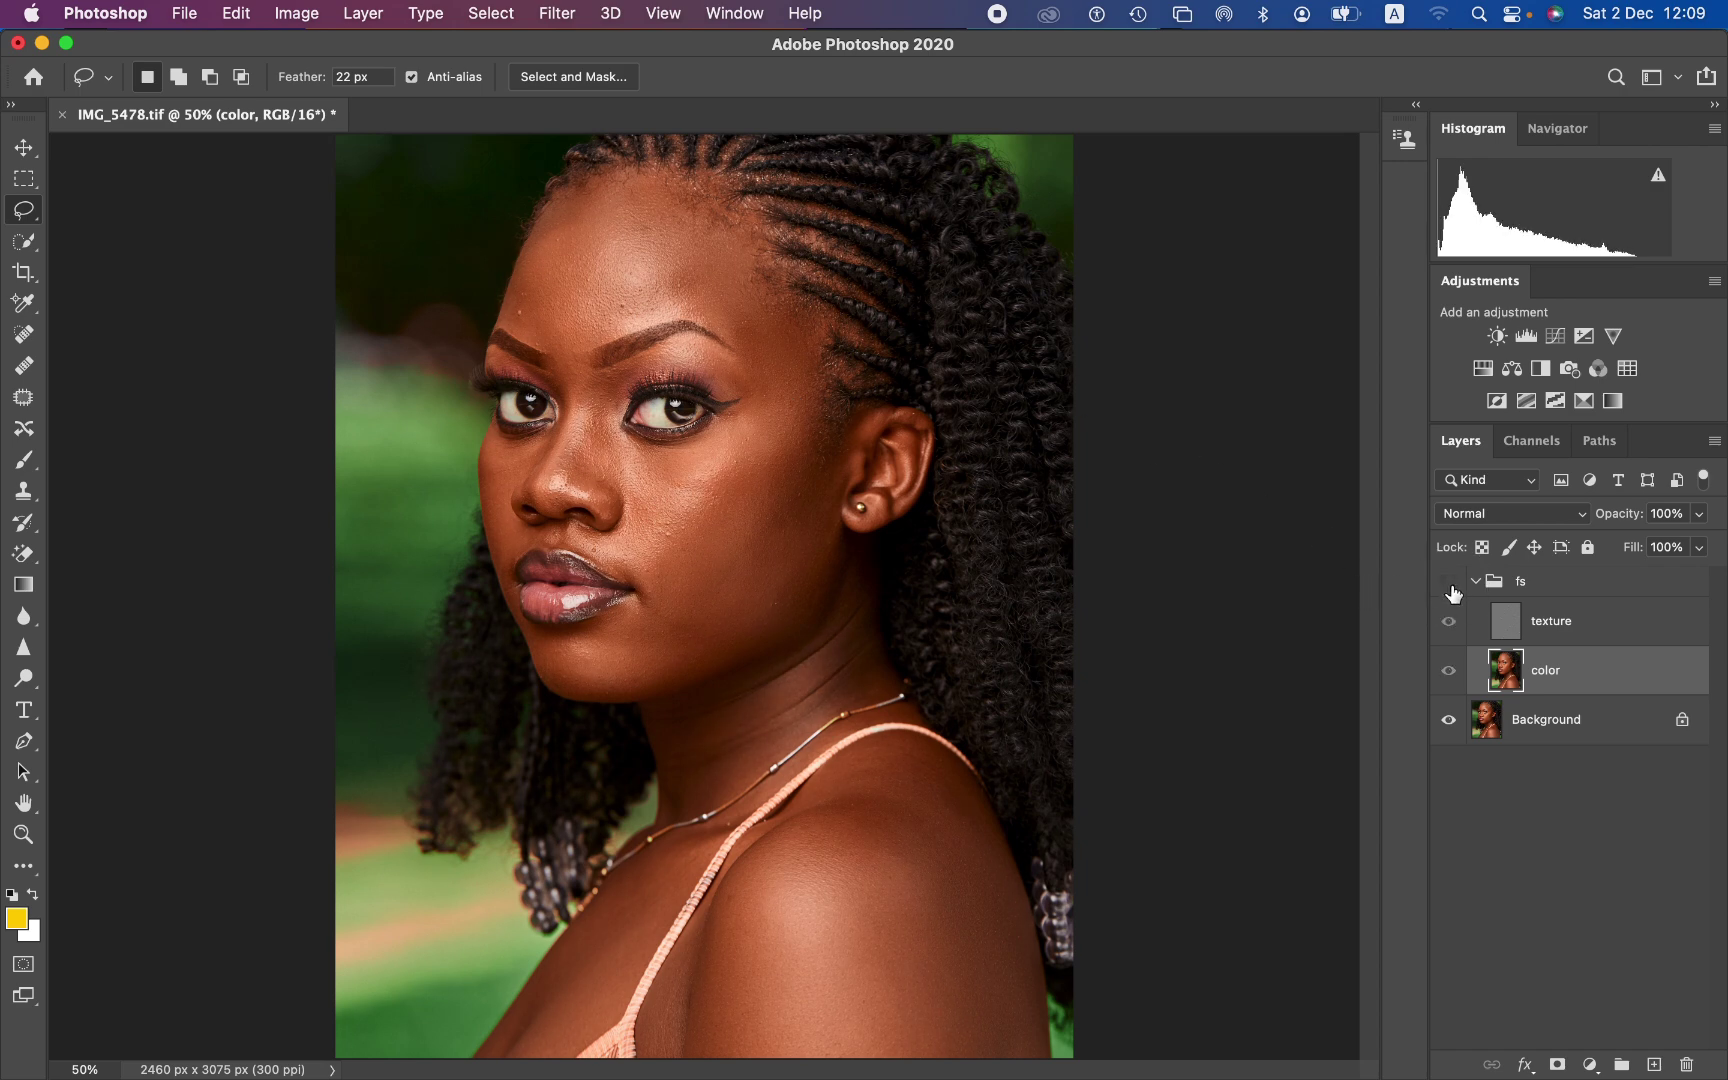
{"action": "left_click", "coordinate": [1447, 584]}
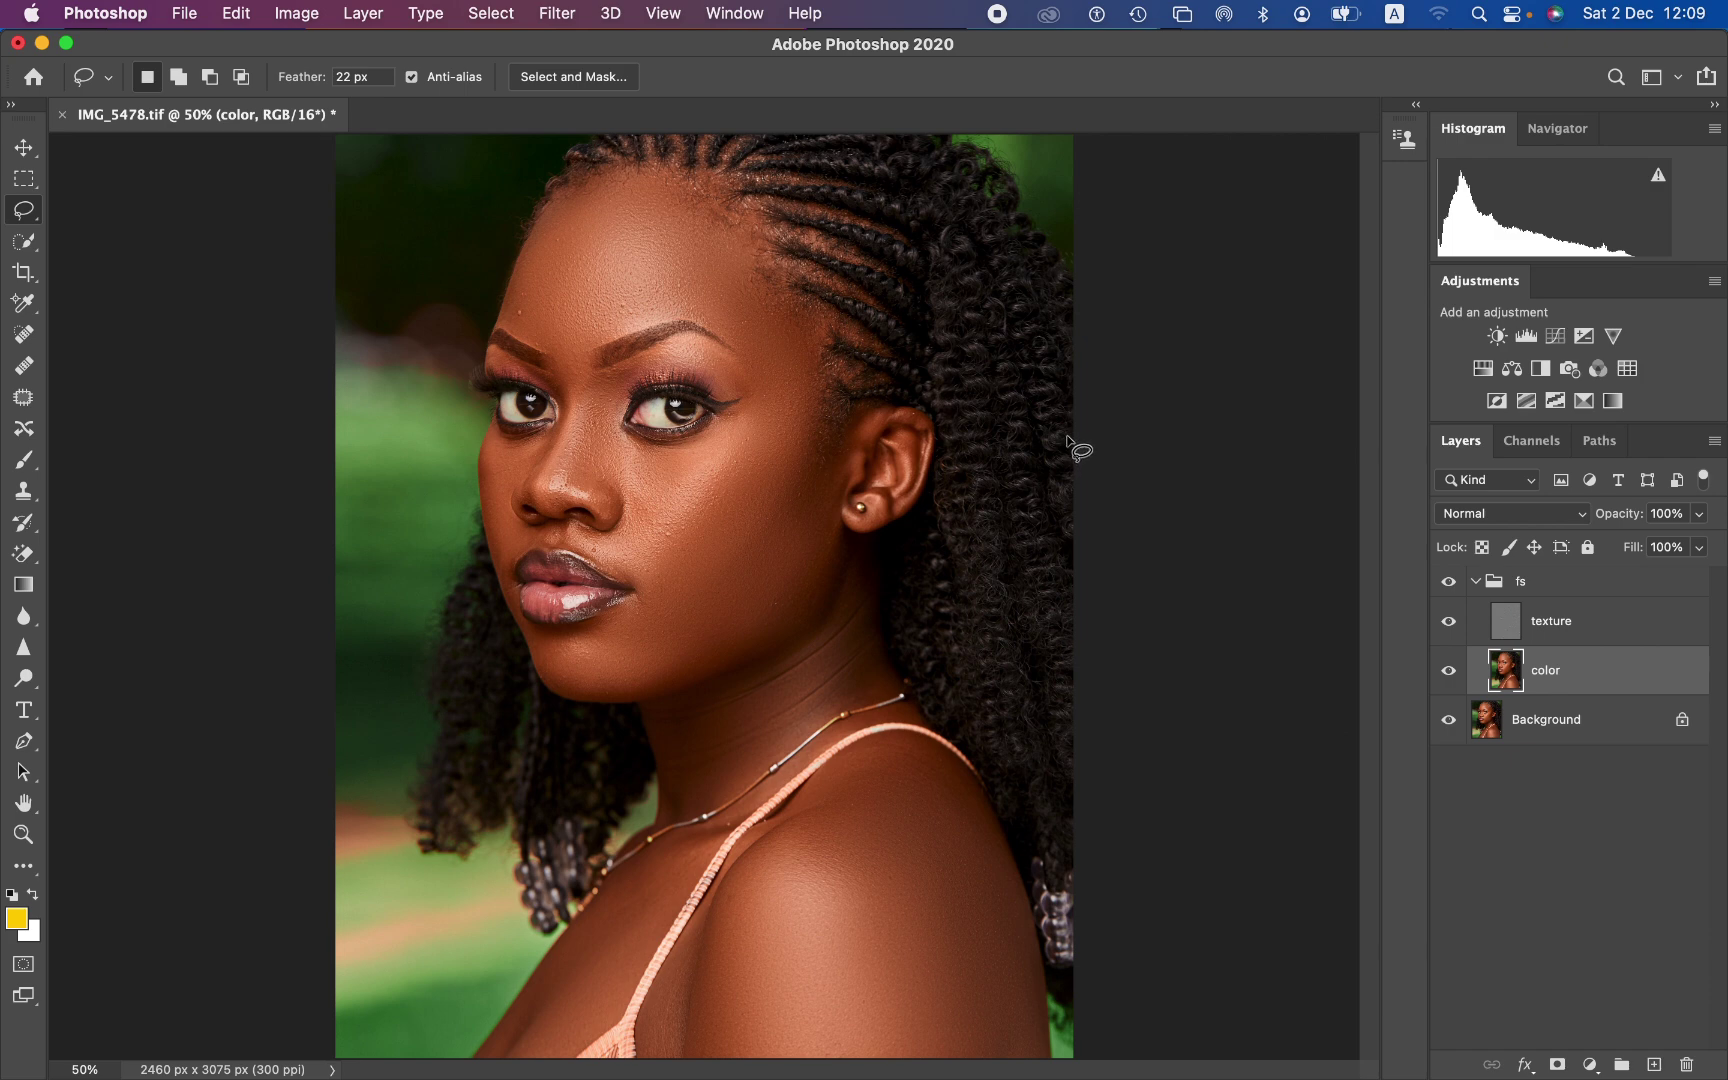
- Select the texture layer and choose the Clone Stamp with a soft 40 px brush that samples the current layer
{"action": "left_click", "coordinate": [1597, 640]}
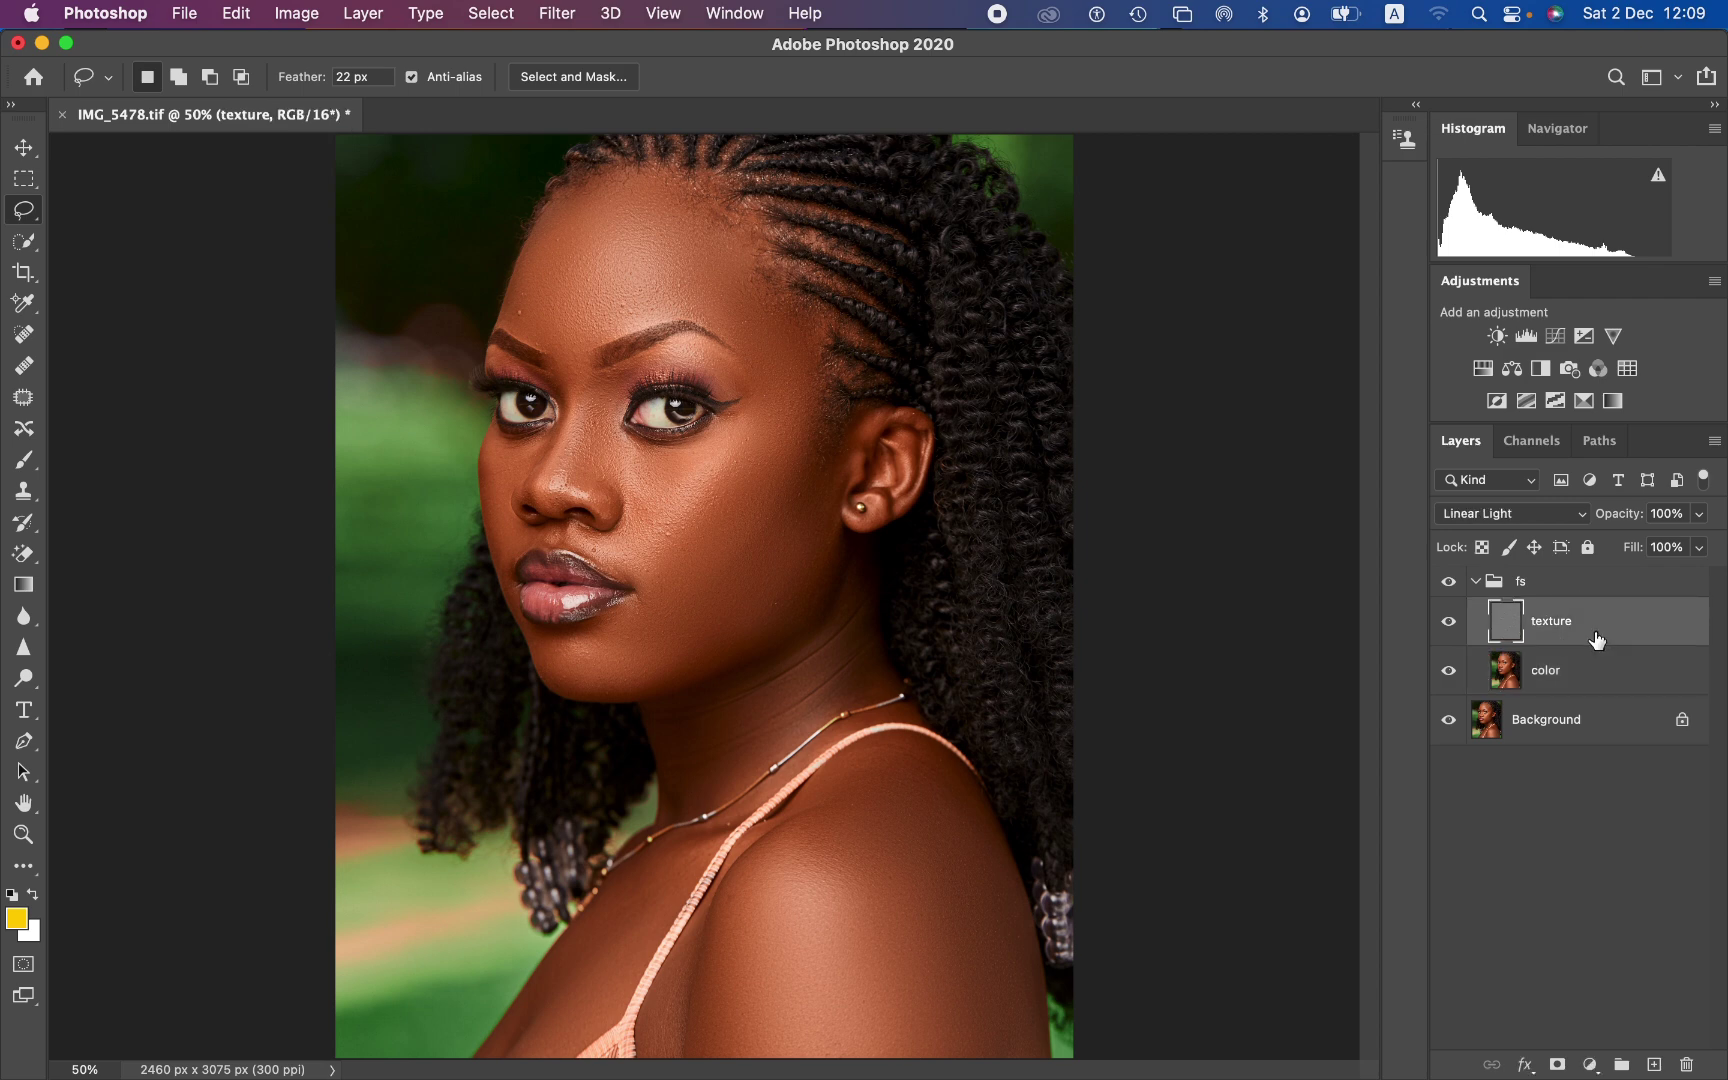
{"action": "left_click", "coordinate": [23, 490]}
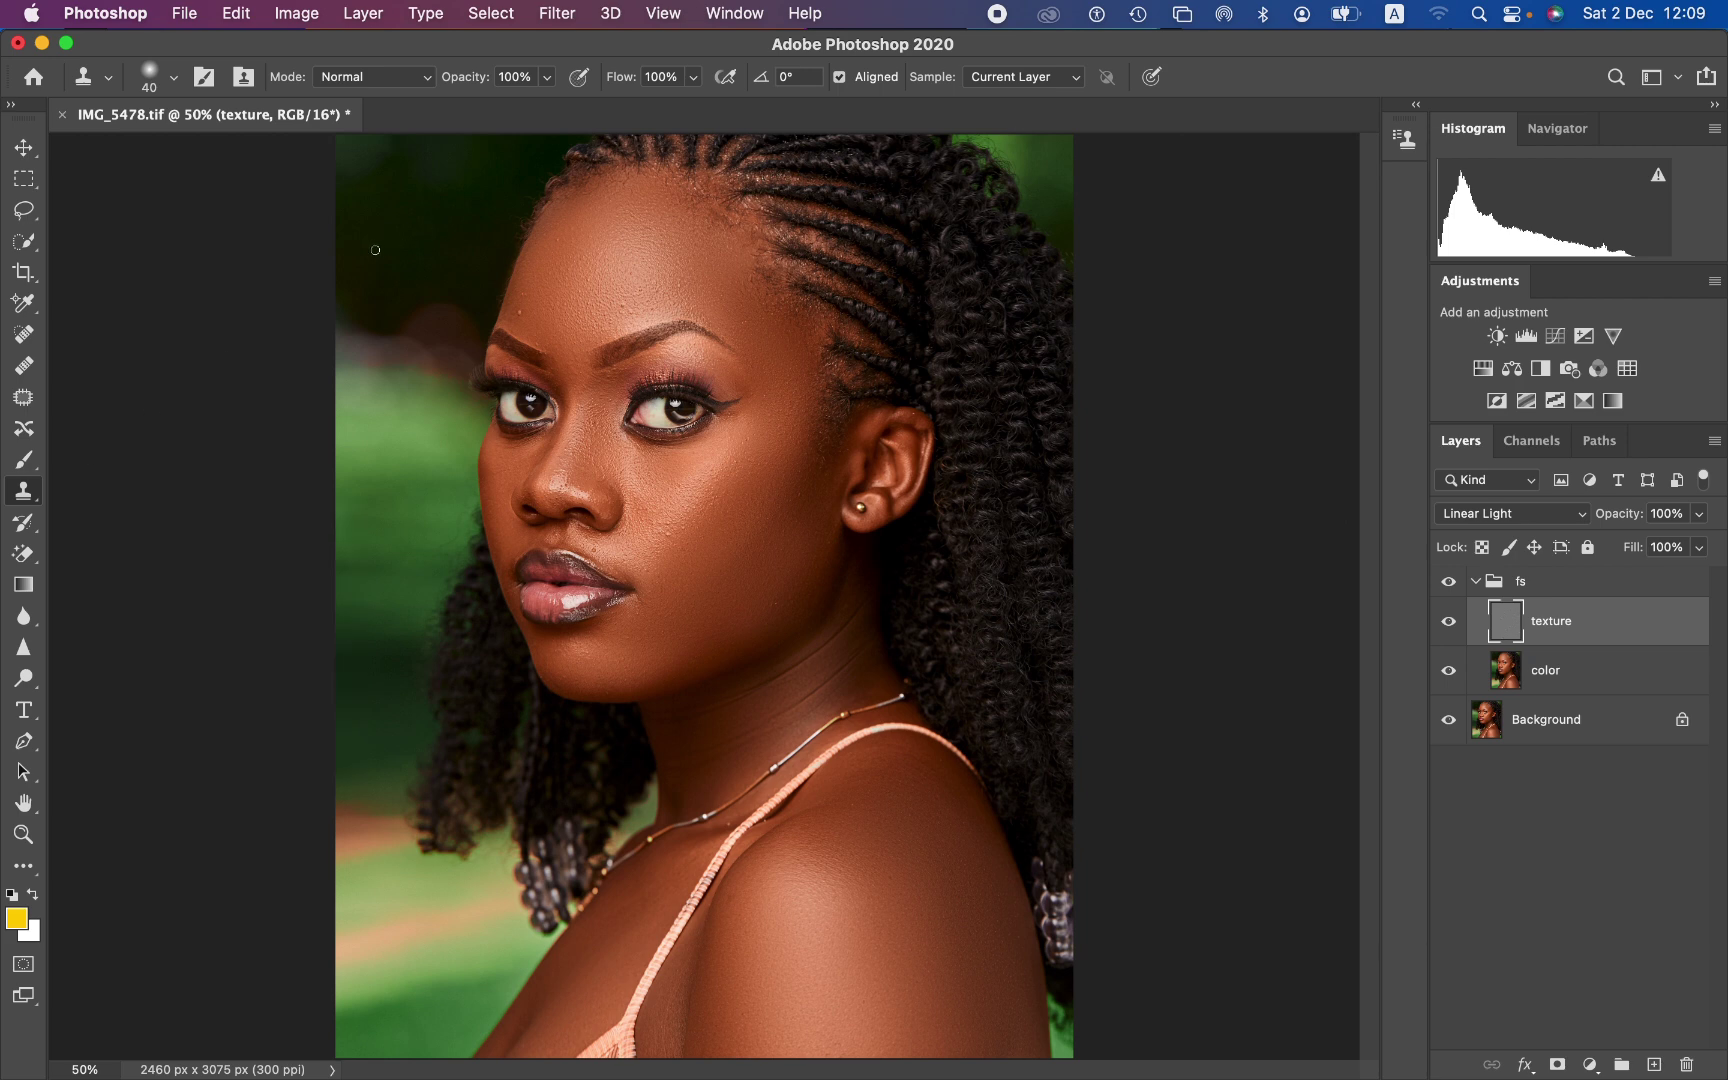
{"action": "left_click", "coordinate": [174, 78]}
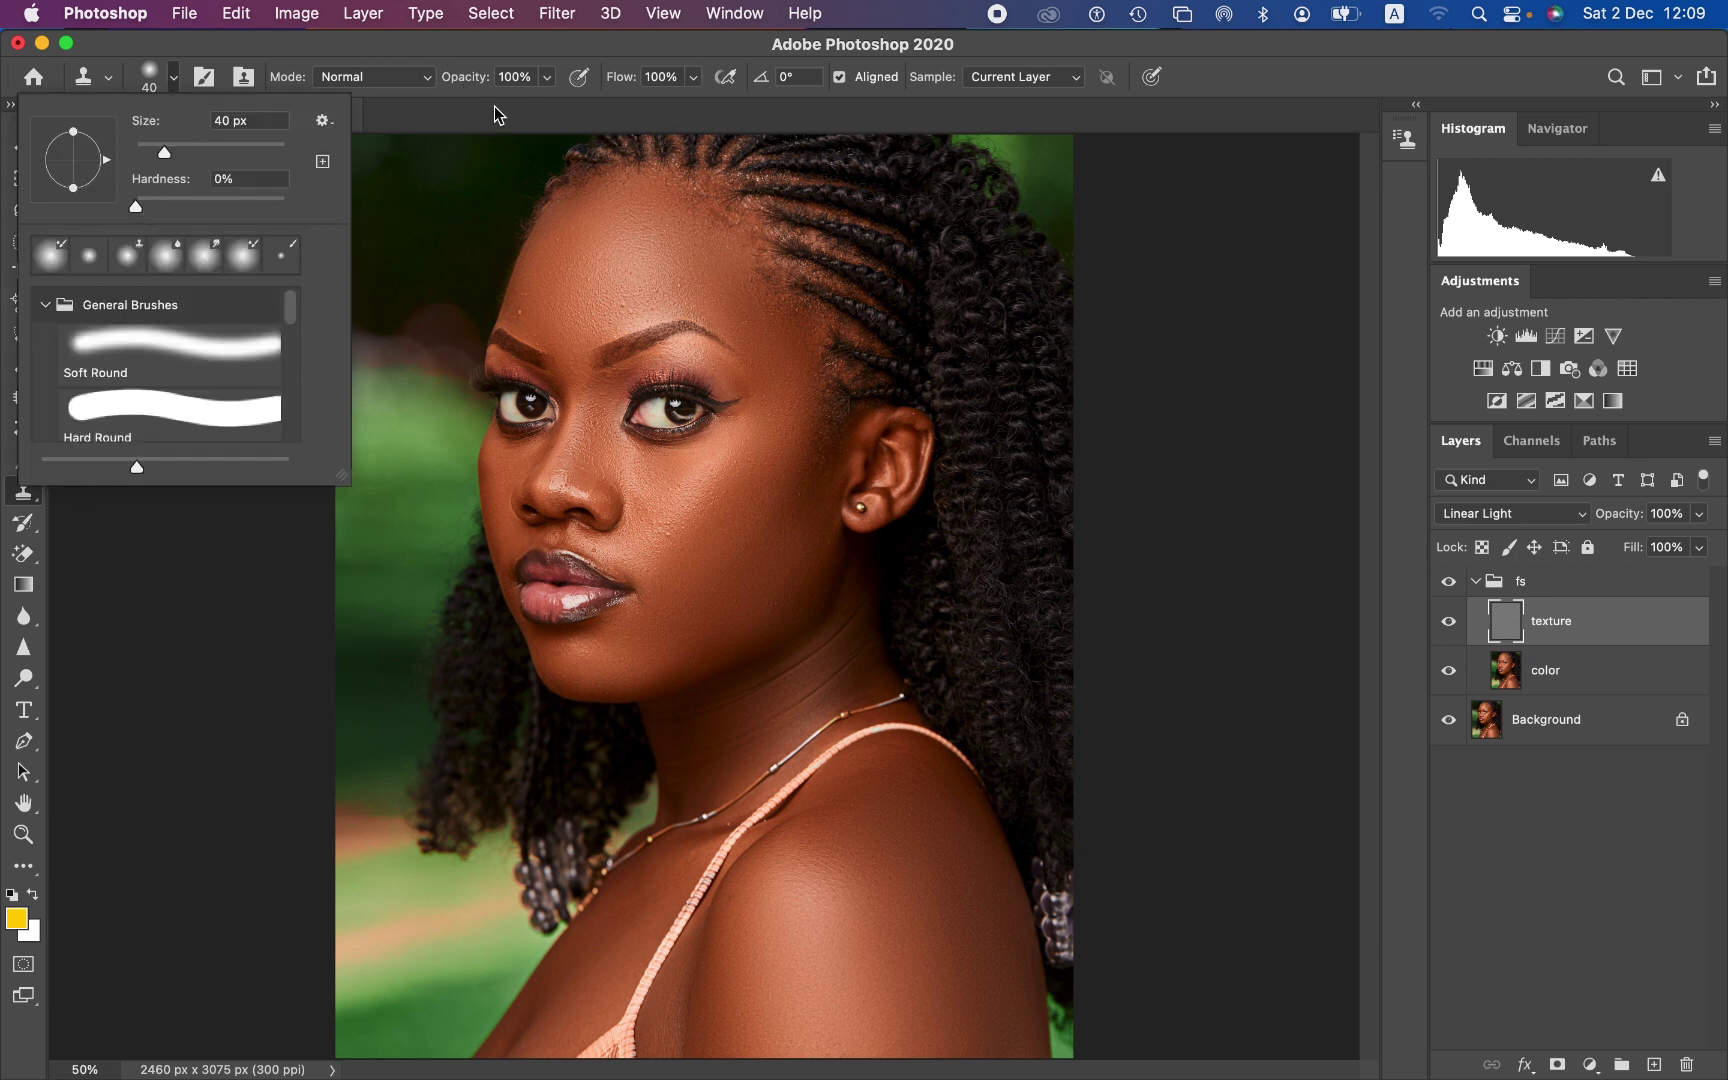
{"action": "left_click", "coordinate": [550, 50]}
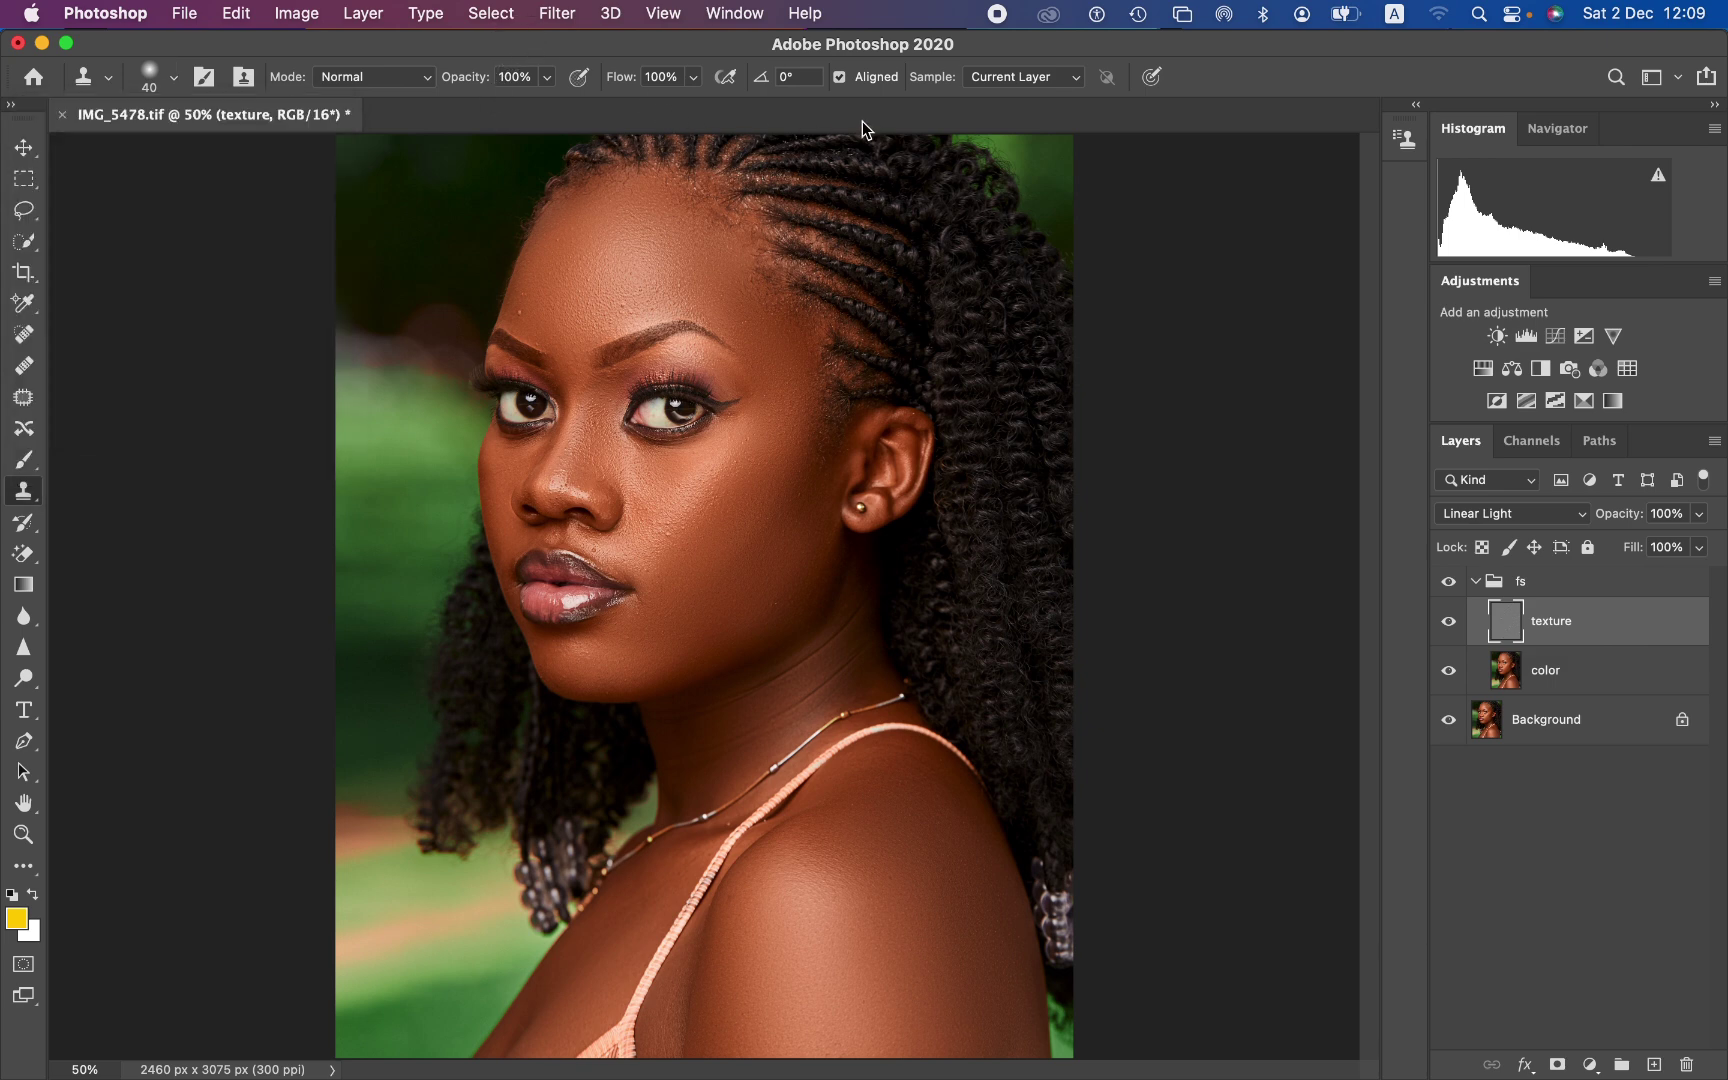
{"action": "left_click", "coordinate": [1036, 86]}
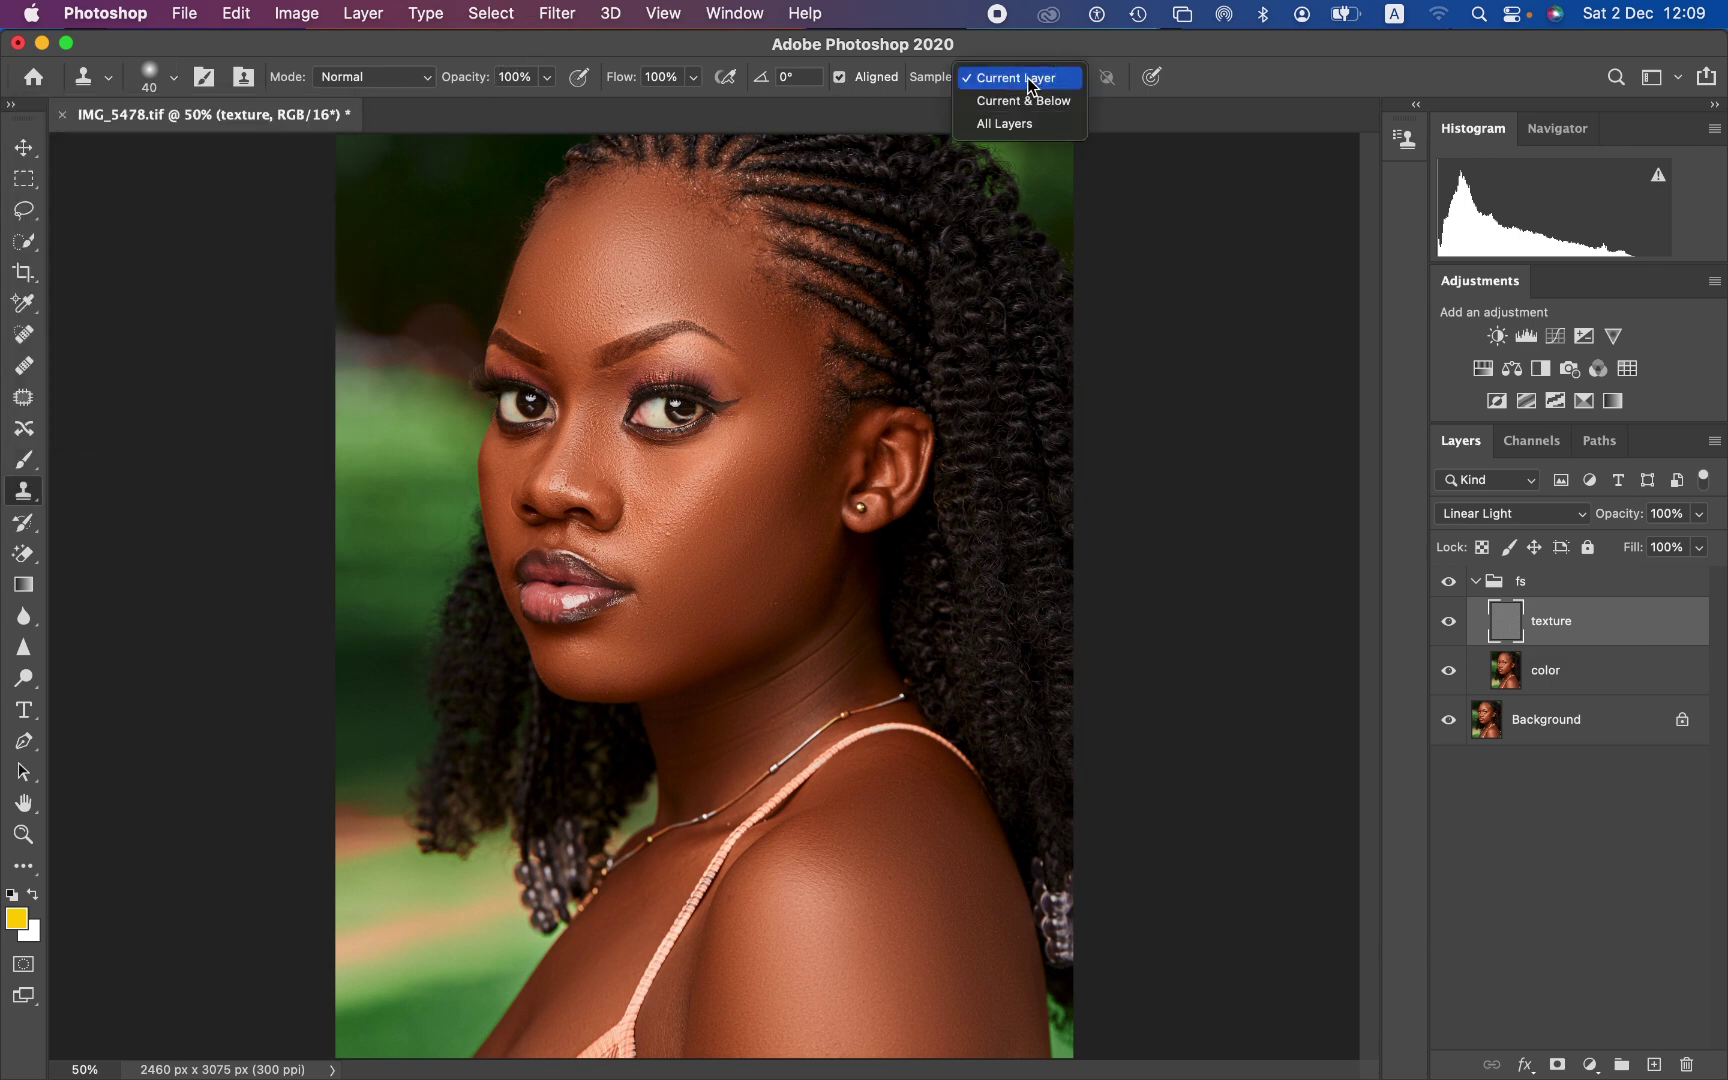
{"action": "left_click", "coordinate": [1034, 80]}
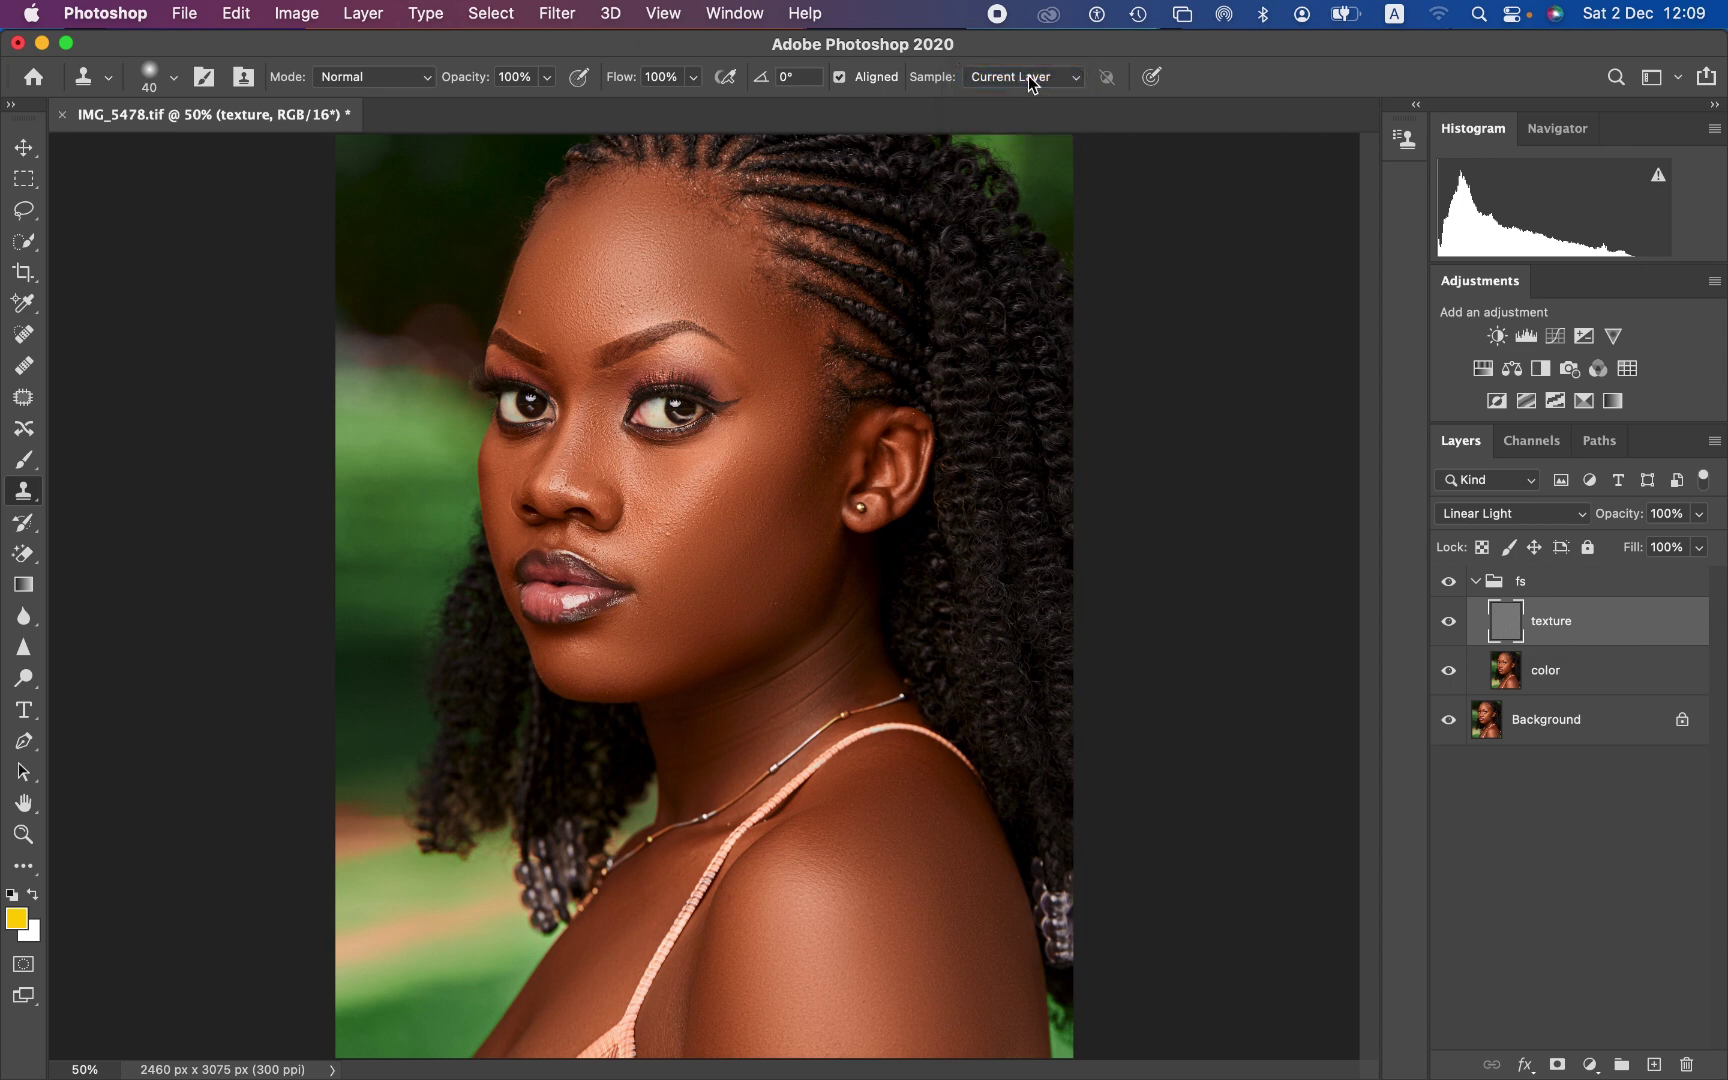
- Clone clean skin texture over the bumps on the cheek and jaw and the spot above the upper lip on the texture layer
{"action": "key", "text": "super+equal"}
{"action": "key", "text": "super+equal"}
{"action": "key", "text": "super+equal"}
{"action": "key", "text": "super+equal"}
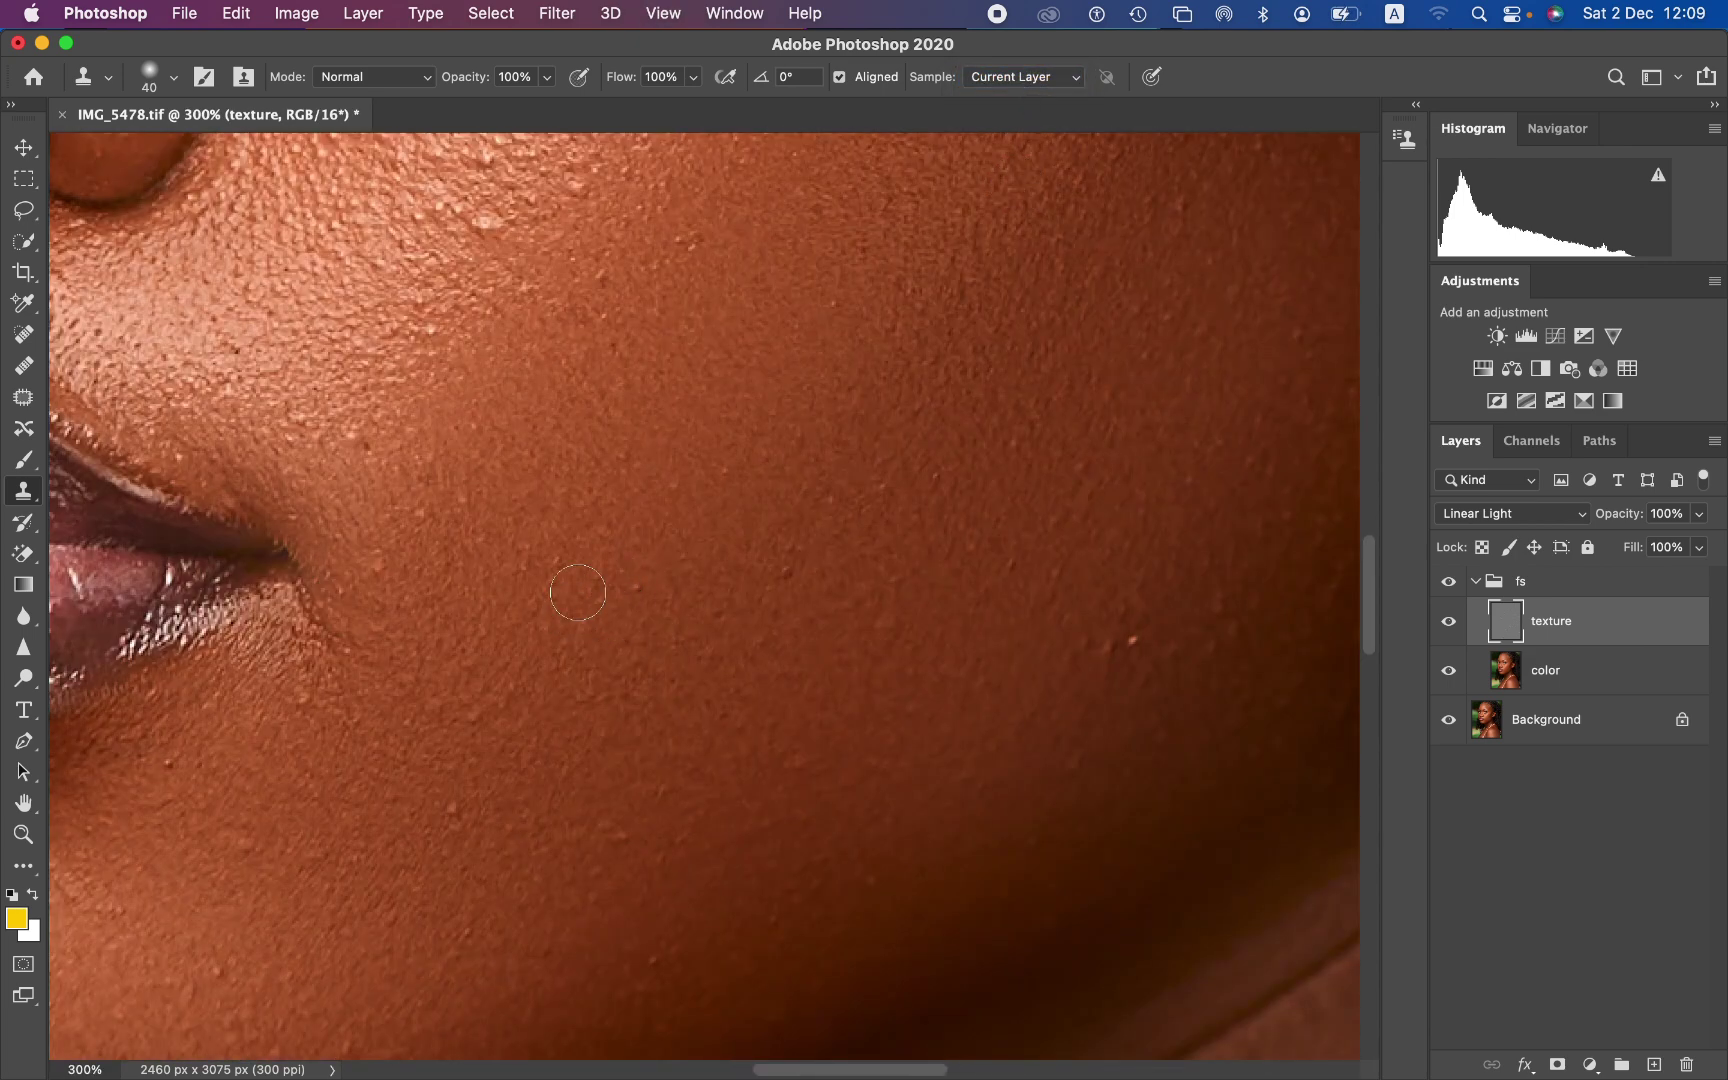
{"action": "key", "text": "super+minus"}
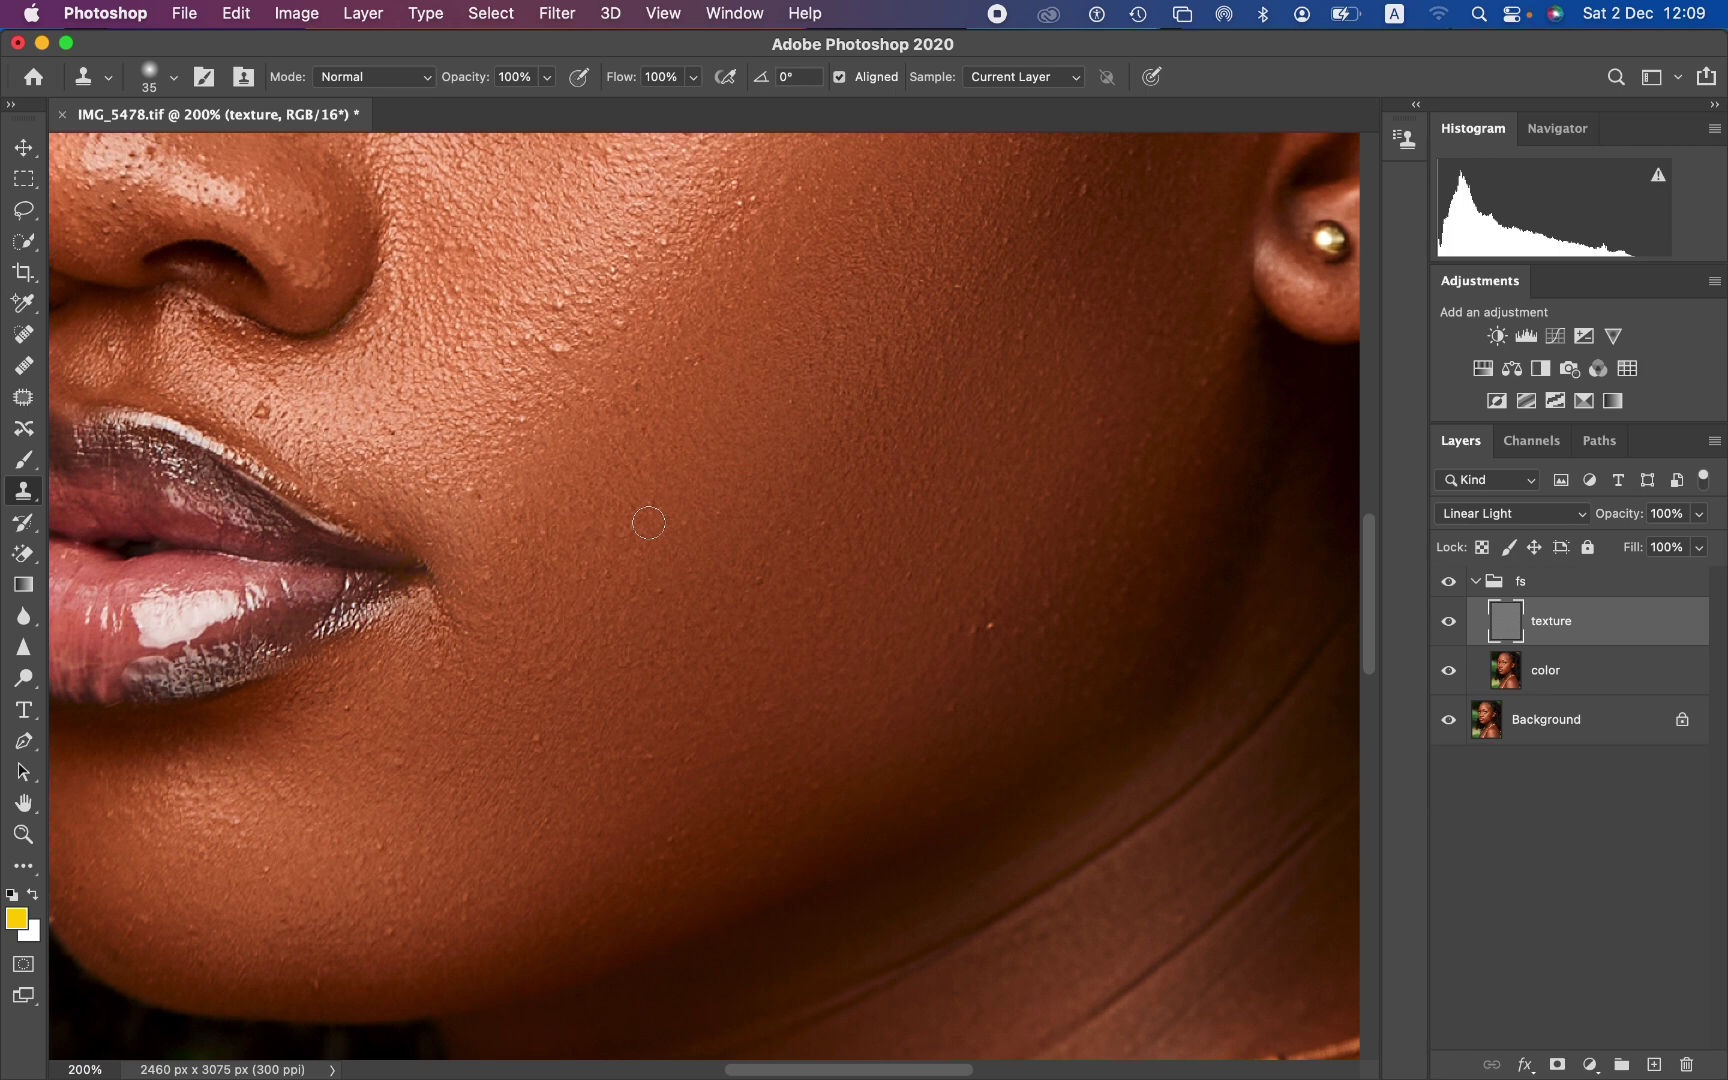
{"action": "key", "text": "bracketleft"}
{"action": "key", "text": "bracketleft"}
{"action": "key", "text": "bracketright"}
{"action": "key", "text": "bracketright"}
{"action": "key", "text": "bracketright"}
{"action": "left_click", "coordinate": [720, 381]}
{"action": "left_click", "coordinate": [646, 398]}
{"action": "left_click_drag", "start_coordinate": [590, 353], "coordinate": [560, 347]}
{"action": "left_click", "coordinate": [987, 625]}
{"action": "left_click", "coordinate": [416, 452], "text": "alt"}
{"action": "left_click", "coordinate": [268, 408]}
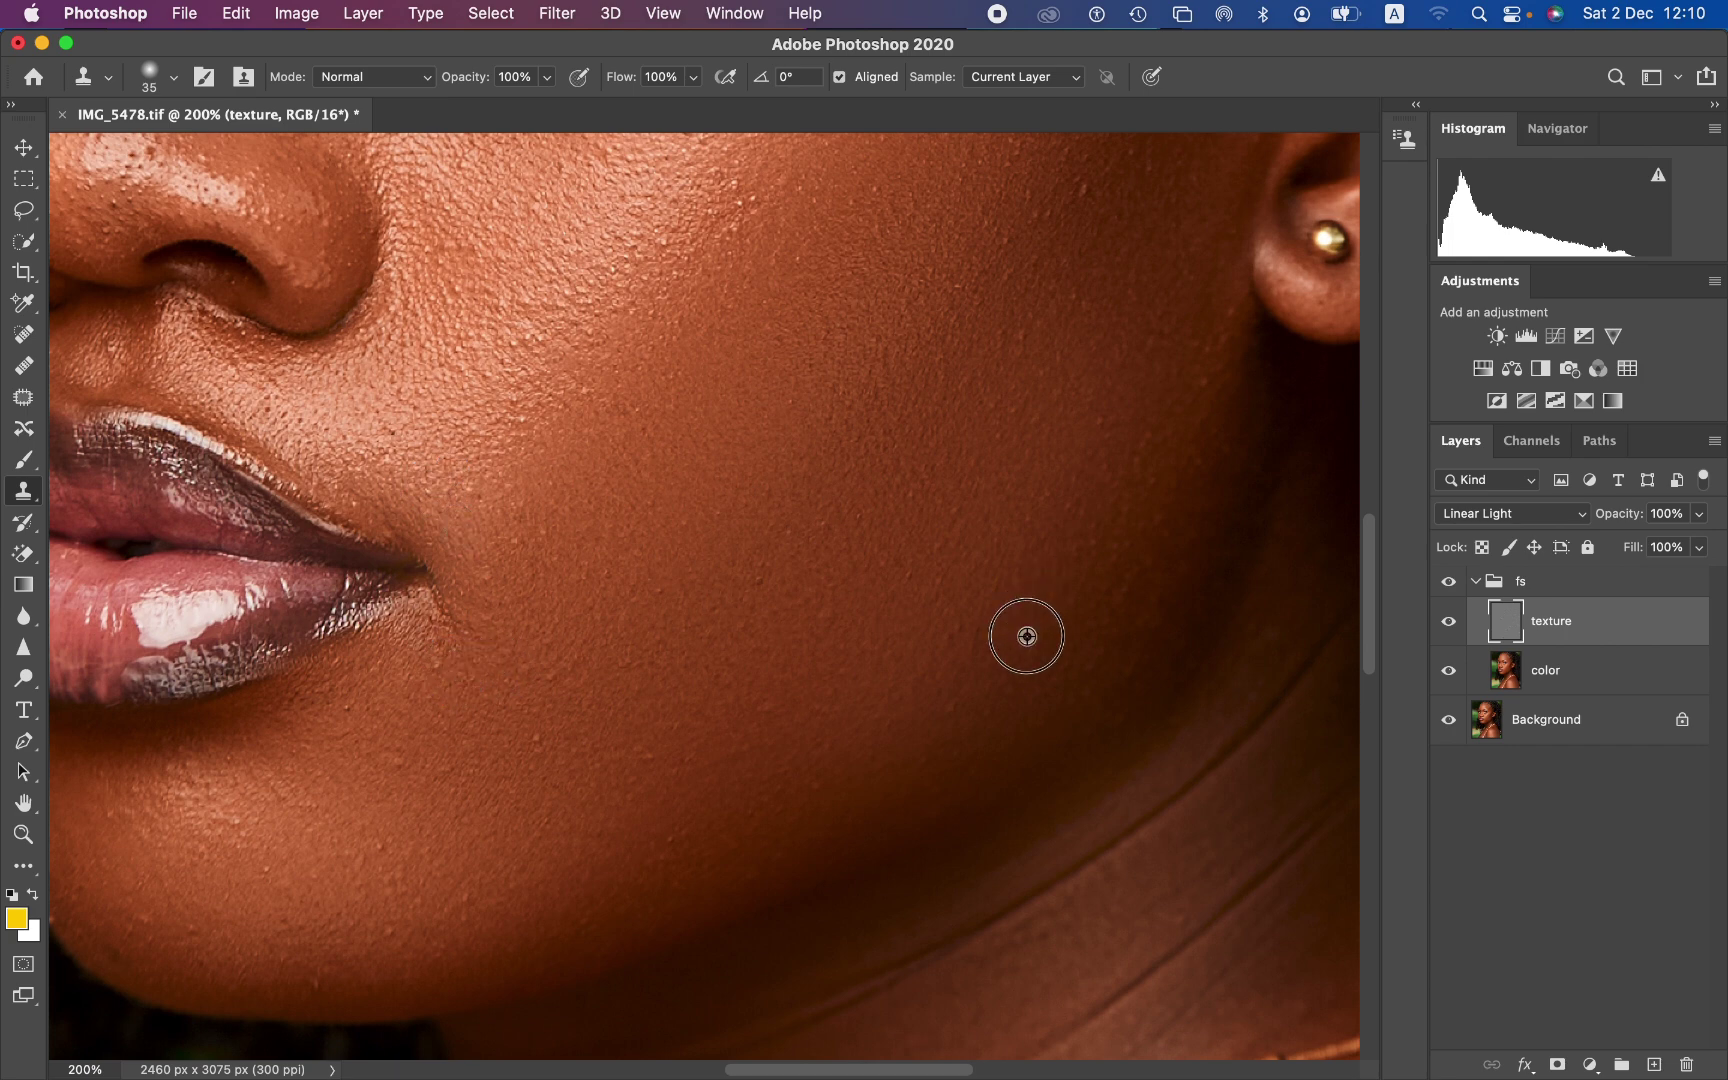
- Clone out the remaining bumps on the forehead and upper cheek with a 50 px brush
{"action": "key", "text": "super+minus"}
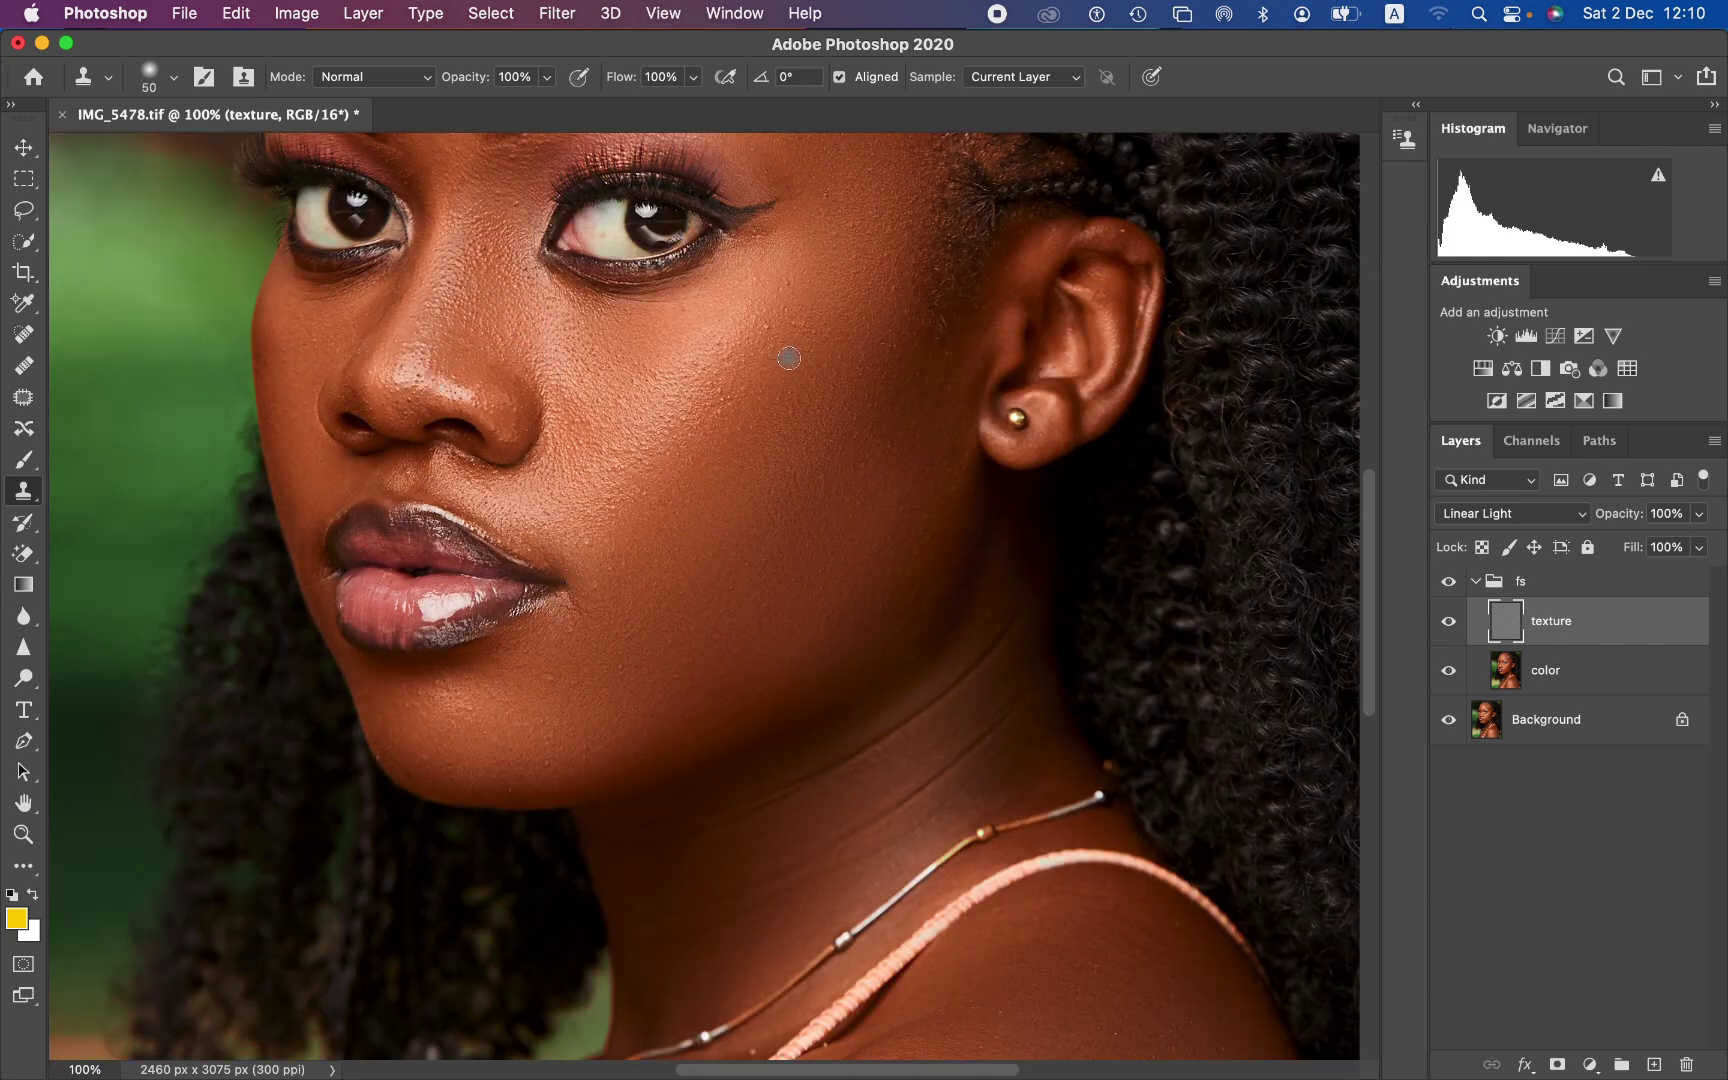
{"action": "key", "text": "bracketright"}
{"action": "left_click_drag", "start_coordinate": [788, 328], "coordinate": [926, 598]}
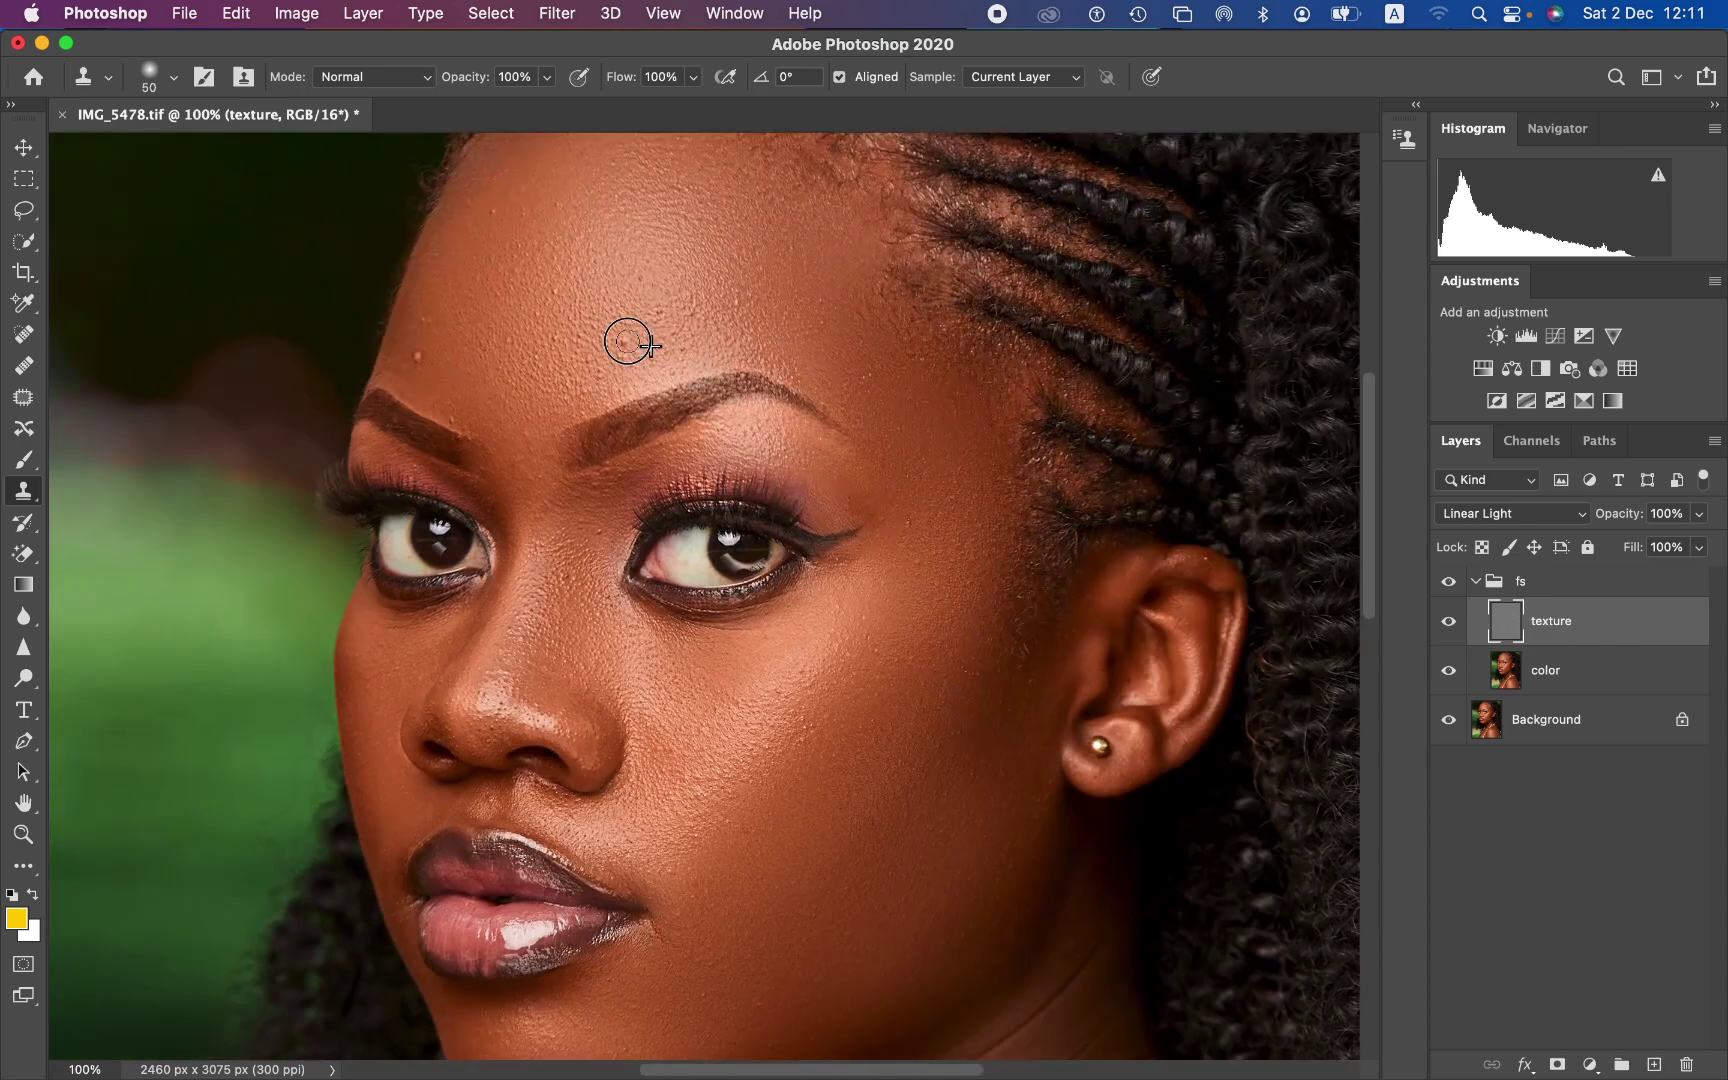
{"action": "left_click_drag", "start_coordinate": [769, 714], "coordinate": [829, 409]}
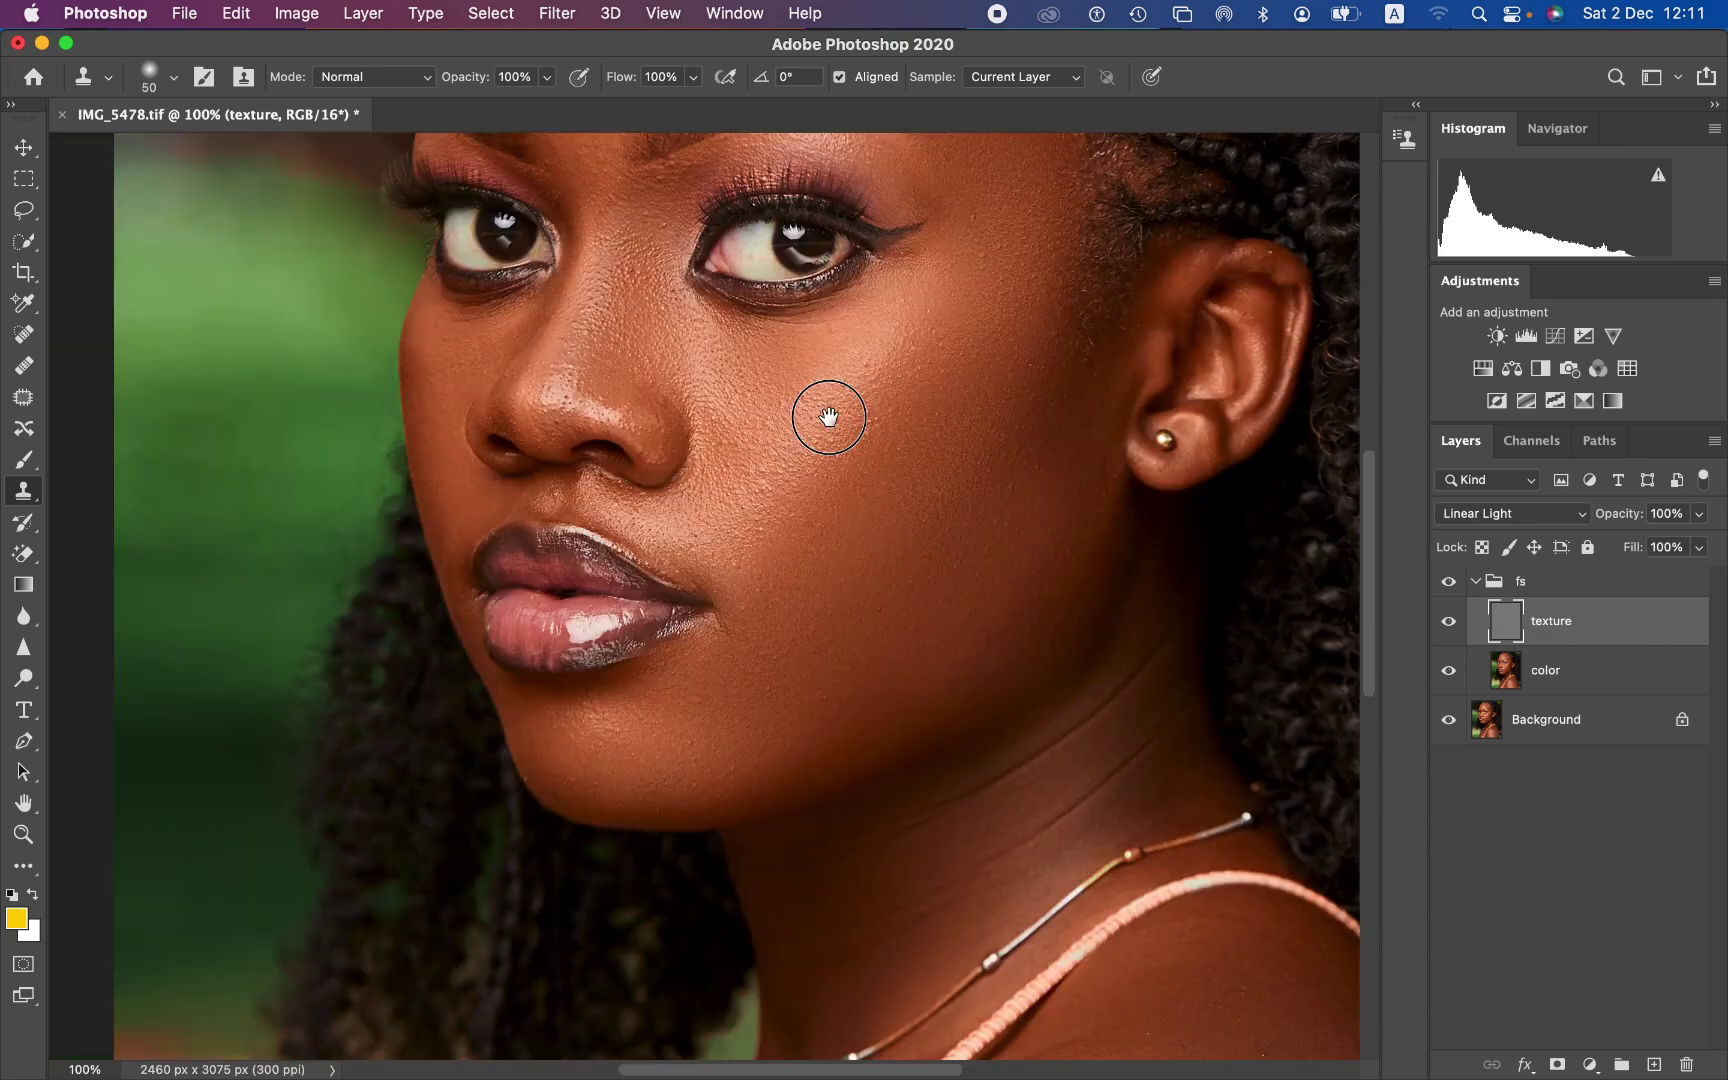
{"action": "key", "text": "super+minus"}
{"action": "key", "text": "super+minus"}
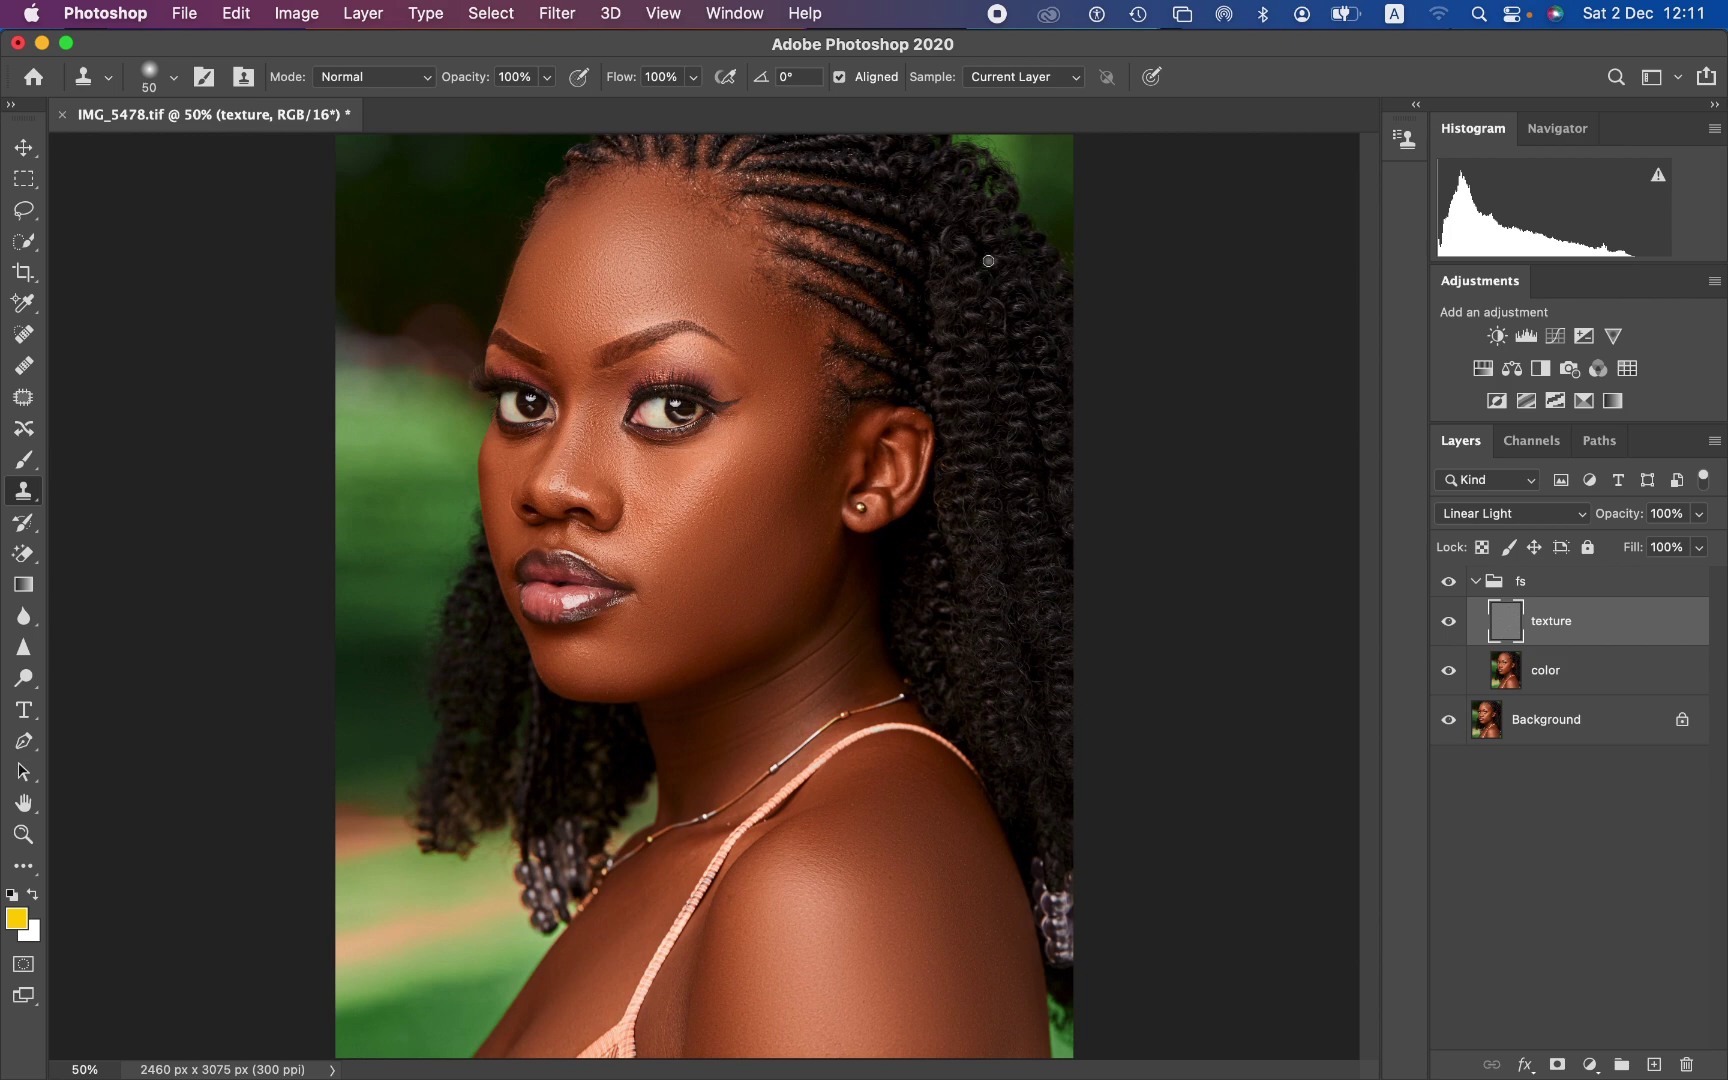
- Collapse the fs group and compare the portrait with and without it
{"action": "left_click", "coordinate": [1476, 582]}
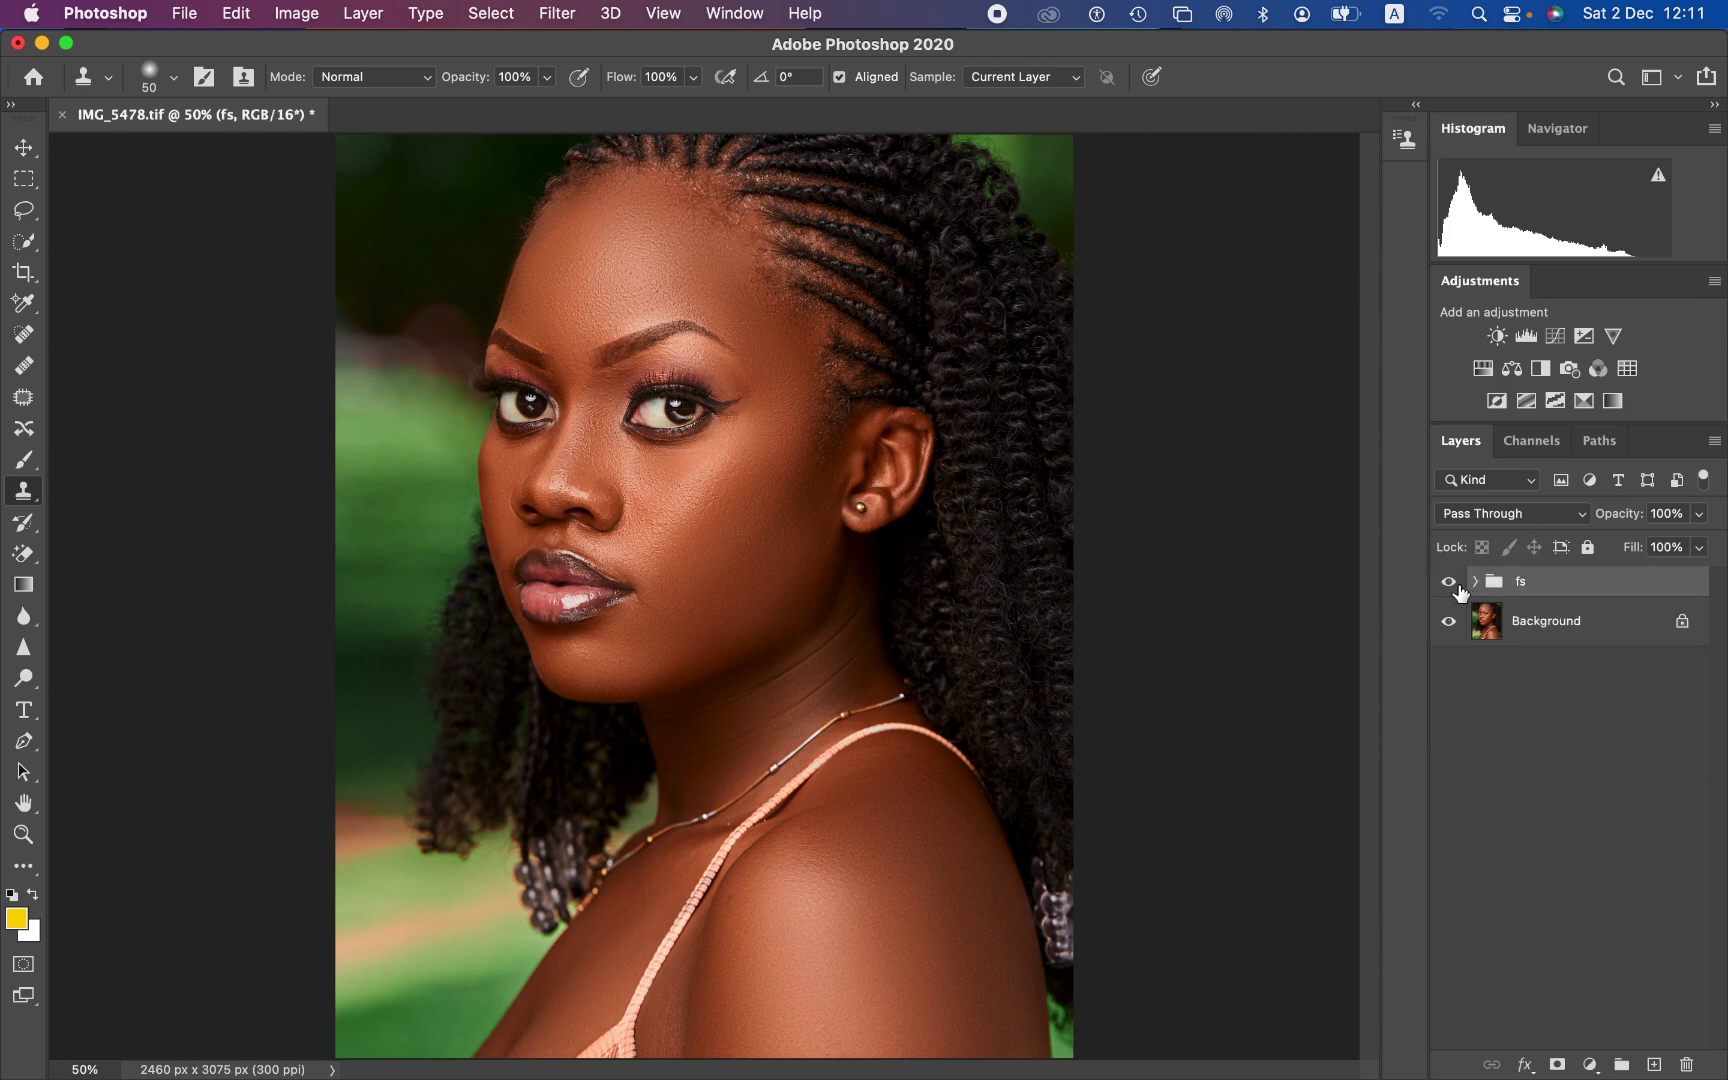
{"action": "left_click", "coordinate": [1448, 585]}
{"action": "left_click", "coordinate": [1448, 585]}
{"action": "left_click", "coordinate": [1448, 585]}
{"action": "left_click", "coordinate": [1448, 585]}
- Add a Hue/Saturation adjustment layer above the fs group with Saturation at -73 and invert its mask to black
{"action": "left_click", "coordinate": [1590, 1065]}
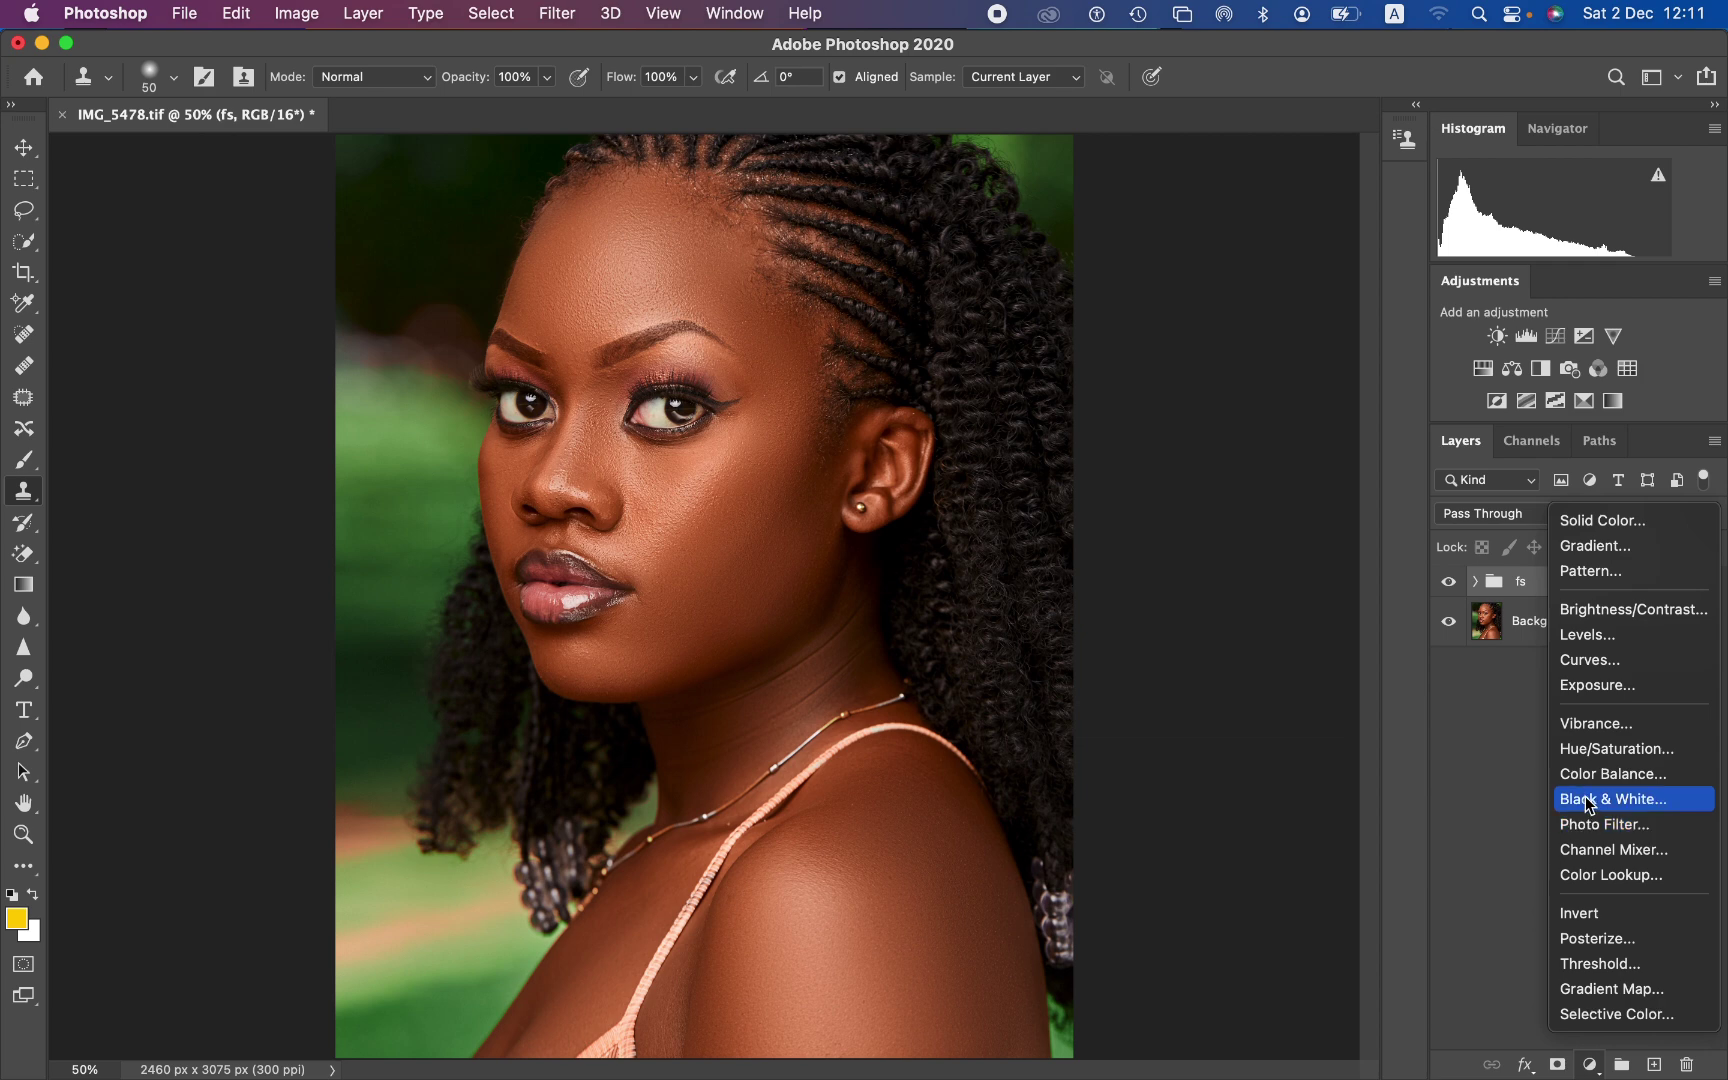
{"action": "left_click", "coordinate": [1592, 751]}
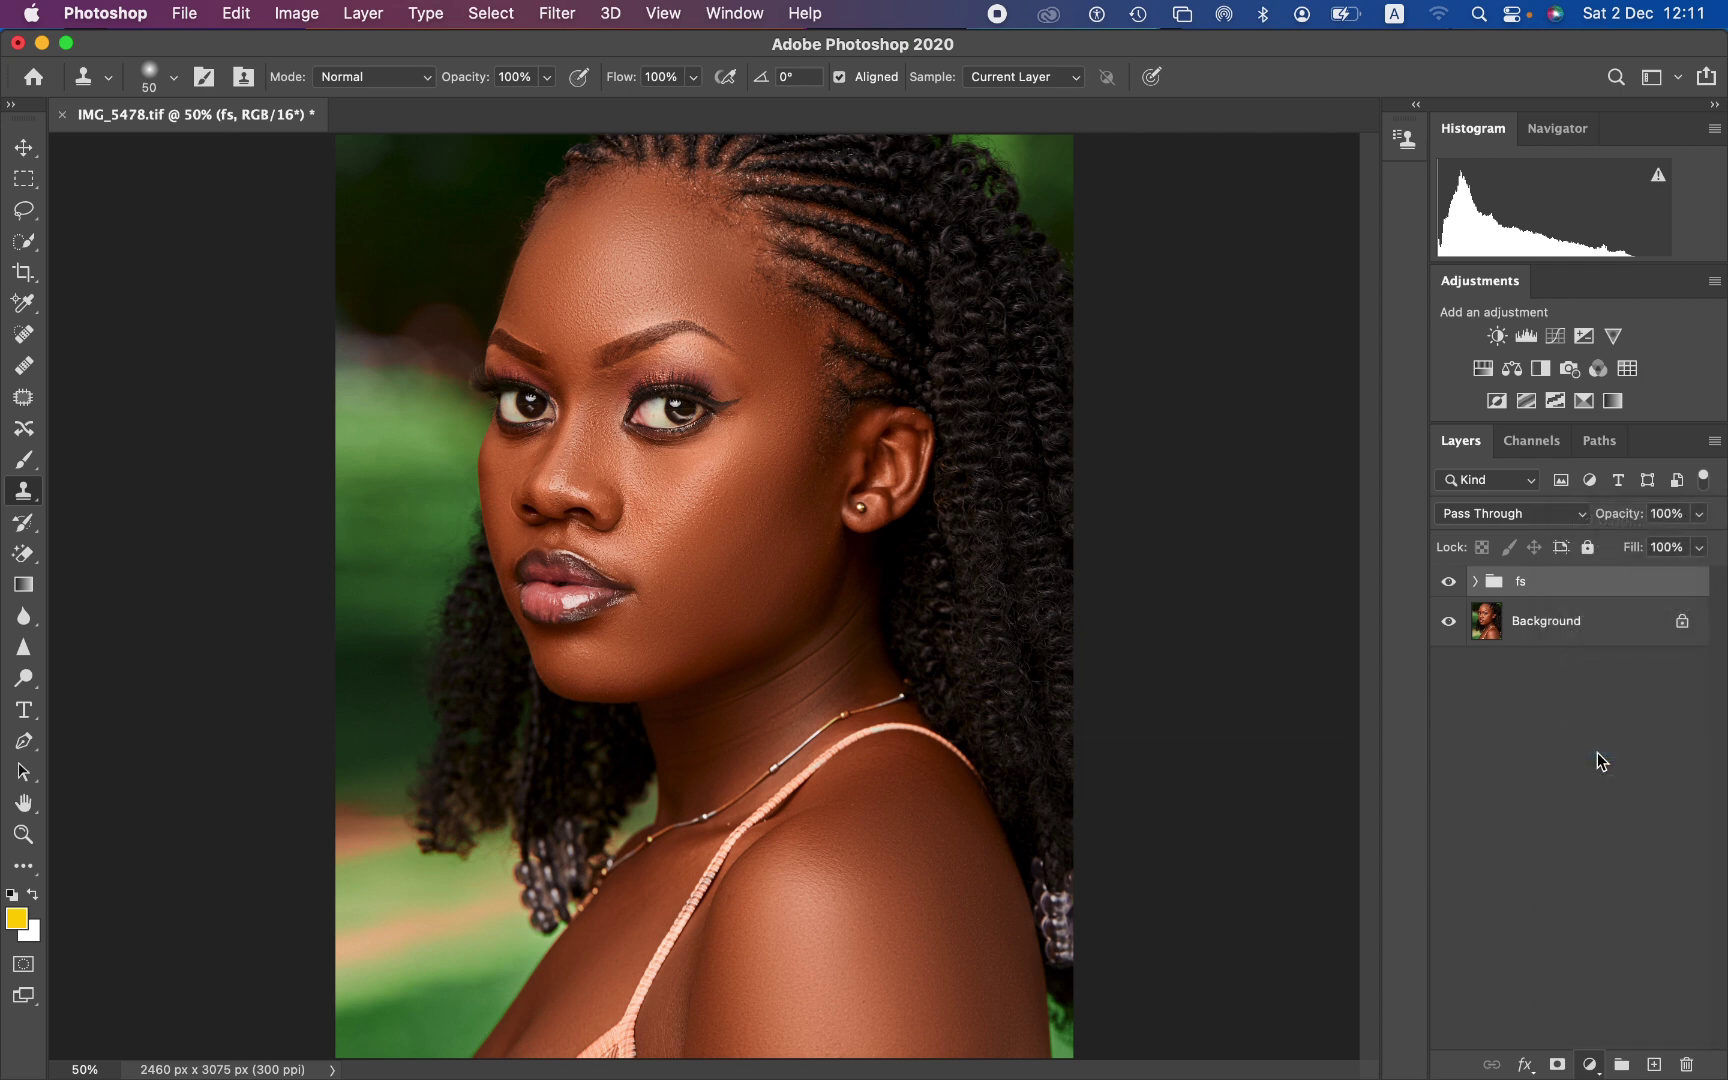
{"action": "left_click_drag", "start_coordinate": [1223, 722], "coordinate": [1145, 727]}
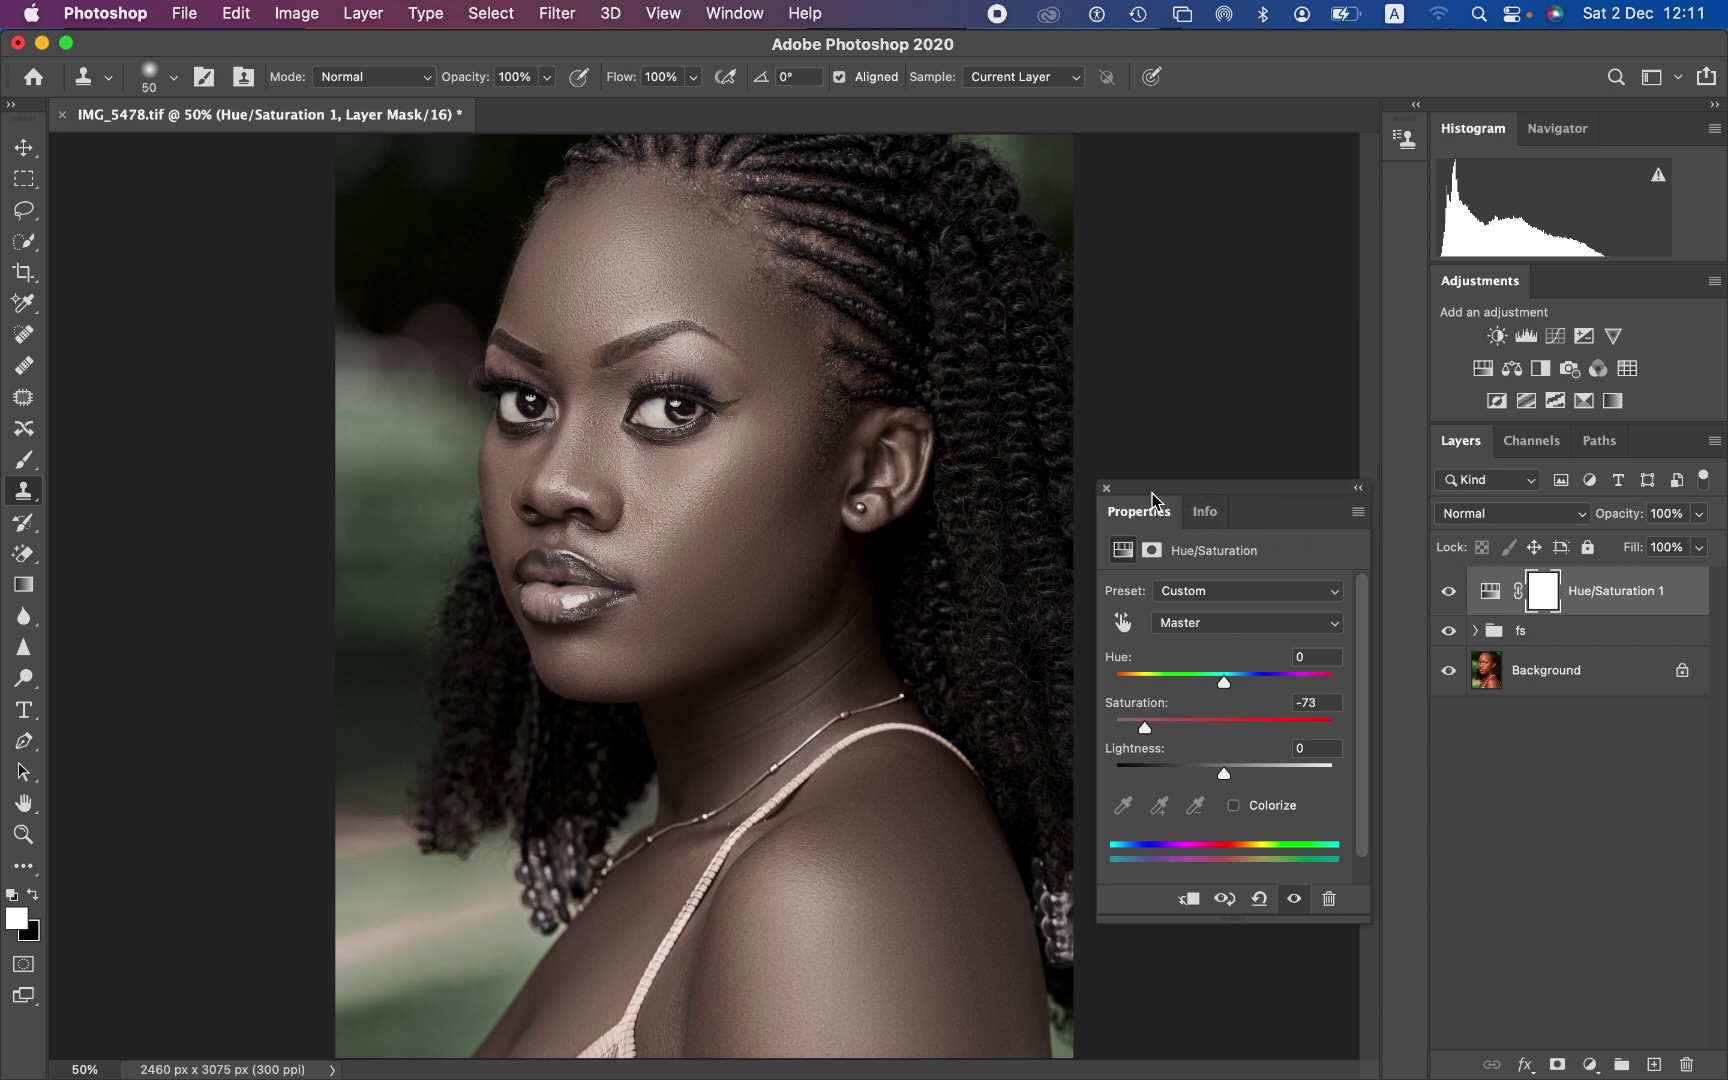
{"action": "left_click", "coordinate": [1106, 489]}
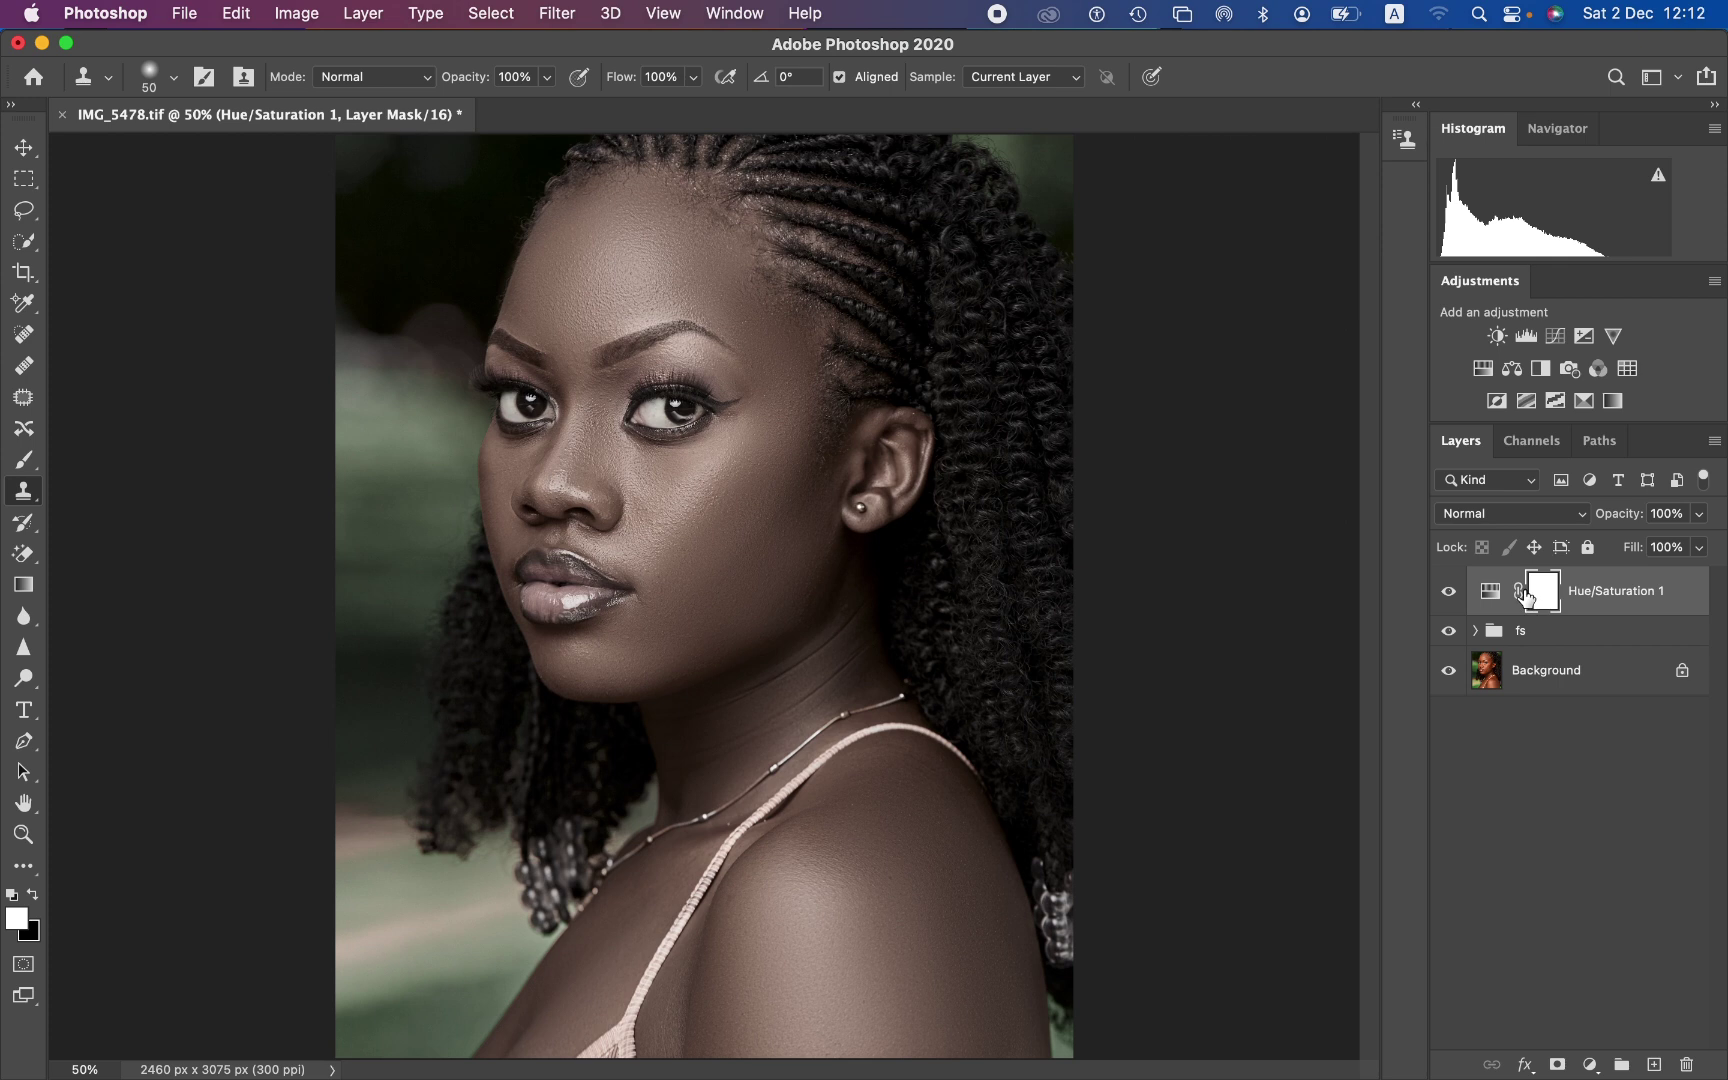
{"action": "key", "text": "super+i"}
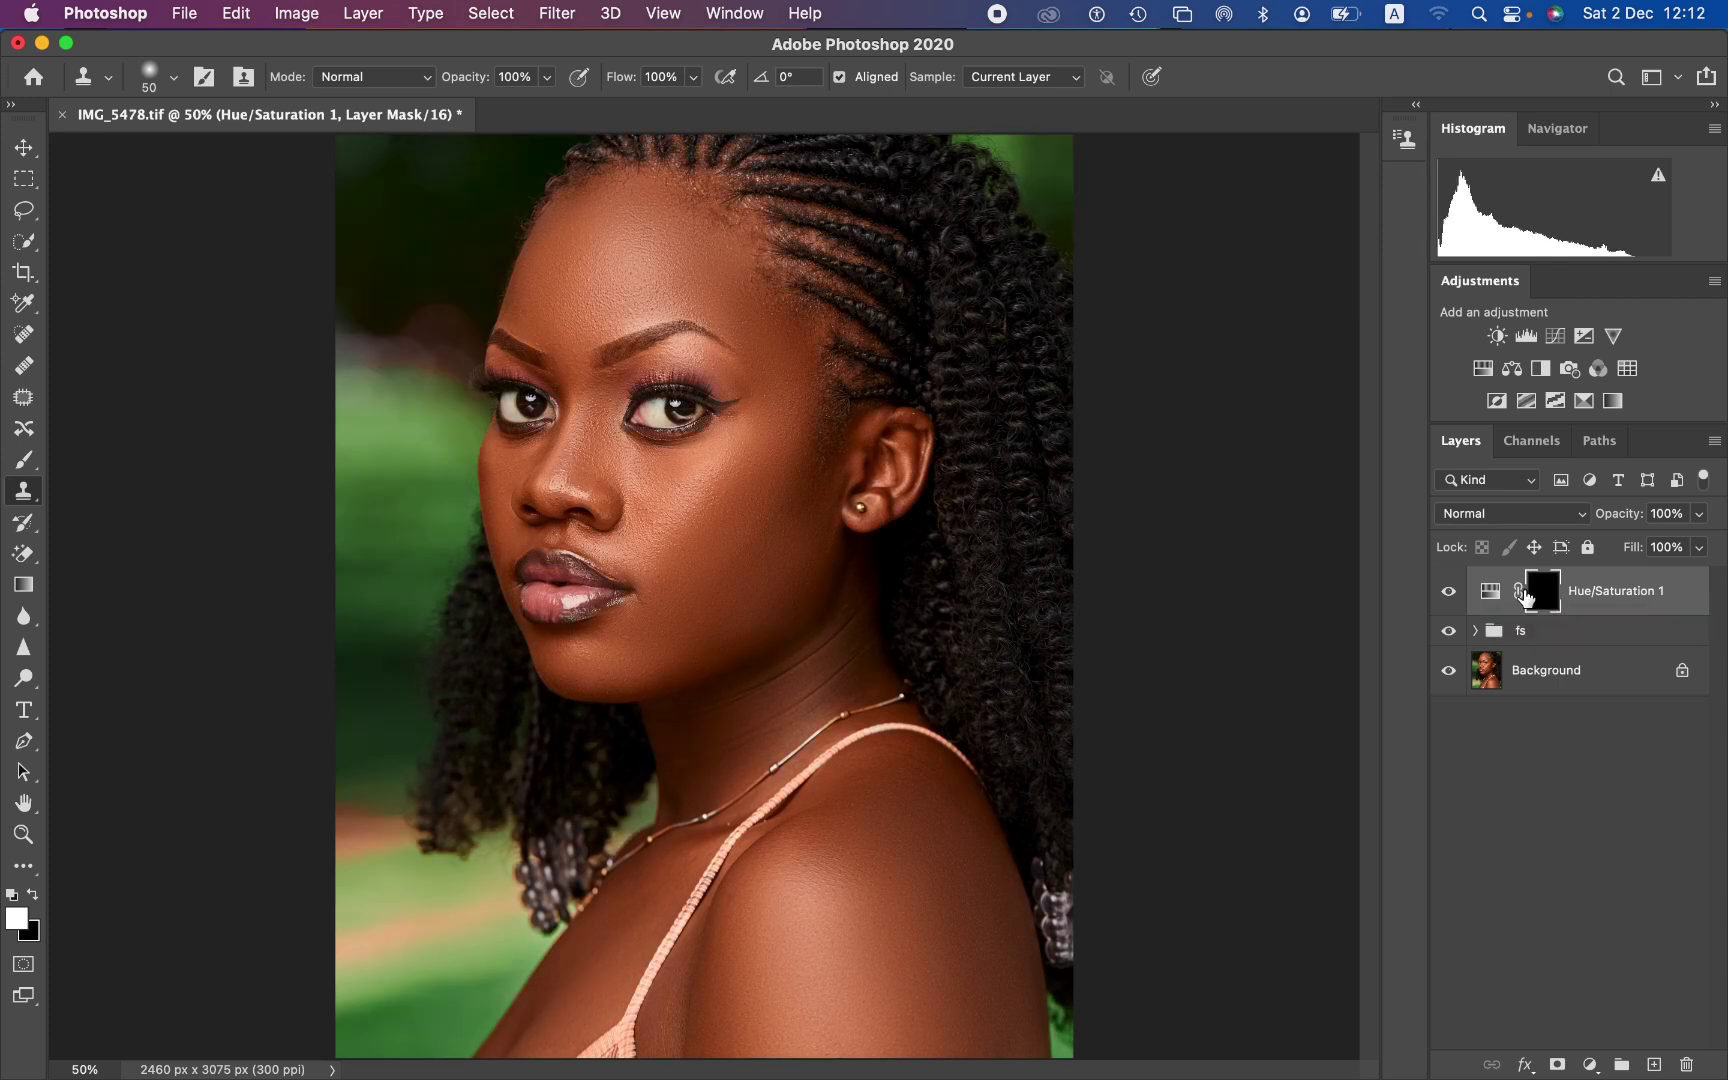
- Choose the Brush tool with a soft 25 px tip and set white as the foreground color
{"action": "left_click", "coordinate": [26, 463]}
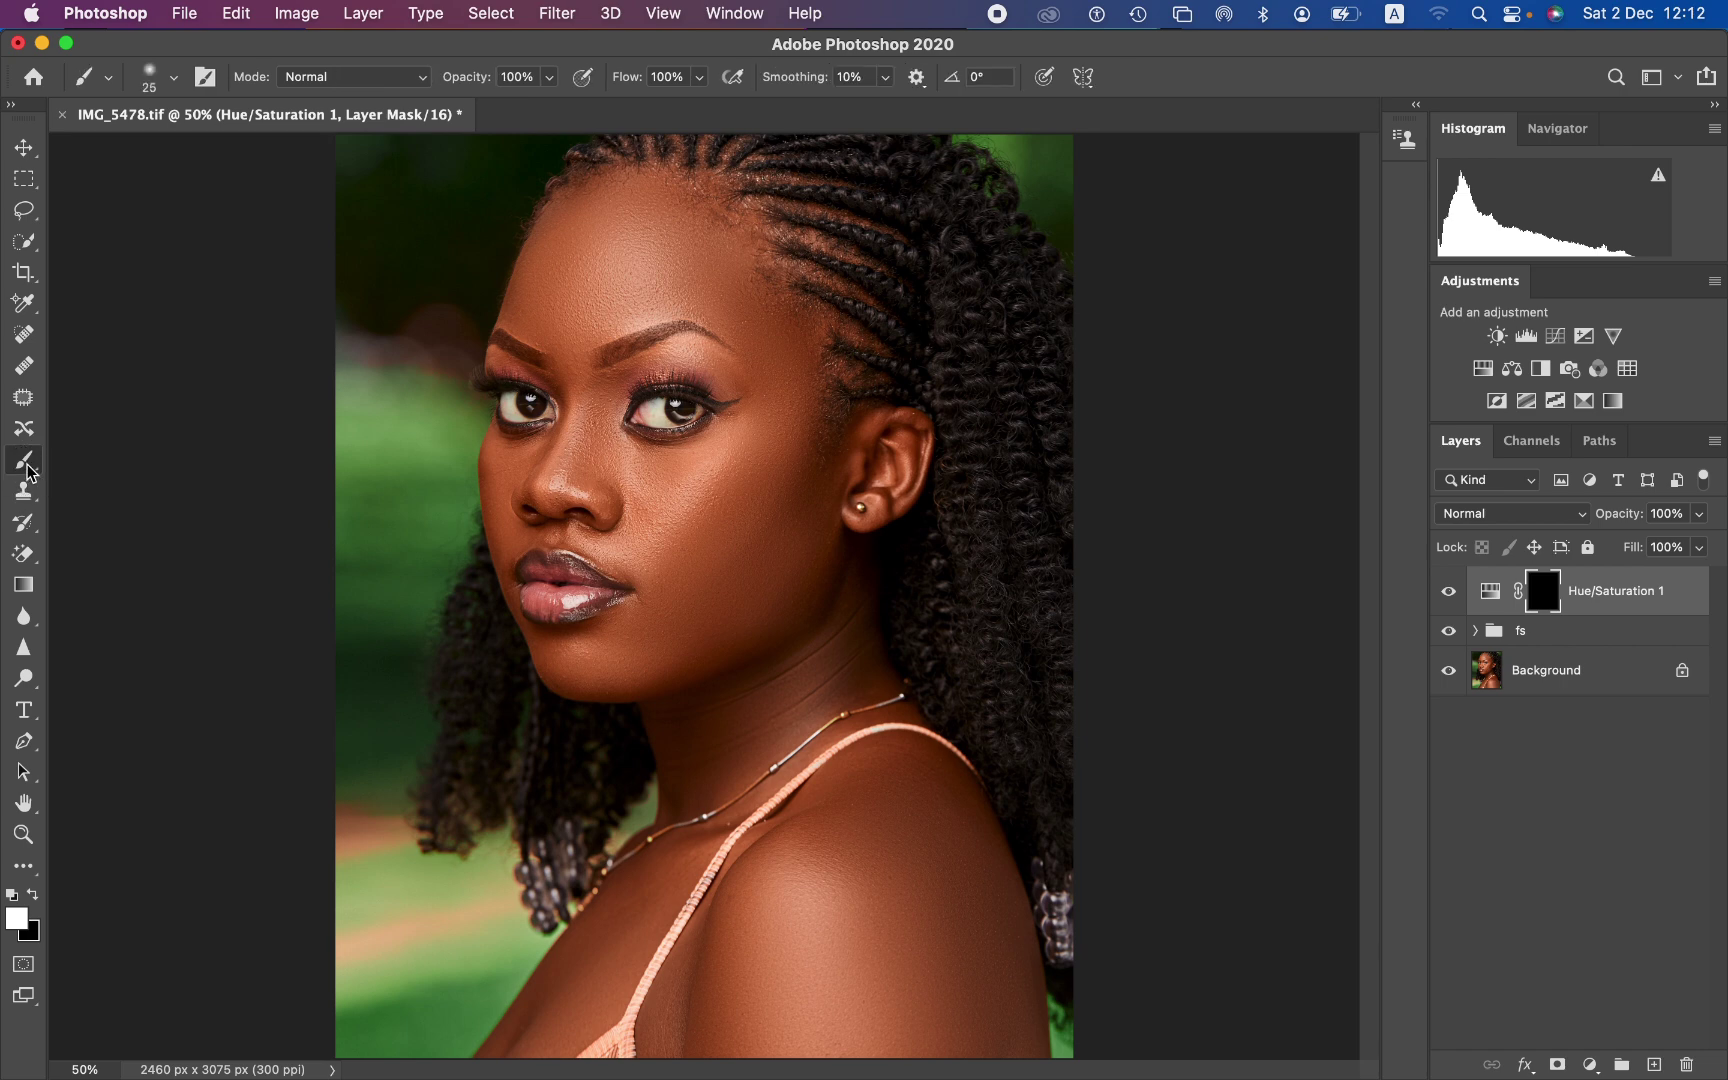
{"action": "left_click", "coordinate": [170, 80]}
{"action": "left_click", "coordinate": [351, 92]}
{"action": "double_click", "coordinate": [32, 898]}
{"action": "left_click", "coordinate": [33, 896]}
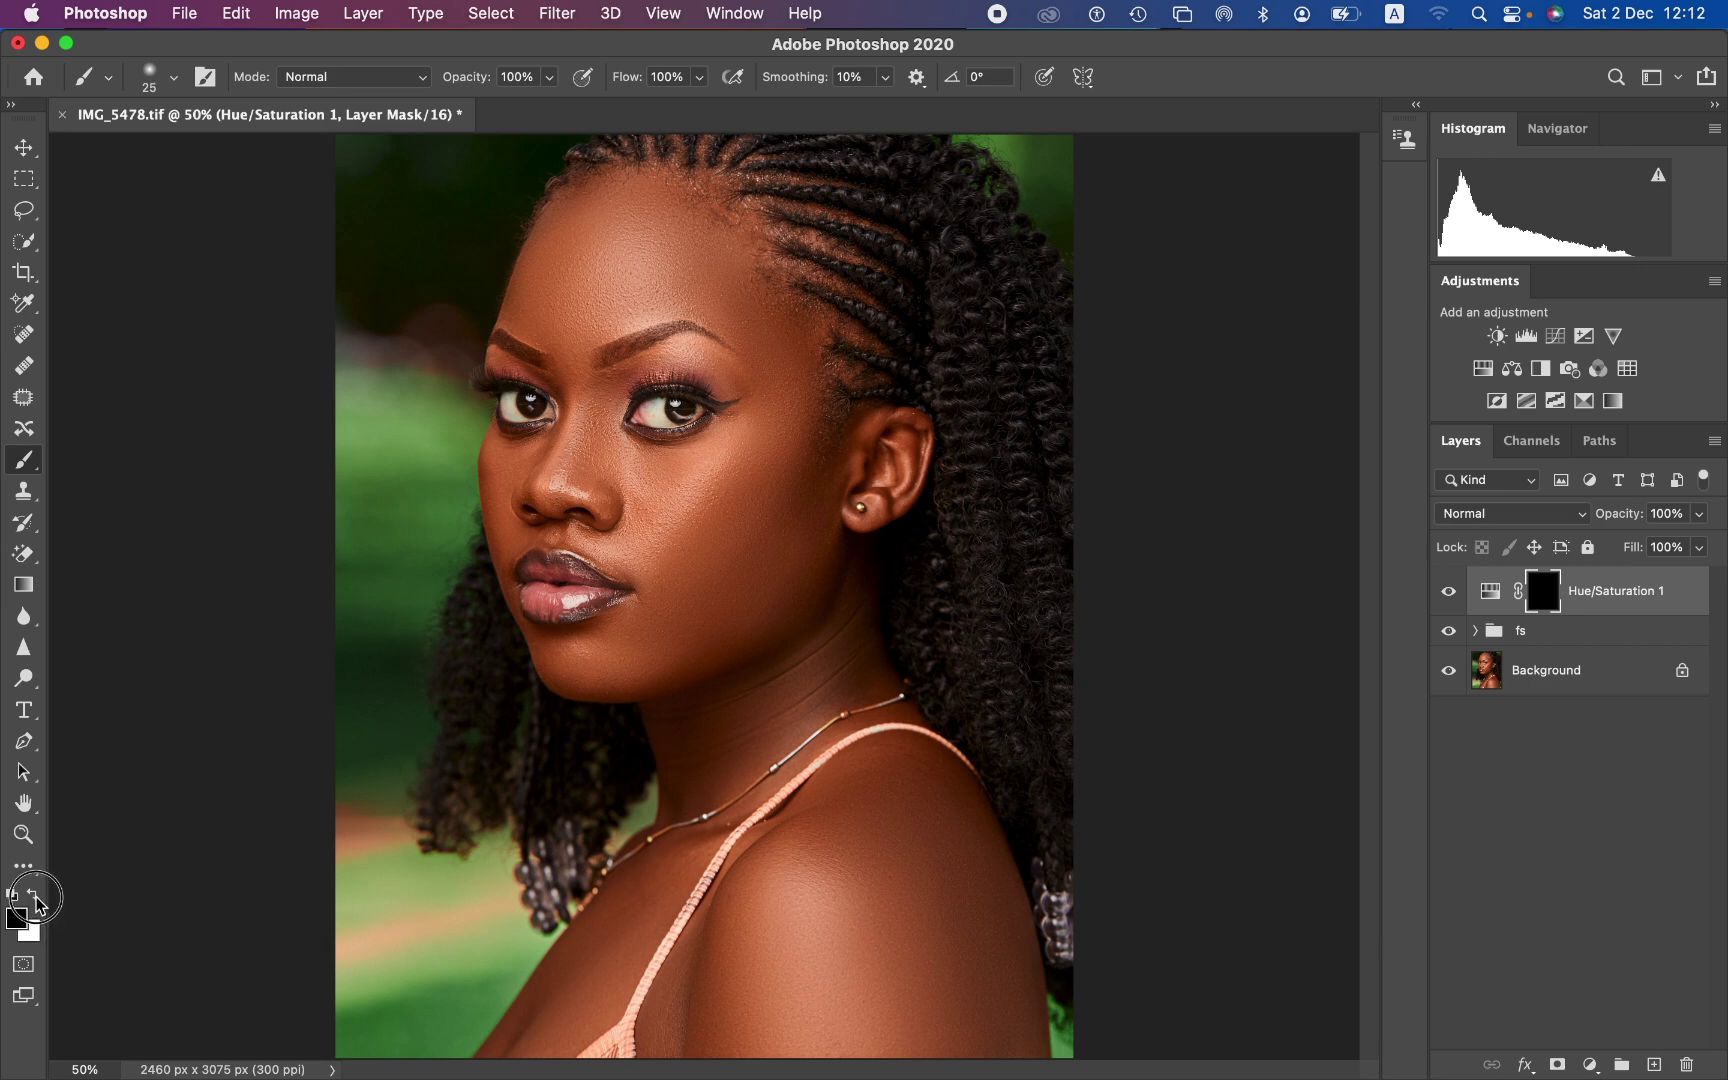
{"action": "left_click", "coordinate": [34, 896]}
- Paint white on the Hue/Saturation mask over the whites of both eyes to desaturate their redness
{"action": "key", "text": "super+equal"}
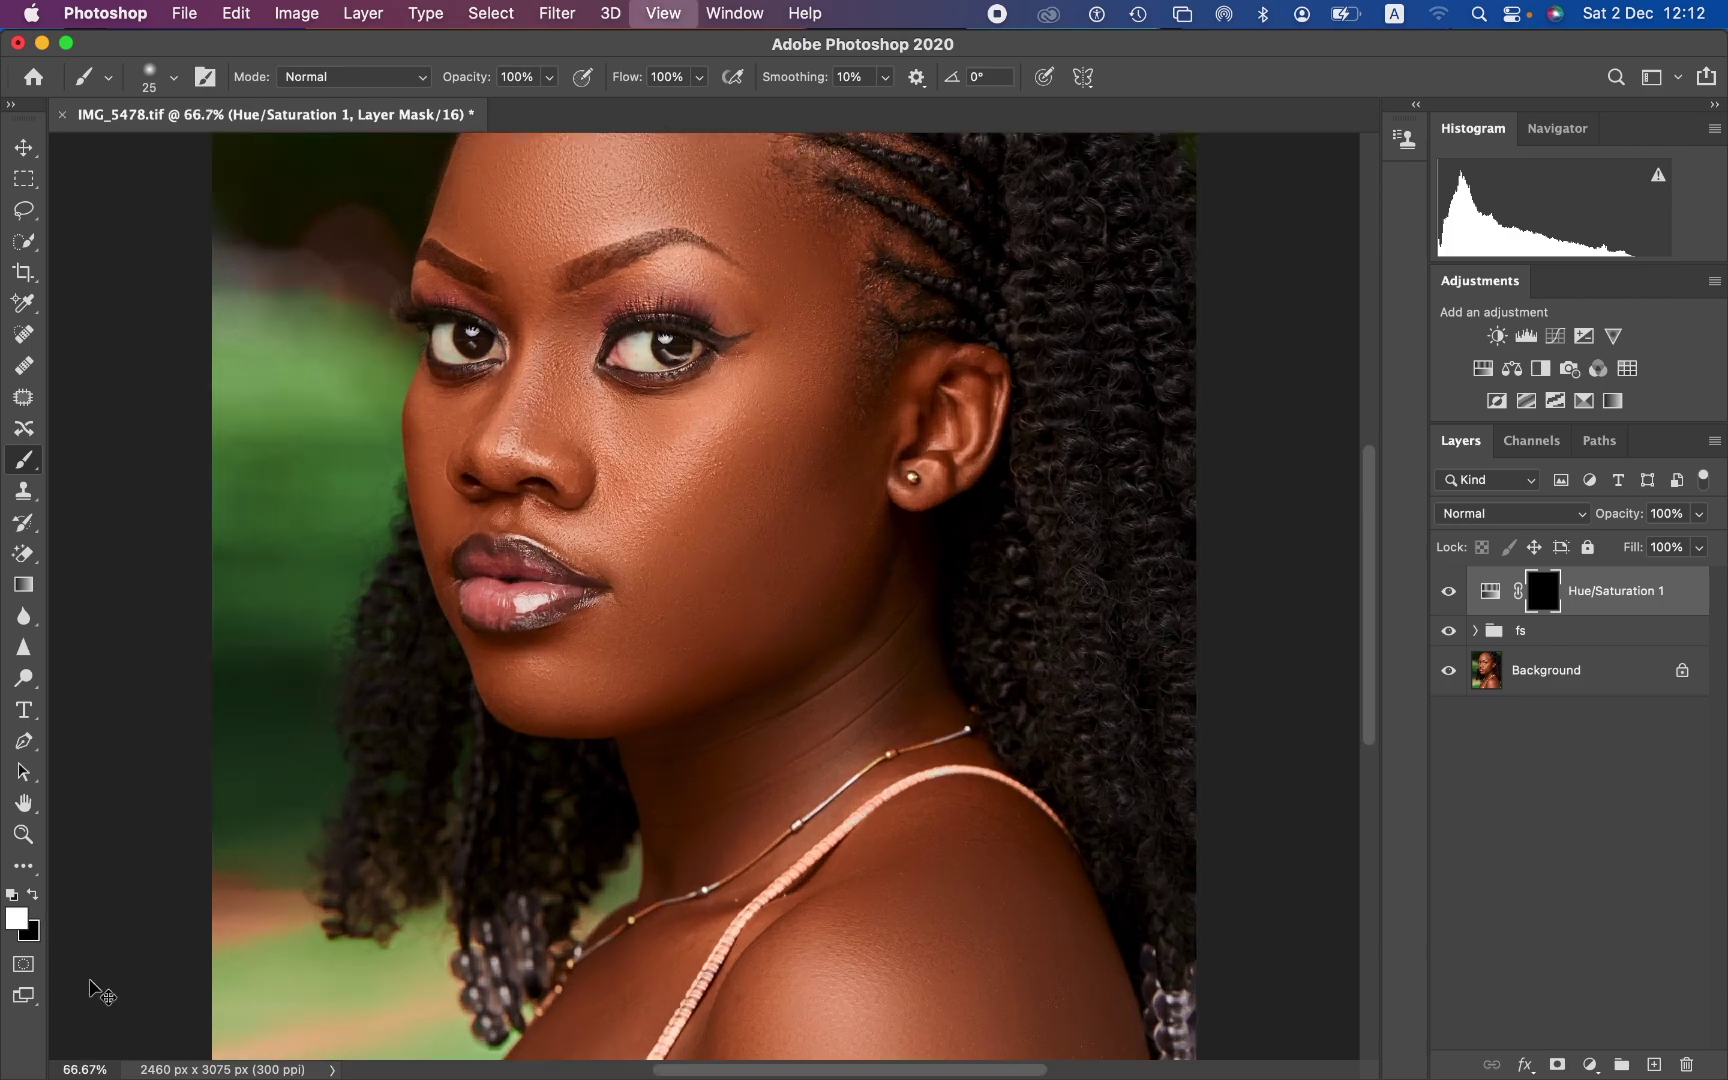
{"action": "key", "text": "super+equal"}
{"action": "key", "text": "super+equal"}
{"action": "left_click_drag", "start_coordinate": [757, 375], "coordinate": [872, 586]}
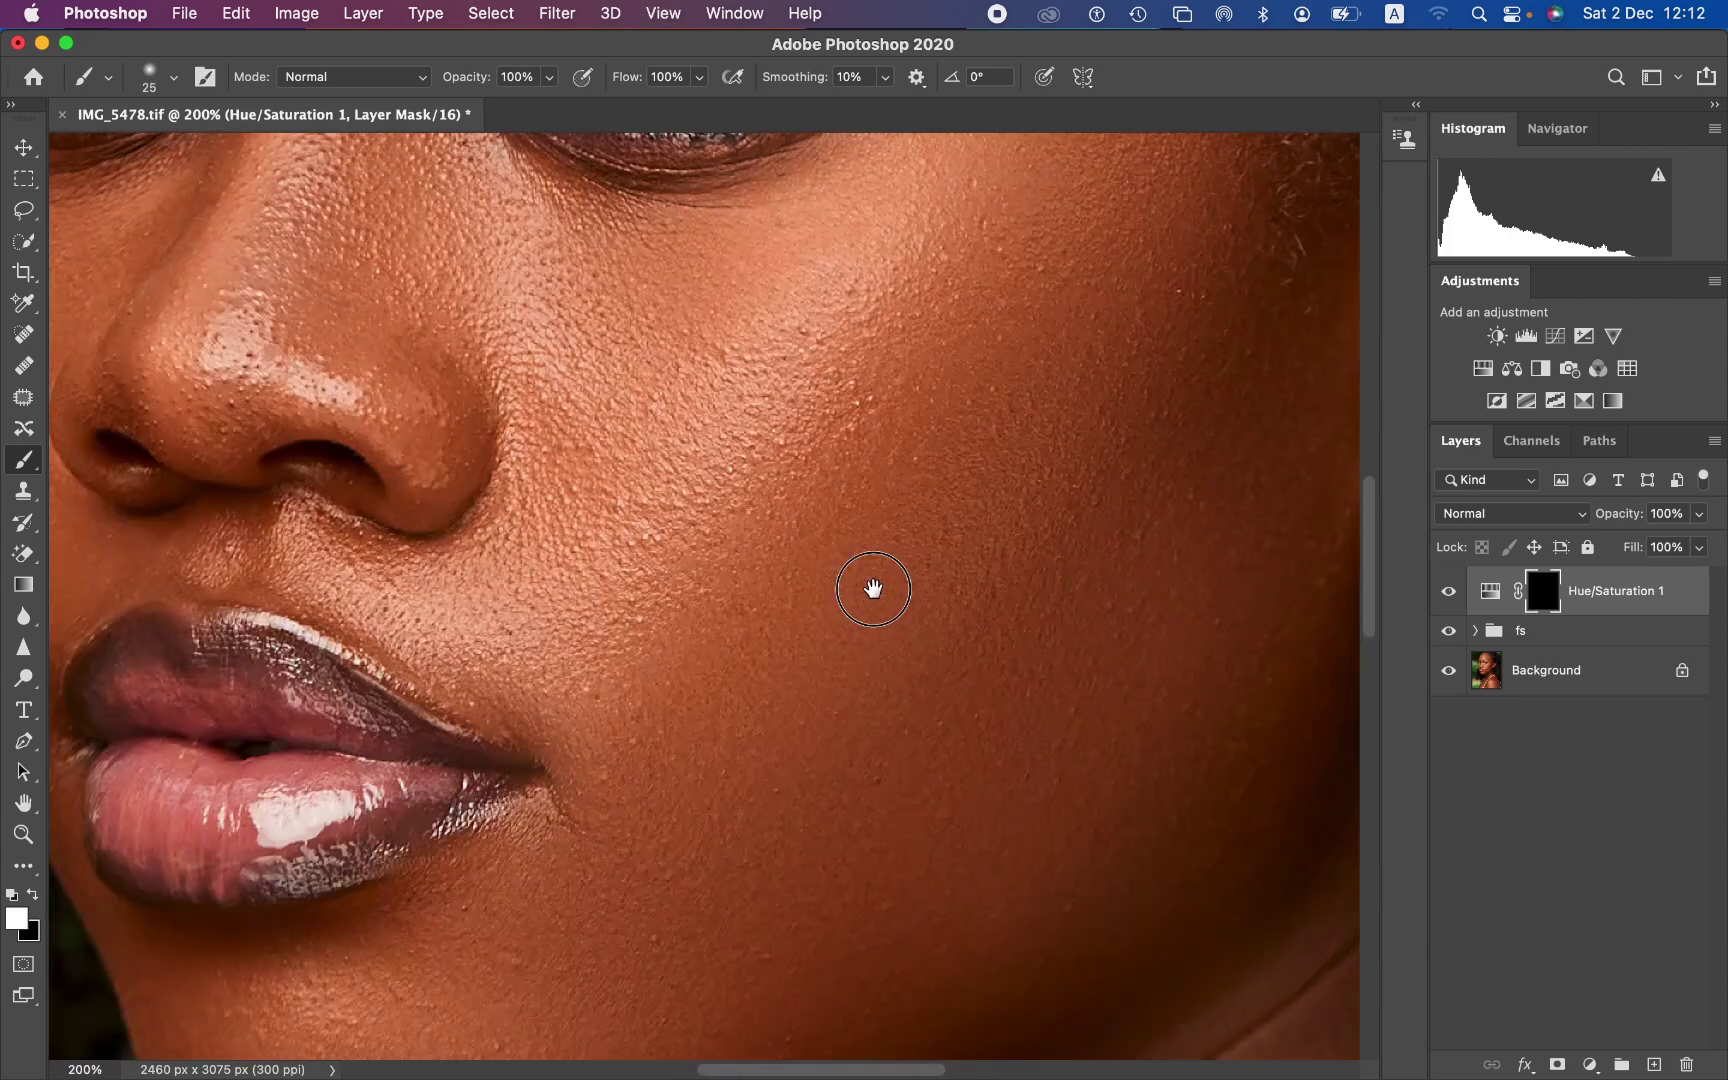
{"action": "left_click_drag", "start_coordinate": [833, 120], "coordinate": [833, 494]}
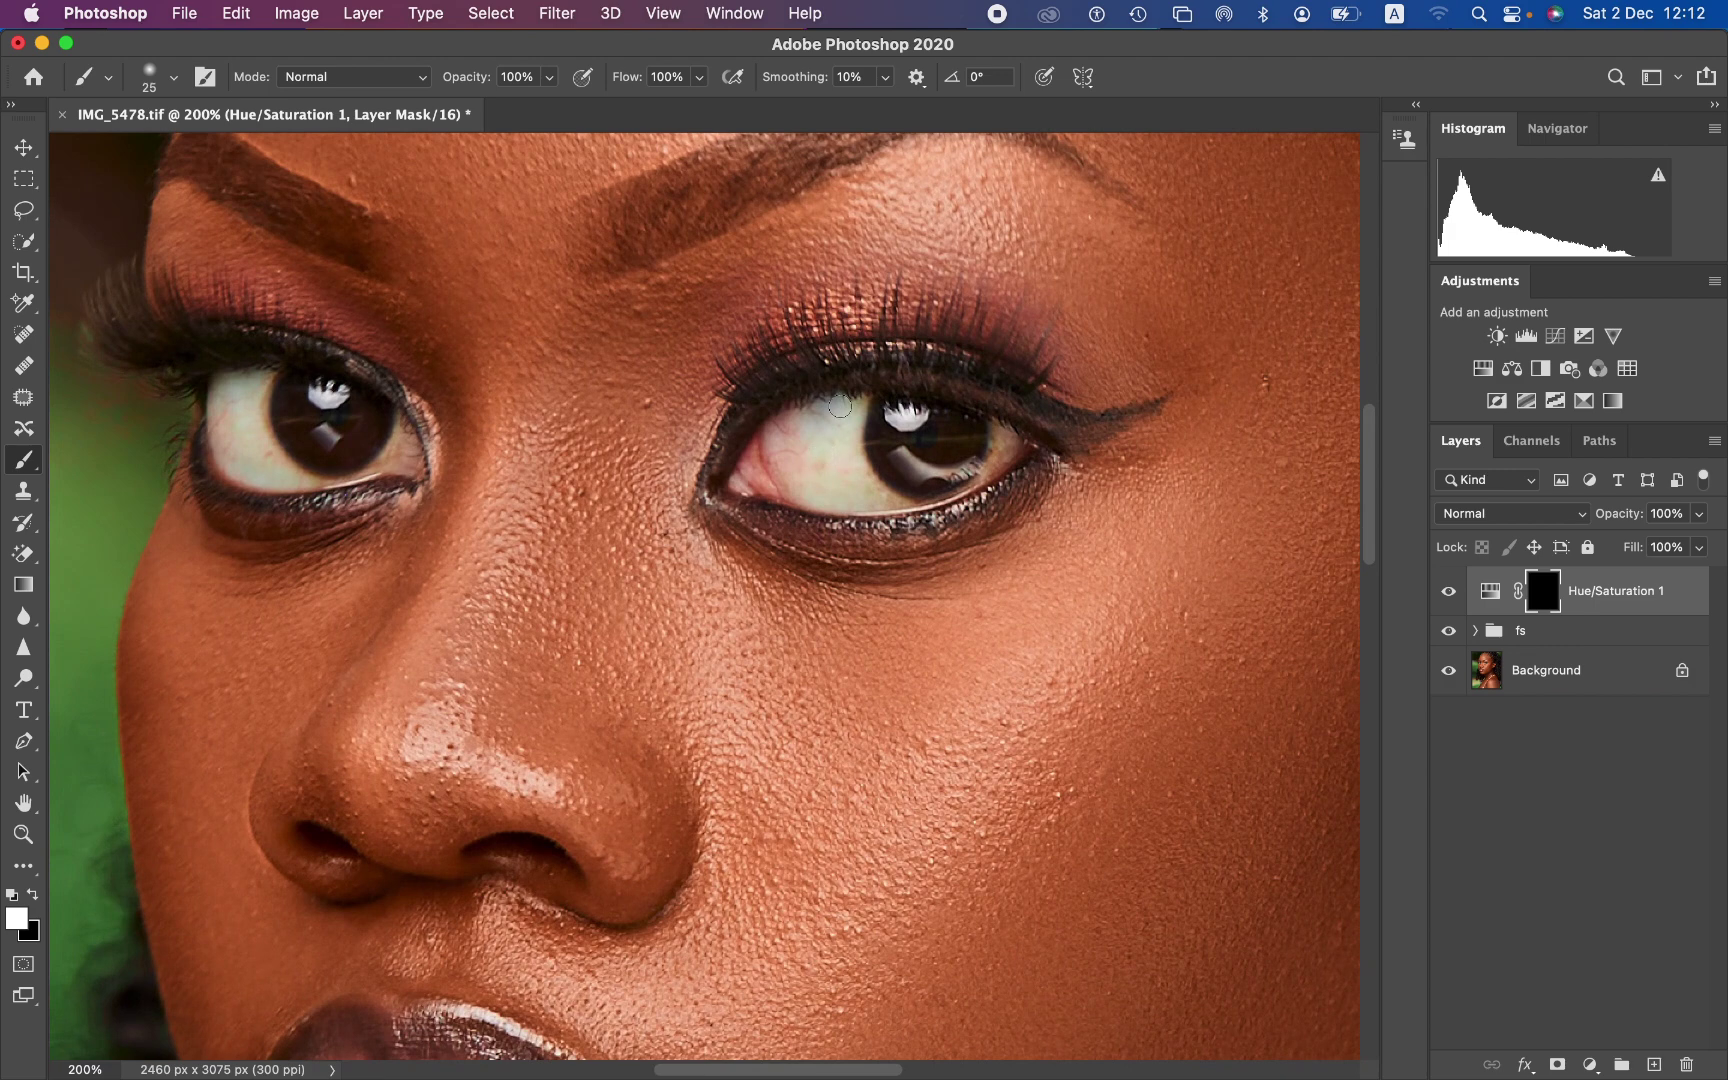
{"action": "mouse_move", "coordinate": [803, 440]}
{"action": "left_mouse_down"}
{"action": "mouse_move", "coordinate": [858, 427]}
{"action": "mouse_move", "coordinate": [841, 448]}
{"action": "mouse_move", "coordinate": [882, 490]}
{"action": "mouse_move", "coordinate": [841, 467]}
{"action": "mouse_move", "coordinate": [854, 428]}
{"action": "mouse_move", "coordinate": [786, 425]}
{"action": "mouse_move", "coordinate": [804, 437]}
{"action": "mouse_move", "coordinate": [795, 456]}
{"action": "mouse_move", "coordinate": [887, 491]}
{"action": "mouse_move", "coordinate": [1000, 442]}
{"action": "mouse_move", "coordinate": [920, 495]}
{"action": "left_mouse_up"}
{"action": "mouse_move", "coordinate": [801, 423]}
{"action": "left_mouse_down"}
{"action": "mouse_move", "coordinate": [810, 455]}
{"action": "mouse_move", "coordinate": [805, 428]}
{"action": "mouse_move", "coordinate": [755, 460]}
{"action": "mouse_move", "coordinate": [783, 450]}
{"action": "left_mouse_up"}
{"action": "mouse_move", "coordinate": [290, 385]}
{"action": "left_mouse_down"}
{"action": "mouse_move", "coordinate": [250, 415]}
{"action": "mouse_move", "coordinate": [261, 396]}
{"action": "mouse_move", "coordinate": [236, 397]}
{"action": "mouse_move", "coordinate": [224, 432]}
{"action": "mouse_move", "coordinate": [245, 459]}
{"action": "mouse_move", "coordinate": [251, 434]}
{"action": "mouse_move", "coordinate": [293, 462]}
{"action": "mouse_move", "coordinate": [393, 445]}
{"action": "mouse_move", "coordinate": [296, 473]}
{"action": "mouse_move", "coordinate": [237, 403]}
{"action": "left_mouse_up"}
{"action": "key", "text": "super+minus"}
{"action": "key", "text": "super+minus"}
{"action": "key", "text": "super+minus"}
{"action": "key", "text": "super+minus"}
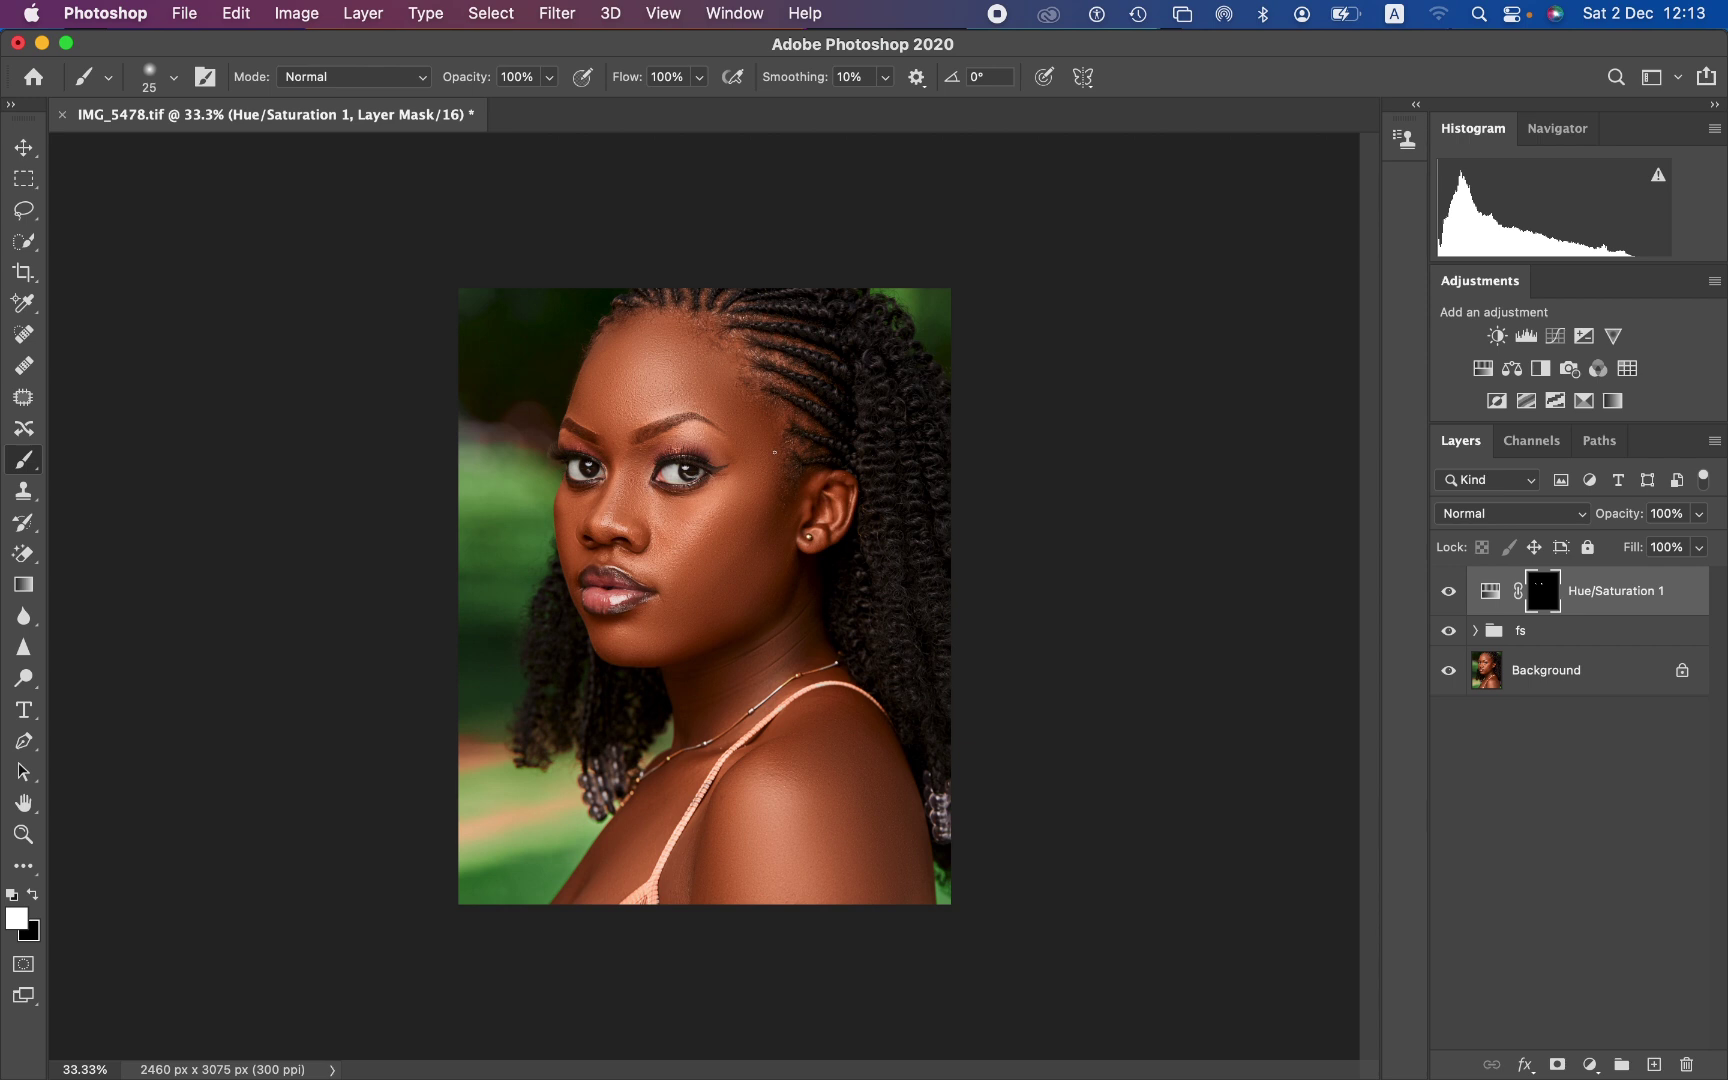
{"action": "left_click", "coordinate": [186, 13]}
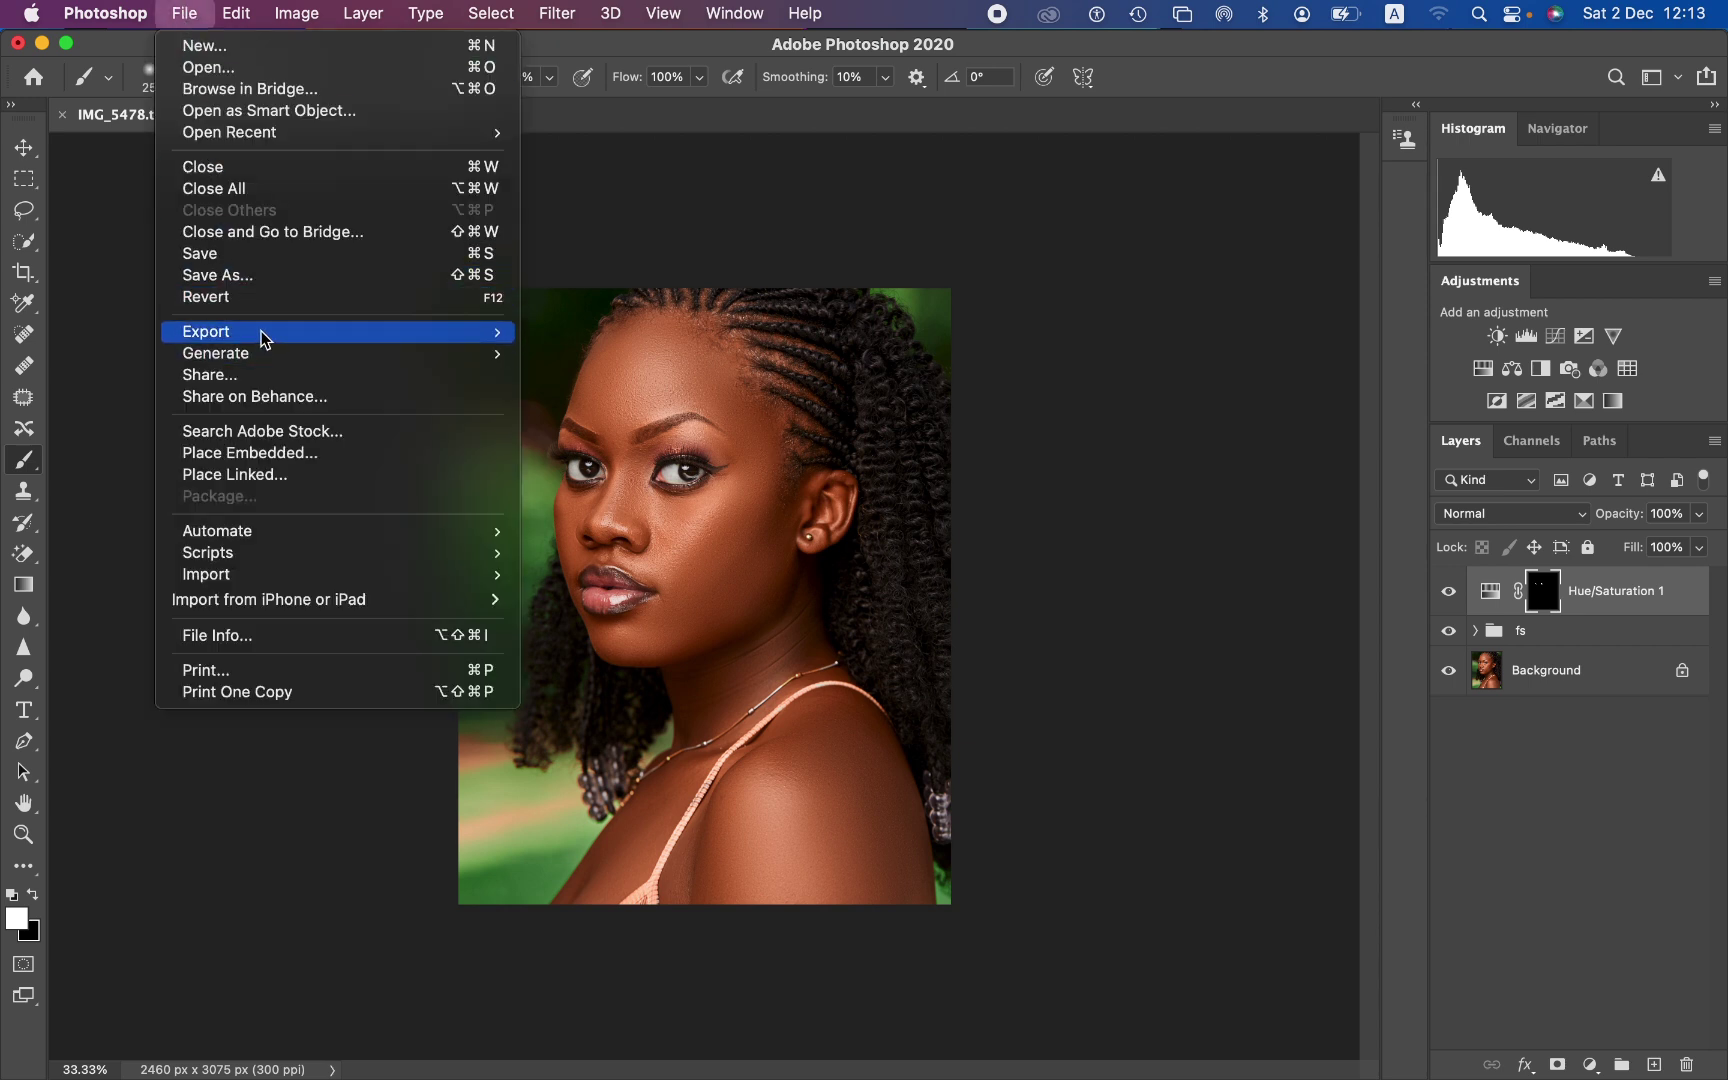
{"action": "mouse_move", "coordinate": [262, 333]}
{"action": "left_click", "coordinate": [575, 353]}
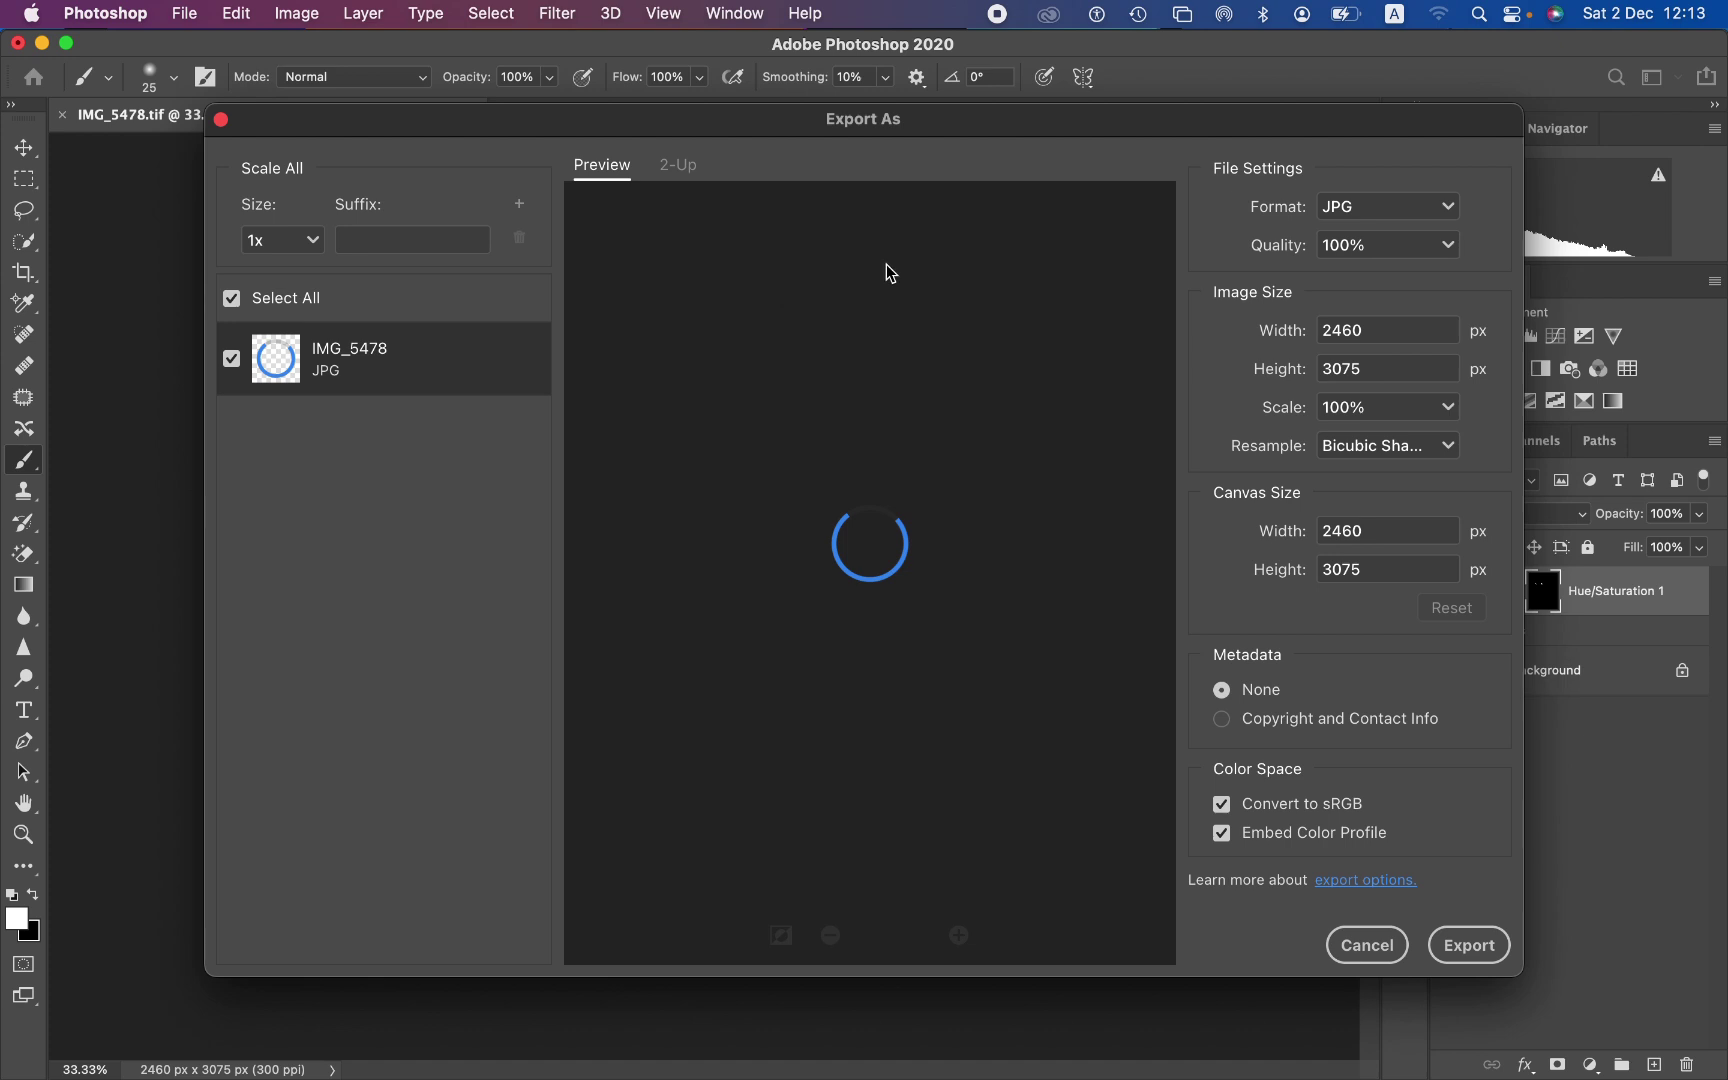
{"action": "left_click", "coordinate": [1375, 210]}
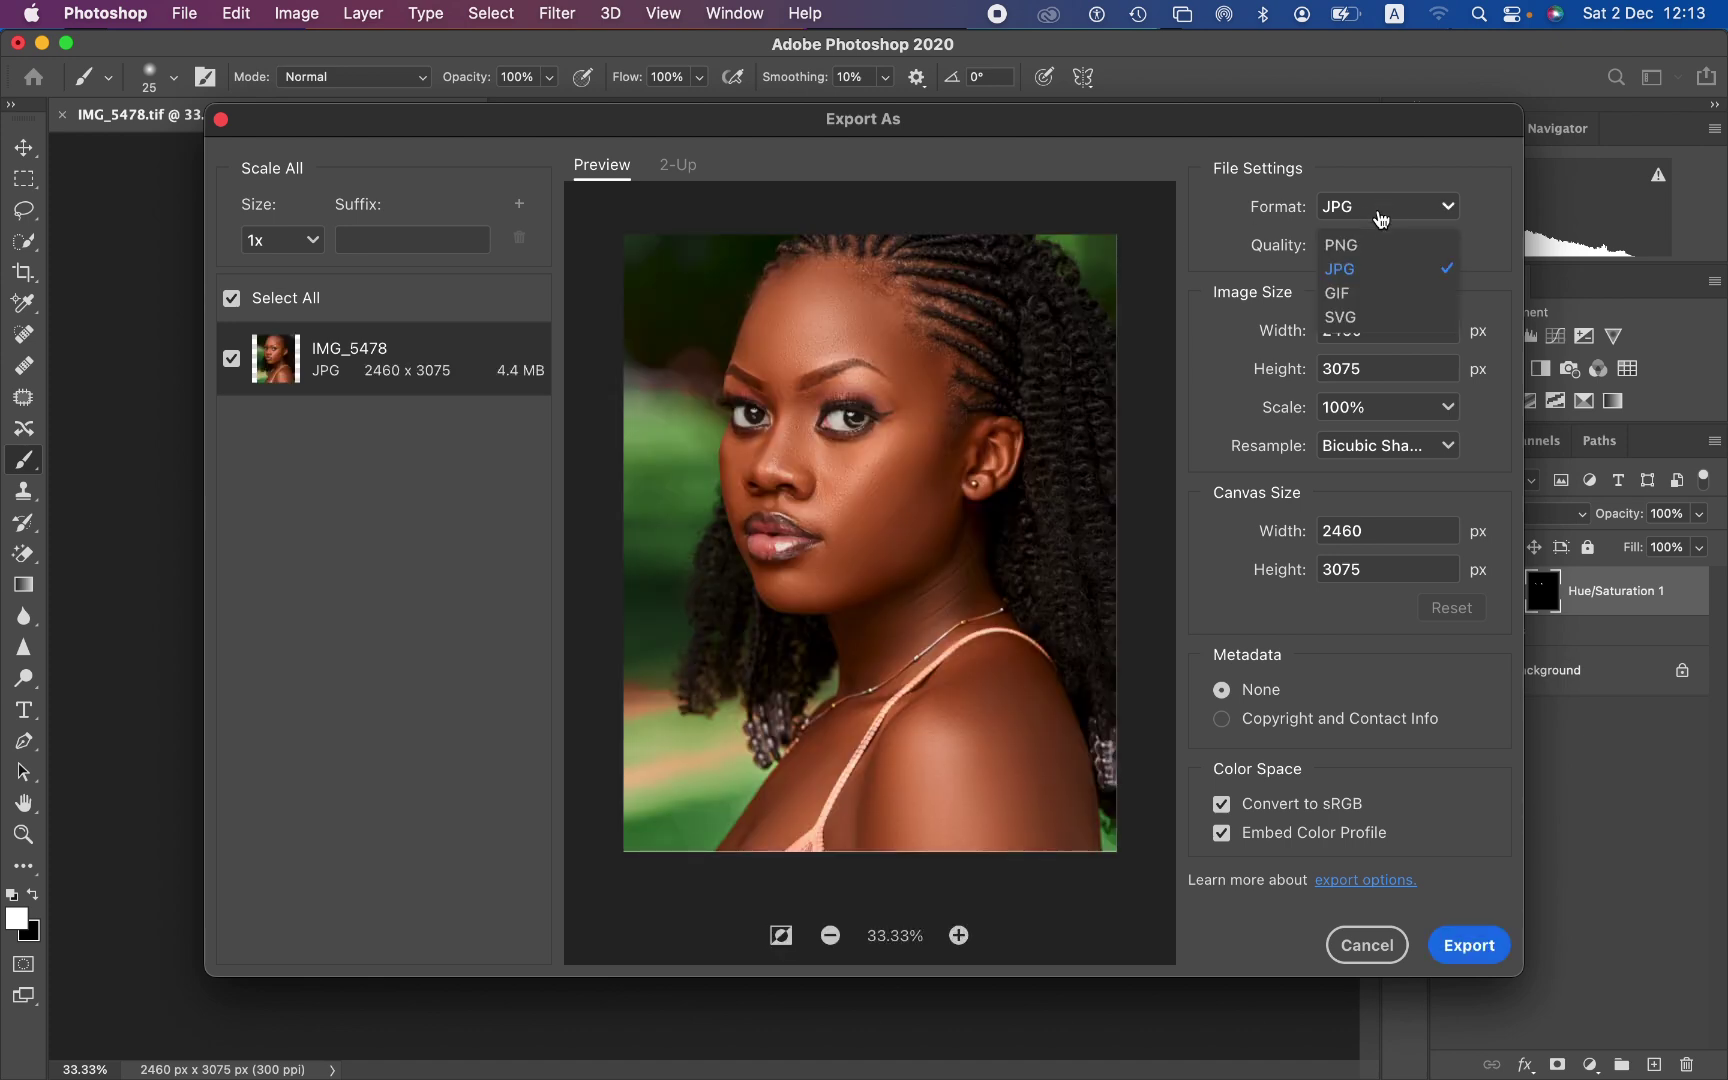
{"action": "left_click", "coordinate": [1375, 283]}
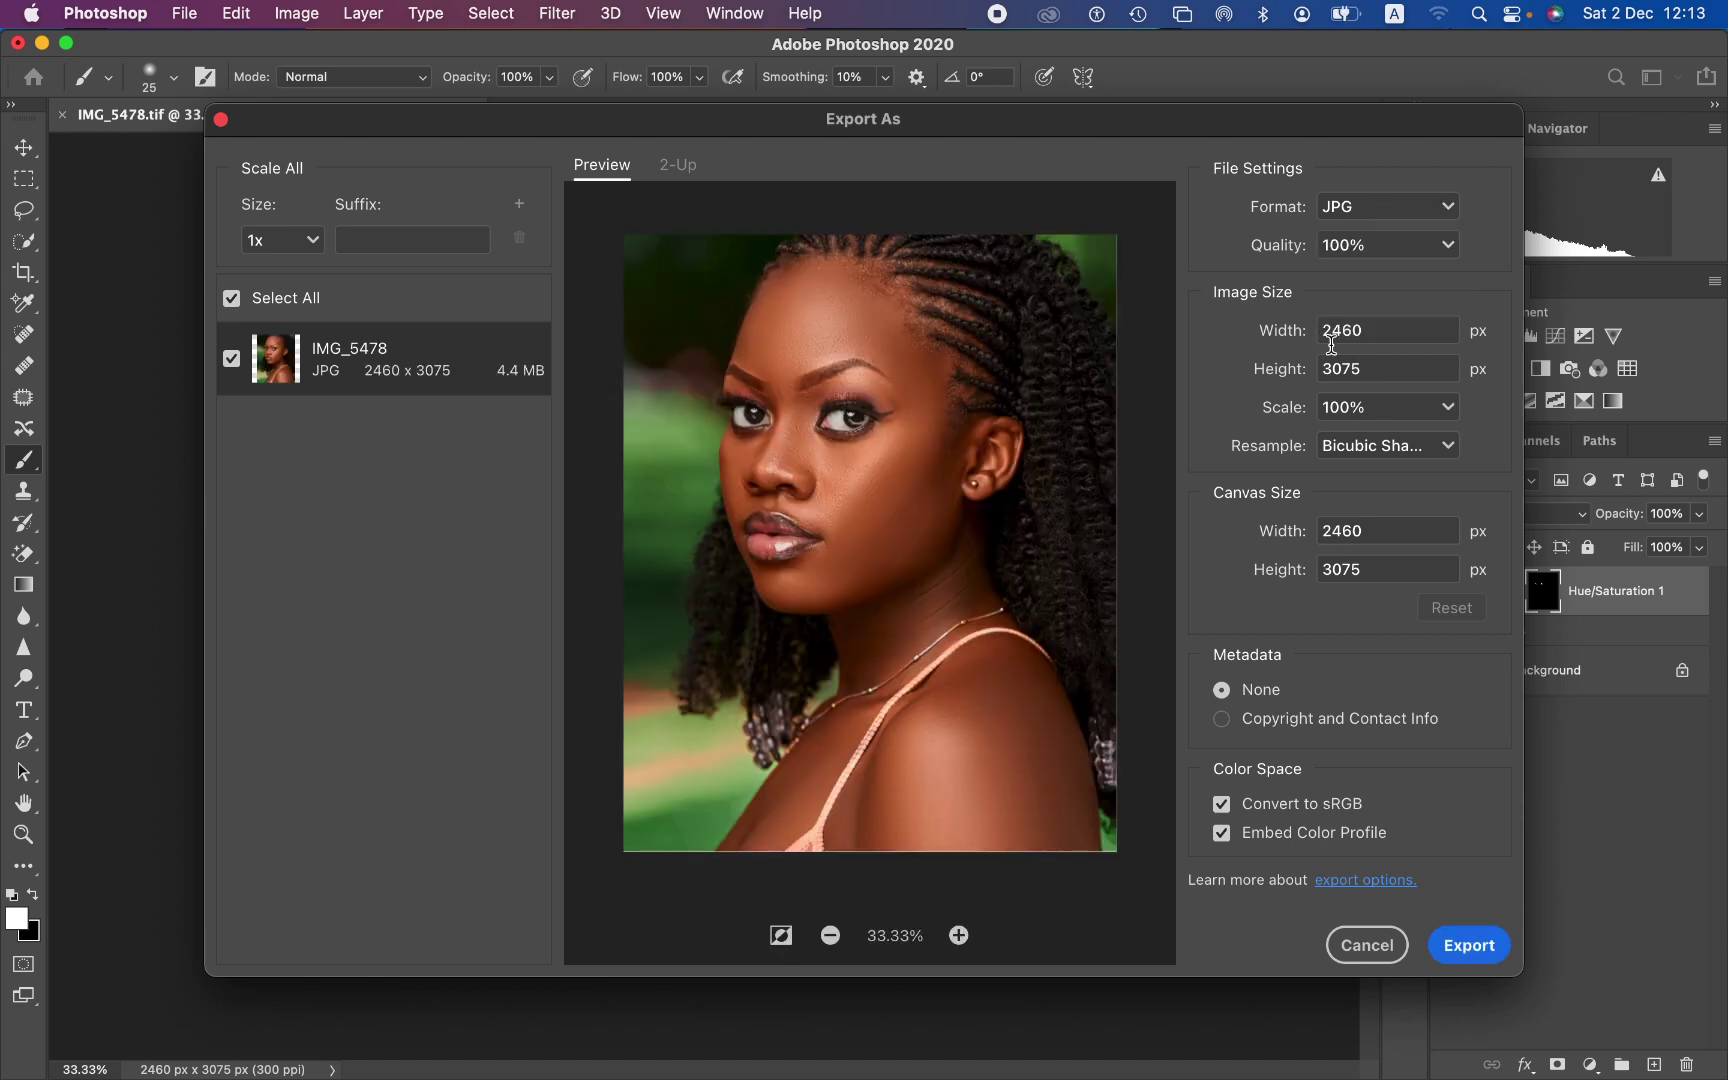
{"action": "left_click", "coordinate": [1446, 452]}
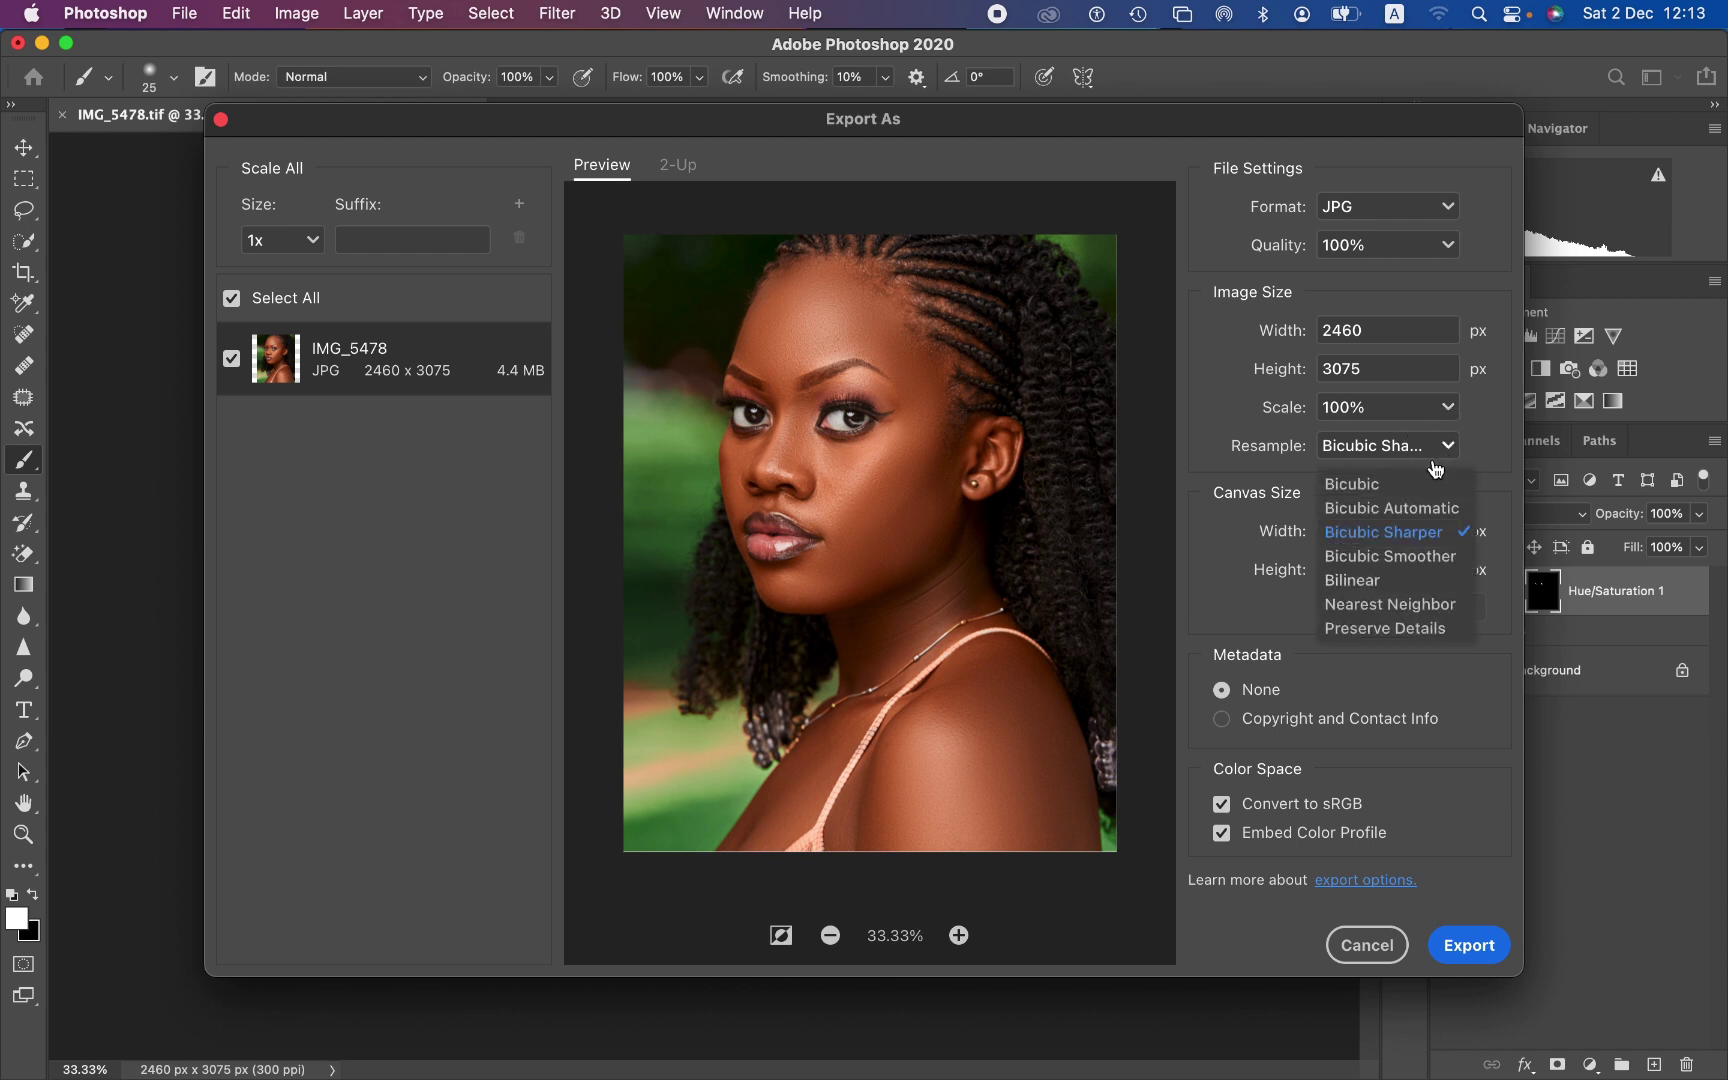
{"action": "left_click", "coordinate": [1414, 523]}
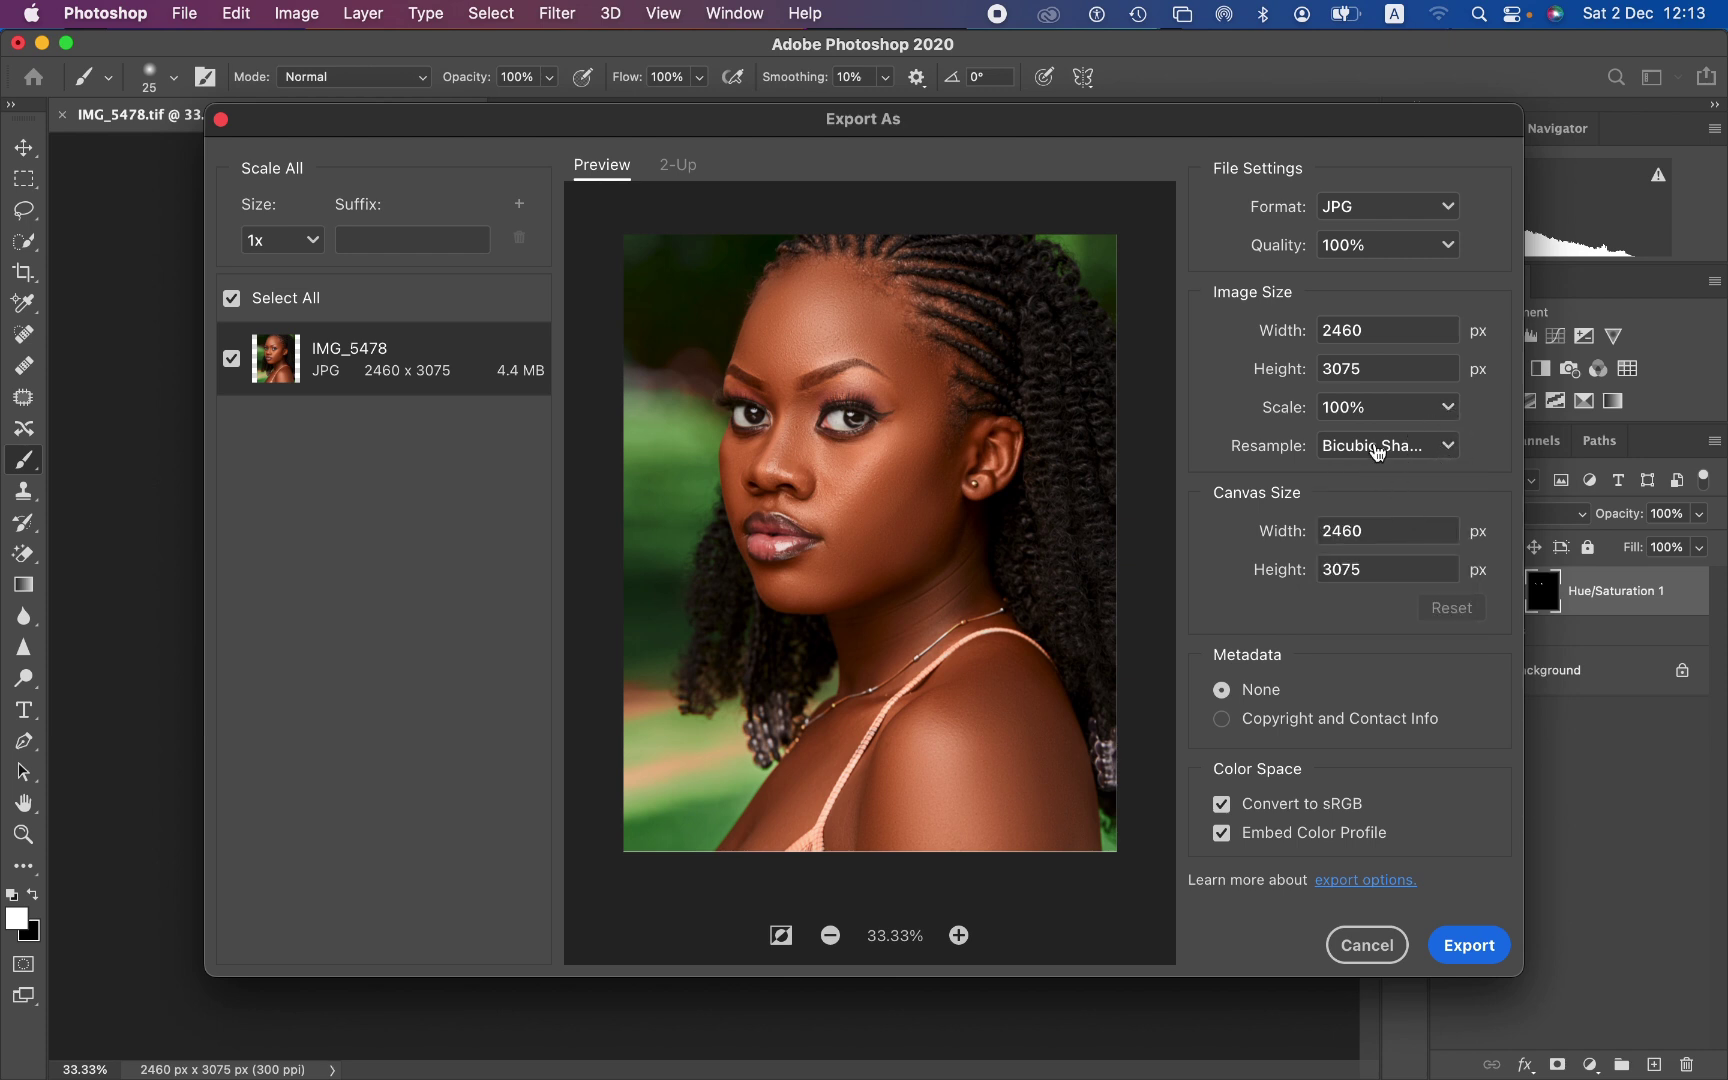
{"action": "left_click", "coordinate": [1228, 812]}
{"action": "left_click", "coordinate": [1228, 810]}
{"action": "left_click", "coordinate": [1455, 948]}
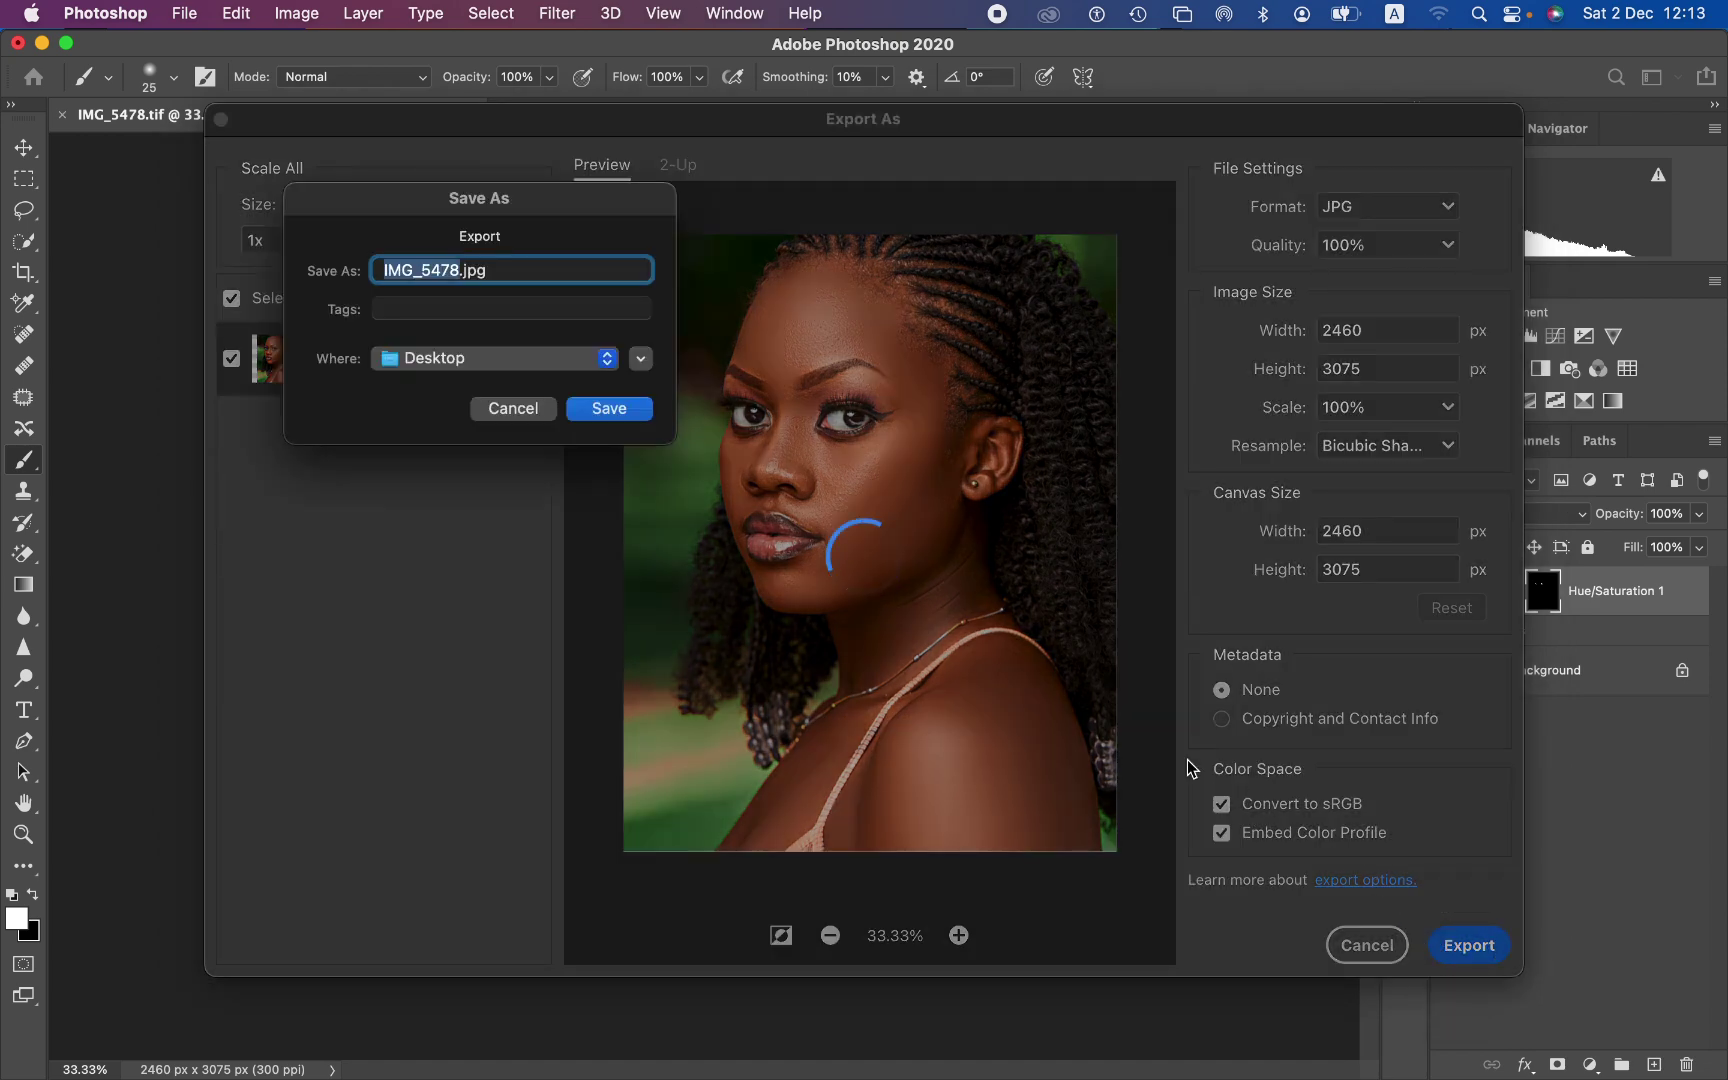
{"action": "left_click", "coordinate": [520, 412]}
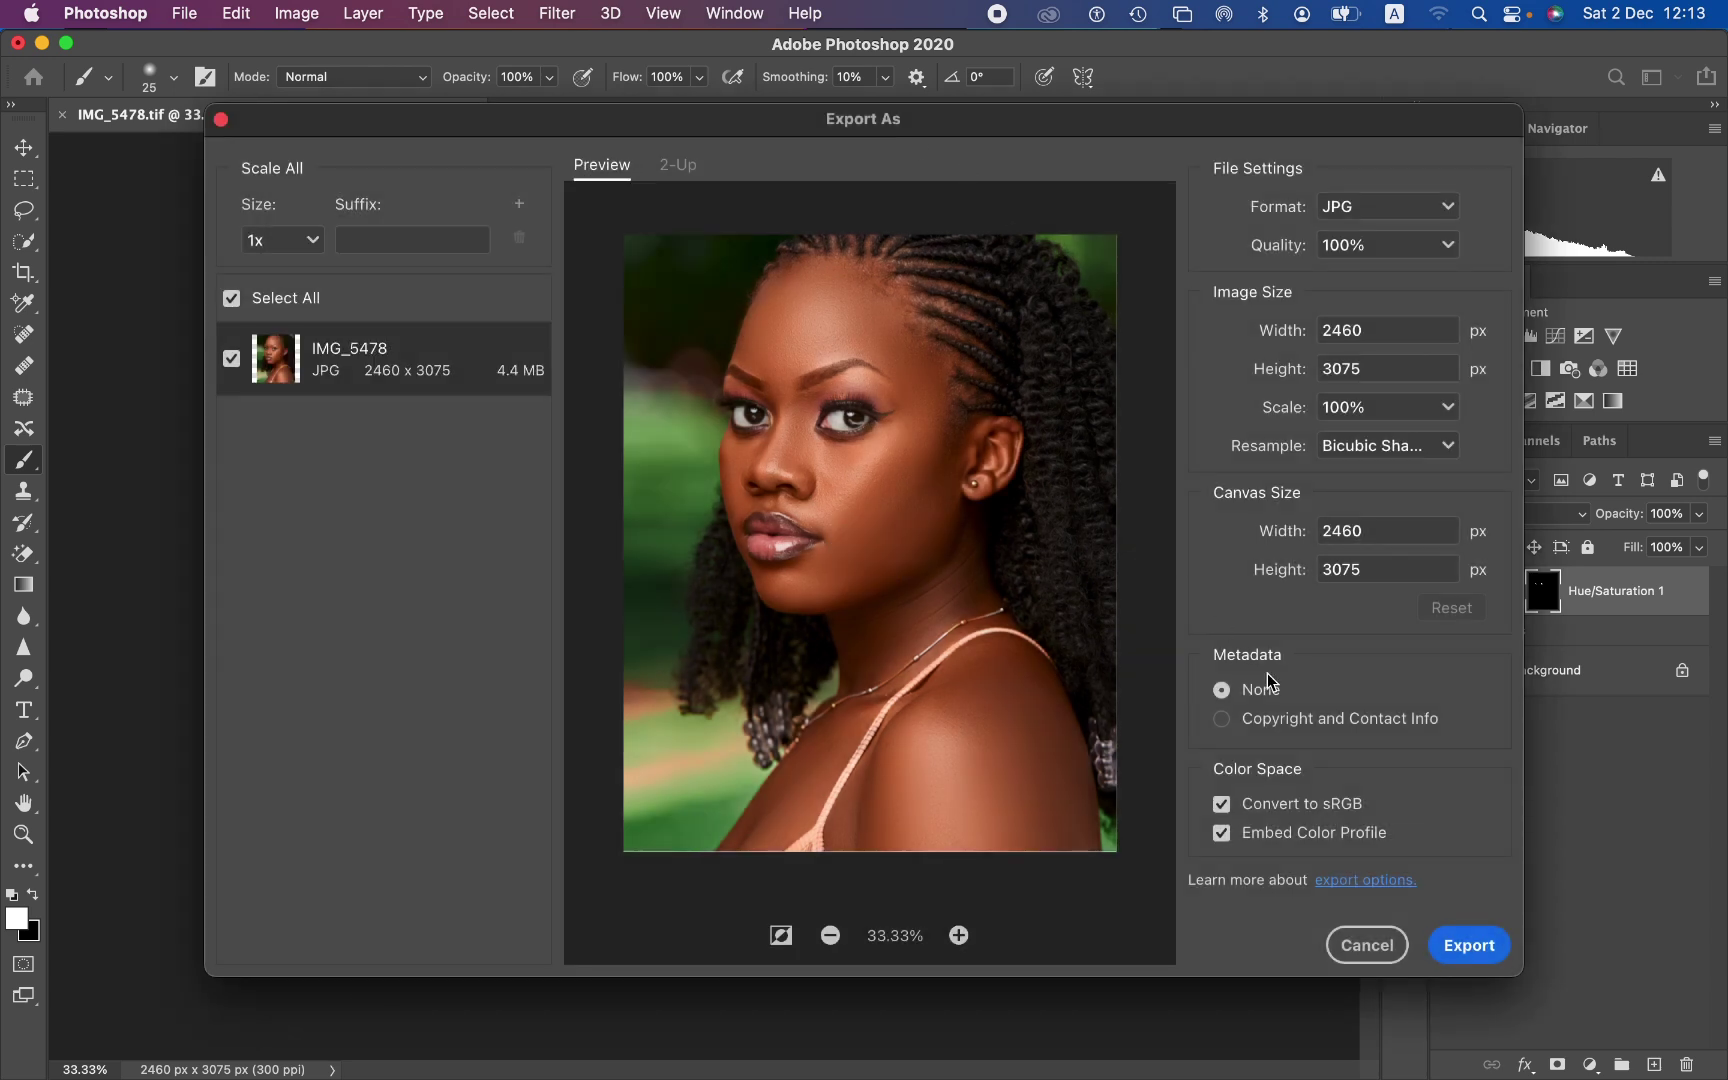
{"action": "left_click", "coordinate": [1362, 940]}
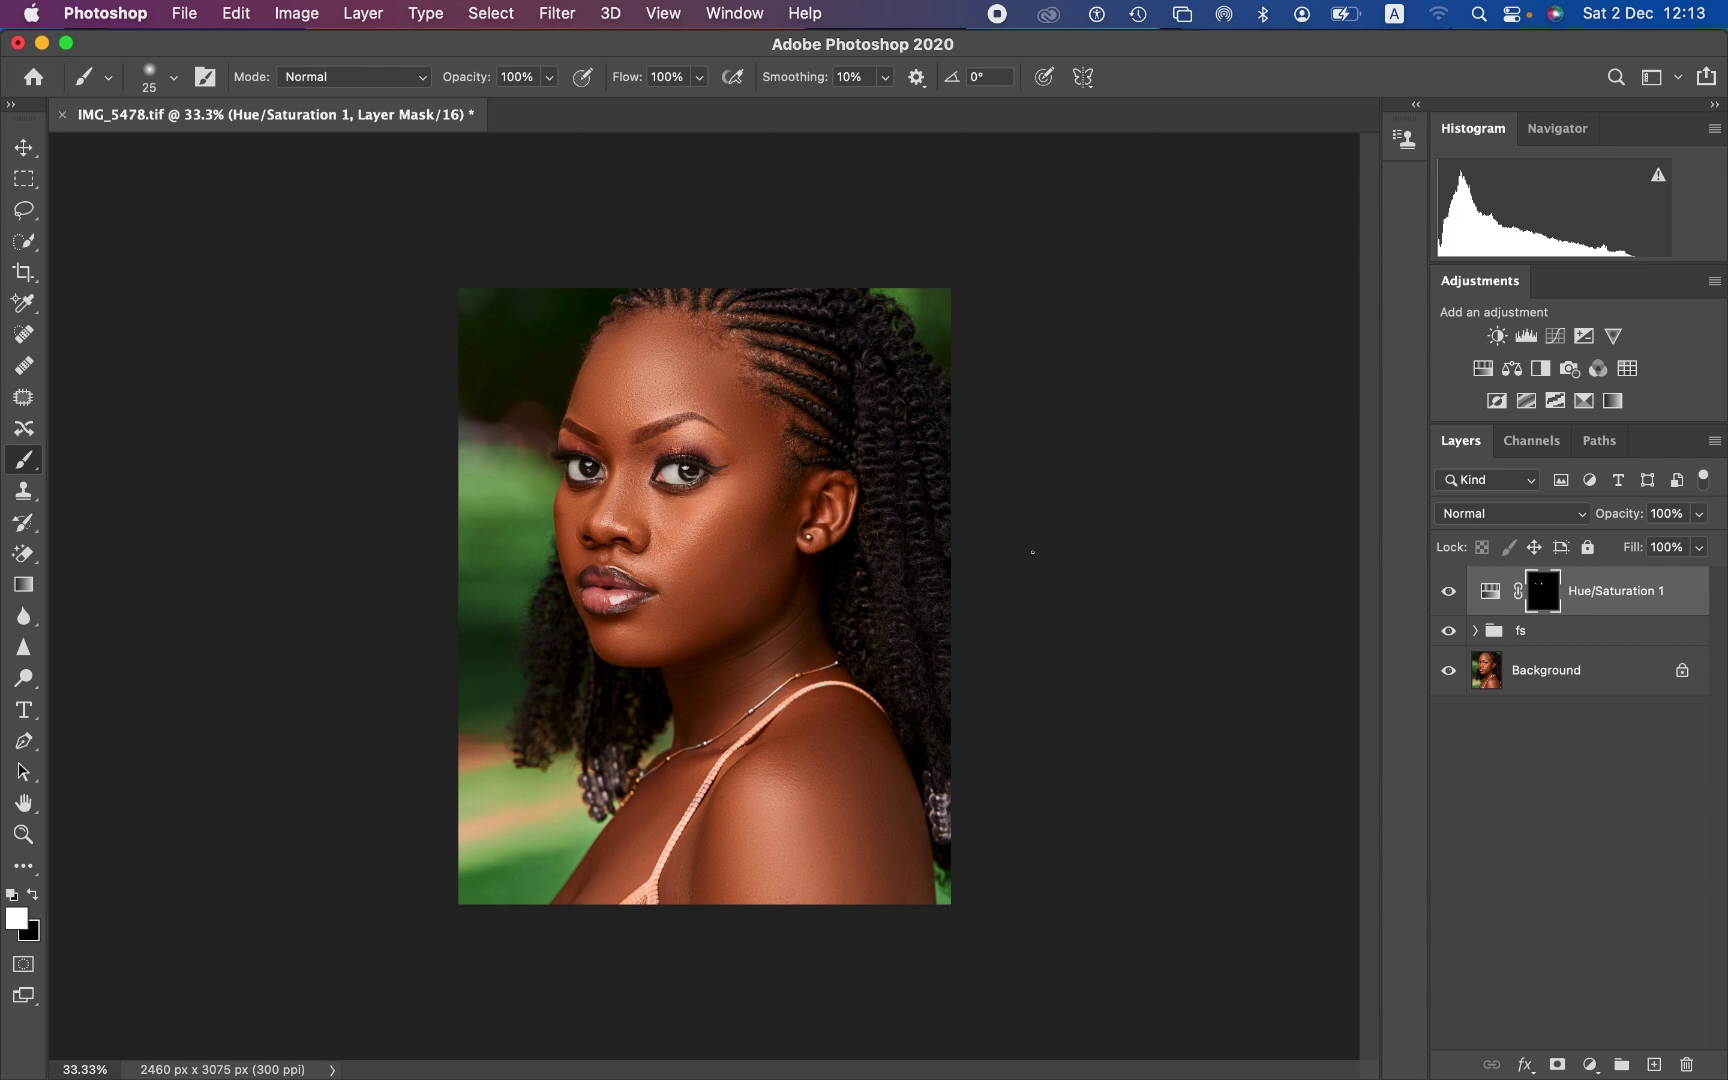
- Compare the retouched portrait with the original by isolating the Background layer's visibility
{"action": "left_click", "coordinate": [1448, 672], "text": "alt"}
{"action": "left_click", "coordinate": [1448, 672], "text": "alt"}
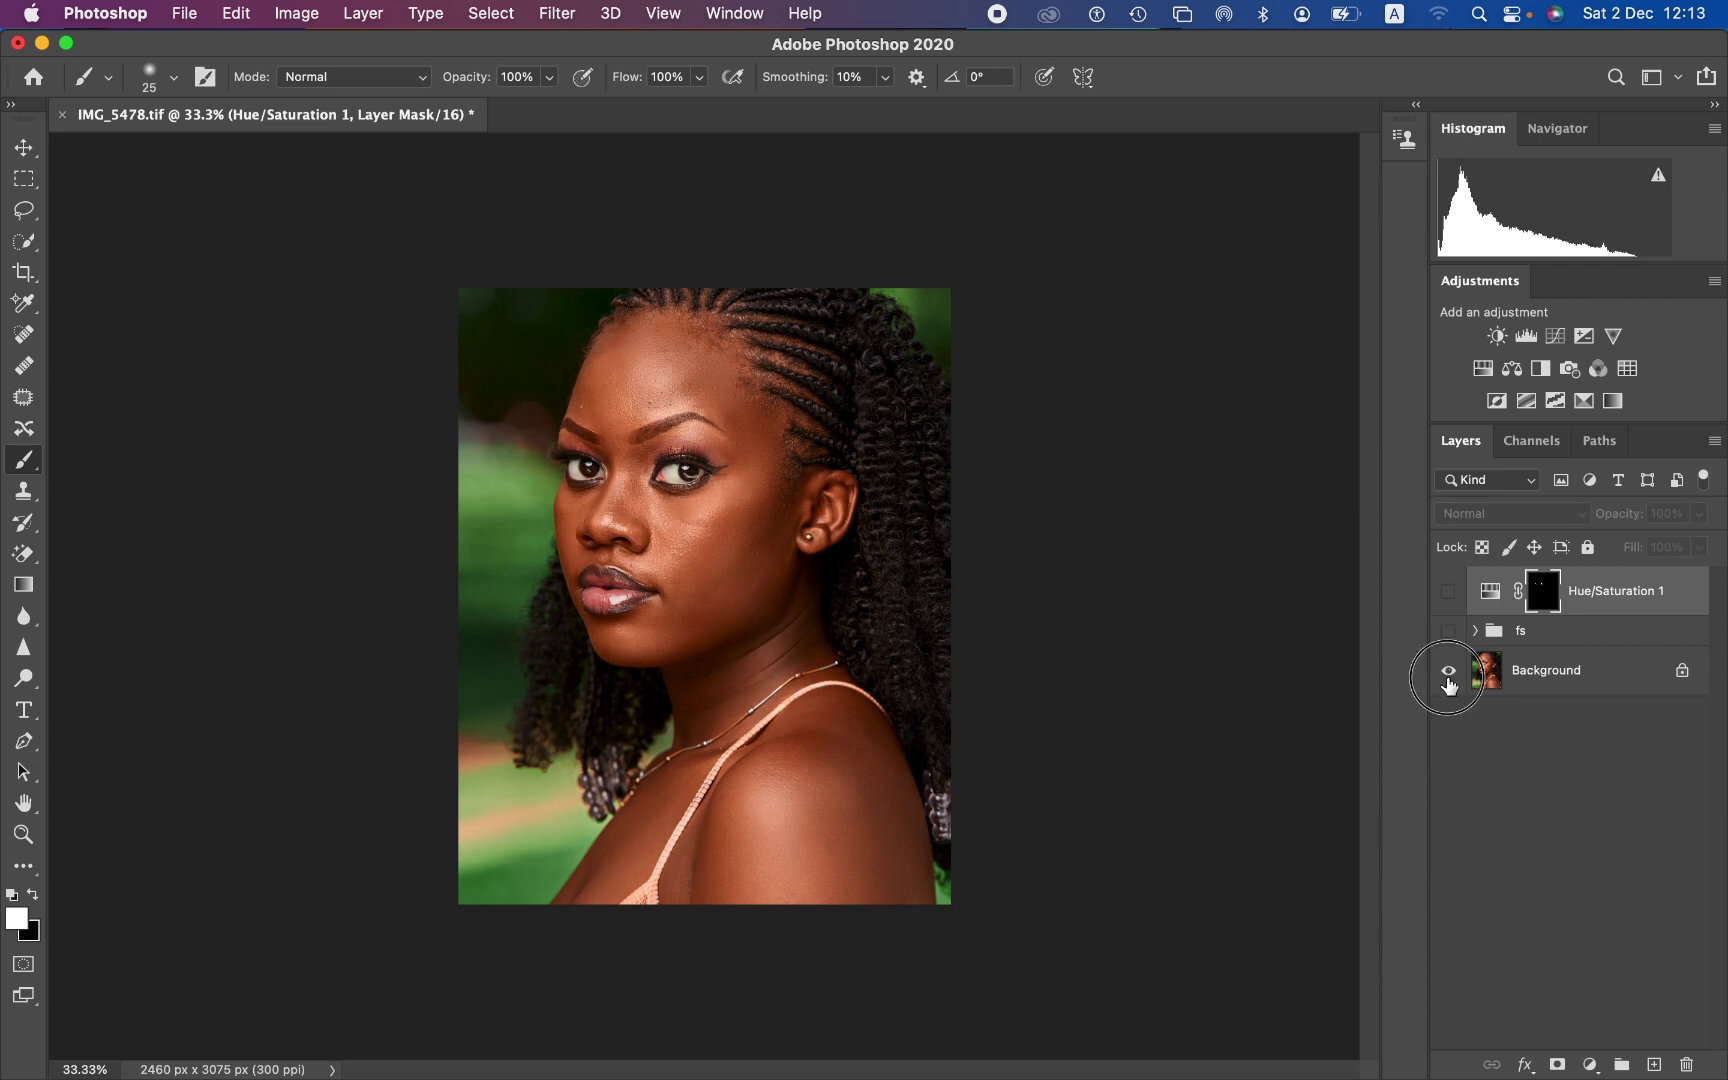